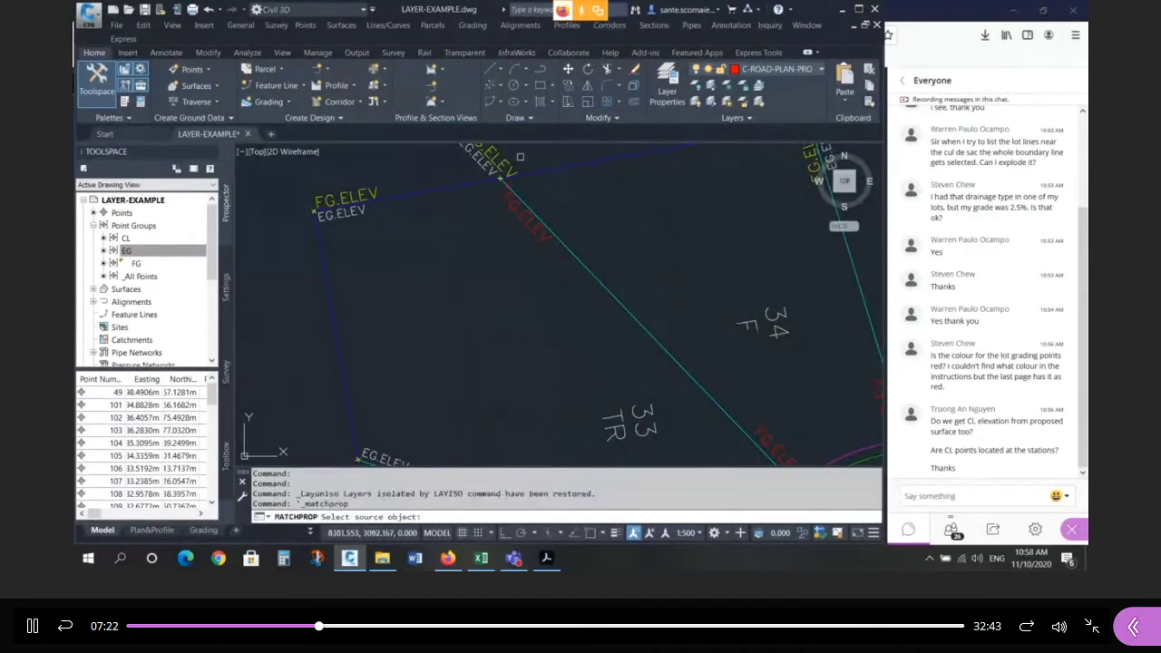
Isolate the layer of the red finished-grade labels along the lot fronts and list the FG point group's points.
scroll(435, 259, "down", 7)
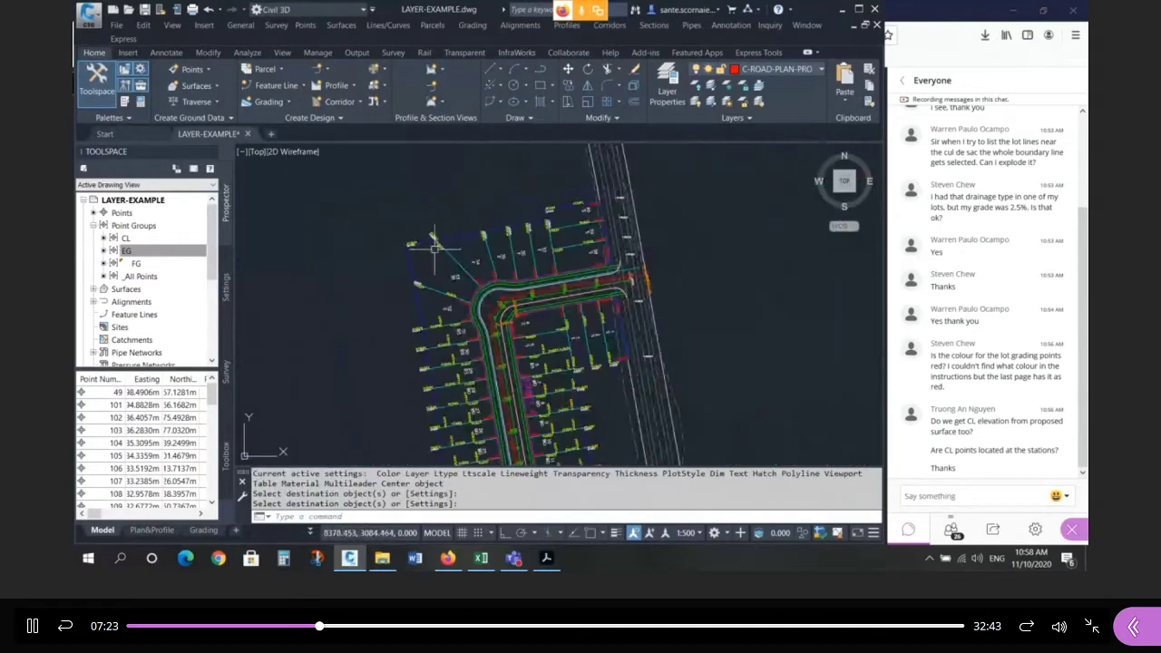
left_click(712, 87)
scroll(560, 260, "up", 4)
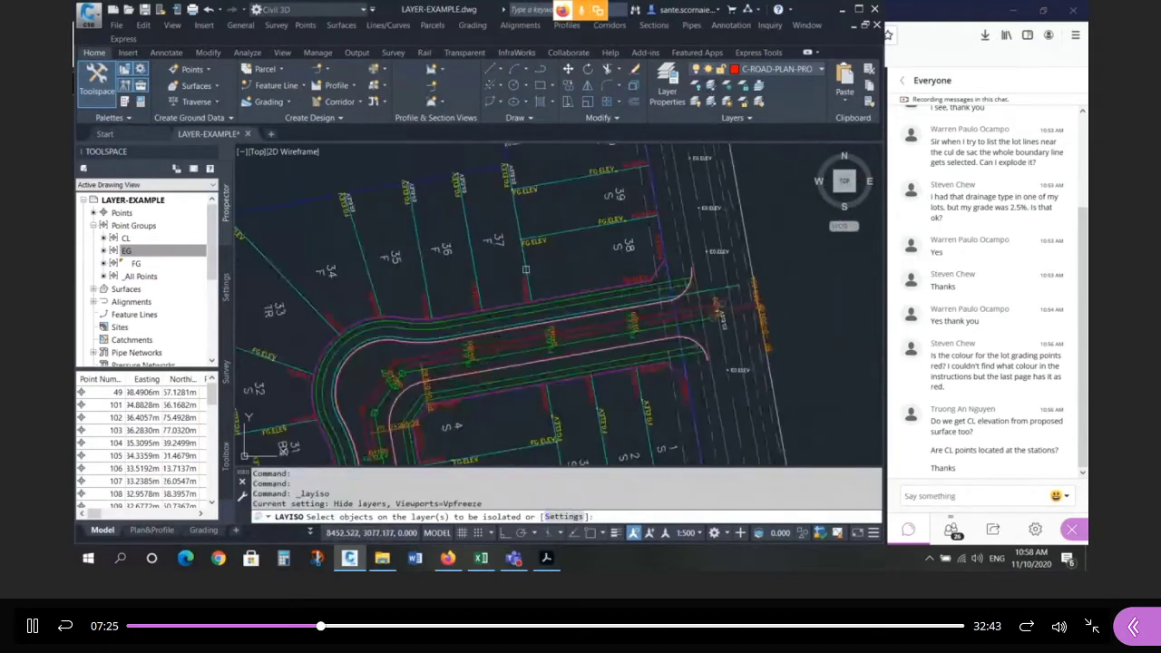
left_click(525, 269)
key("Return")
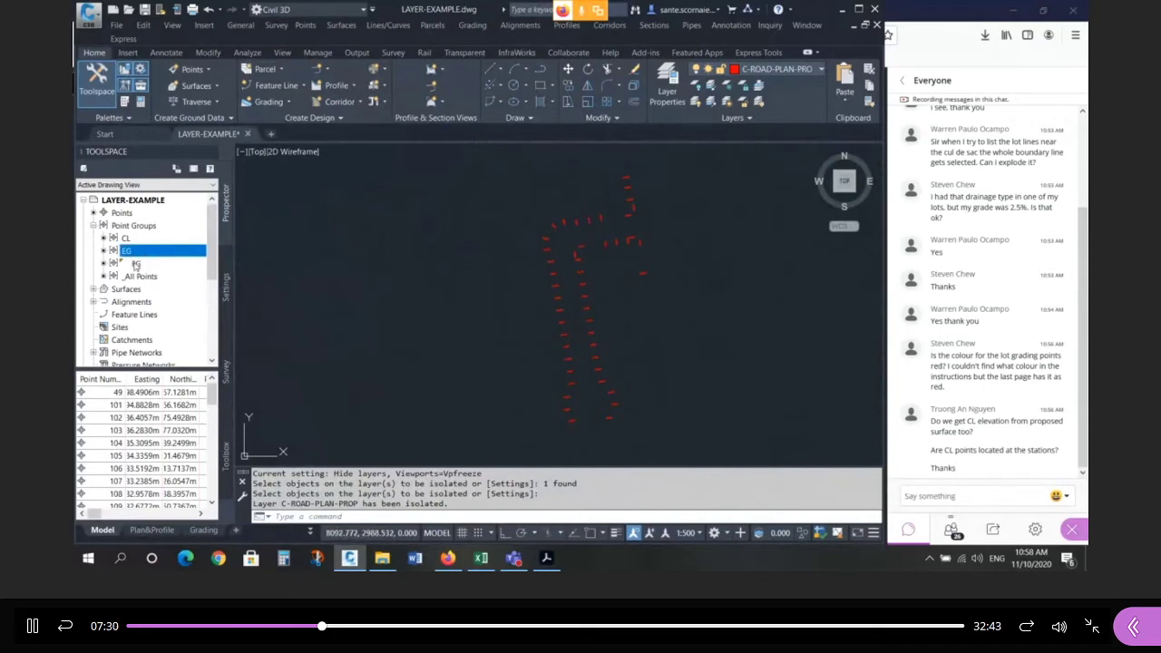
left_click(136, 263)
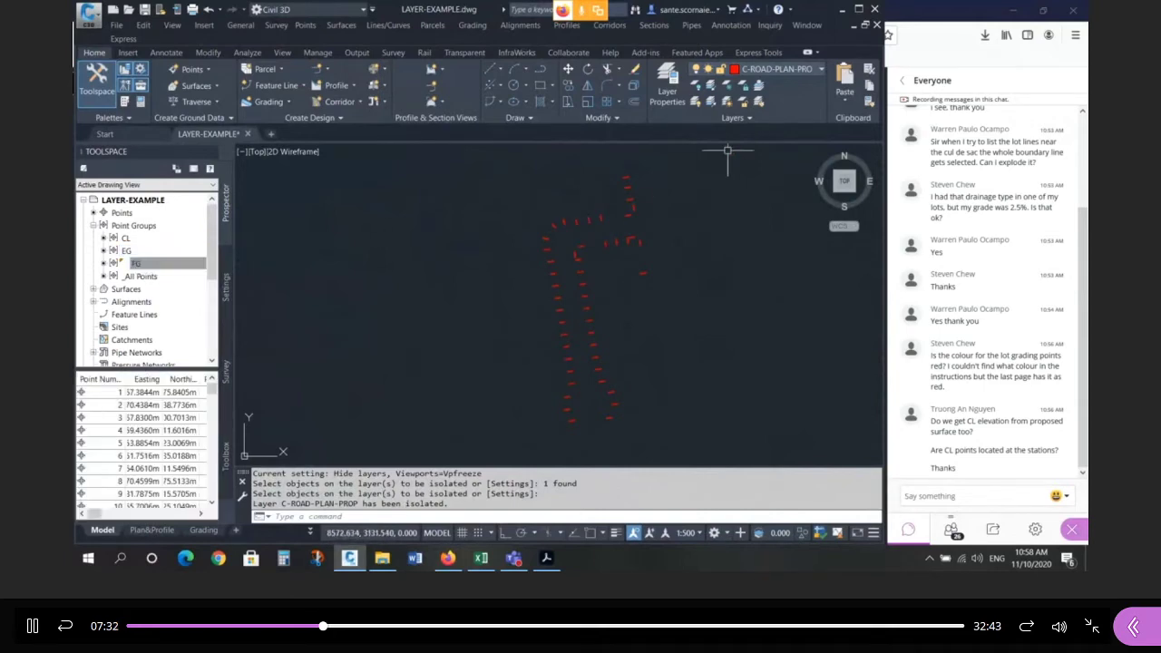
Restore the hidden layers, isolate the layer of the yellow FG.ELEV labels and select the FG point group.
left_click(711, 102)
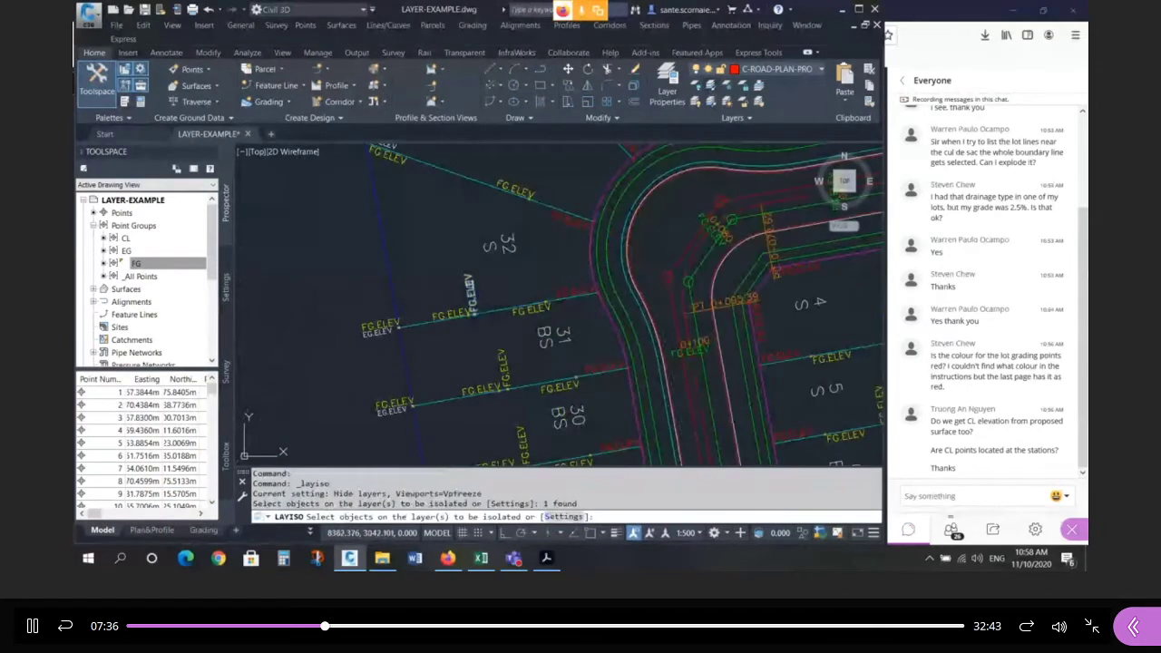
scroll(562, 304, "down", 5)
key("Return")
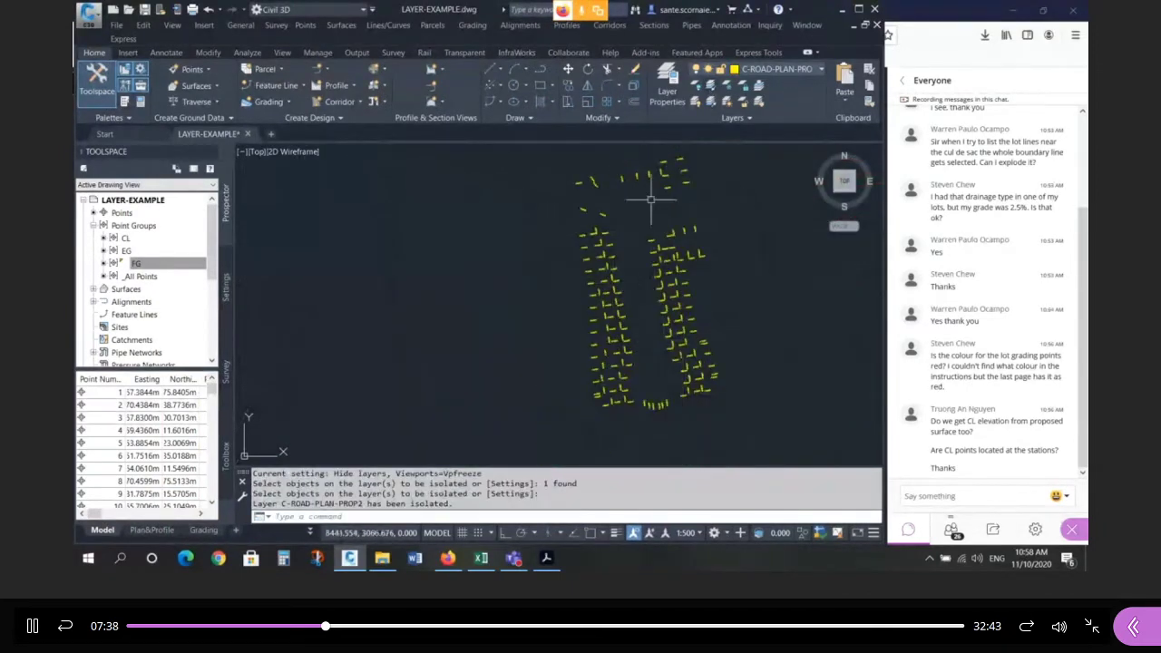
left_click(186, 264)
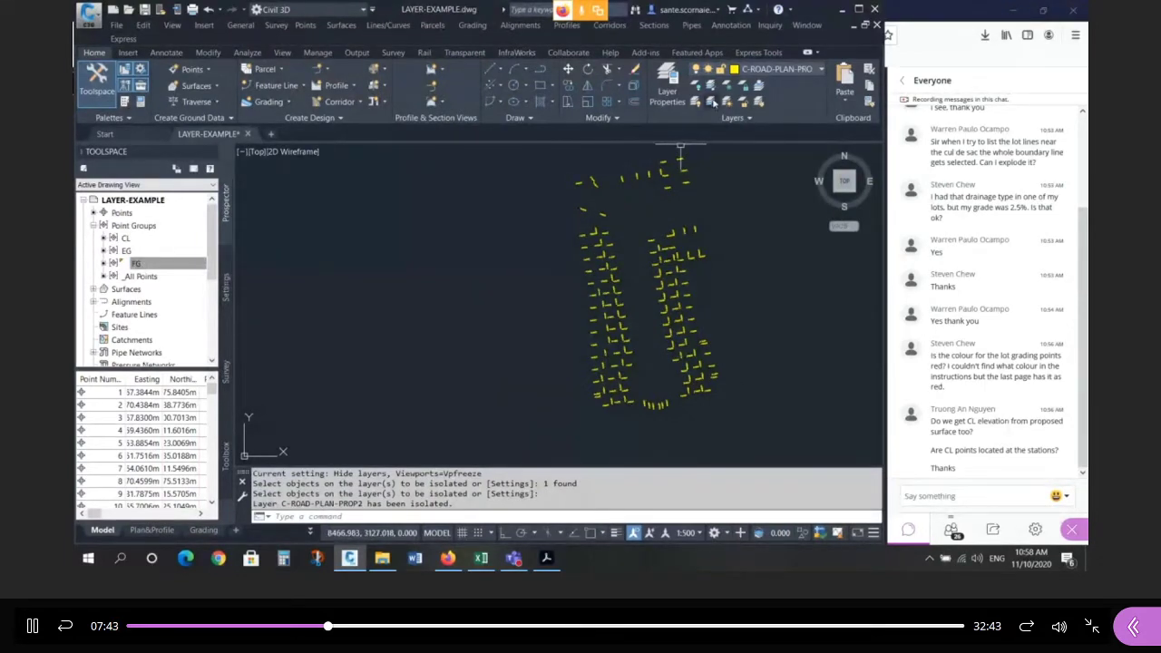
Restore the hidden layers and isolate the layer of the green centreline FG.ELEV labels.
left_click(714, 103)
scroll(562, 245, "up", 3)
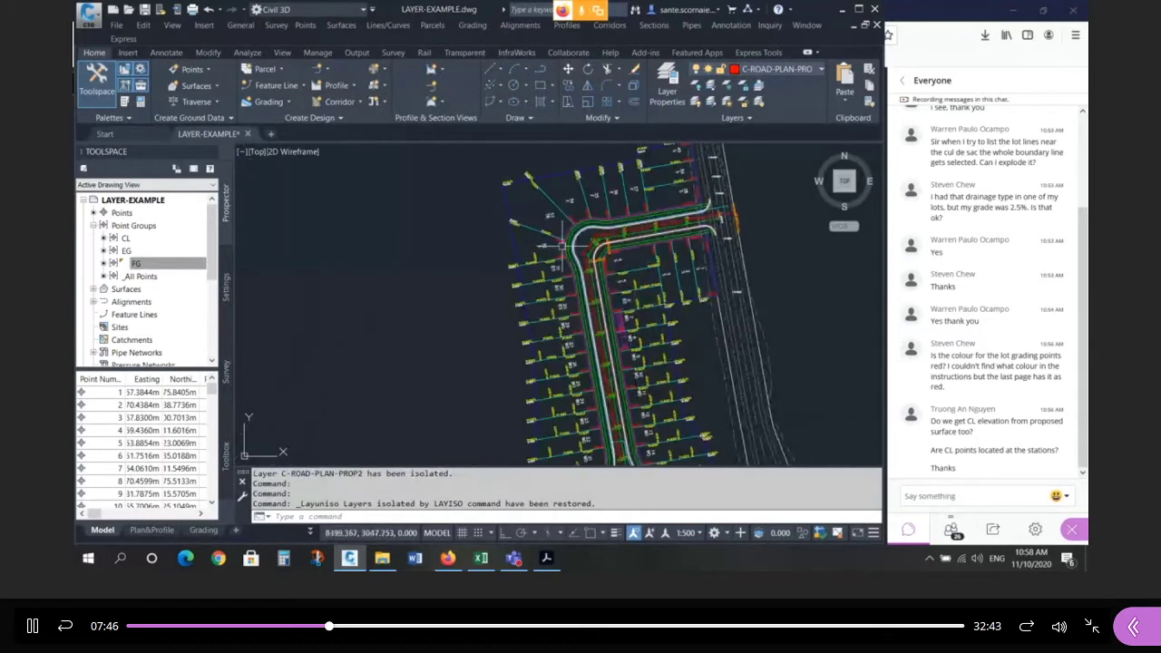
scroll(581, 241, "up", 4)
left_click(653, 207)
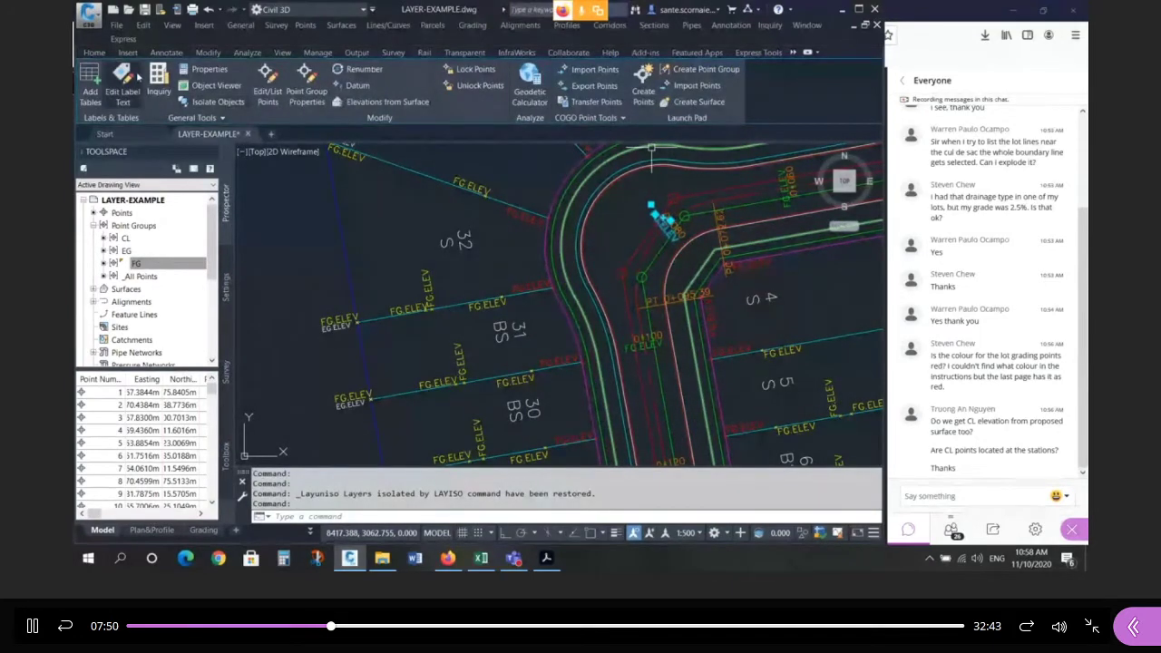
left_click(95, 52)
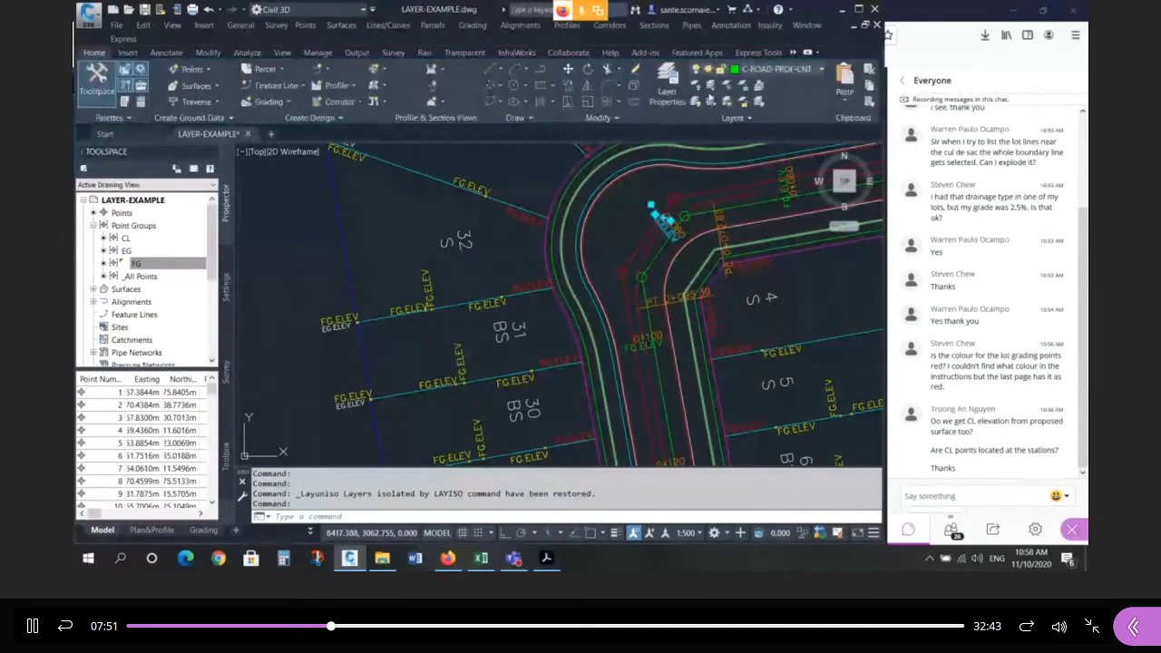
left_click(712, 85)
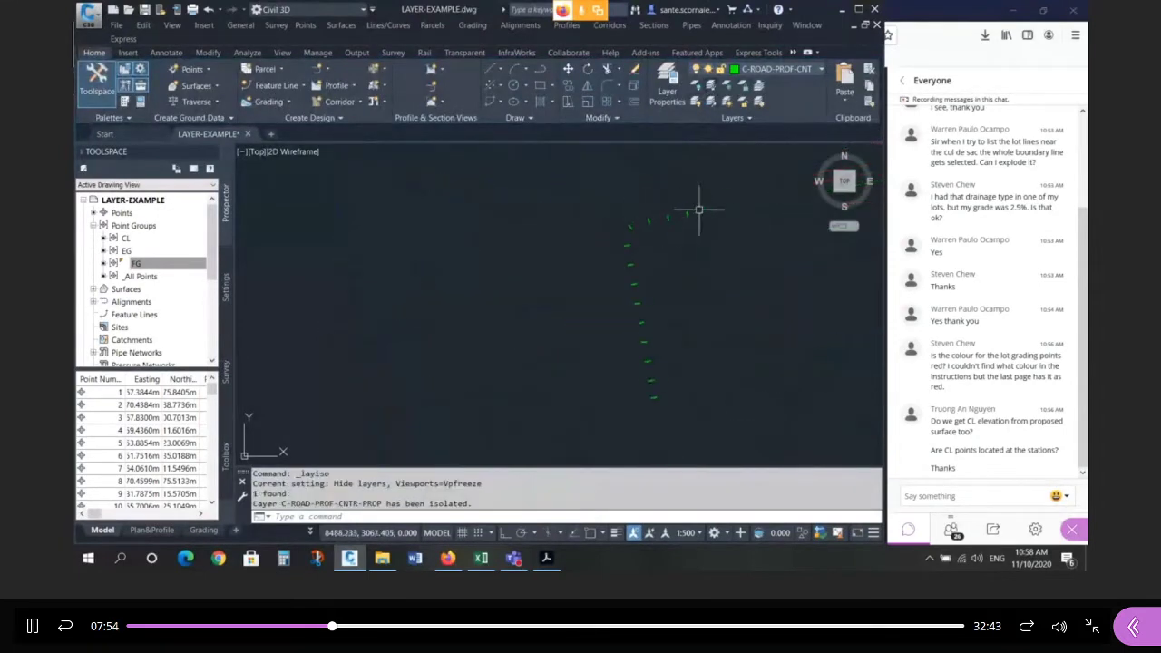
Select the FG and CL point groups together, and clear the selection.
left_click(143, 264)
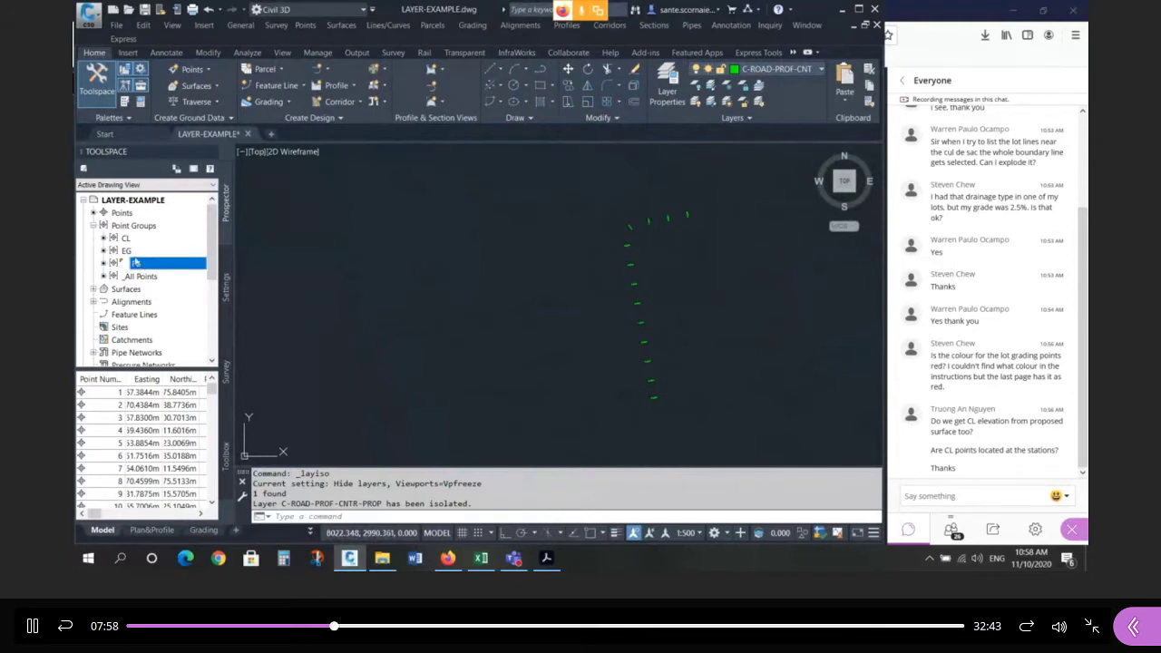
left_click(128, 240, "ctrl")
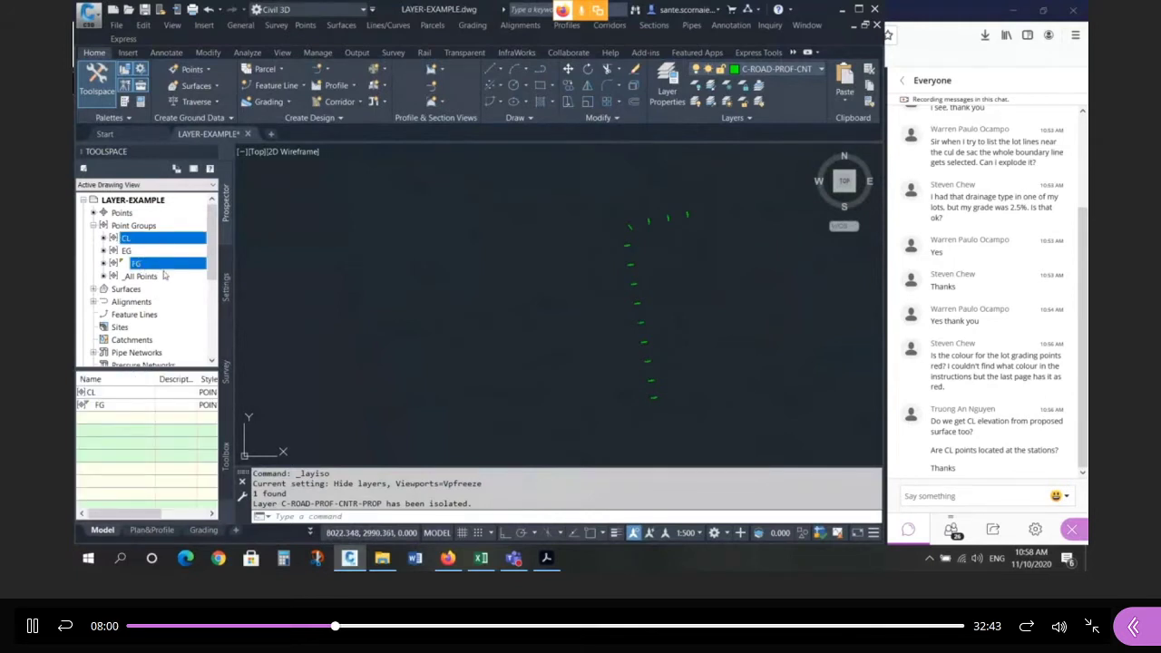
key("Escape")
key("Escape")
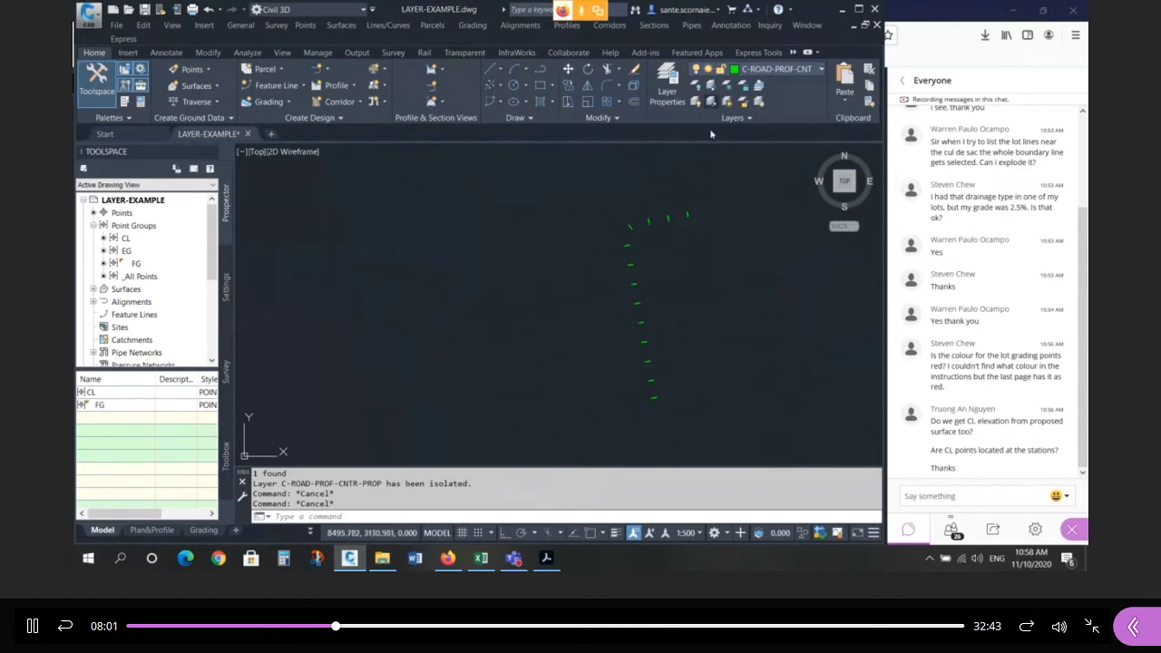
Restore the hidden layers, pick the red, yellow and EG elevation labels along the line between lots 29 and 30, and deselect them.
left_click(712, 103)
scroll(673, 246, "up", 4)
scroll(548, 308, "up", 2)
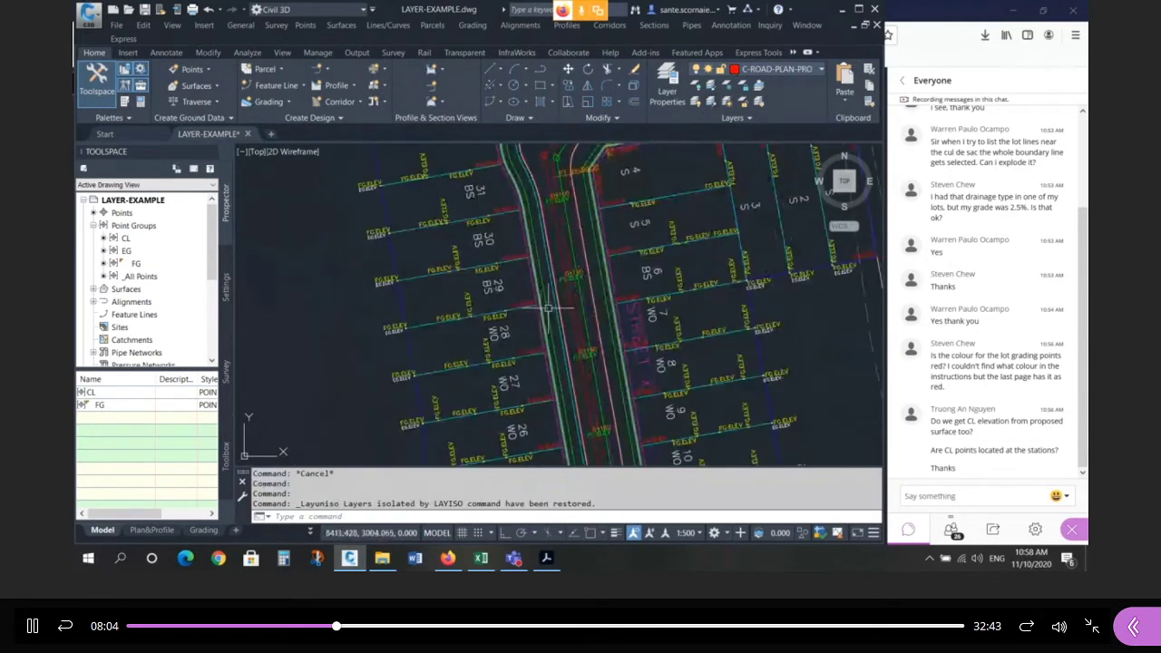
scroll(518, 259, "up", 2)
left_click(535, 263)
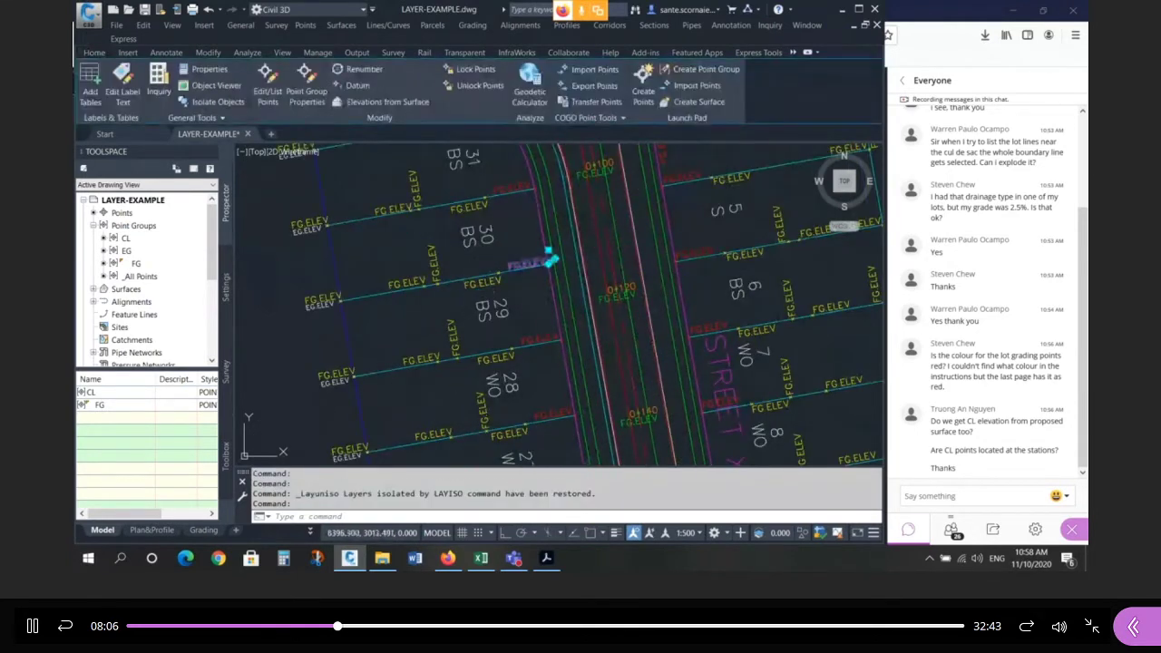
left_click(481, 281)
left_click(322, 304)
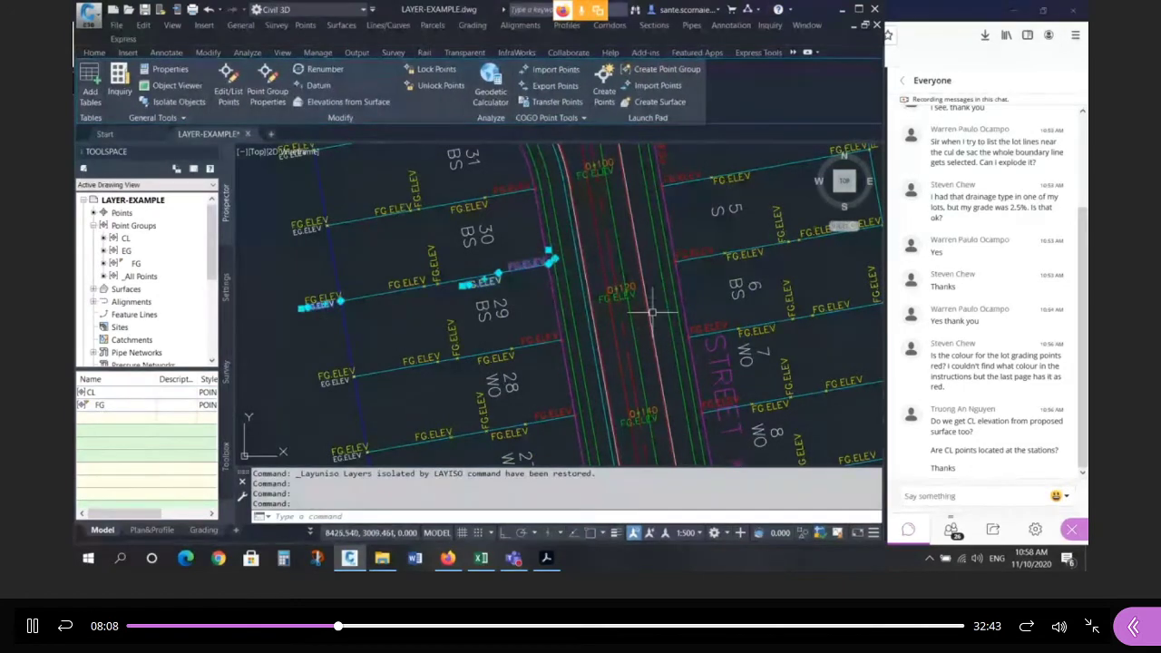
key("Escape")
key("Escape")
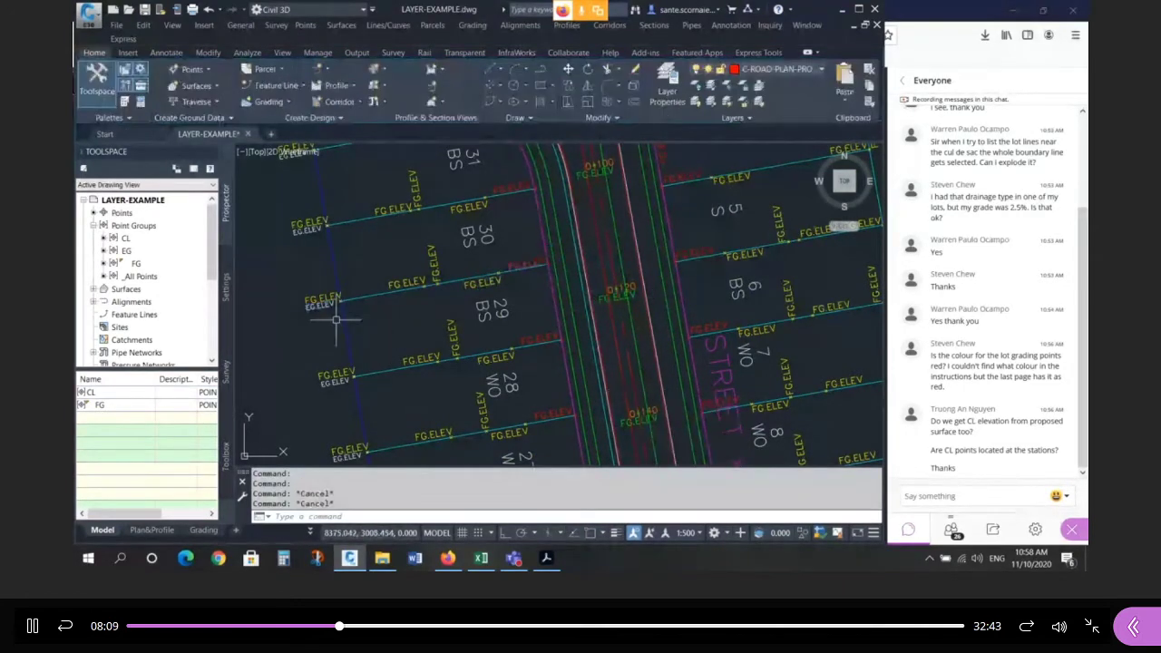
Pick the EG.ELEV label at the rear of lot 29, then the centreline elevation label at station 0+120, clearing each selection.
left_click(326, 305)
key("Escape")
key("Escape")
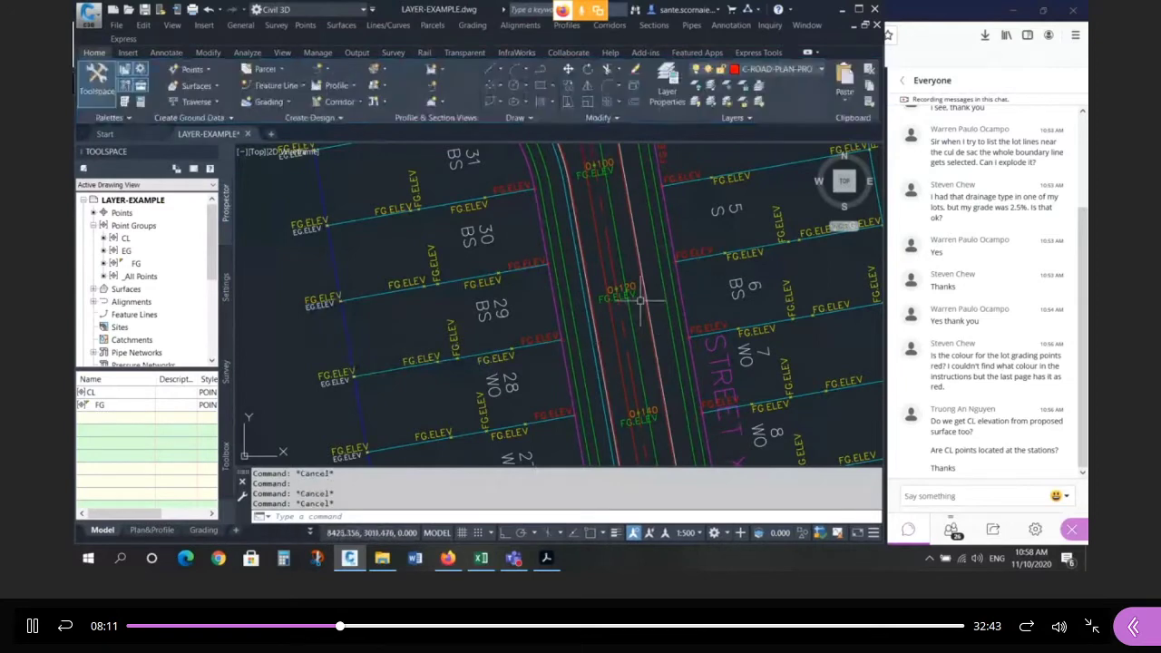
left_click(637, 298)
left_click(624, 296)
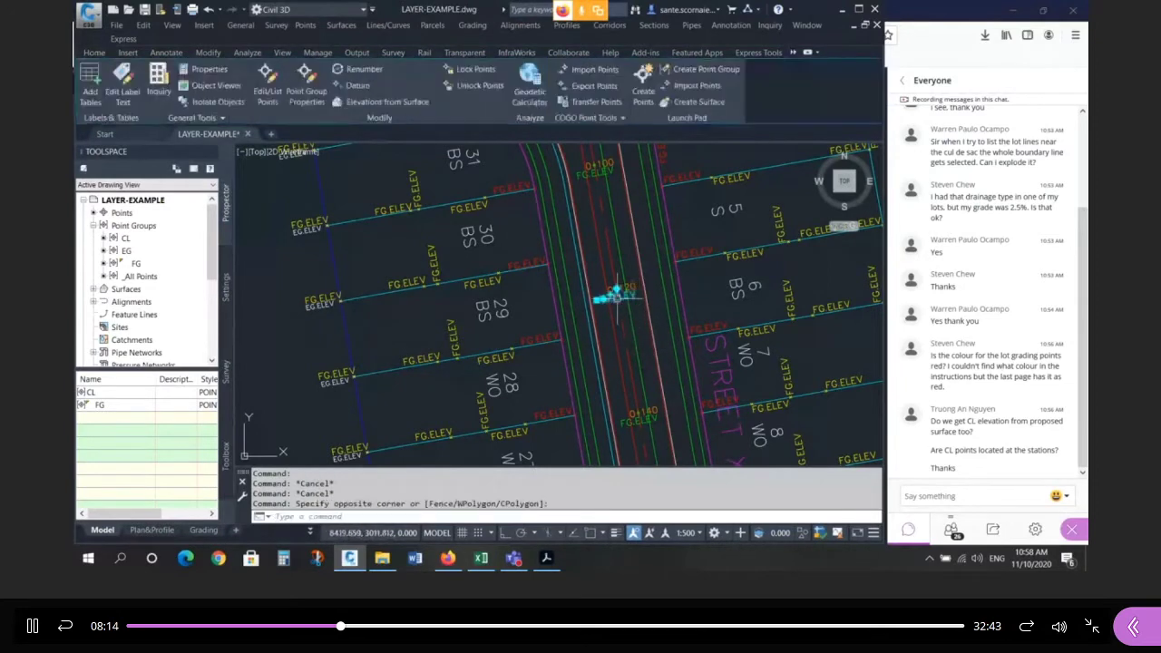
key("Escape")
key("Escape")
Compare the red lot-front label between lots 29 and 30 with its yellow neighbour and the 0+120 centreline label, clearing the selections.
left_click(527, 260)
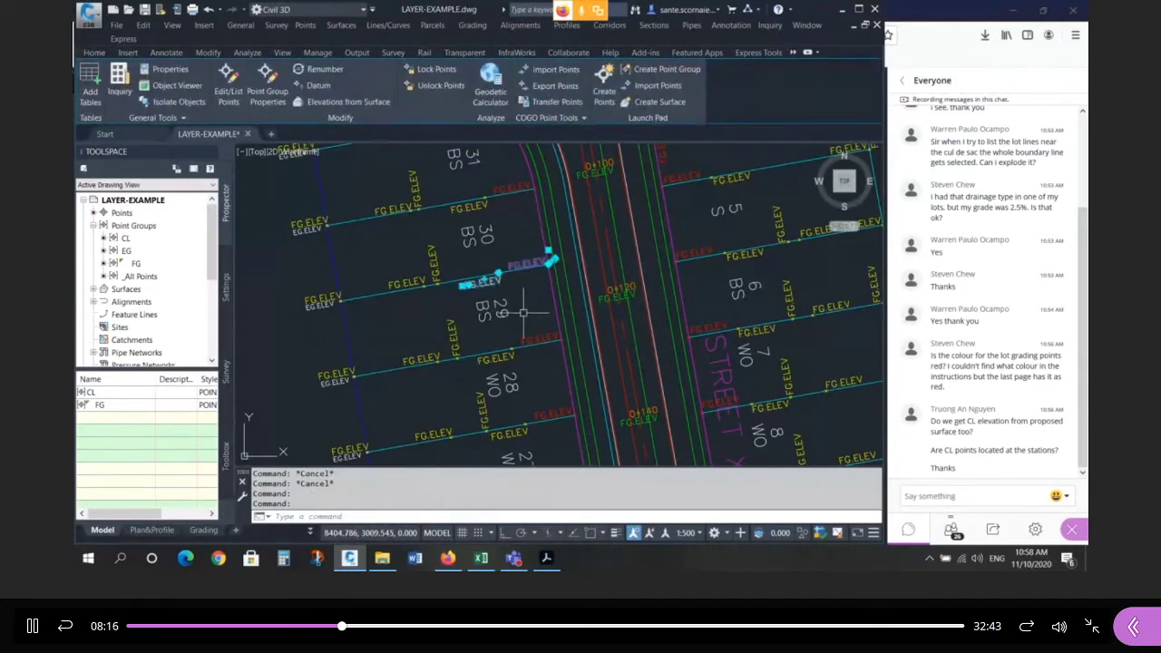
key("Escape")
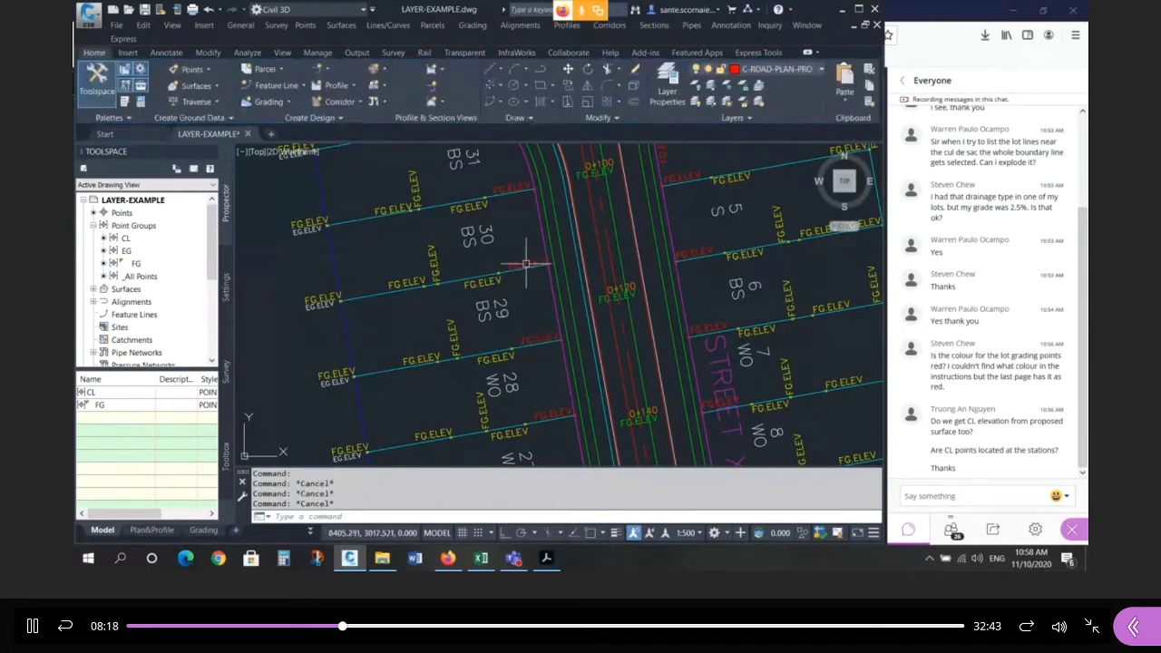
left_click(537, 260)
left_click(638, 297)
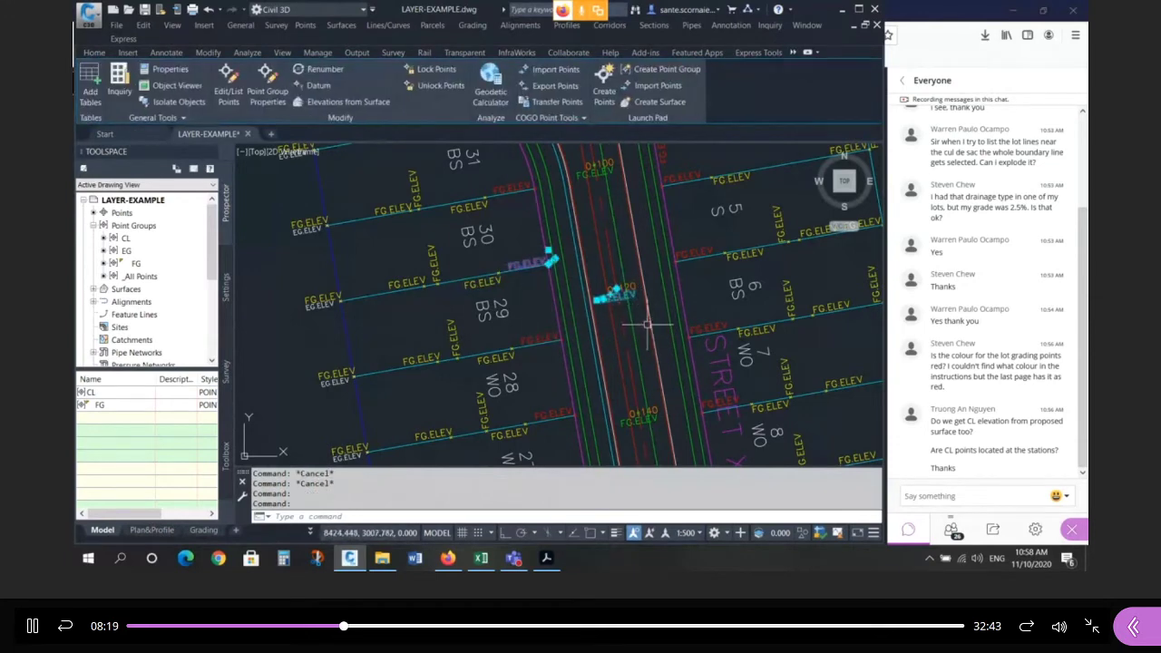
scroll(607, 197, "down", 2)
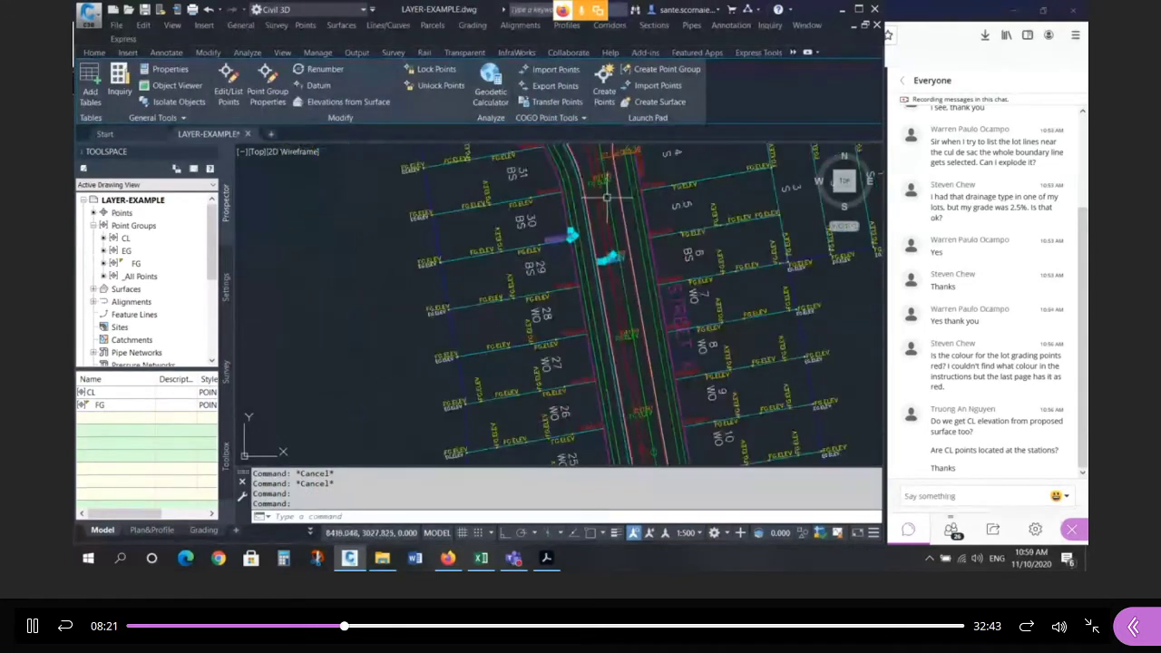
key("Escape")
key("Escape")
scroll(607, 197, "down", 1)
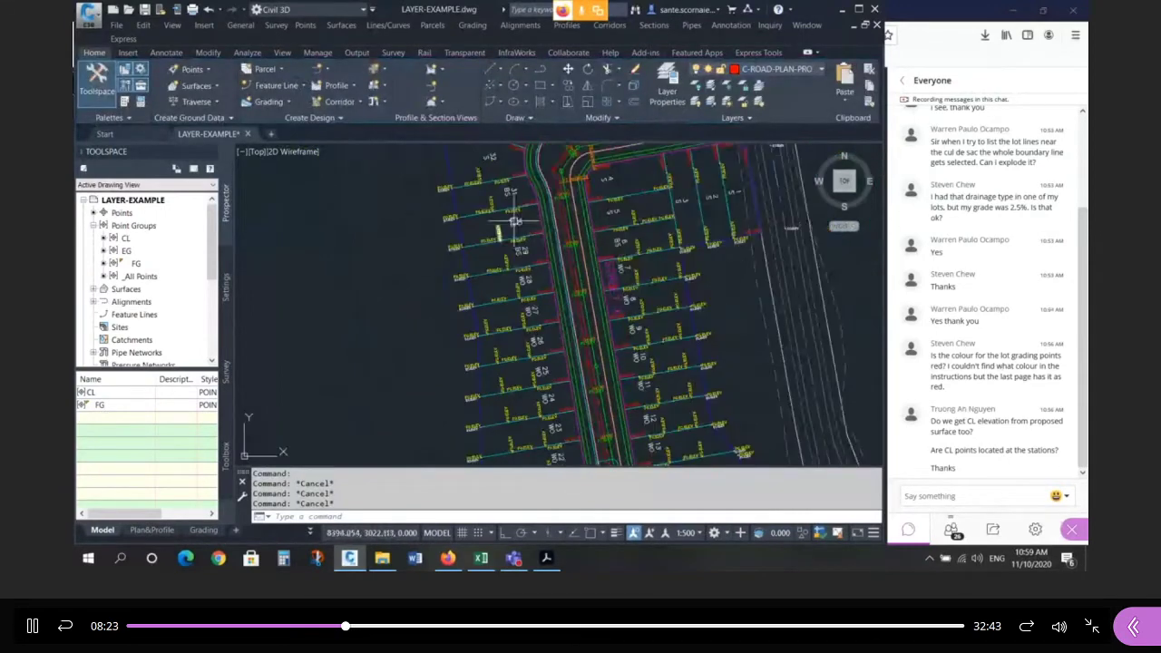
scroll(525, 219, "up", 3)
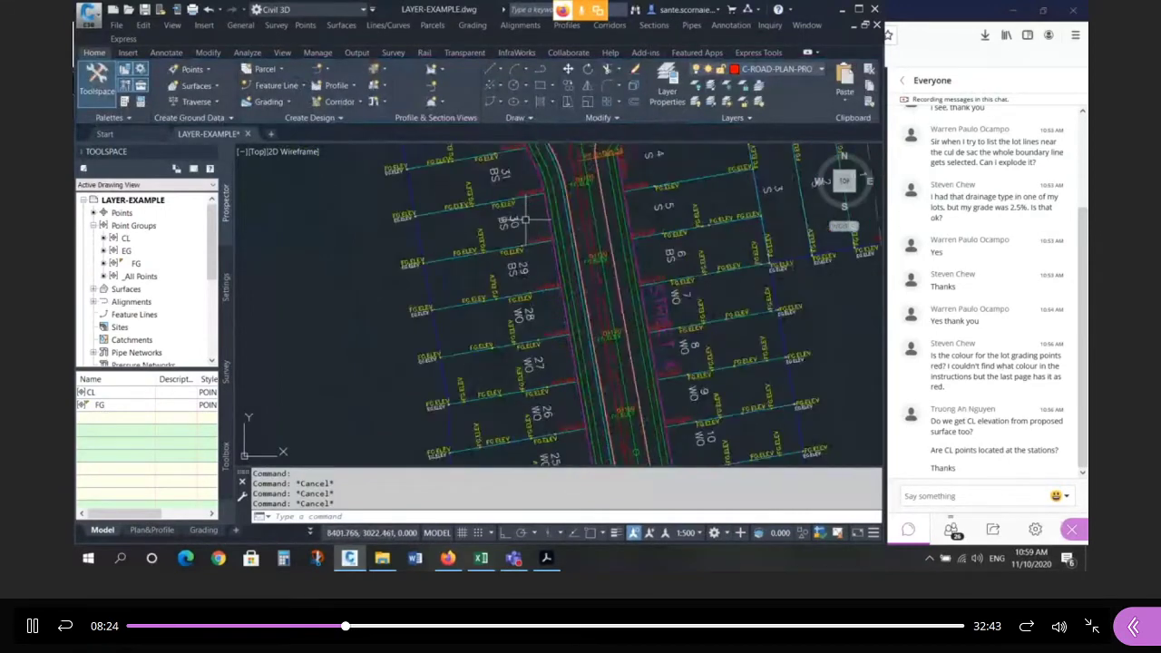
Isolate the three layers of the red lot-front, yellow lot and green centreline FG.ELEV labels.
left_click(697, 86)
left_click(711, 84)
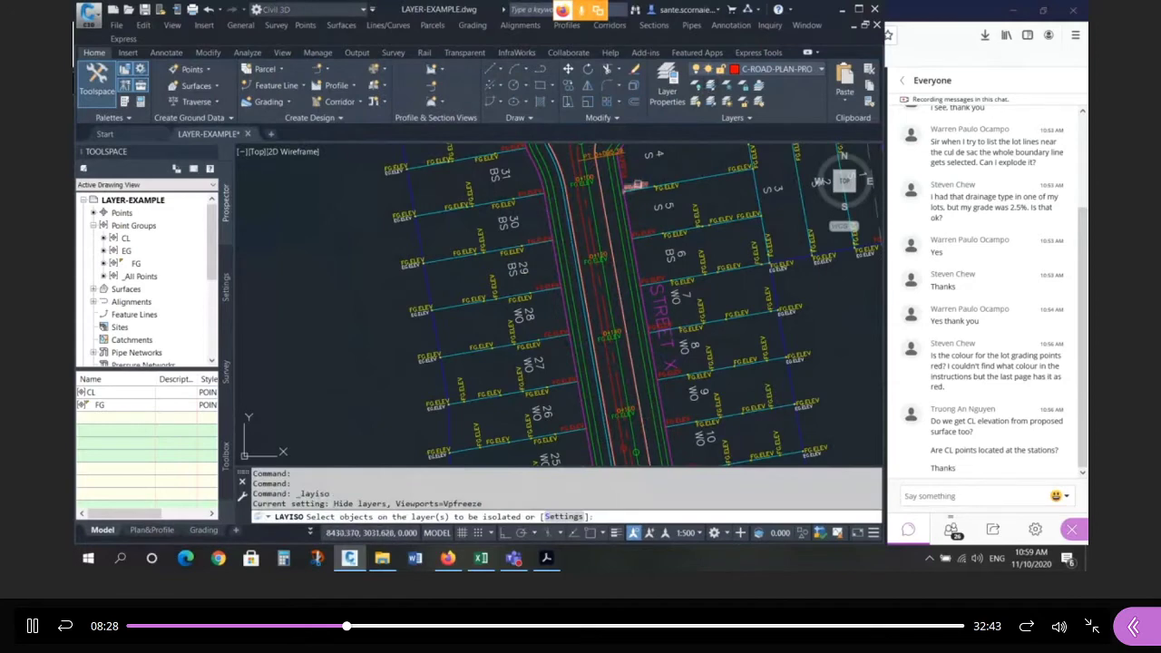
left_click(661, 186)
left_click(664, 188)
left_click(585, 183)
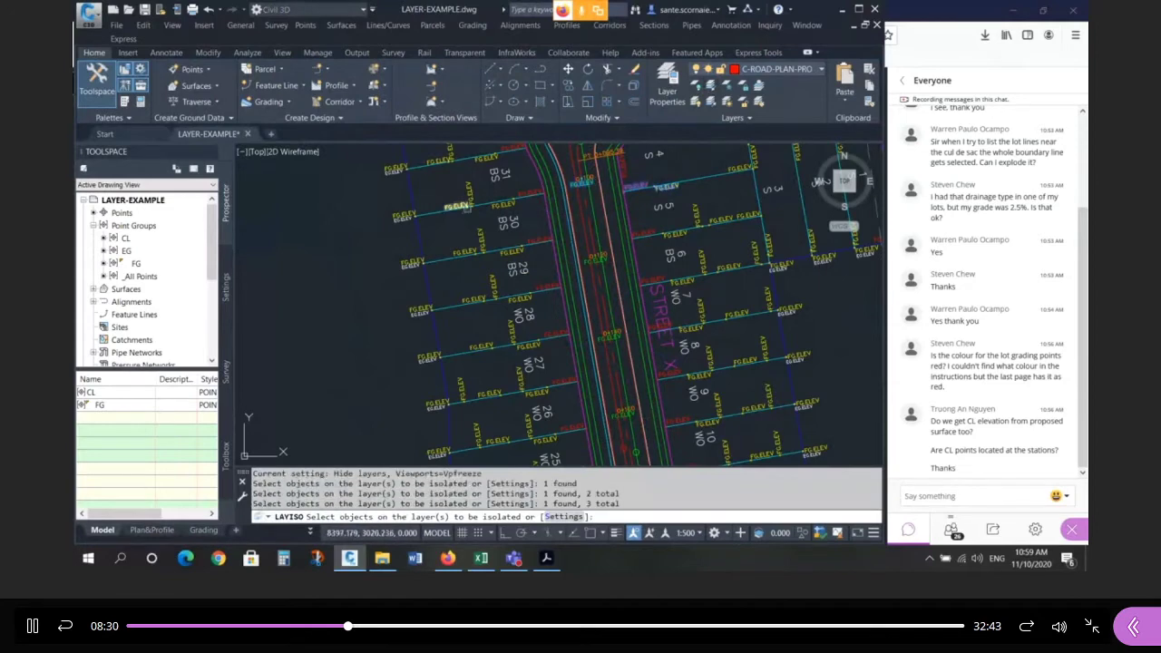
key("Return")
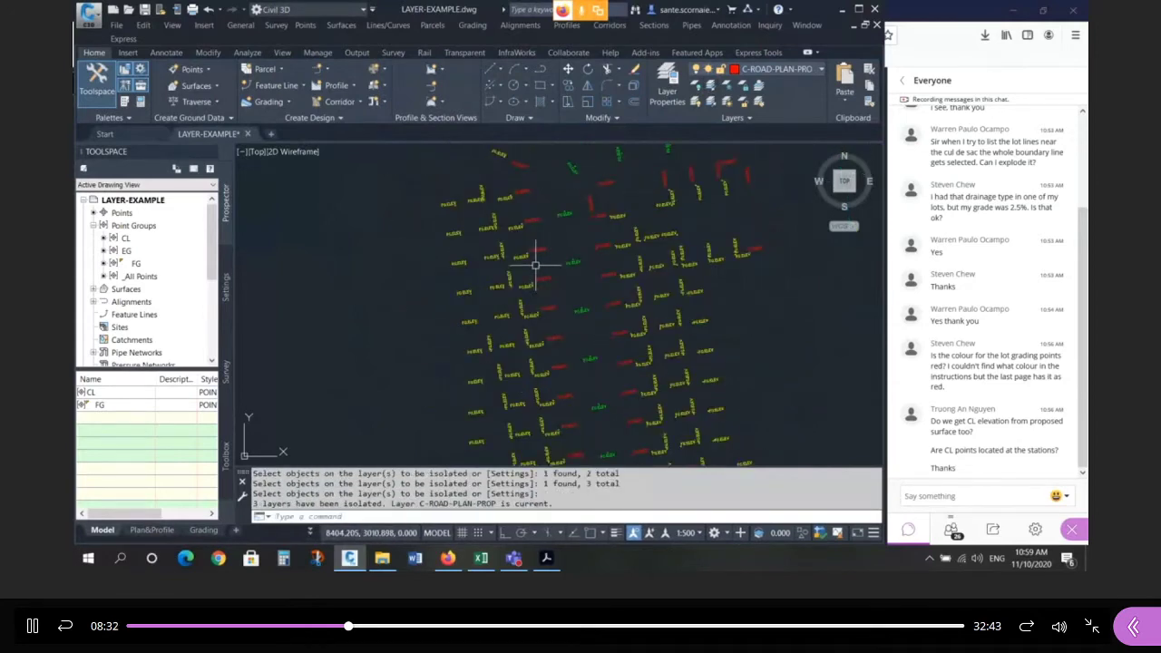
Open the layer properties and sort the layers by on/off state to group the three isolated layers.
type("la")
key("Return")
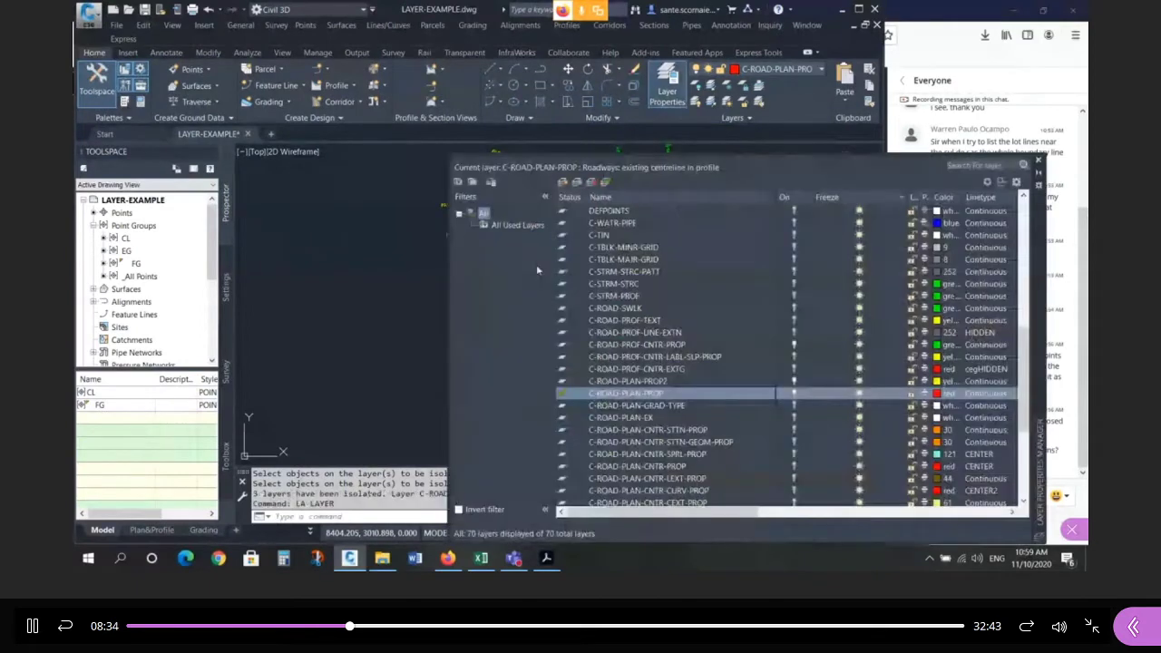
left_click_drag(1027, 357, 1021, 259)
left_click(636, 202)
left_click(636, 201)
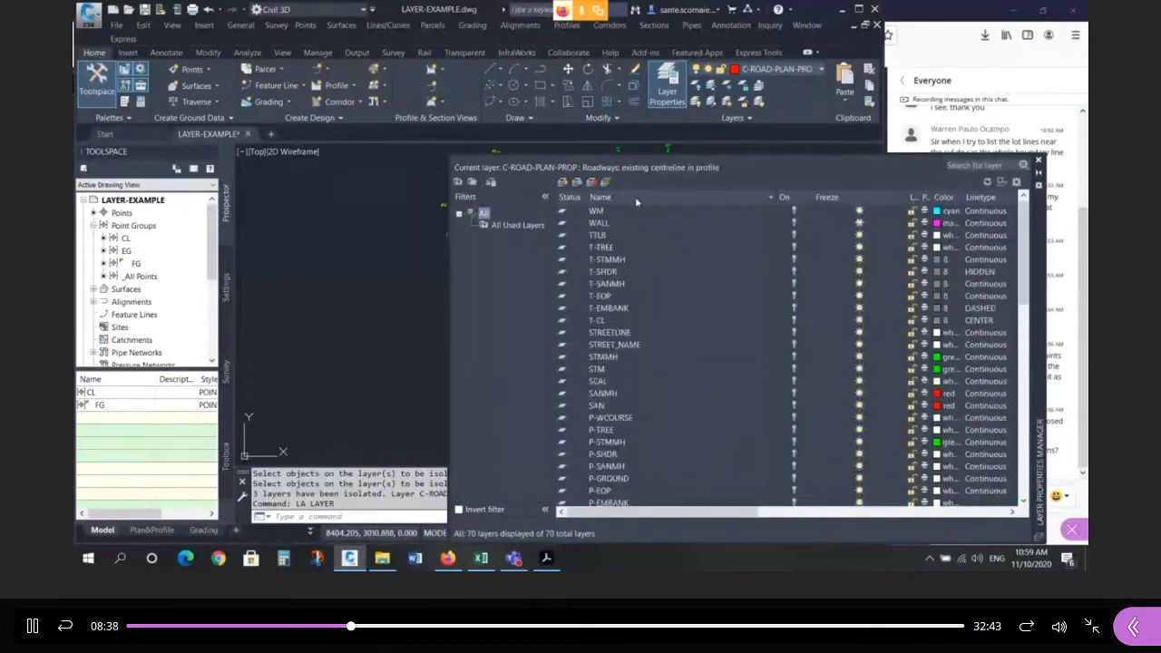
left_click(792, 199)
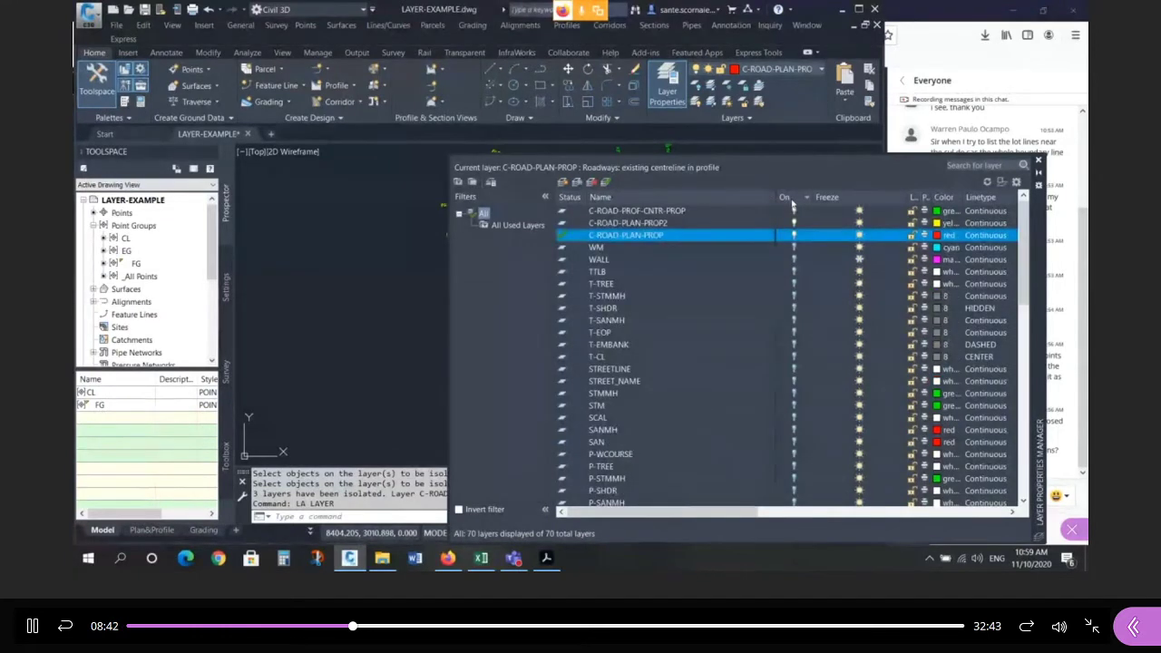
Try colour 1 (red) on layers C-ROAD-PROF-CNTR-PROP, C-ROAD-PLAN-PROP2 and C-ROAD-PLAN-PROP, and close the layer properties.
left_click_drag(792, 205, 822, 241)
left_click(938, 223)
type("1")
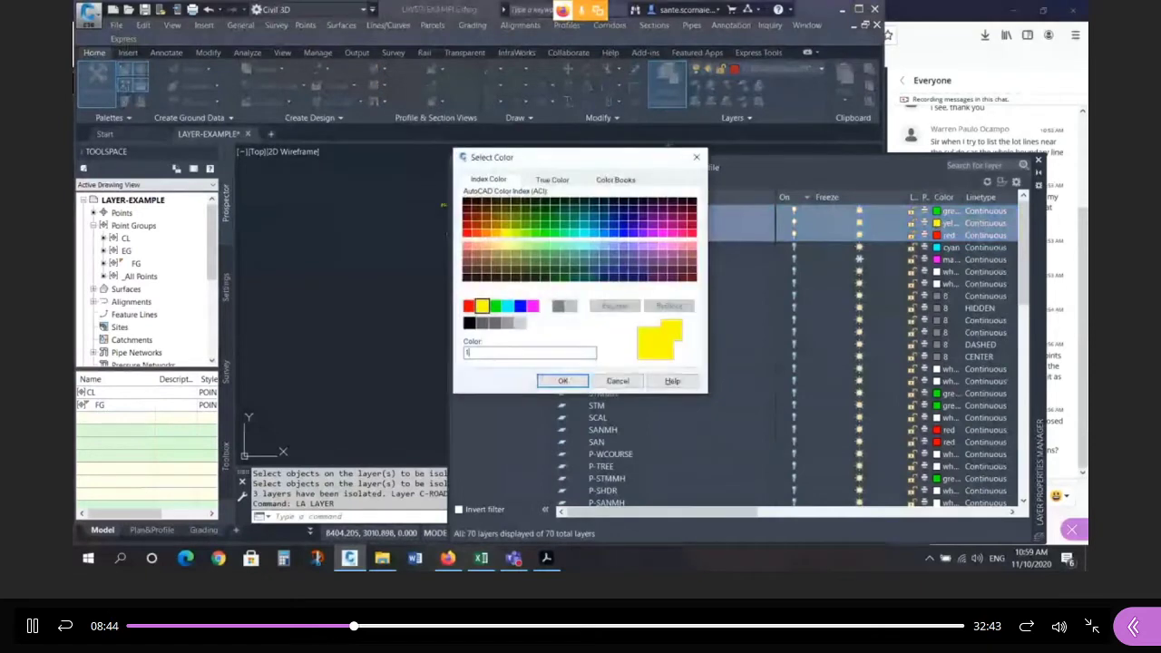
key("Return")
left_click(1039, 161)
key("Escape")
key("Escape")
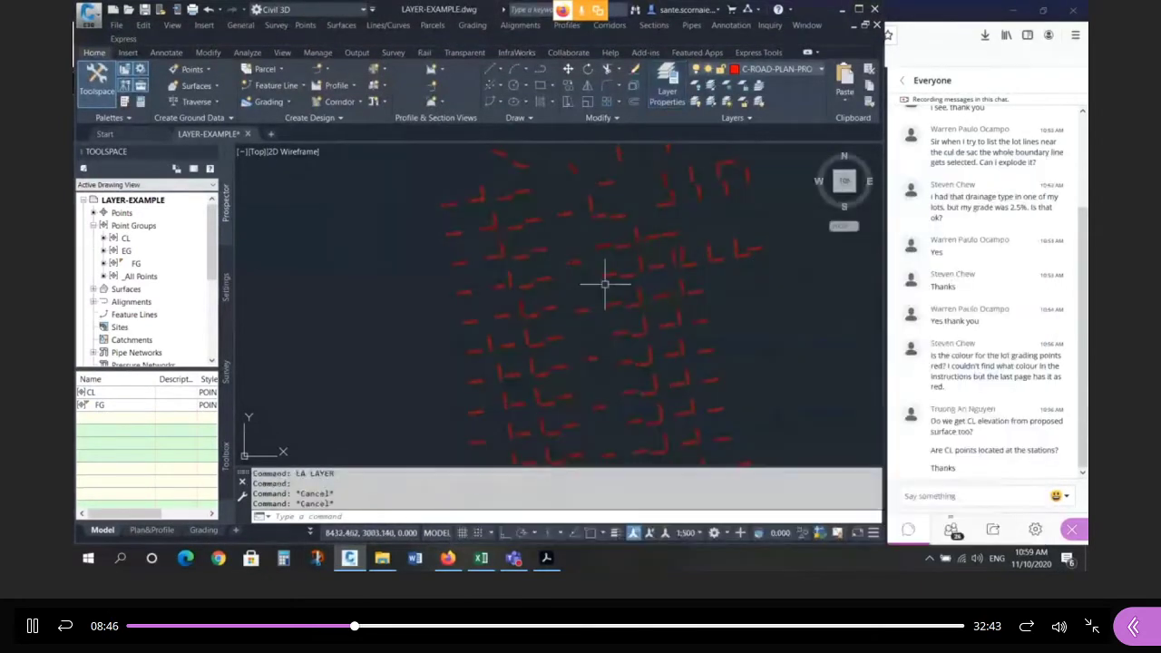
mouse_move(622, 329)
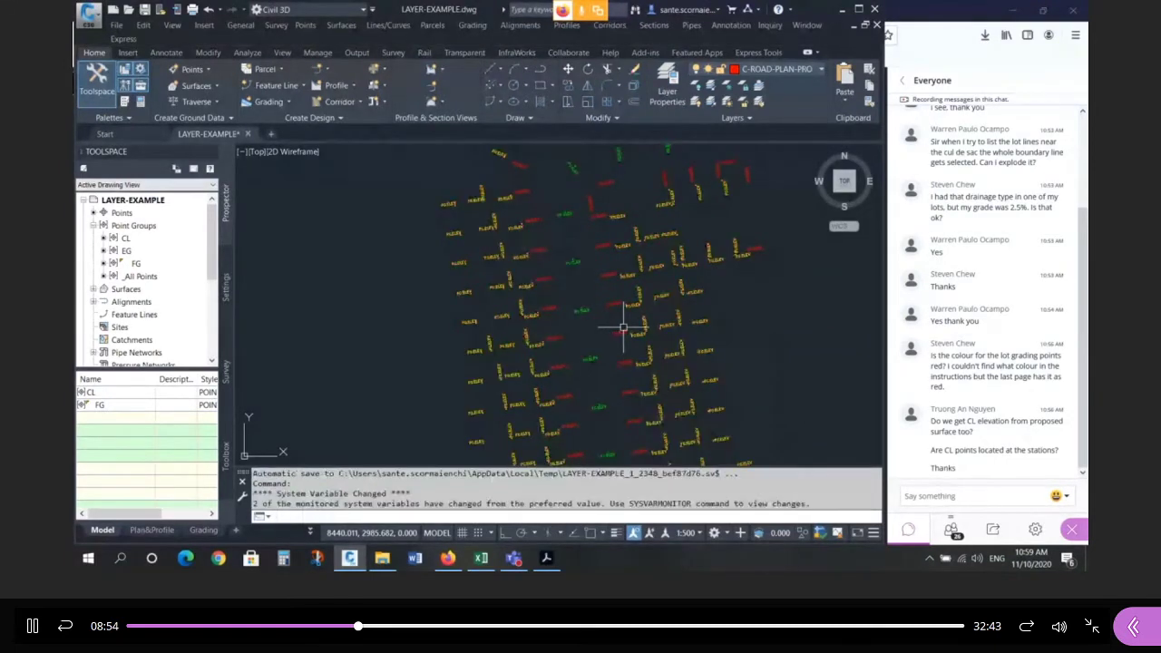
Switch to the Grading layout, activate its viewport and open the layer properties.
left_click(203, 529)
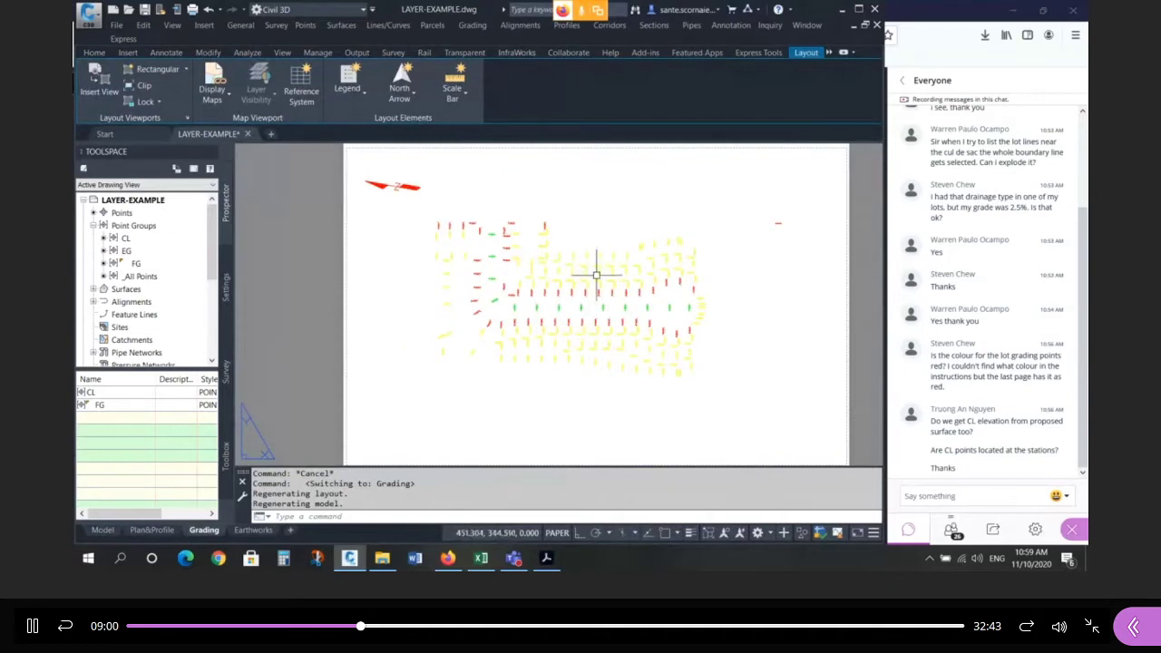
double_click(653, 286)
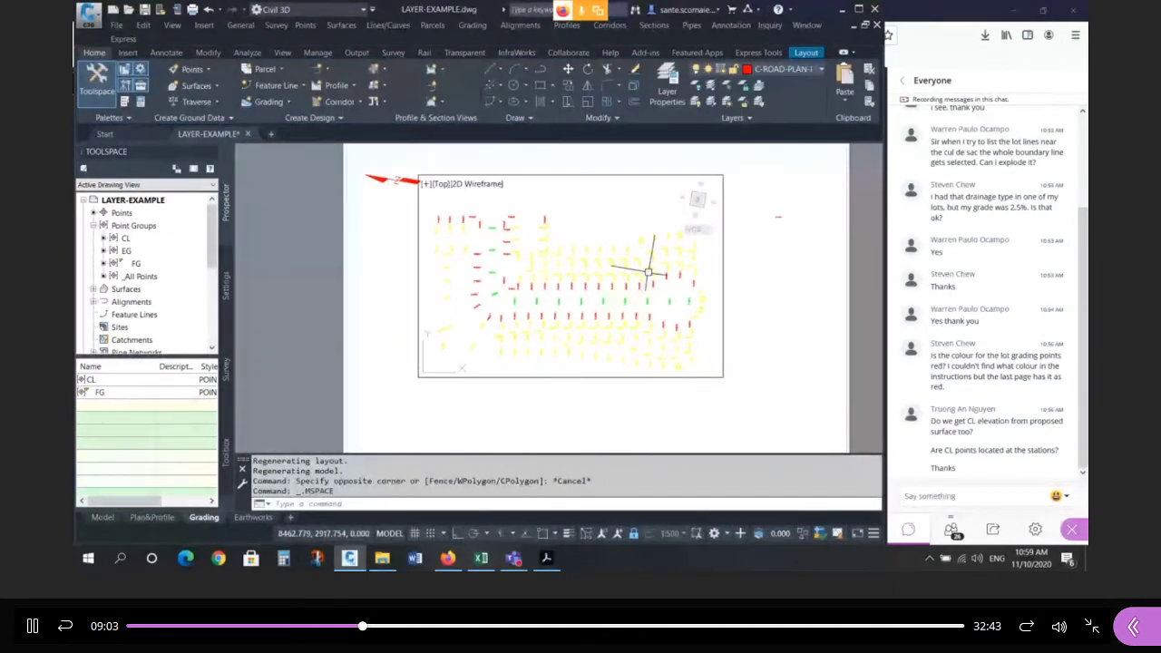
type("la")
key("Return")
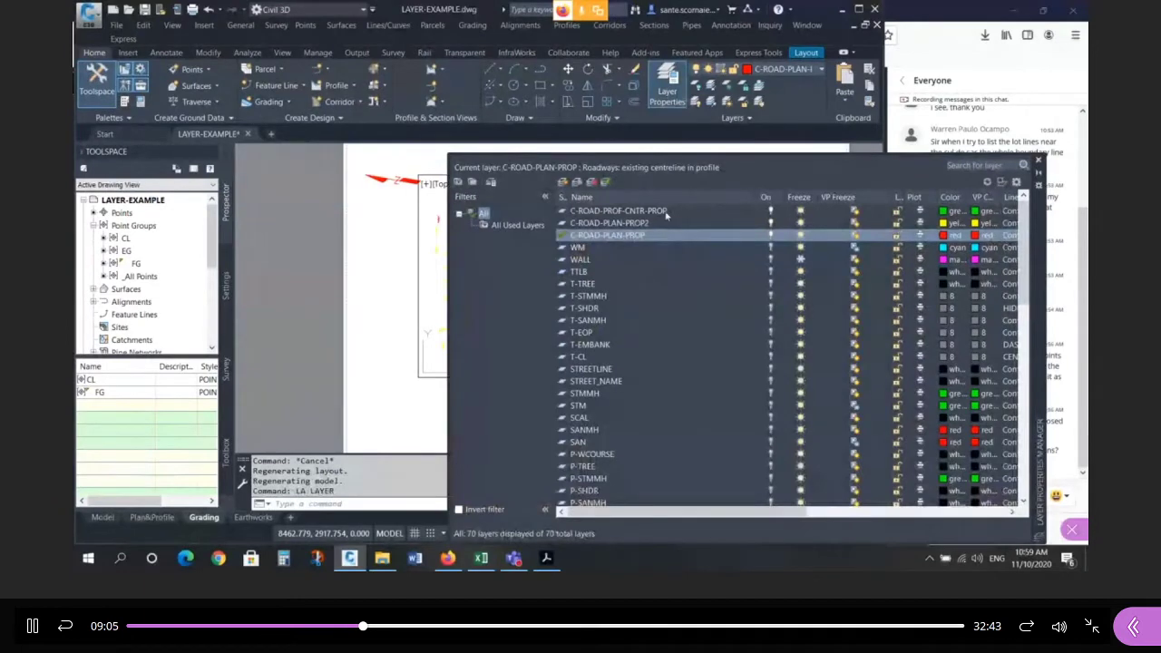
Set the viewport colour of C-ROAD-PROF-CNTR-PROP, C-ROAD-PLAN-PROP2 and C-ROAD-PLAN-PROP to red, then close the layer properties and leave the viewport.
left_click(635, 211)
left_click(651, 235, "shift")
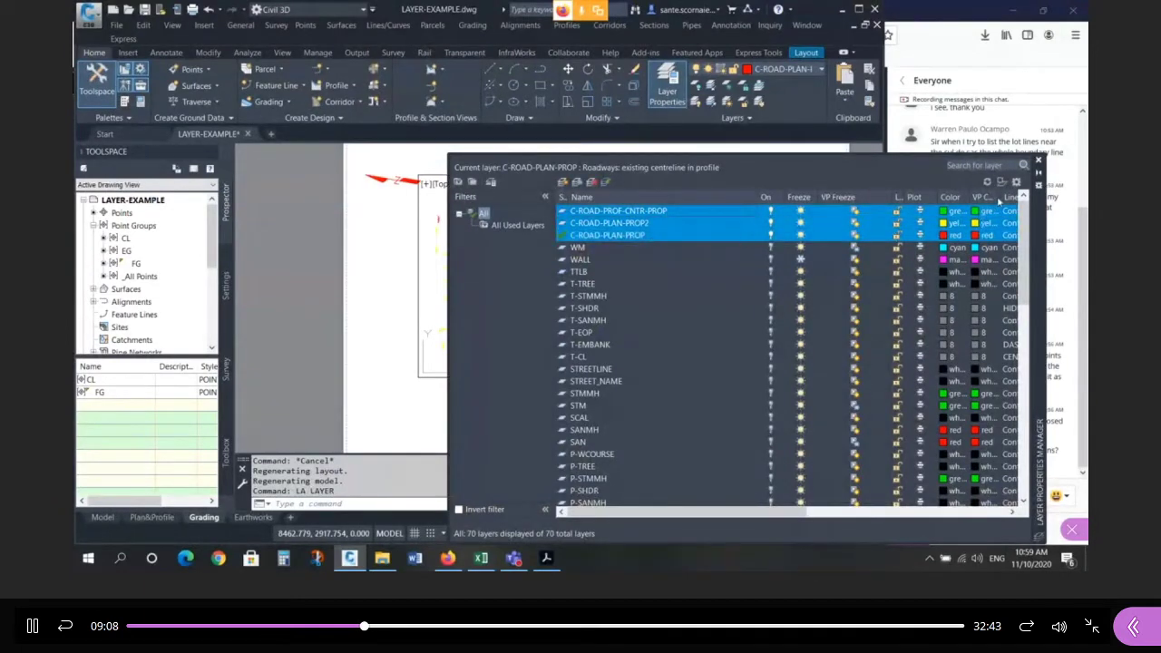
left_click_drag(754, 197, 698, 197)
left_click_drag(942, 197, 987, 200)
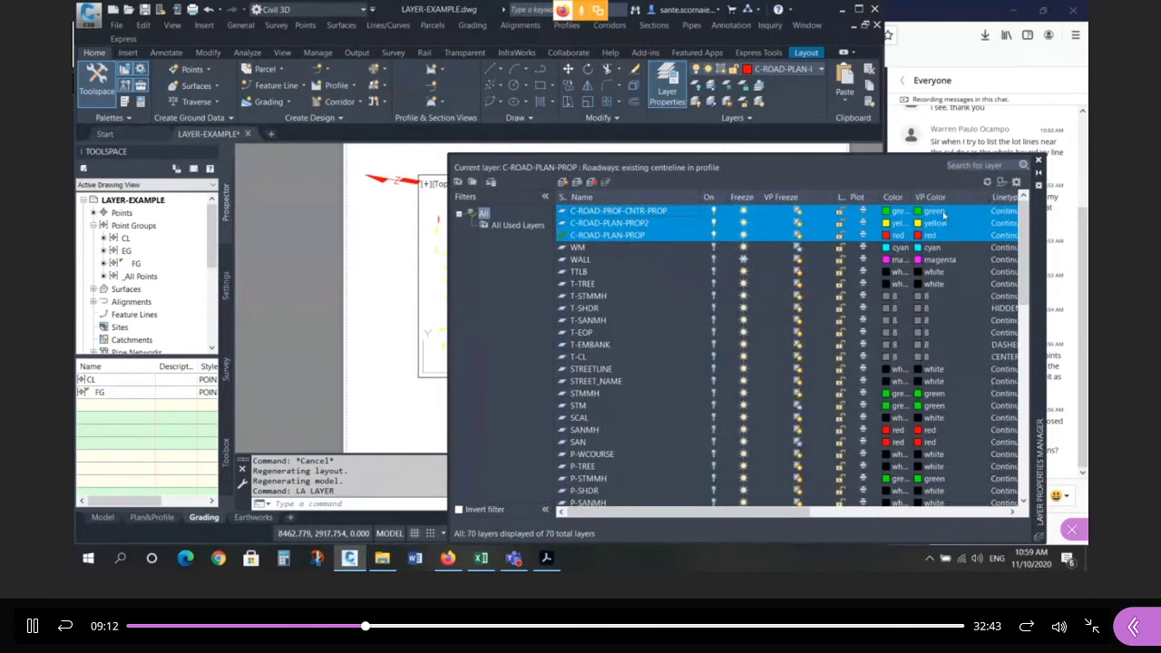
left_click(944, 215)
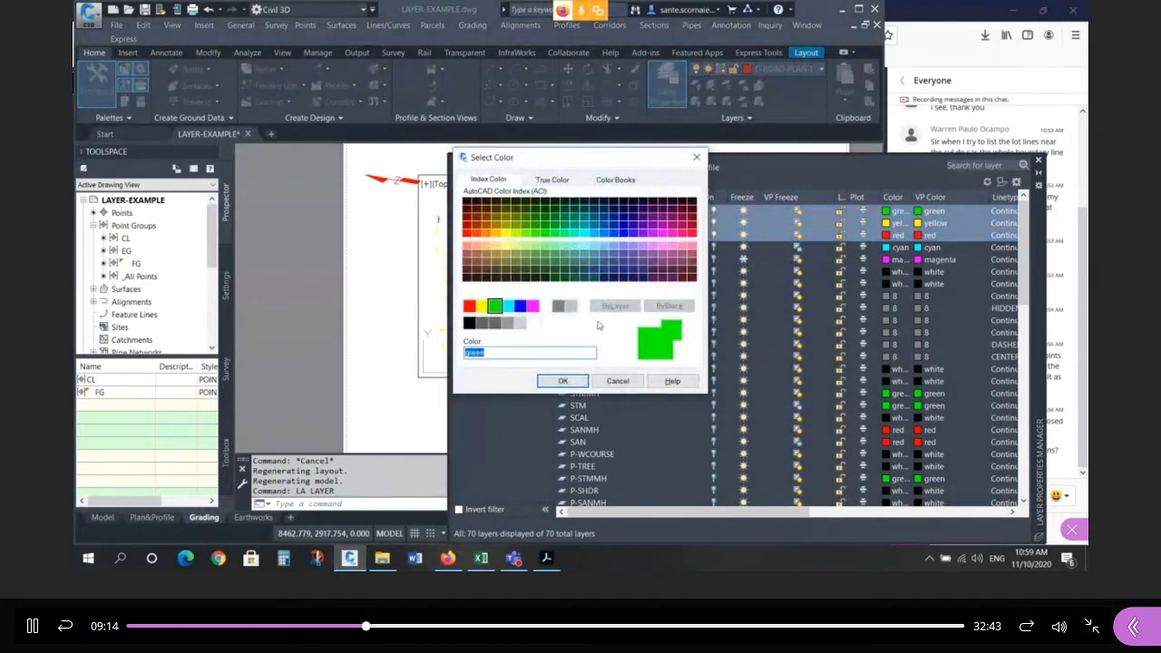
left_click(469, 306)
left_click(563, 381)
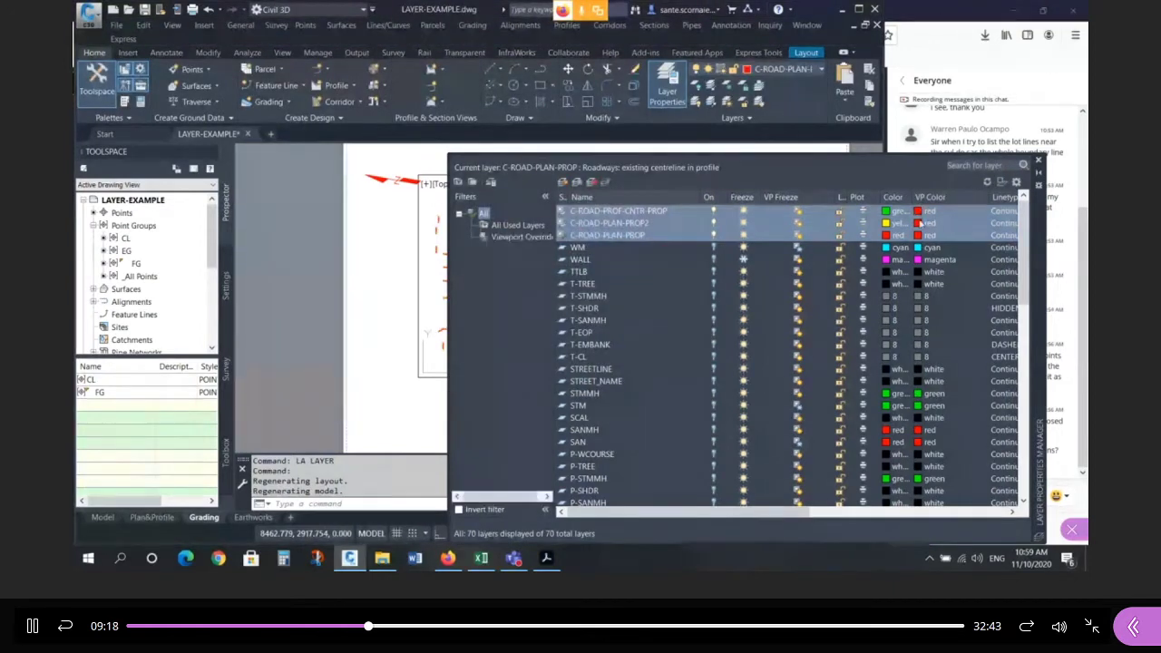
left_click(923, 204)
key("Escape")
key("Escape")
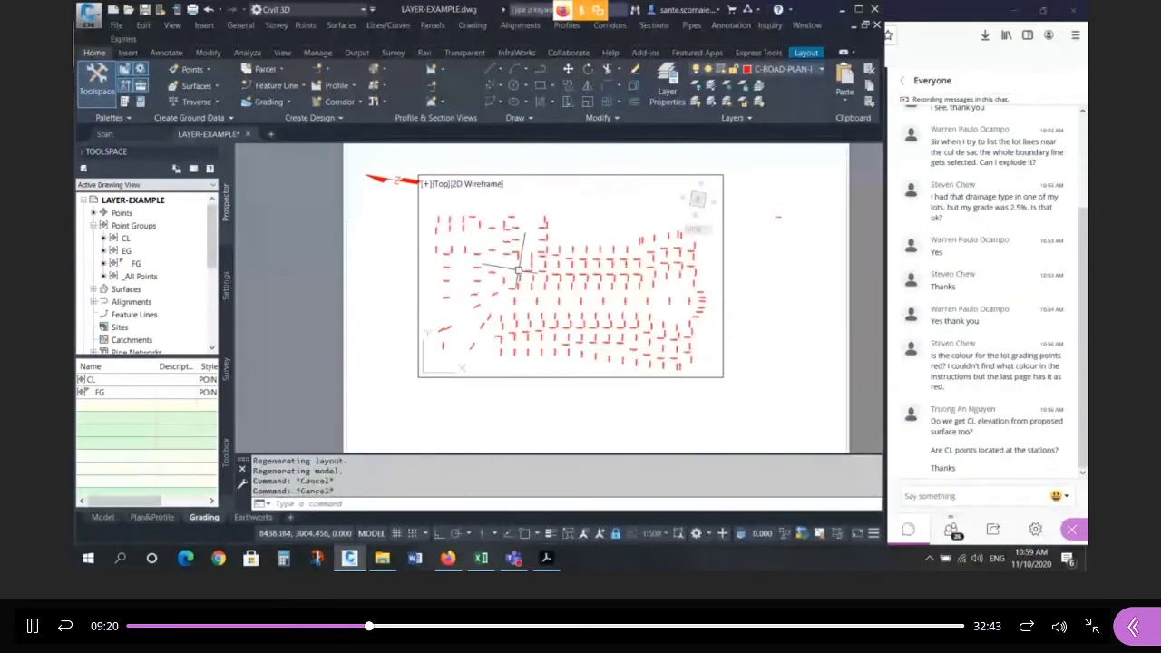
double_click(364, 377)
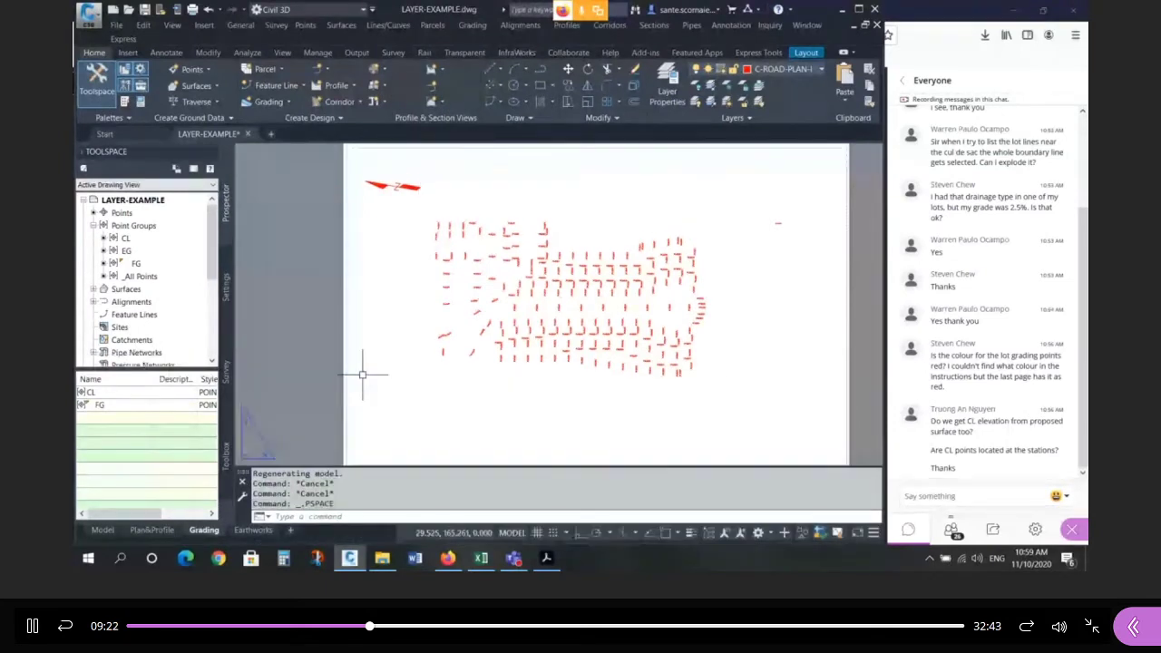
Compare the FG.ELEV label colours in model space with those on the Grading layout, checking a red lot-front point's layer.
left_click(103, 532)
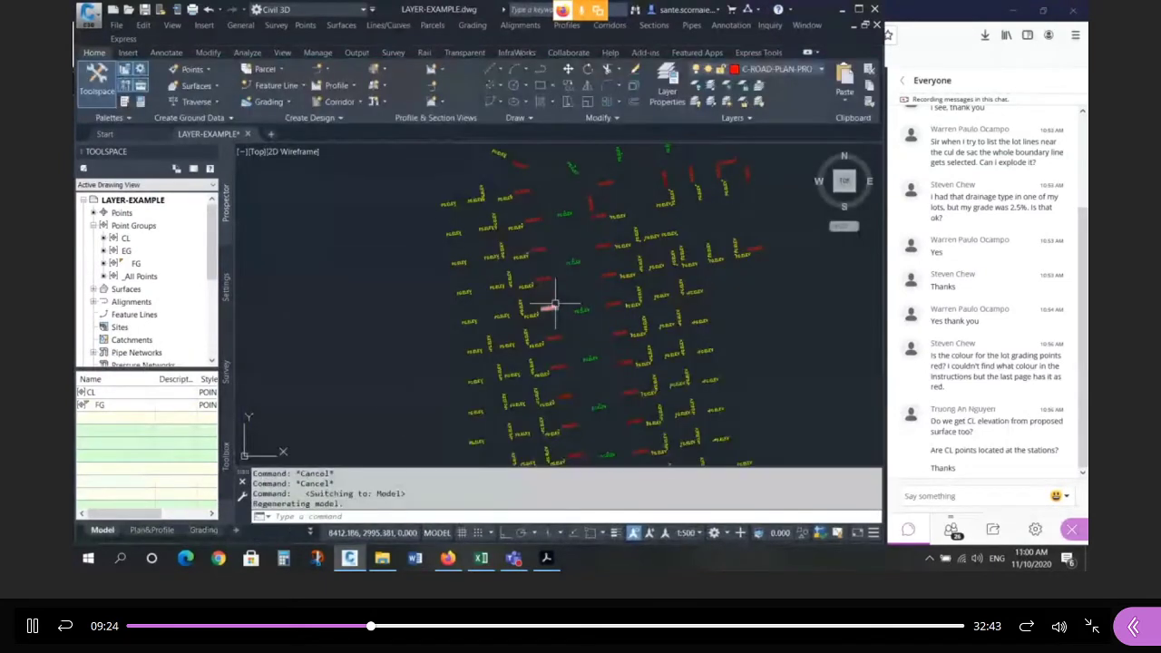
mouse_move(555, 304)
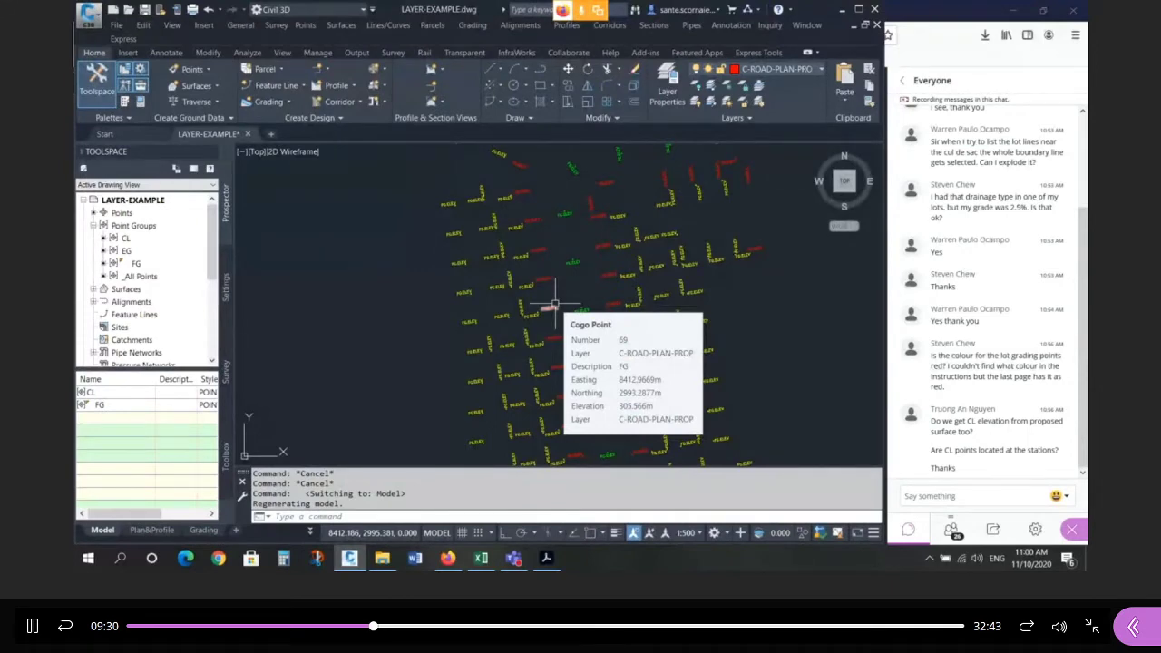
scroll(538, 278, "down", 2)
scroll(639, 314, "up", 2)
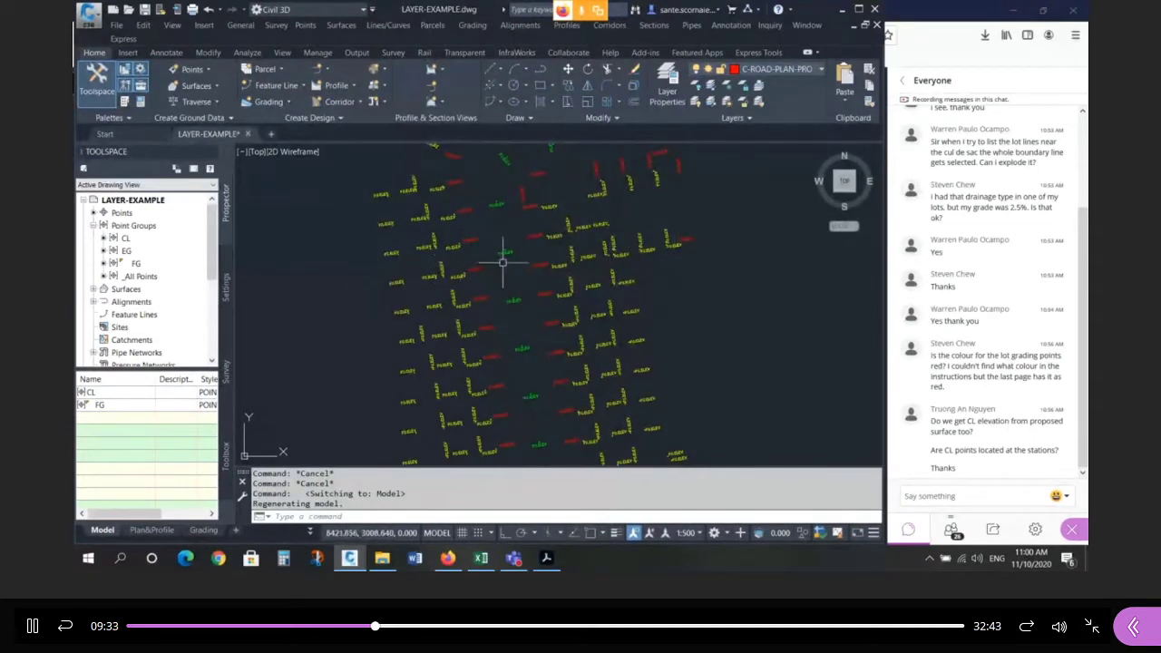
left_click(207, 531)
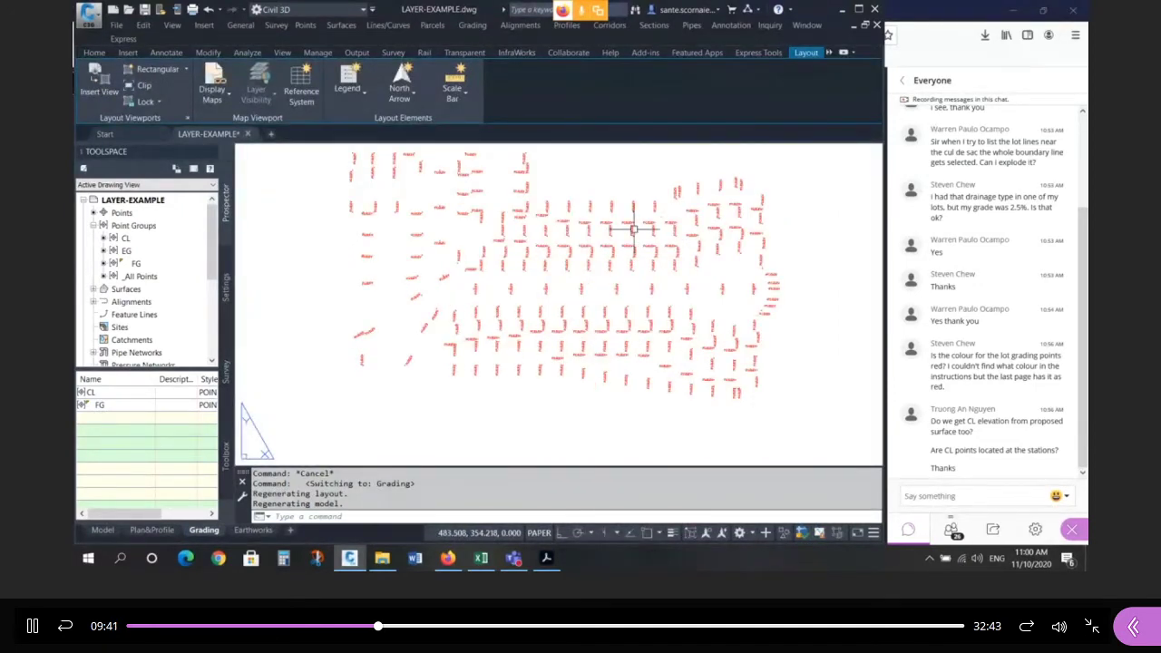
scroll(633, 229, "up", 5)
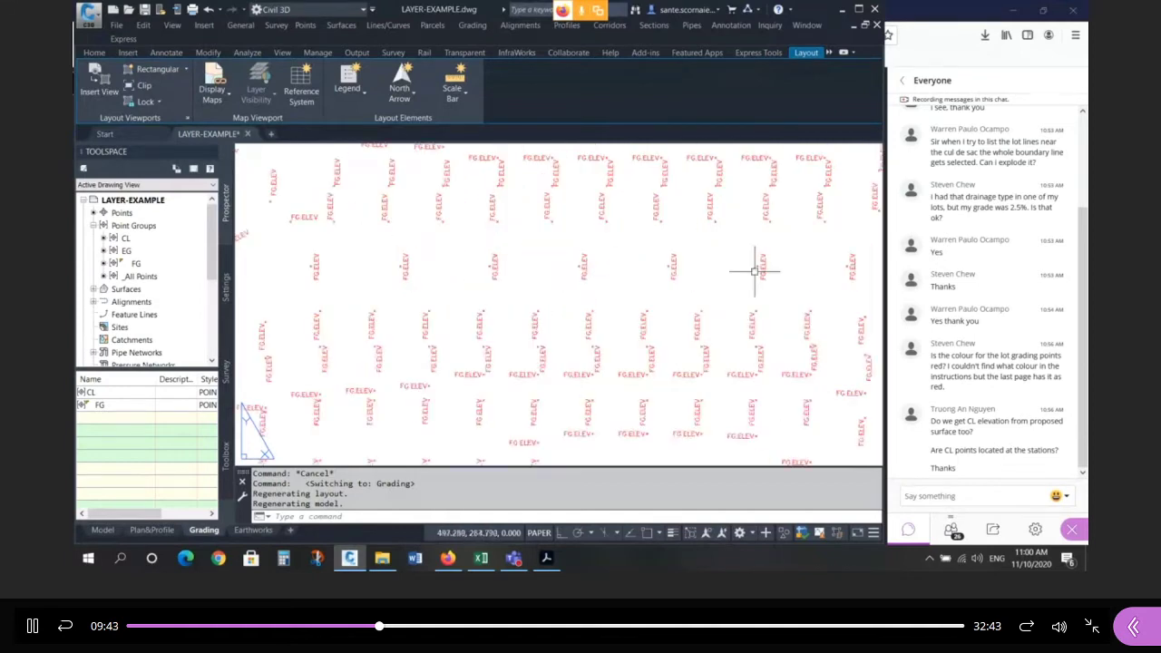
scroll(562, 261, "down", 4)
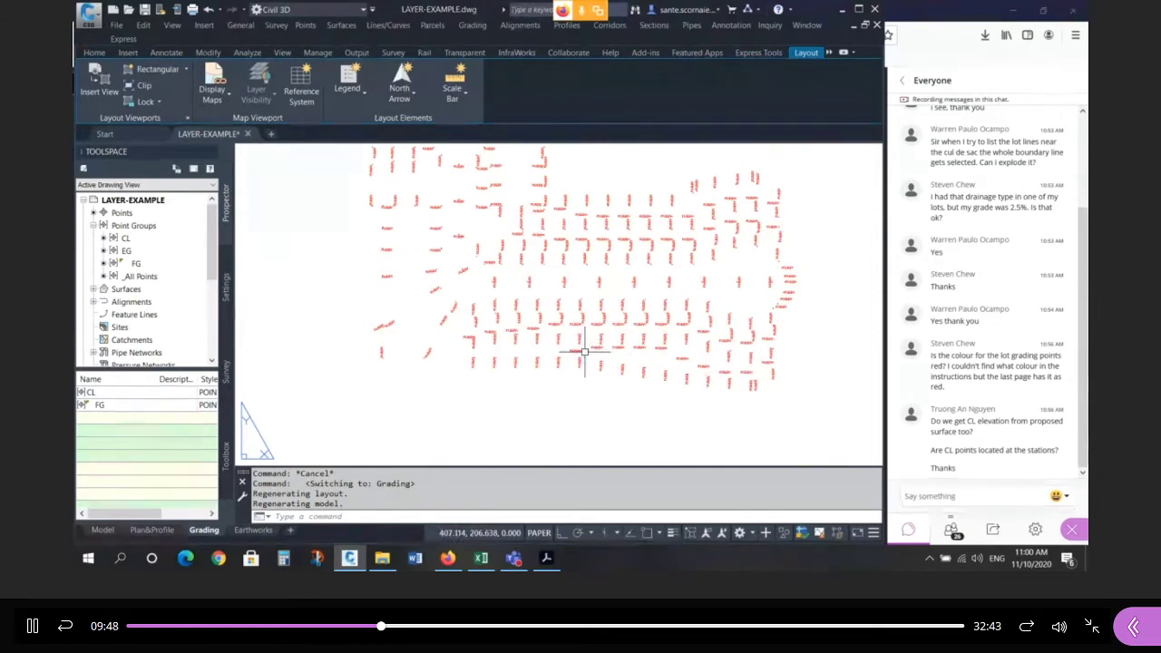
scroll(586, 350, "up", 2)
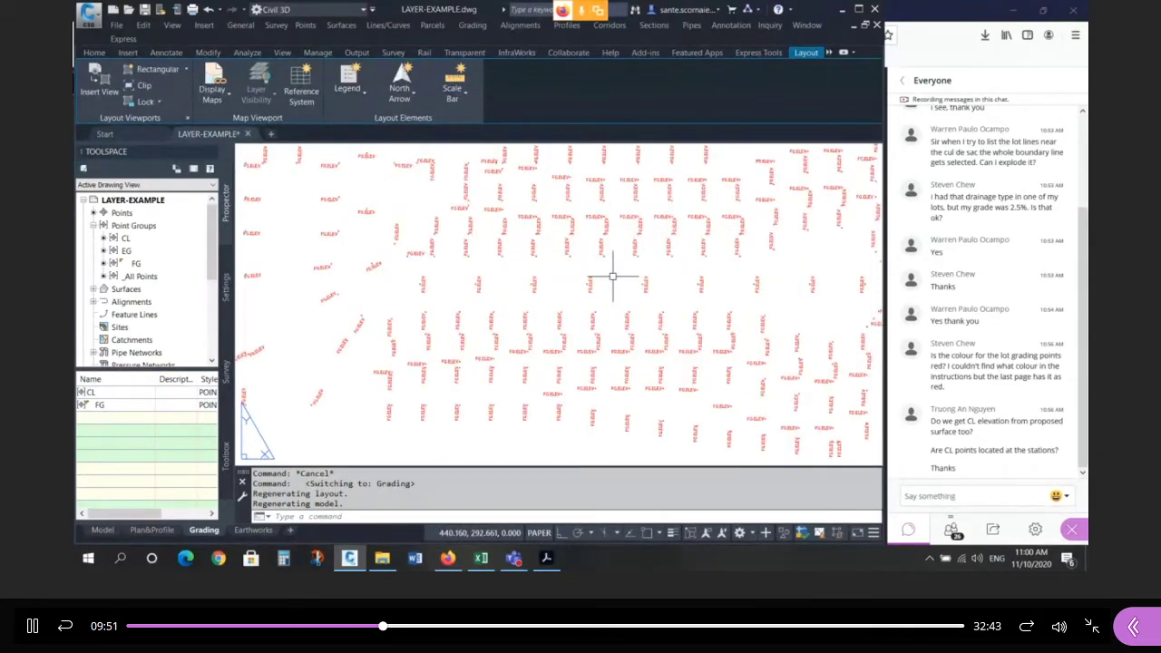
scroll(549, 271, "down", 2)
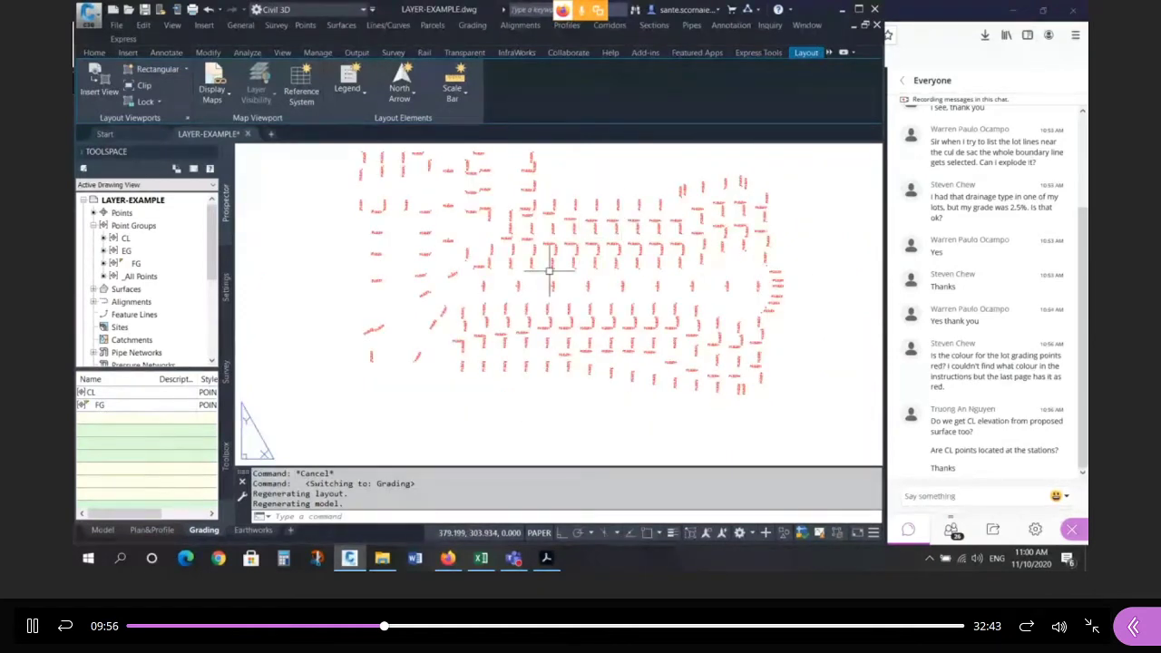
Return to model space and turn off the layer of the green centreline FG.ELEV labels, C-ROAD-PROF-CNTR-PROP.
left_click(103, 530)
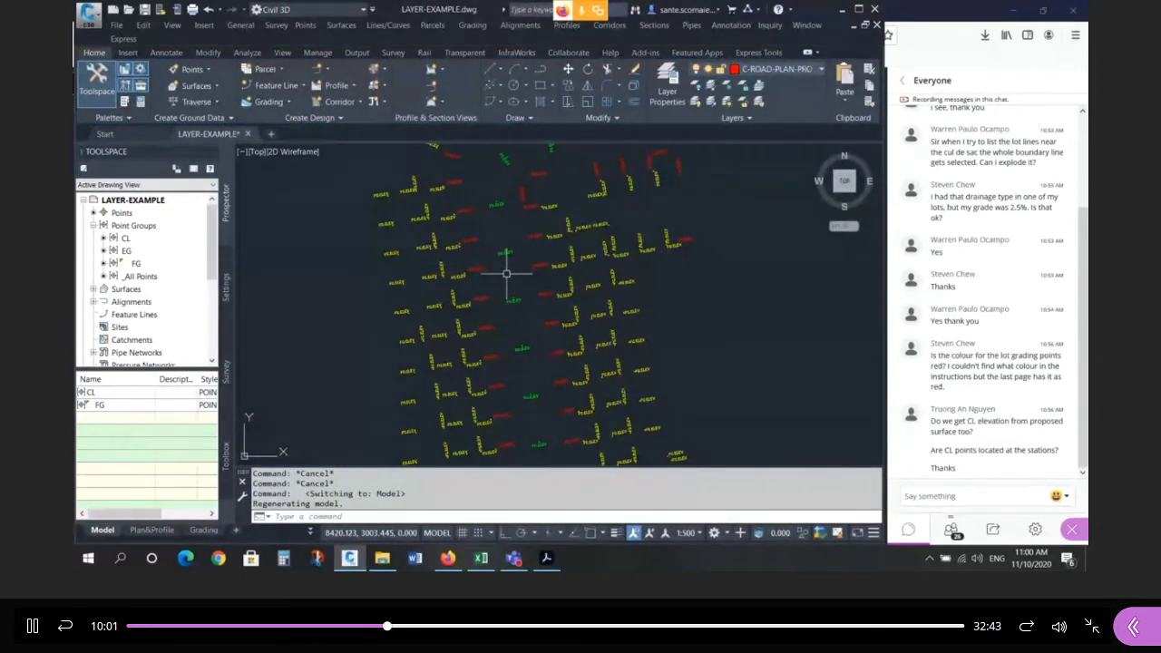
left_click(696, 85)
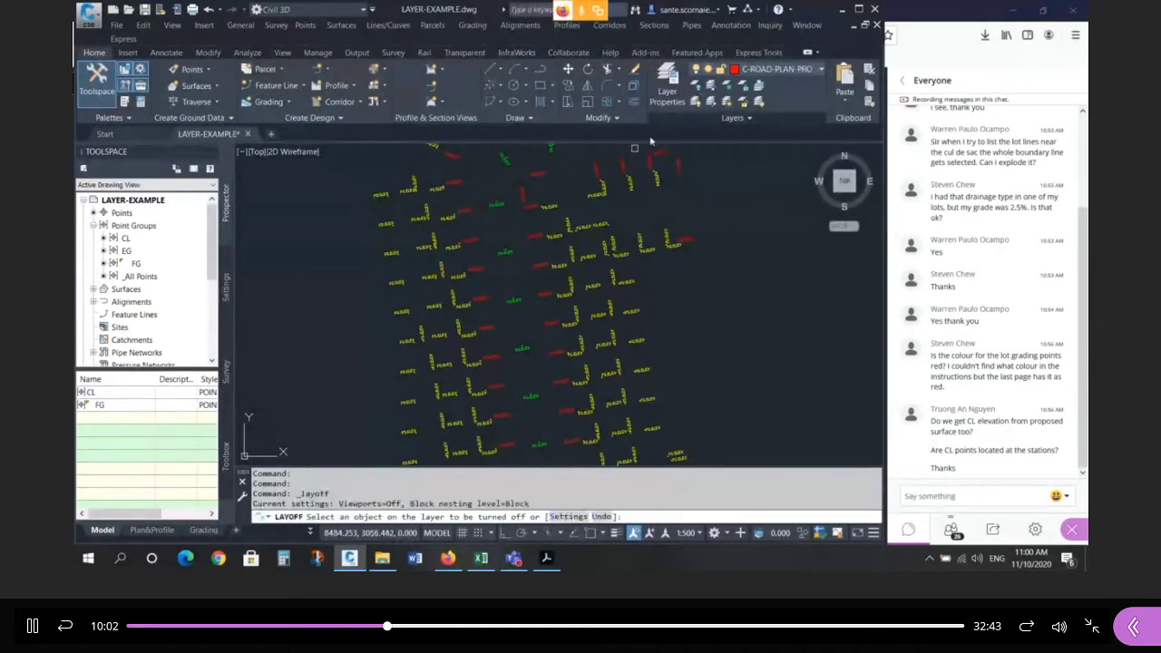
left_click(546, 220)
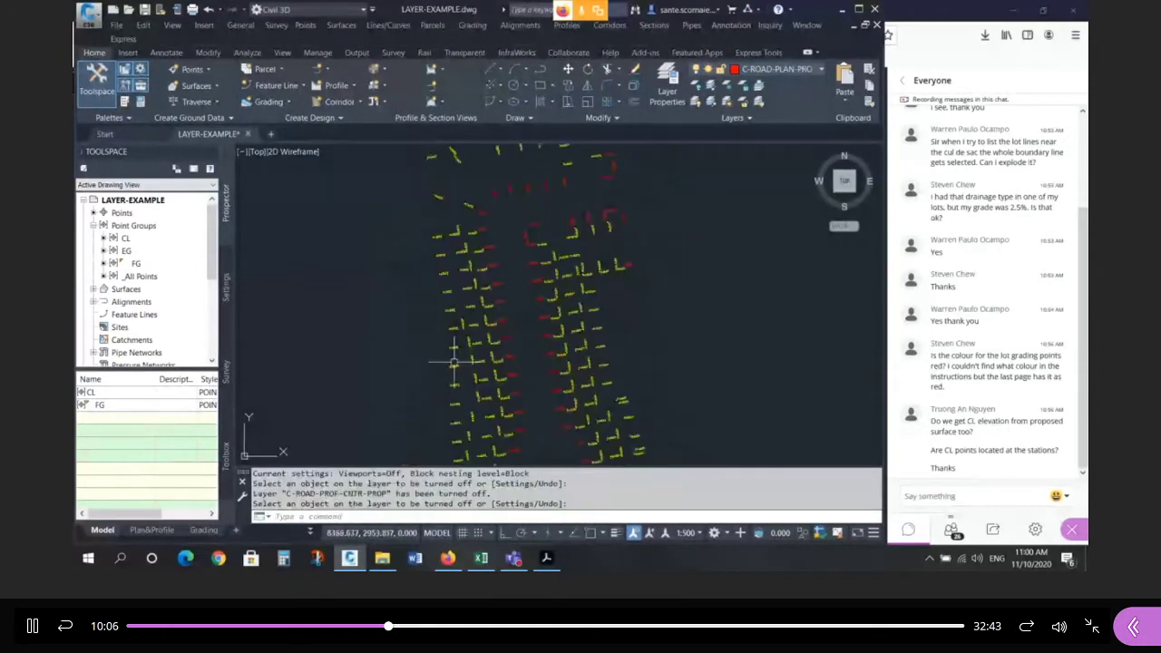
List the points of the FG point group, and measure from the EG point beside lot 40 to that lot's outer front-corner FG point.
left_click(137, 265)
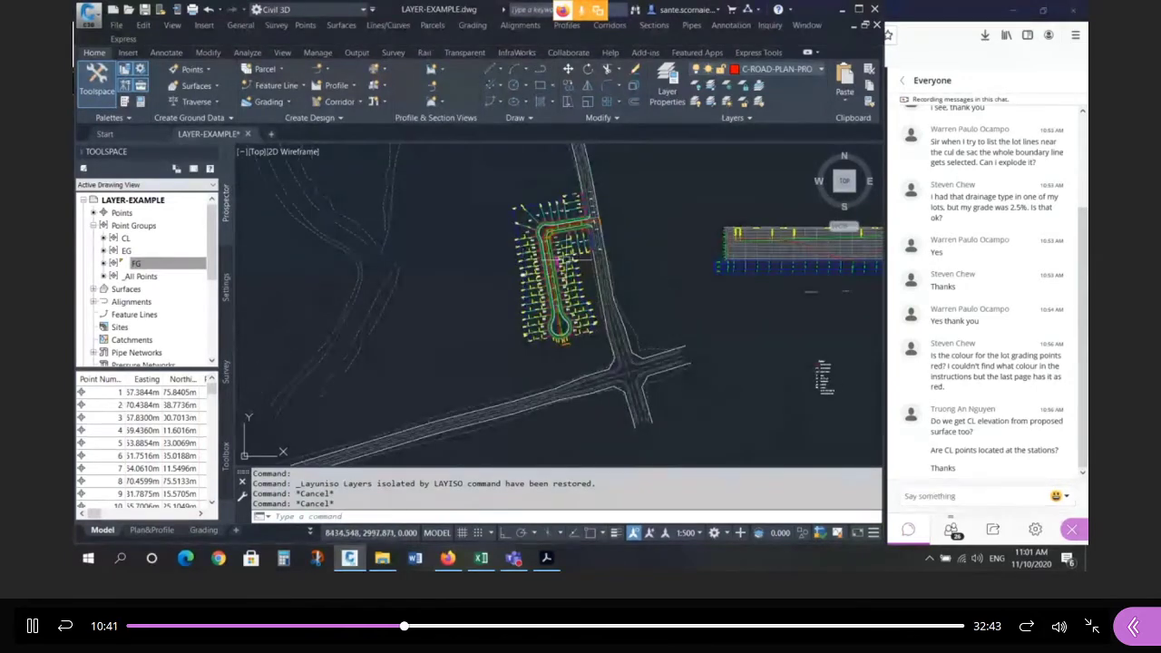
scroll(591, 148, "up", 5)
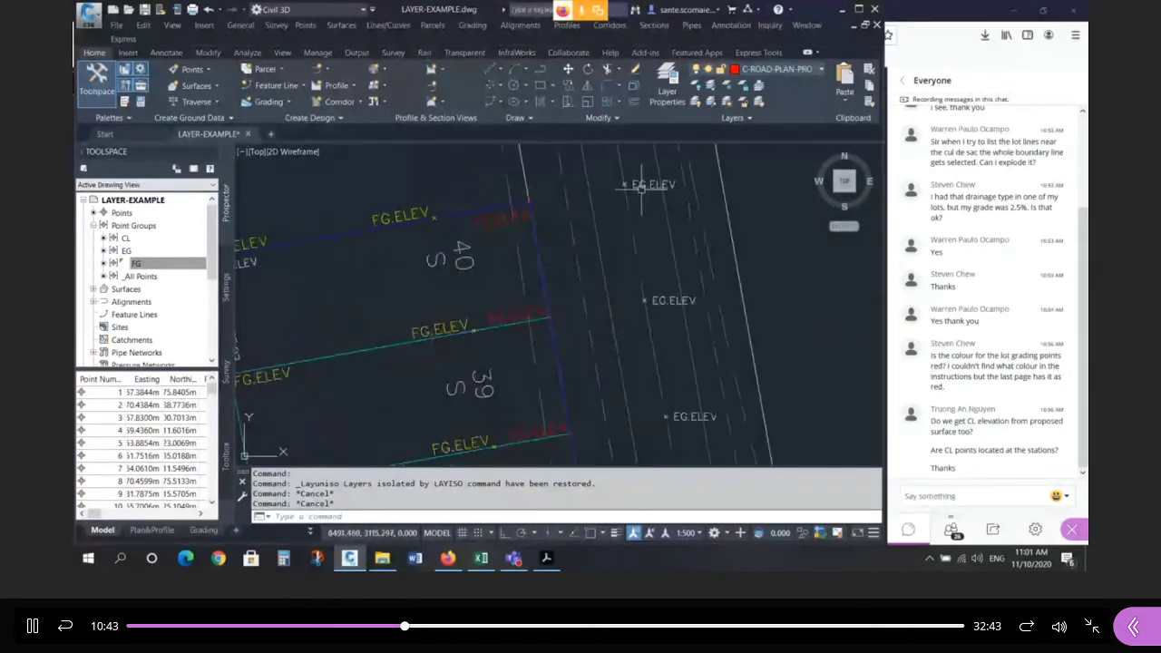
key("Escape")
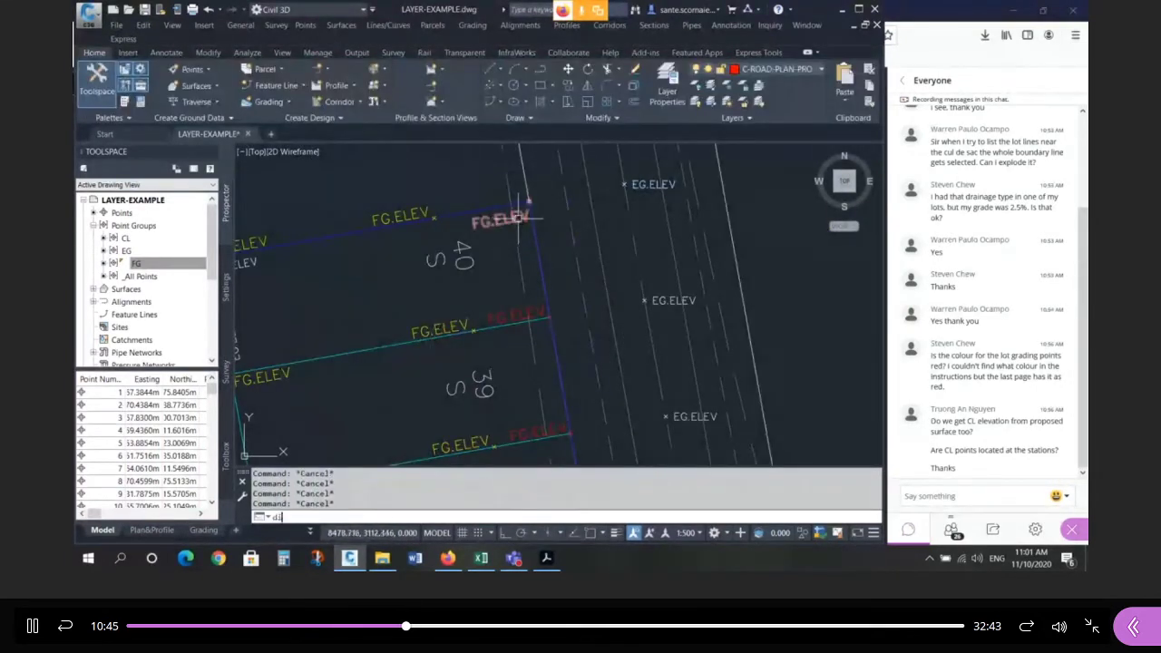
key("Return")
right_click(613, 193, "shift")
key("d")
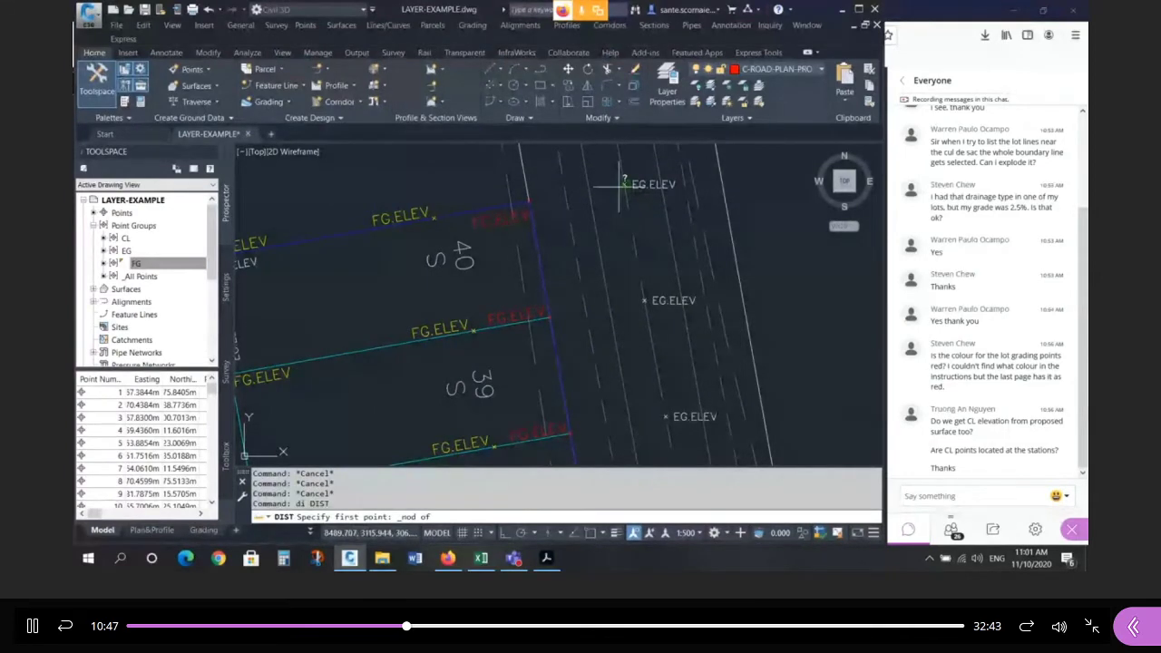
left_click(621, 187)
right_click(535, 207, "shift")
key("d")
left_click(535, 208)
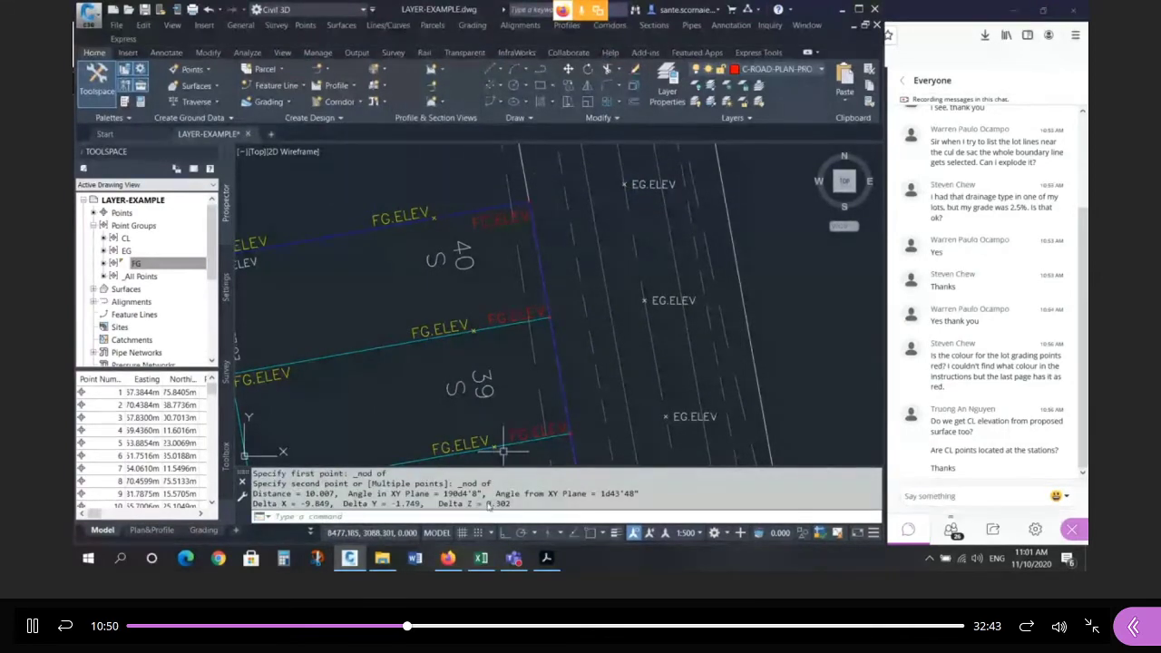
Measure from the EG point opposite the line between lots 39 and 40 to the red lot-front FG point on that line.
key("Return")
key("Escape")
key("Escape")
type("di")
key("Return")
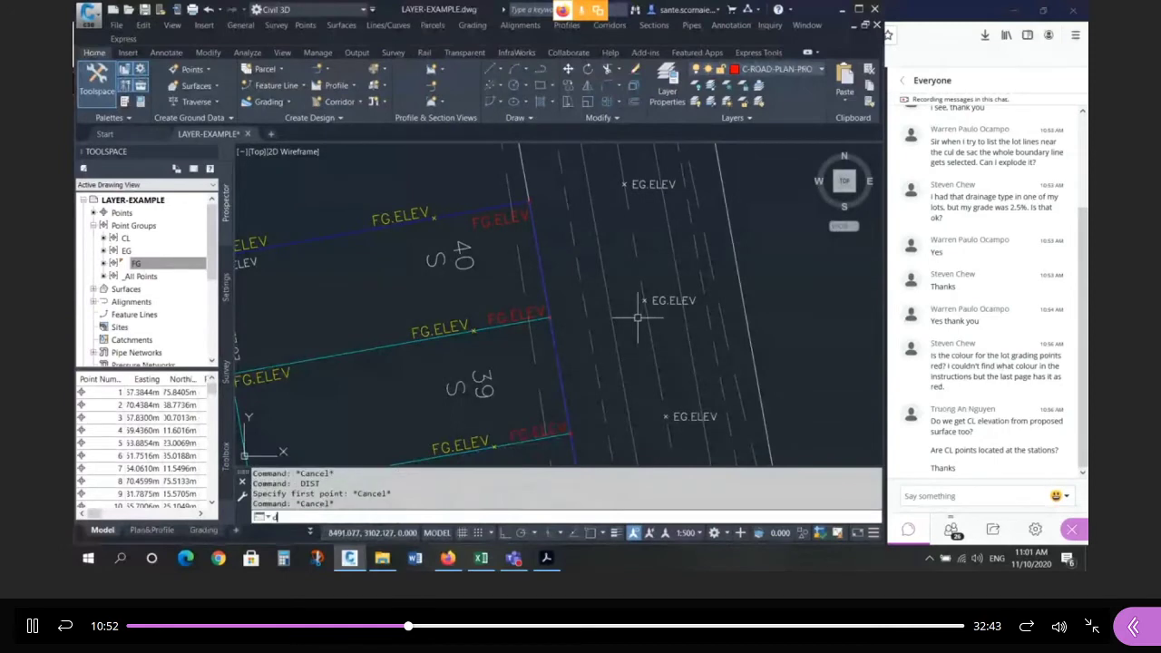
right_click(644, 299, "shift")
key("d")
left_click(644, 300)
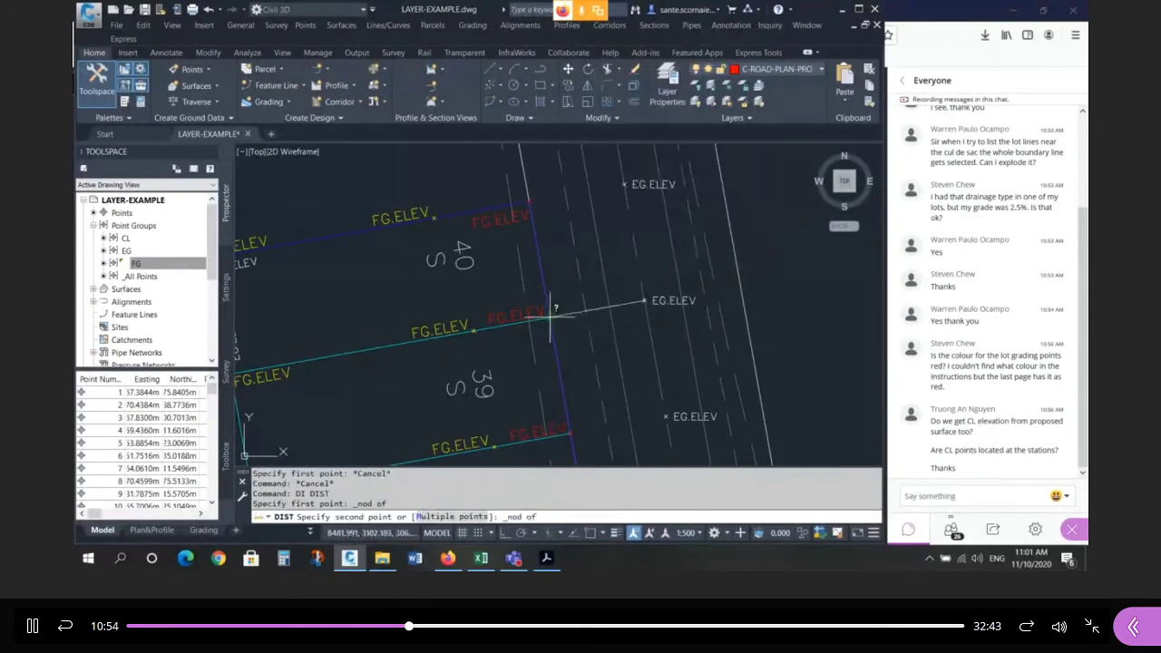
right_click(574, 450, "shift")
key("d")
left_click(574, 449)
key("Escape")
key("Escape")
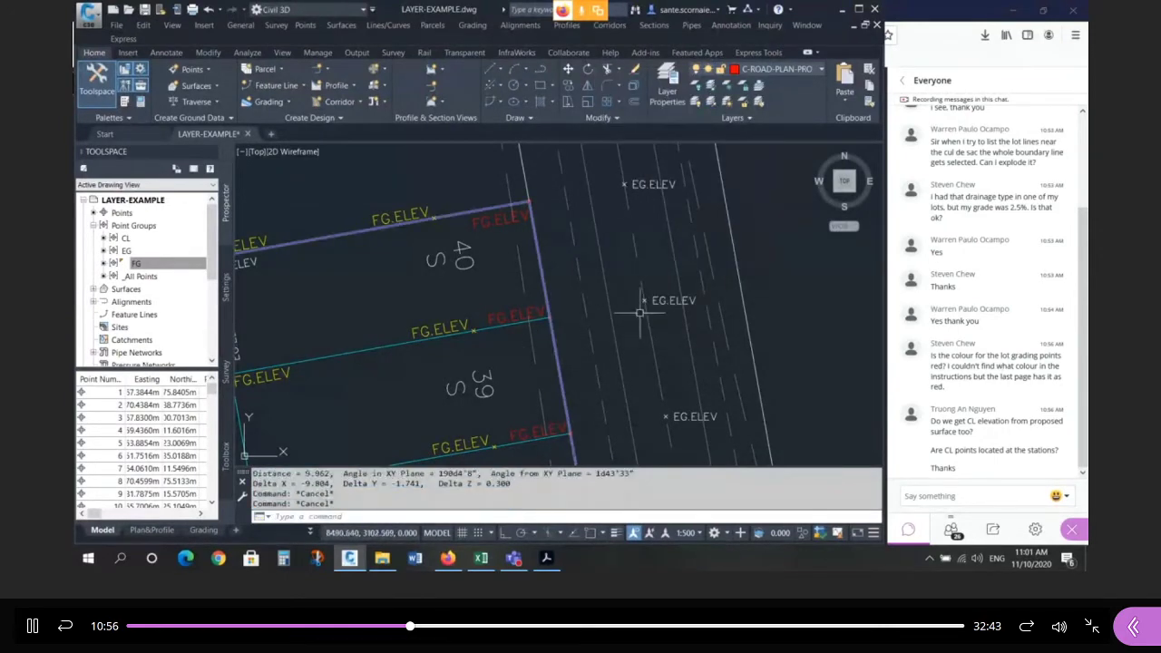
Compare the EG.ELEV label opposite the line between lots 39 and 40 with the red lot-front FG.ELEV label, clearing the selection.
left_click(668, 301)
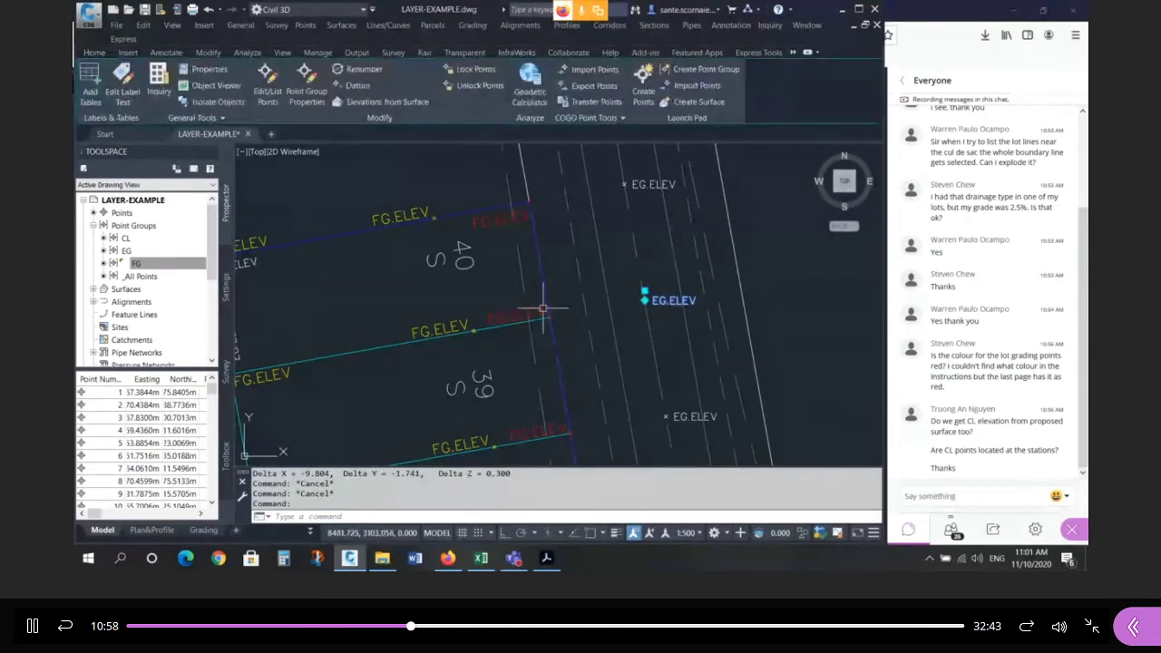
left_click(543, 309)
key("Escape")
key("Escape")
left_click(677, 300)
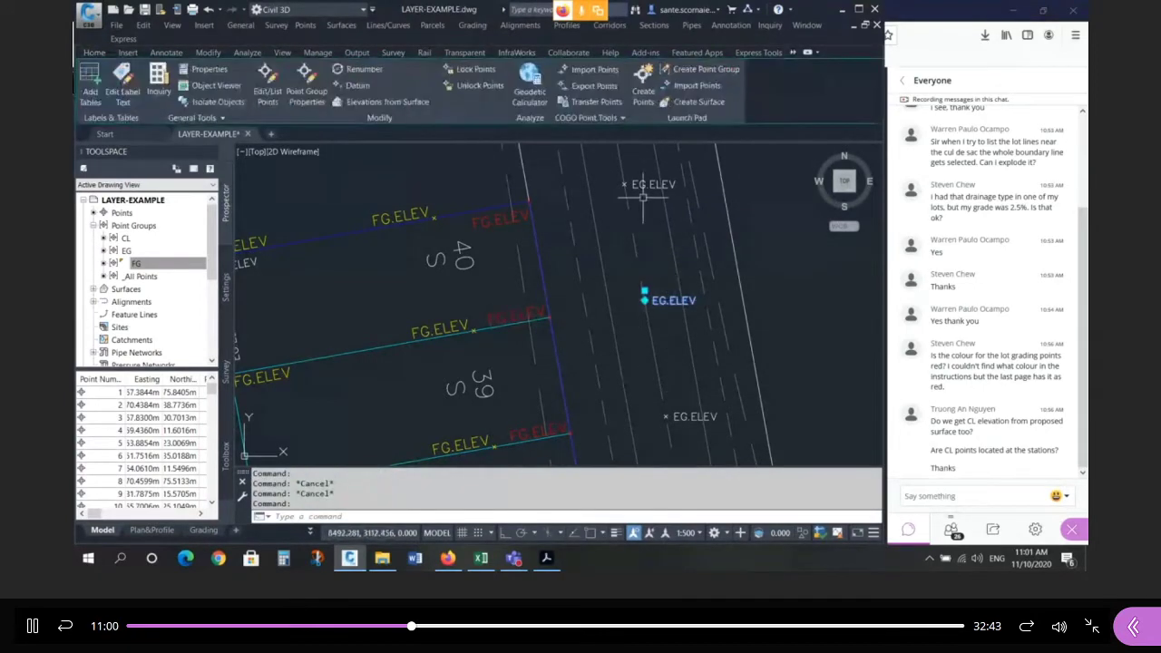
key("Escape")
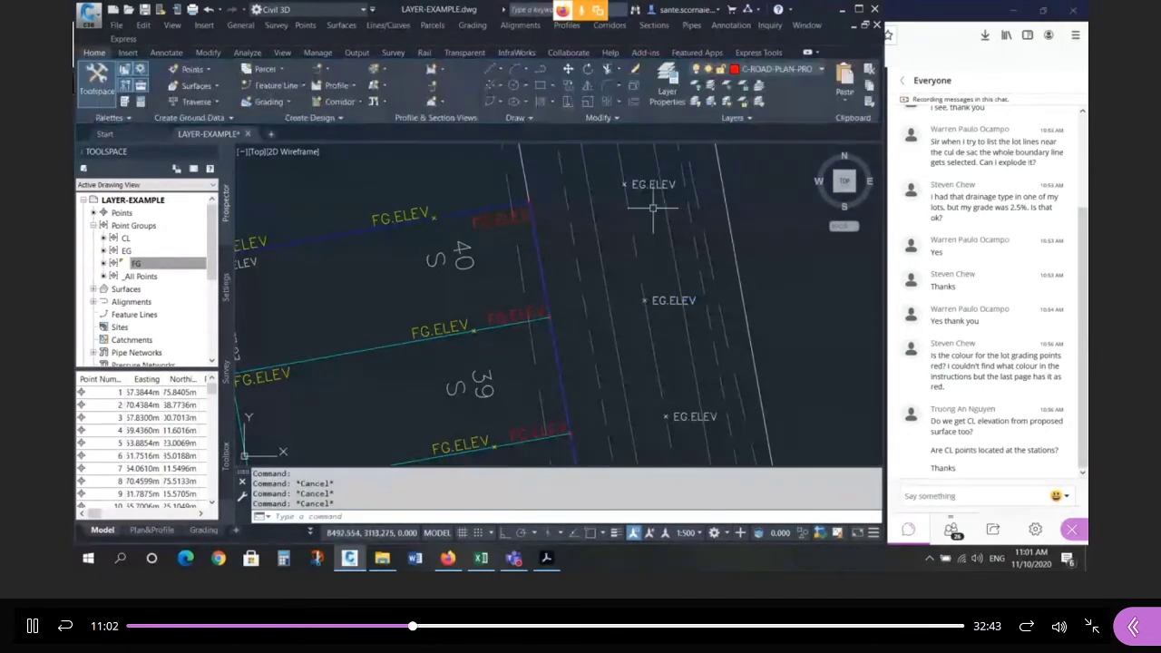
Compare the EG.ELEV labels opposite both front corners of lot 40 with their red FG.ELEV labels, and review the road frontage of lots 38 to 40.
left_click(647, 186)
left_click(533, 204)
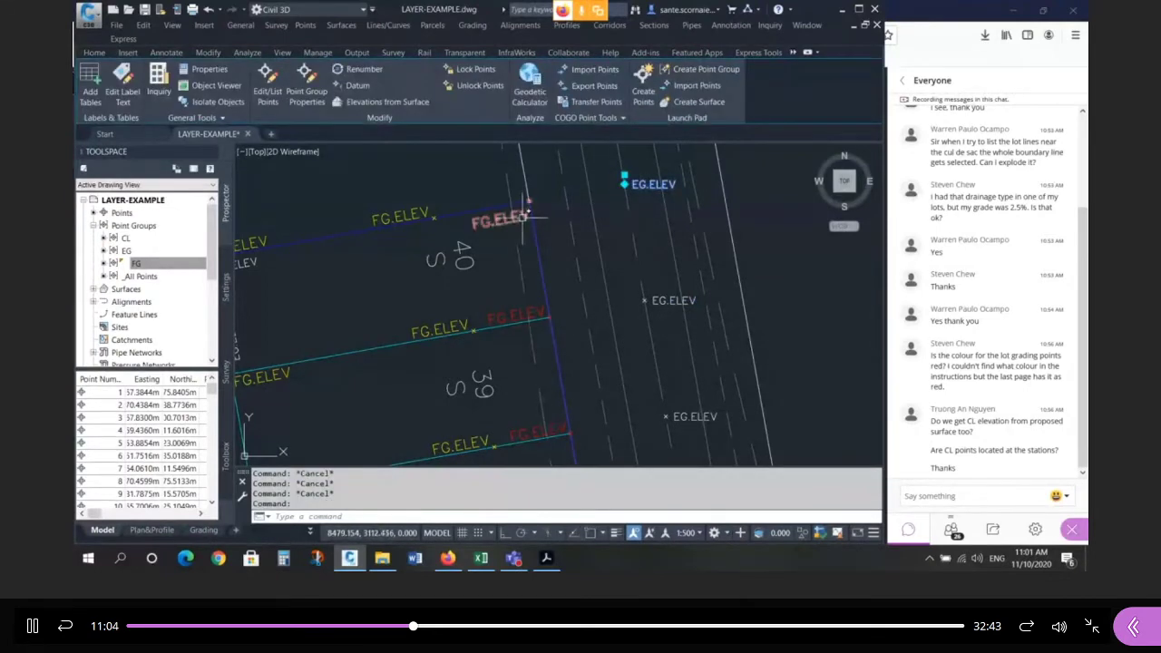
key("Escape")
left_click(644, 300)
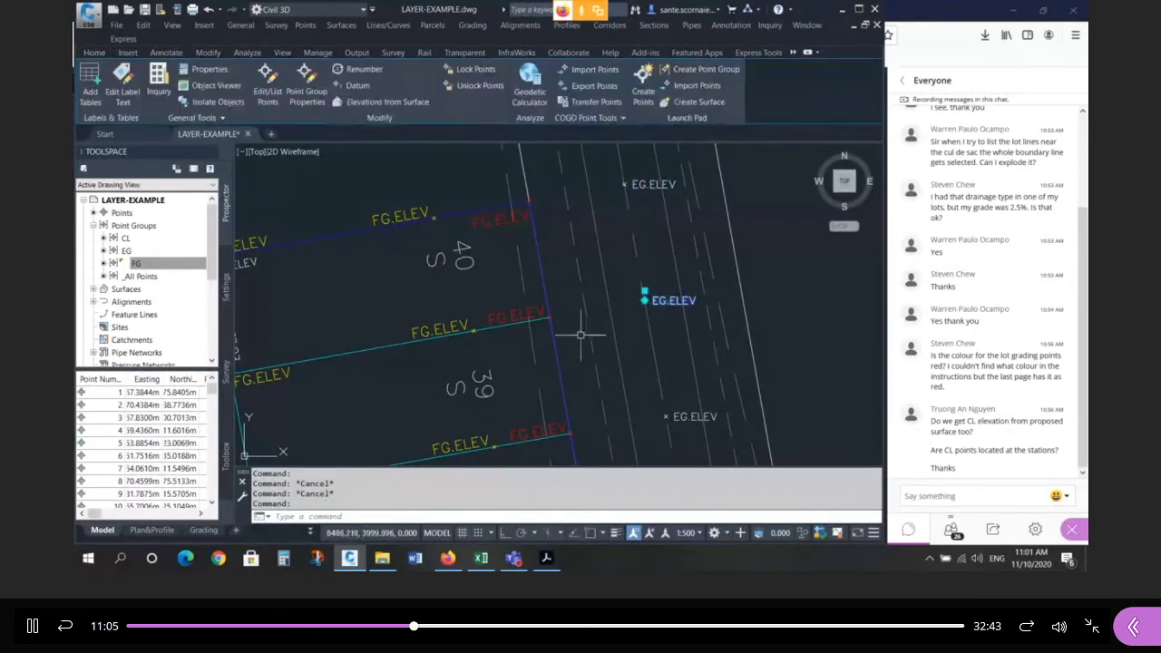
left_click(541, 310)
scroll(611, 187, "down", 5)
key("Escape")
scroll(615, 303, "up", 5)
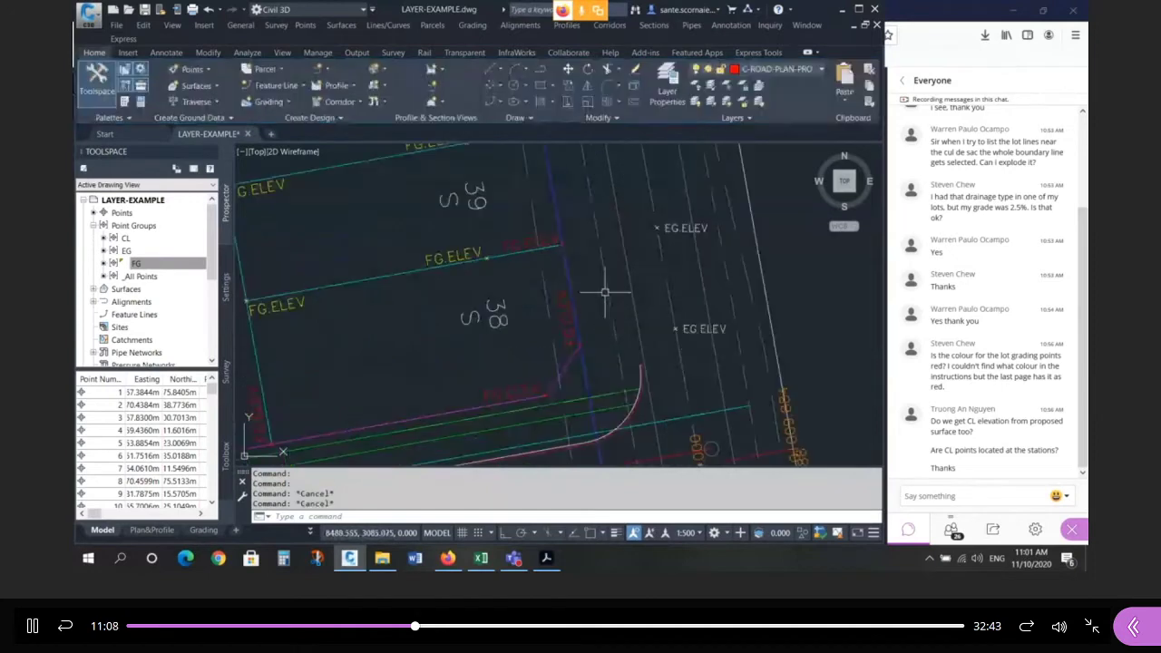
scroll(649, 233, "down", 5)
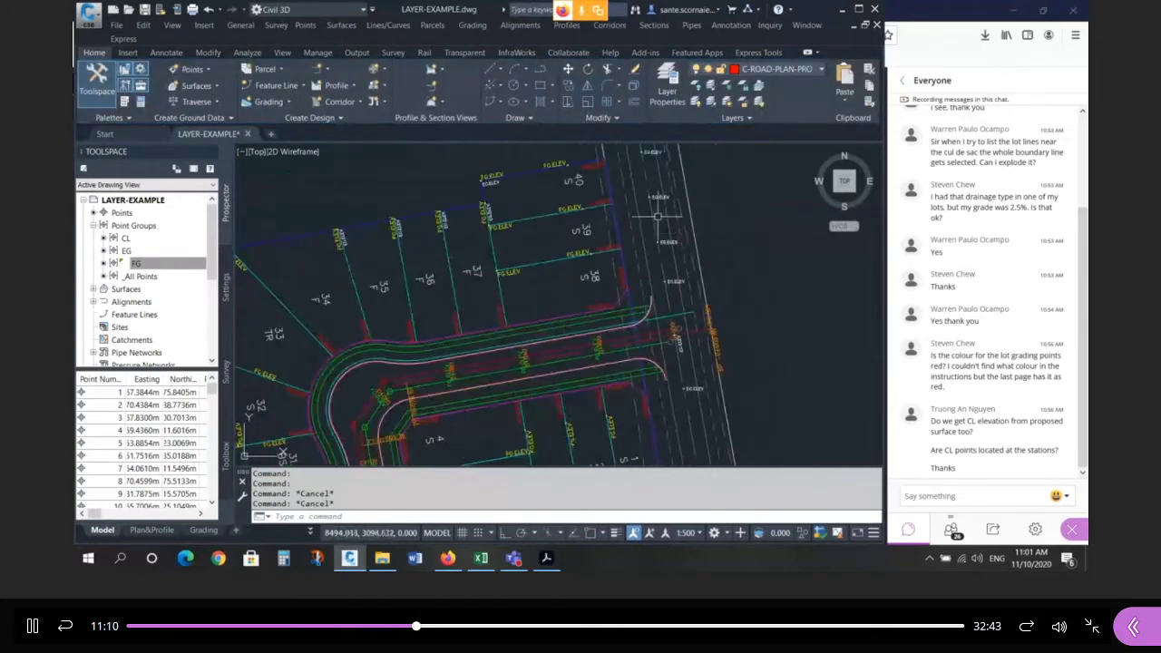
Delete the existing FG surface from the drawing and confirm its removal.
scroll(658, 216, "down", 3)
scroll(620, 217, "down", 3)
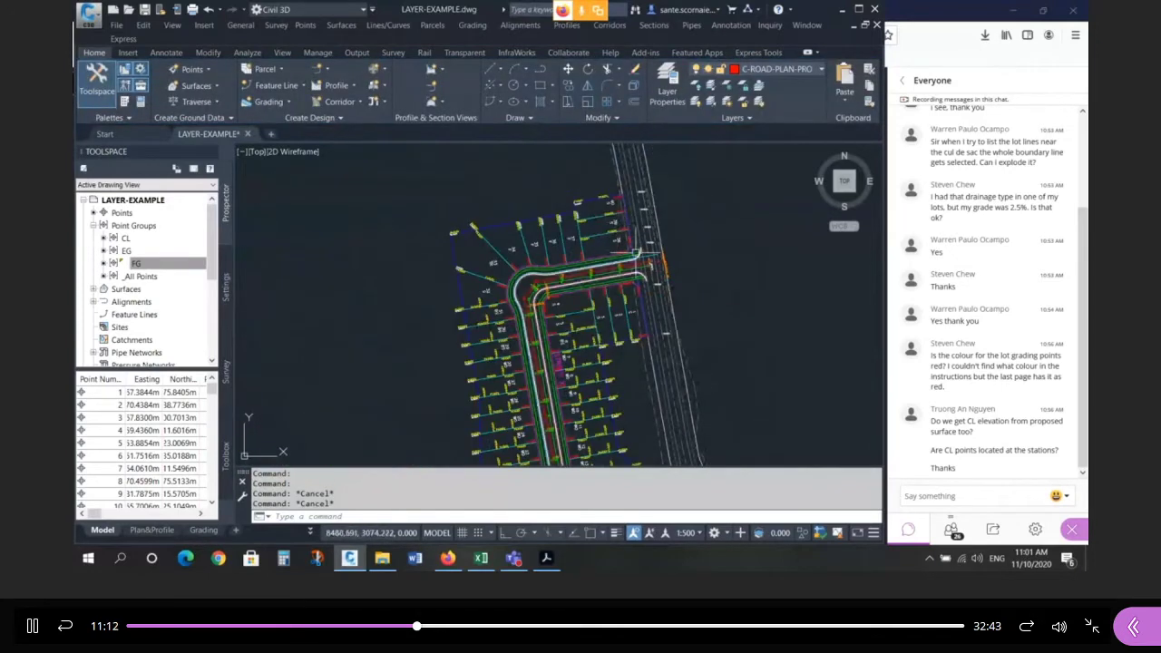
scroll(636, 253, "up", 2)
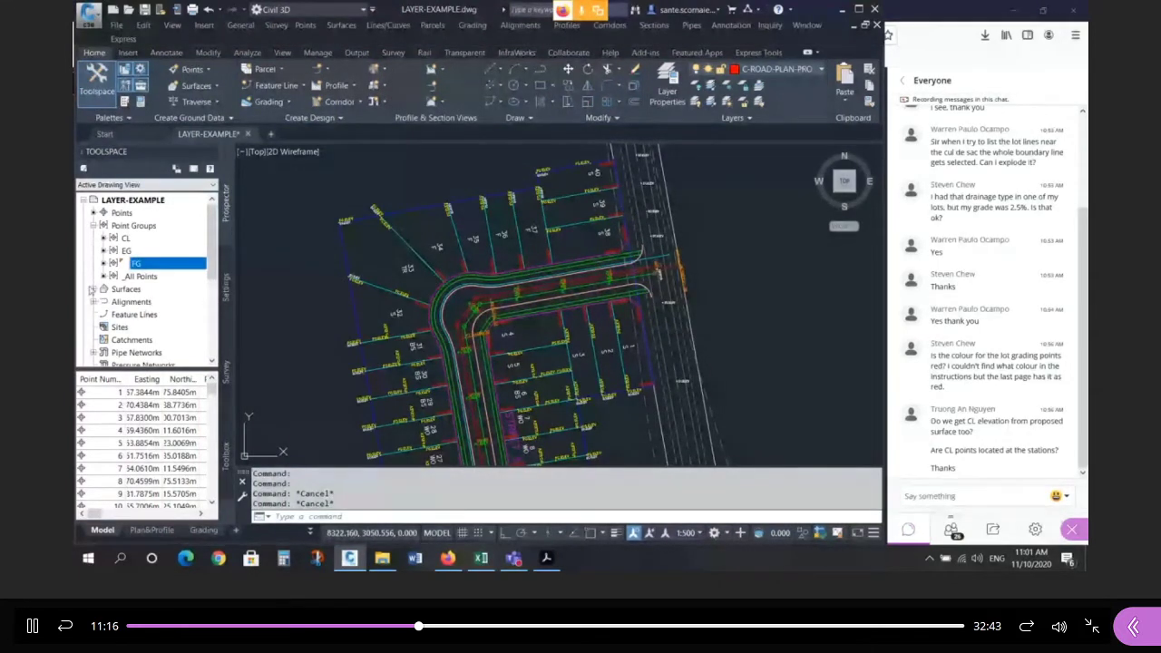
left_click(91, 289)
right_click(138, 317)
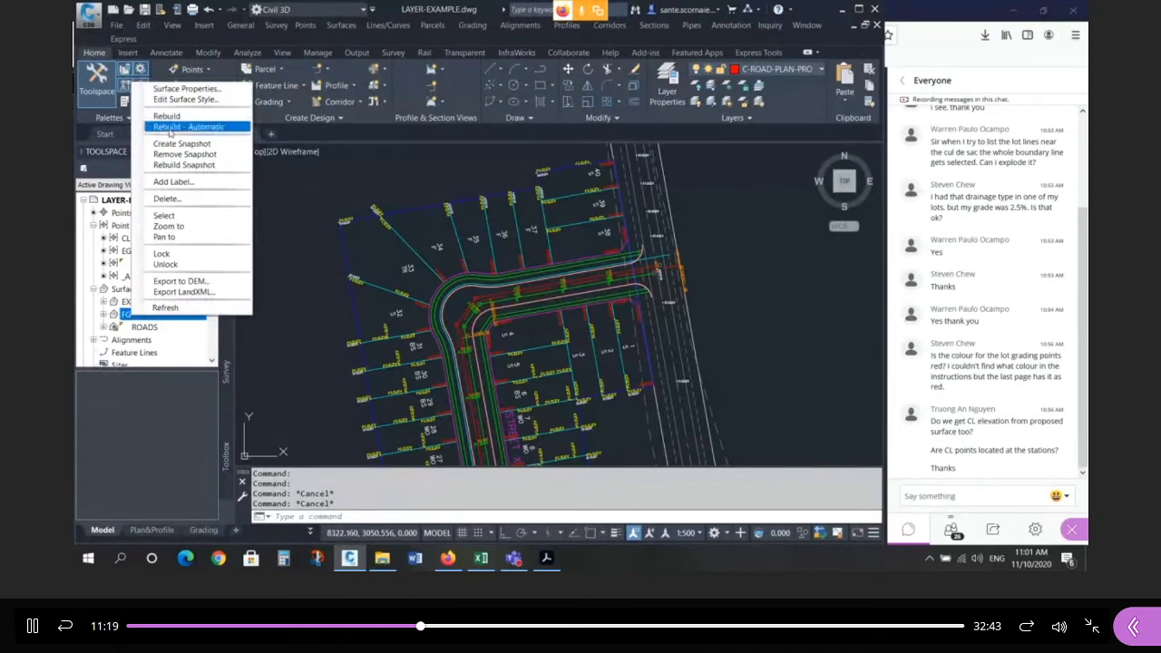
left_click(167, 198)
left_click(490, 313)
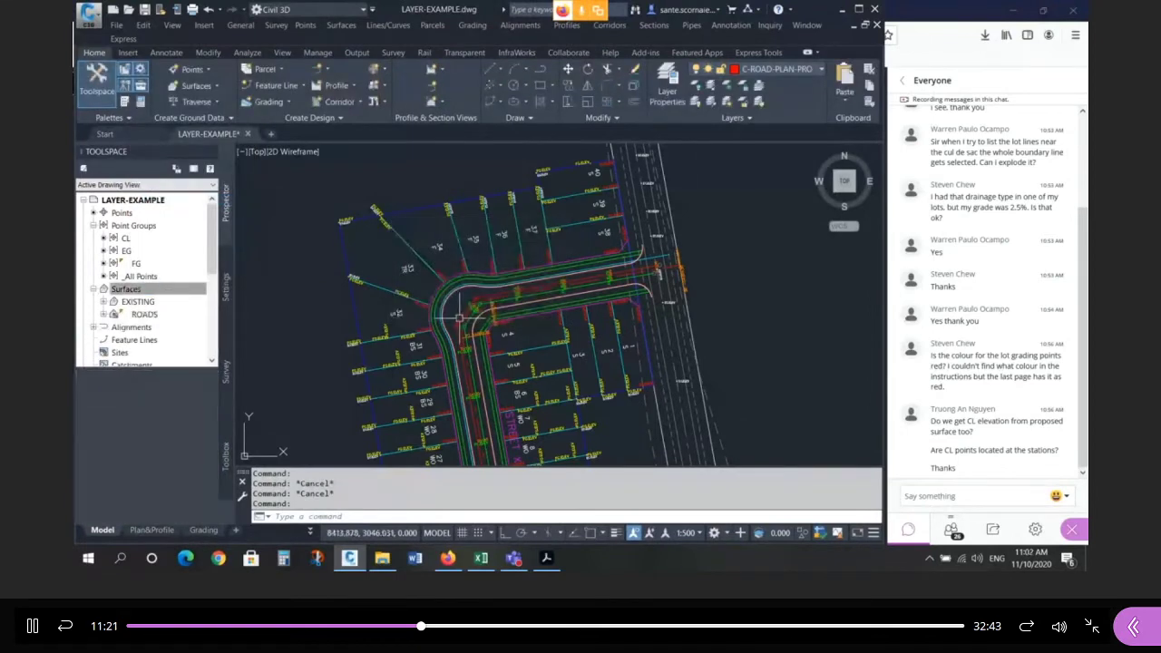
Create a new TIN surface named FG, keeping the Standard style.
scroll(603, 213, "down", 3)
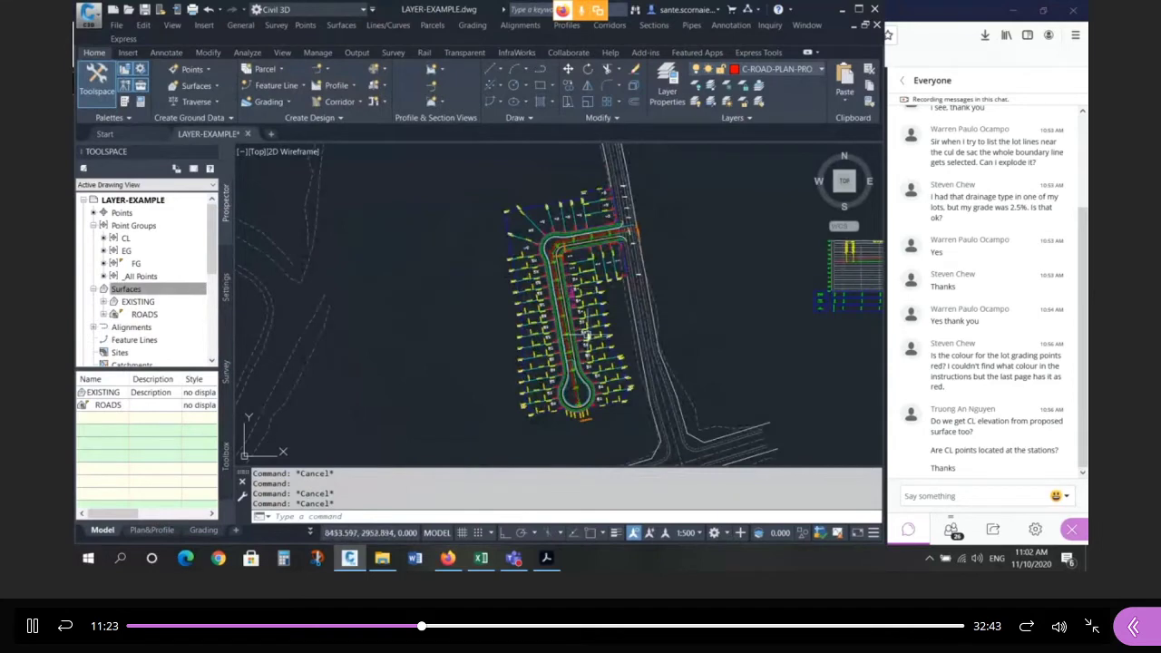
left_click(154, 287)
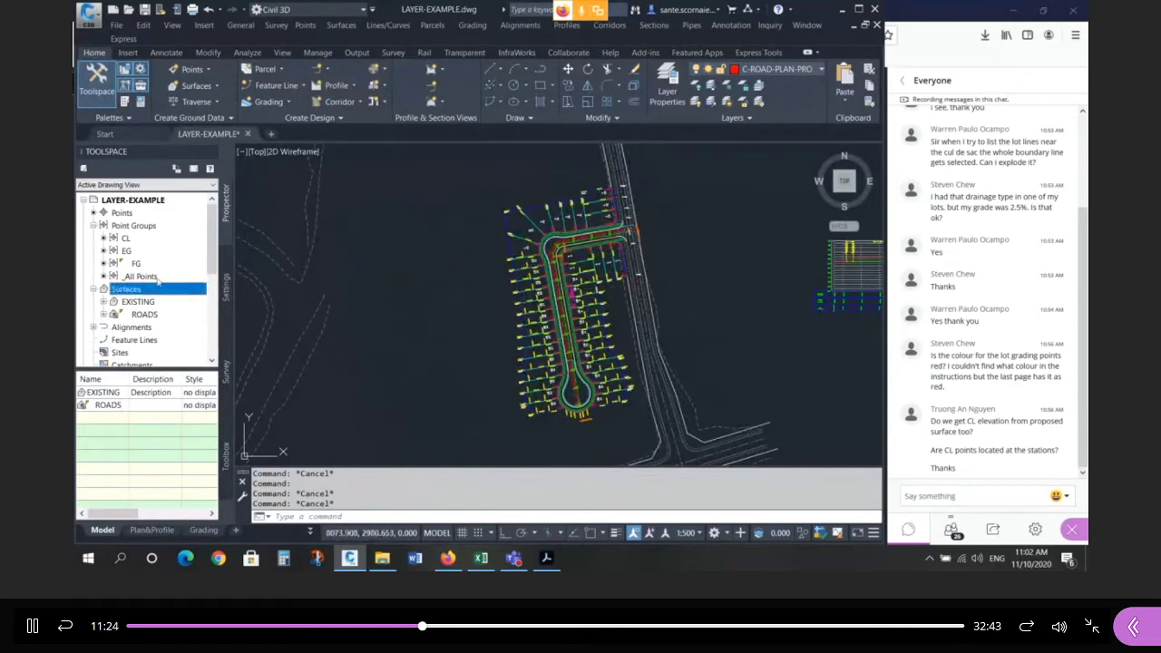
left_click(92, 225)
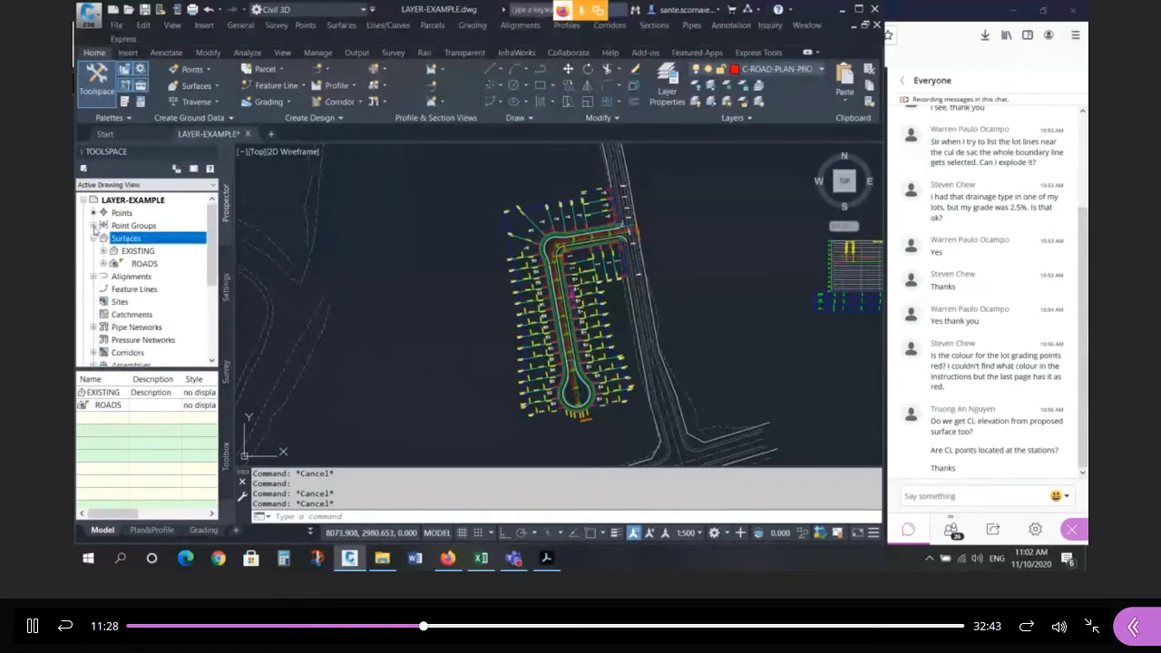
right_click(145, 238)
left_click(168, 245)
left_click(645, 235)
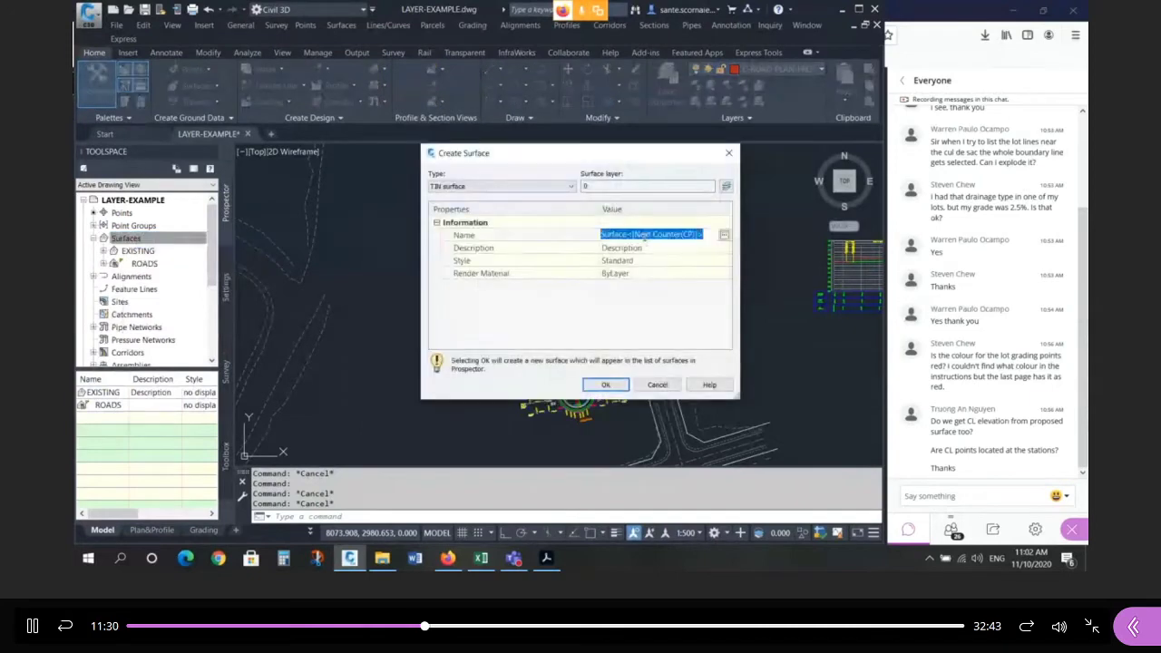
type("FG")
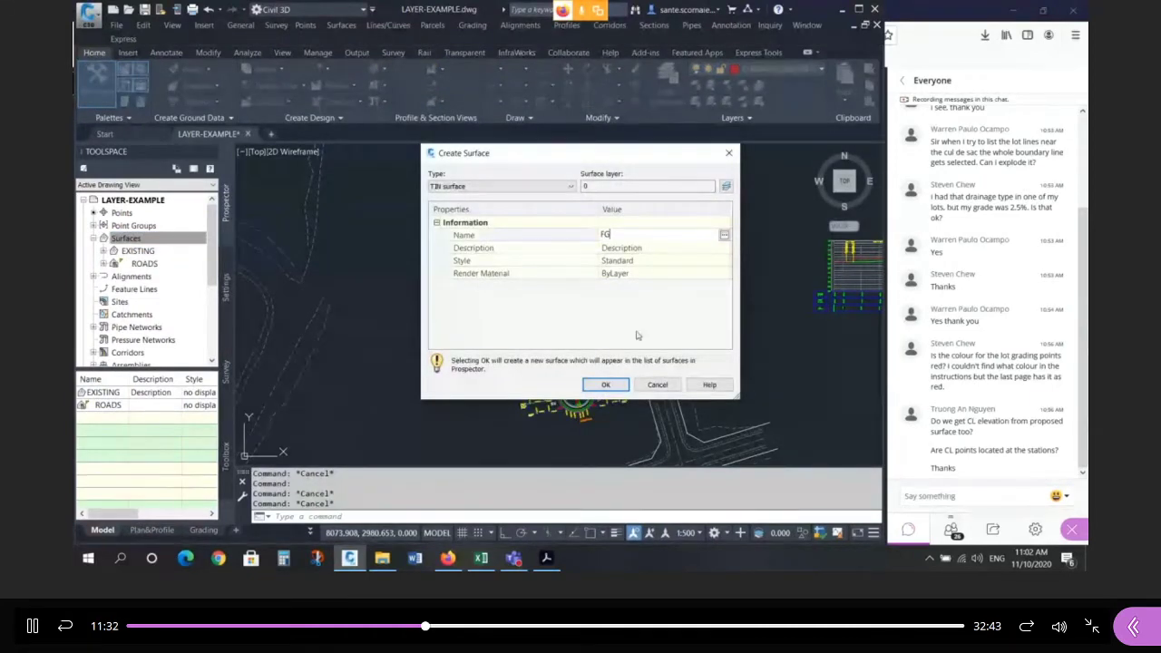
left_click(610, 386)
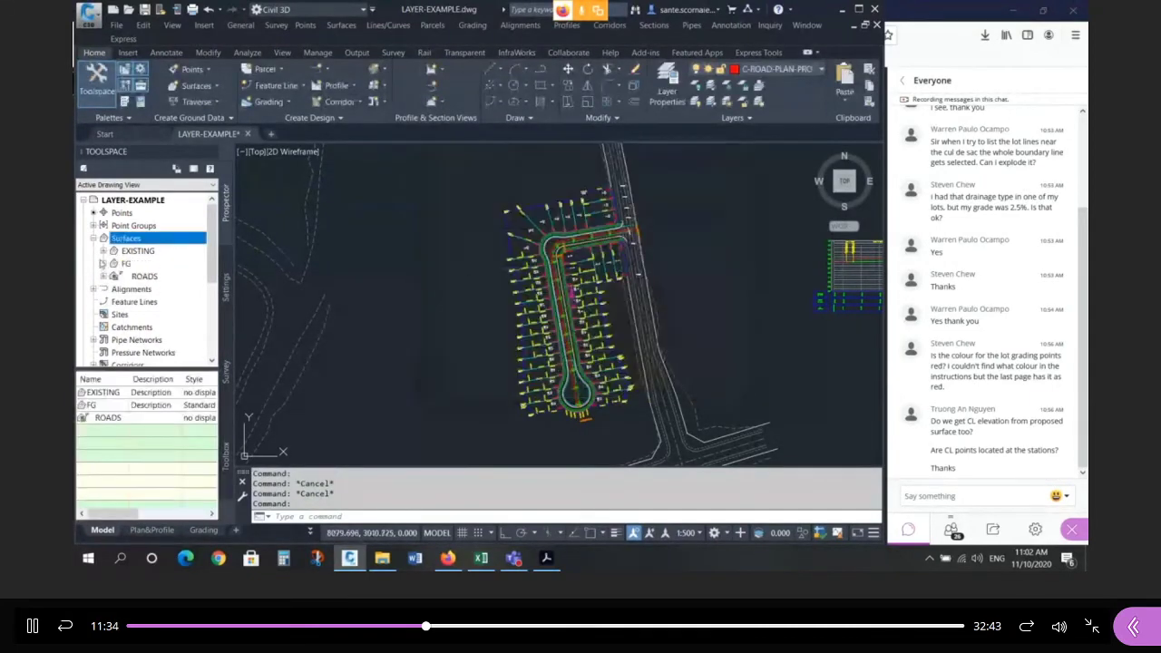
Add the FG point group to the definition of the new FG surface.
left_click(103, 264)
left_click(114, 302)
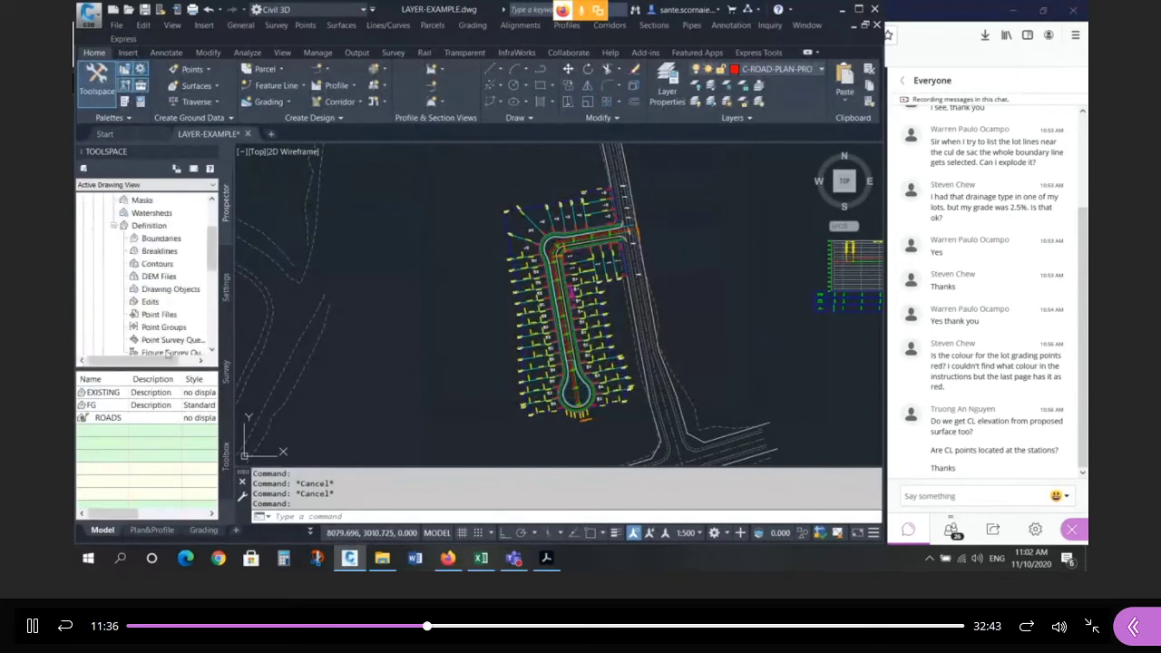
right_click(180, 334)
left_click(218, 337)
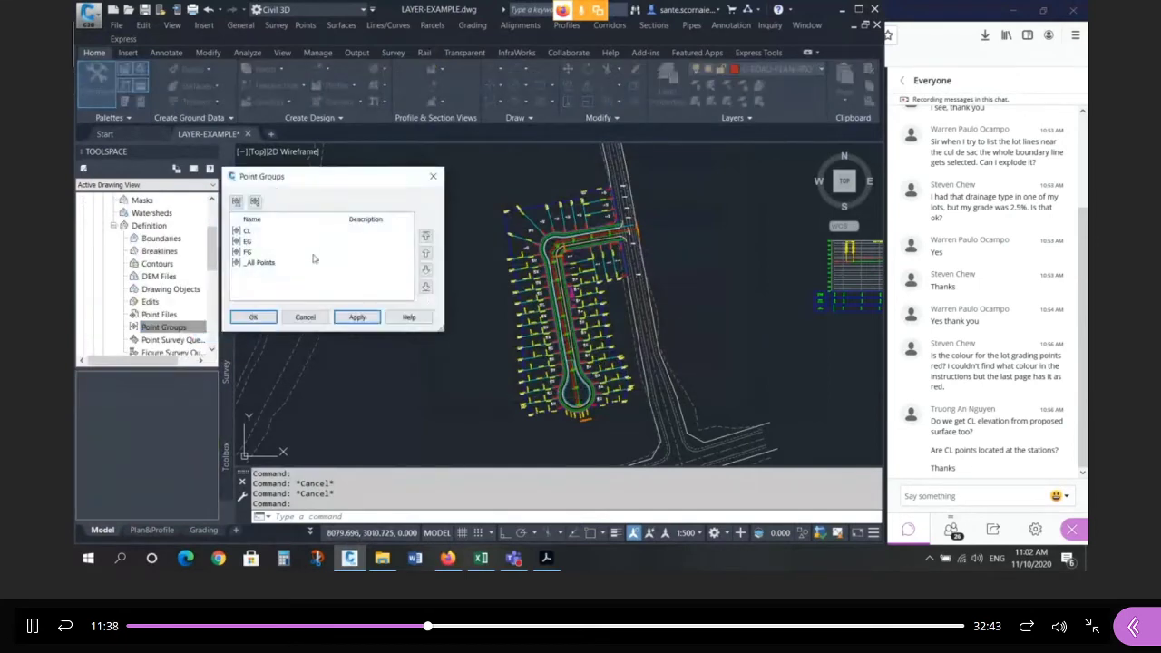
left_click(257, 254)
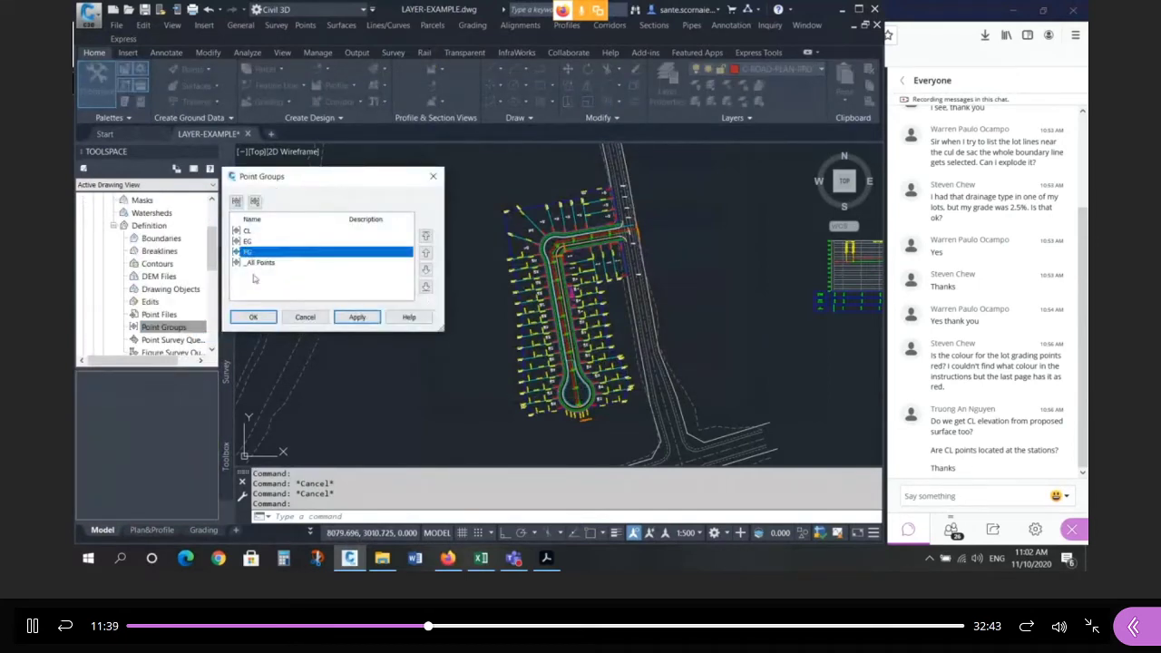
left_click(267, 320)
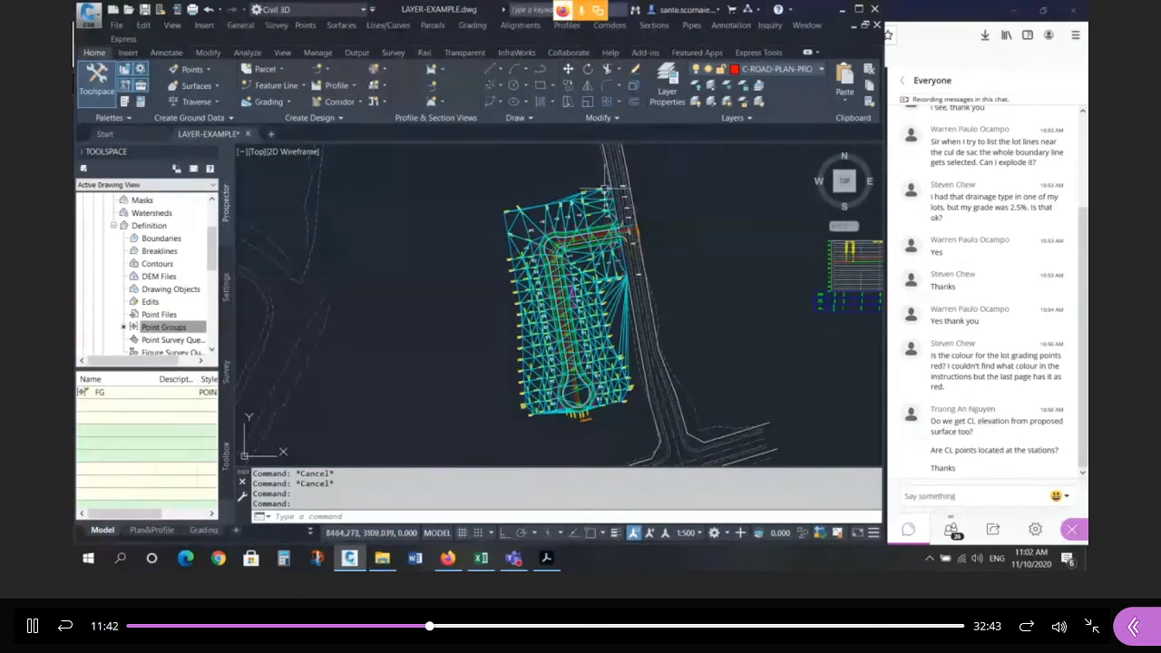
Check the FG.ELEV points along the line between lots 30 and 31 against the FG surface triangulation, clearing the selection.
scroll(605, 189, "up", 8)
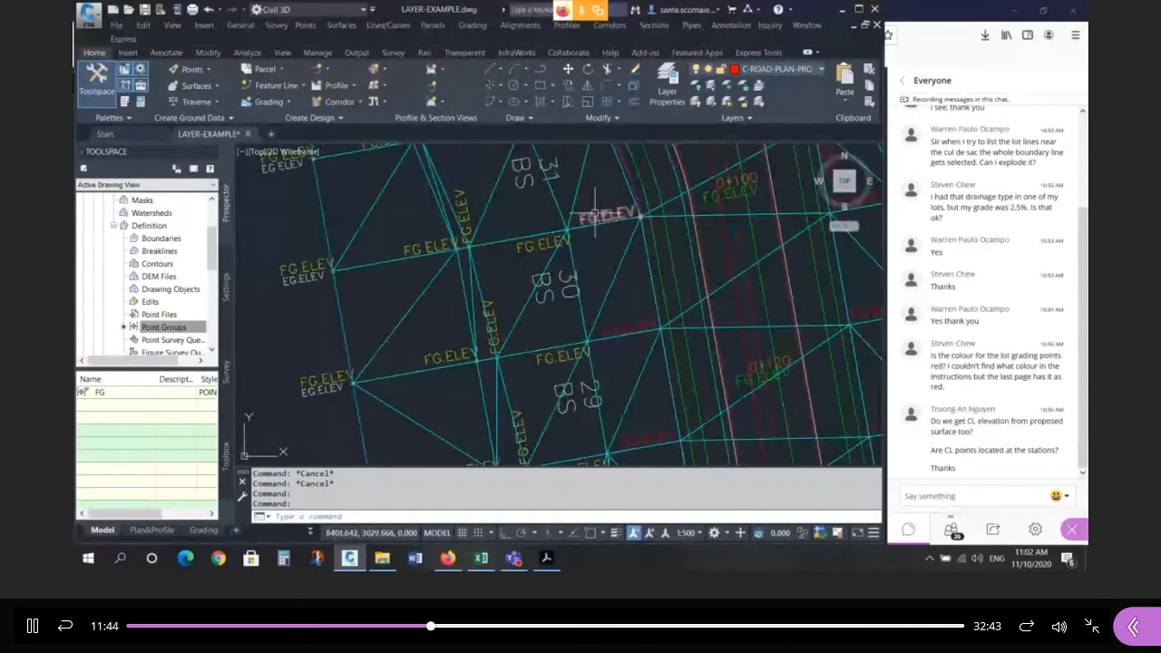
left_click(563, 234)
left_click(548, 244)
left_click(462, 215)
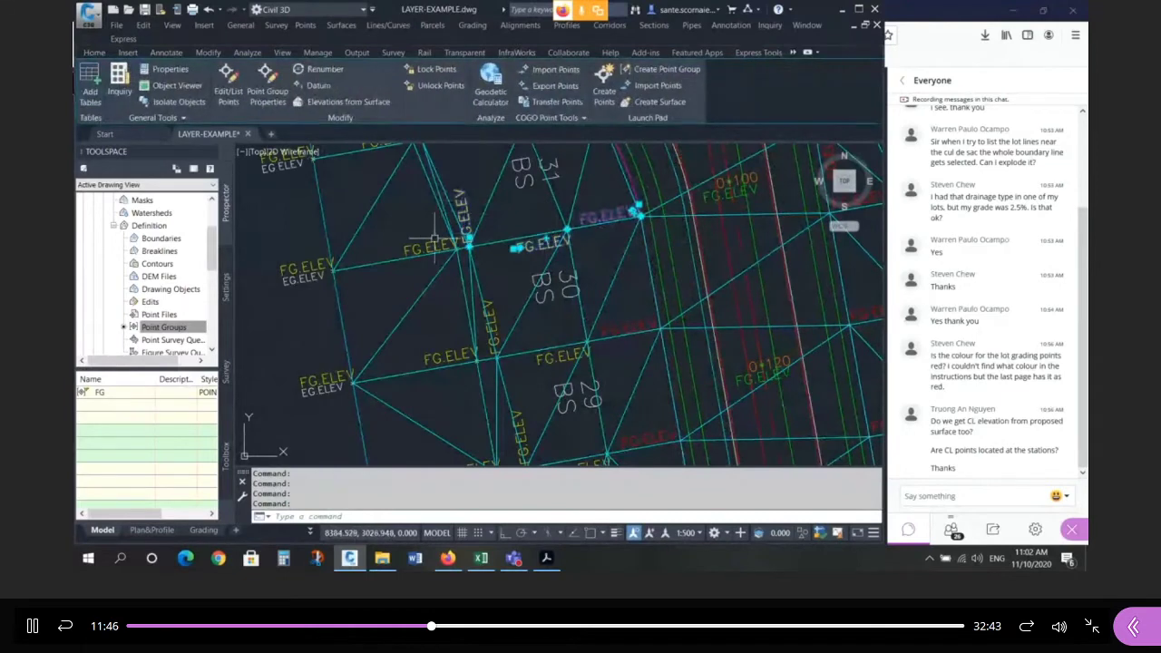
left_click(437, 241)
key("Escape")
key("Escape")
Inspect the centreline FG.ELEV point at station 0+100 within the surface triangulation, clearing the selection.
scroll(448, 290, "down", 3)
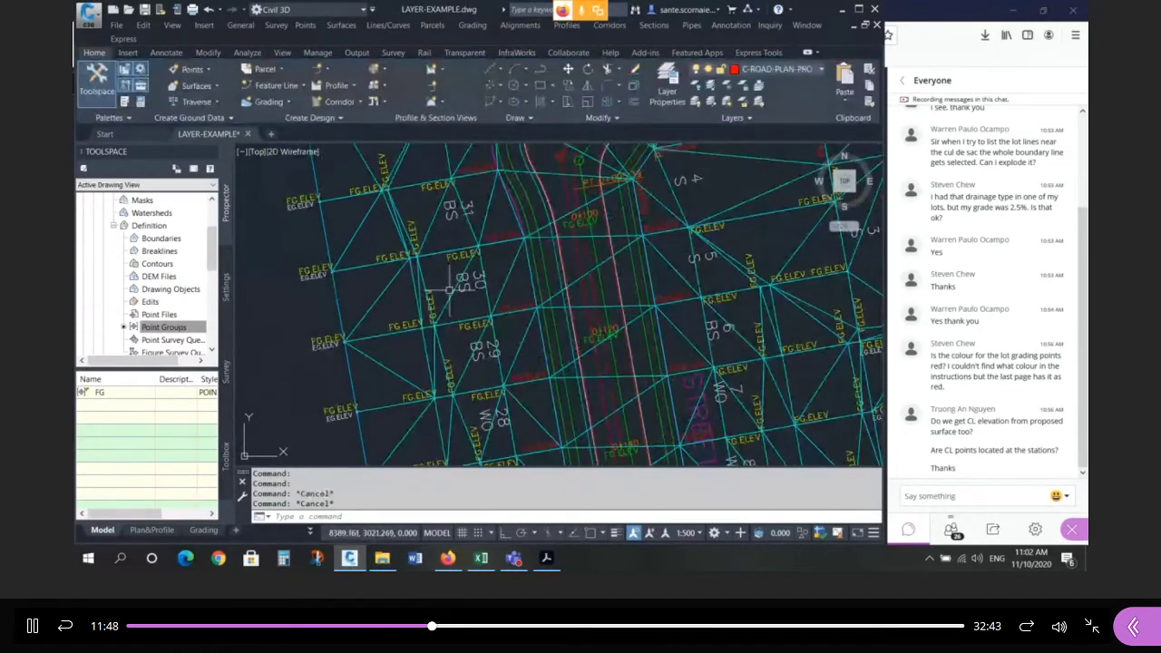
scroll(448, 291, "up", 6)
left_click(475, 206)
scroll(588, 243, "down", 4)
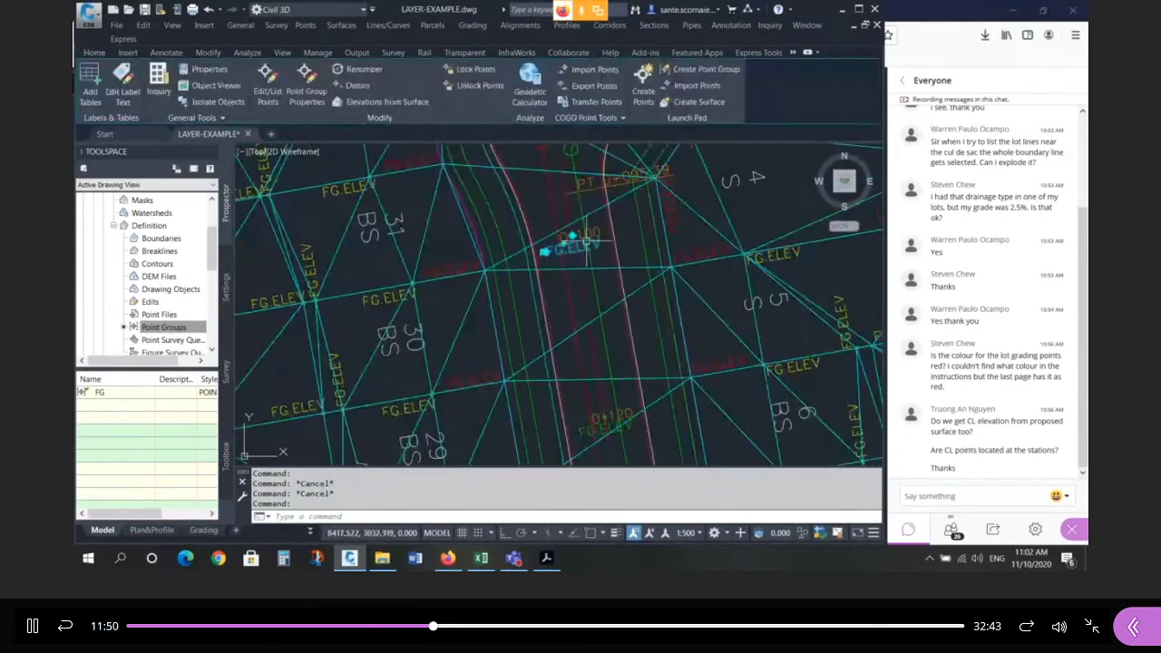
scroll(588, 248, "down", 5)
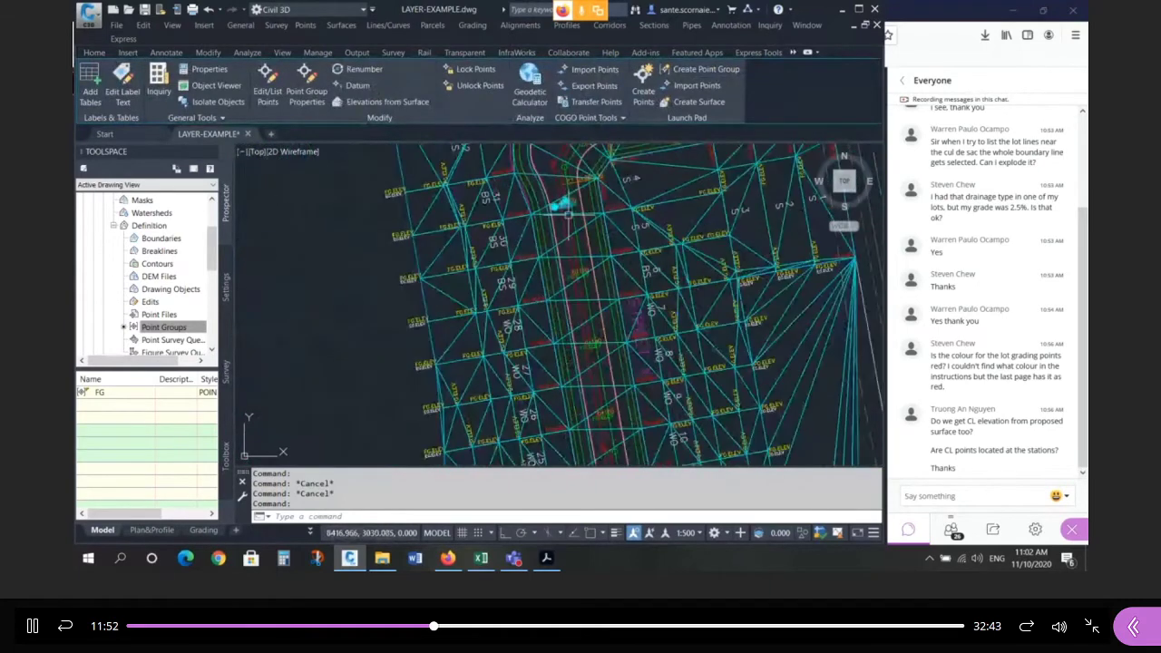
key("Escape")
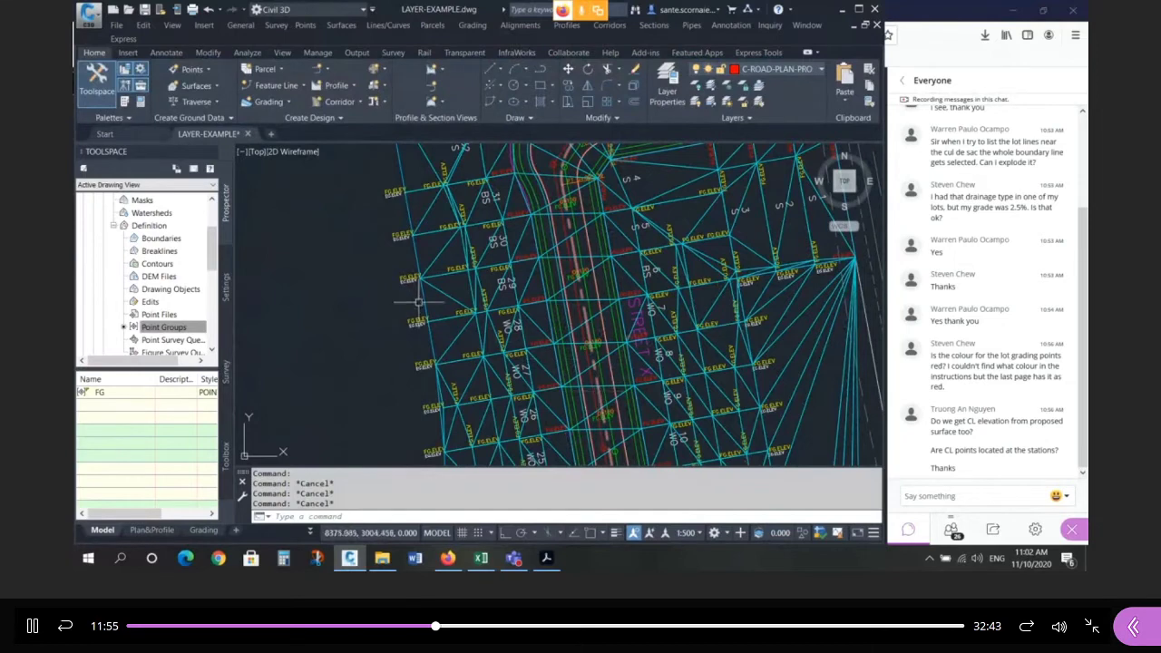
Inspect the FG.ELEV point at the rear corner between lots 29 and 30 where the surface triangles meet.
scroll(420, 303, "up", 3)
scroll(423, 257, "up", 2)
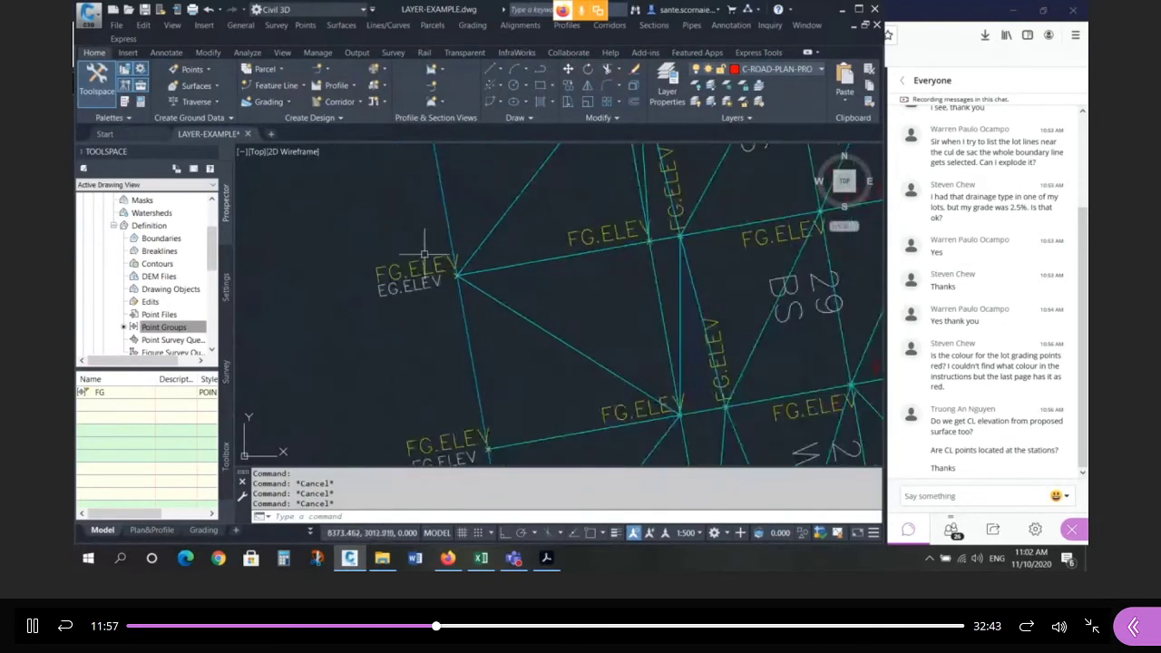
left_click(434, 263)
key("Escape")
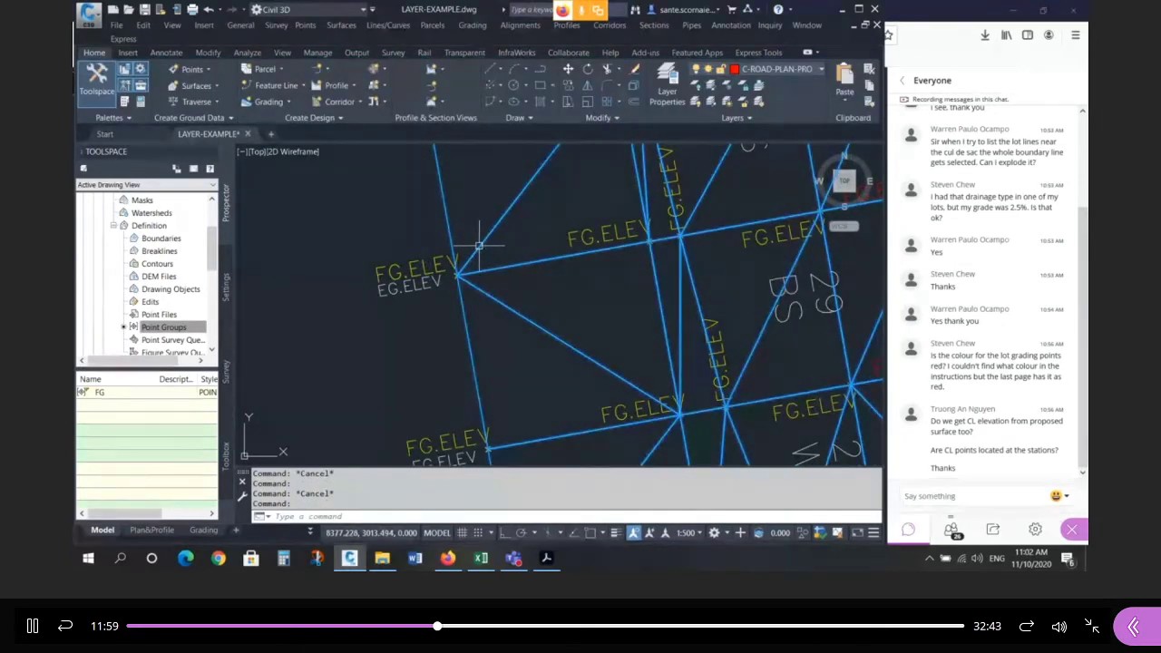
left_click(419, 266)
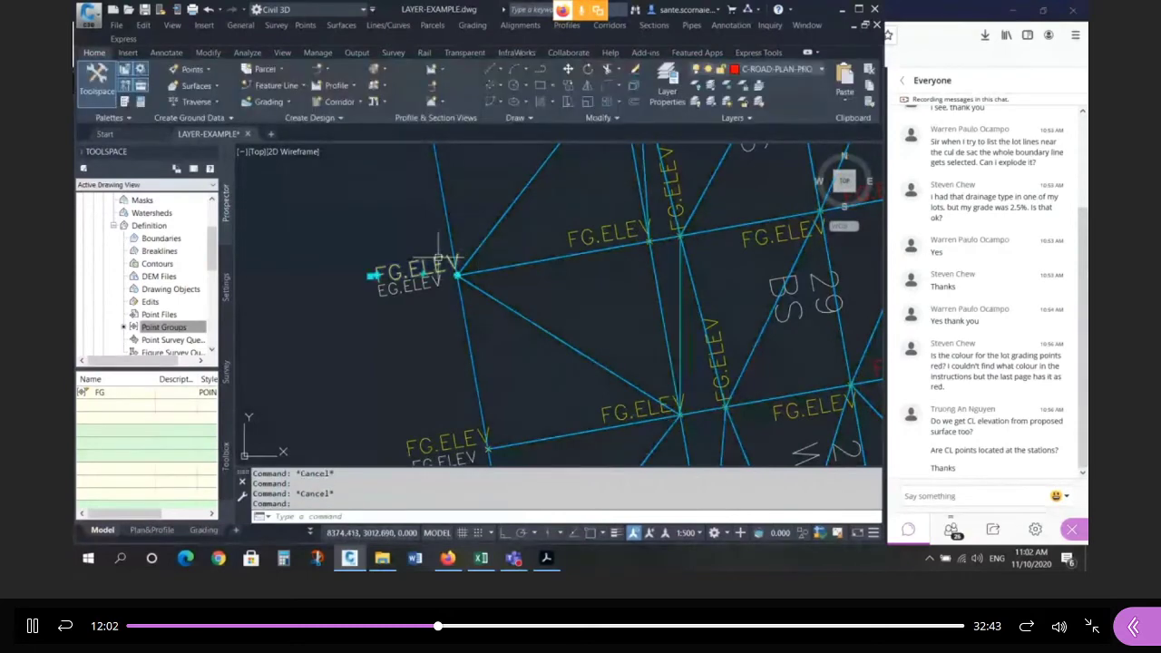
key("Escape")
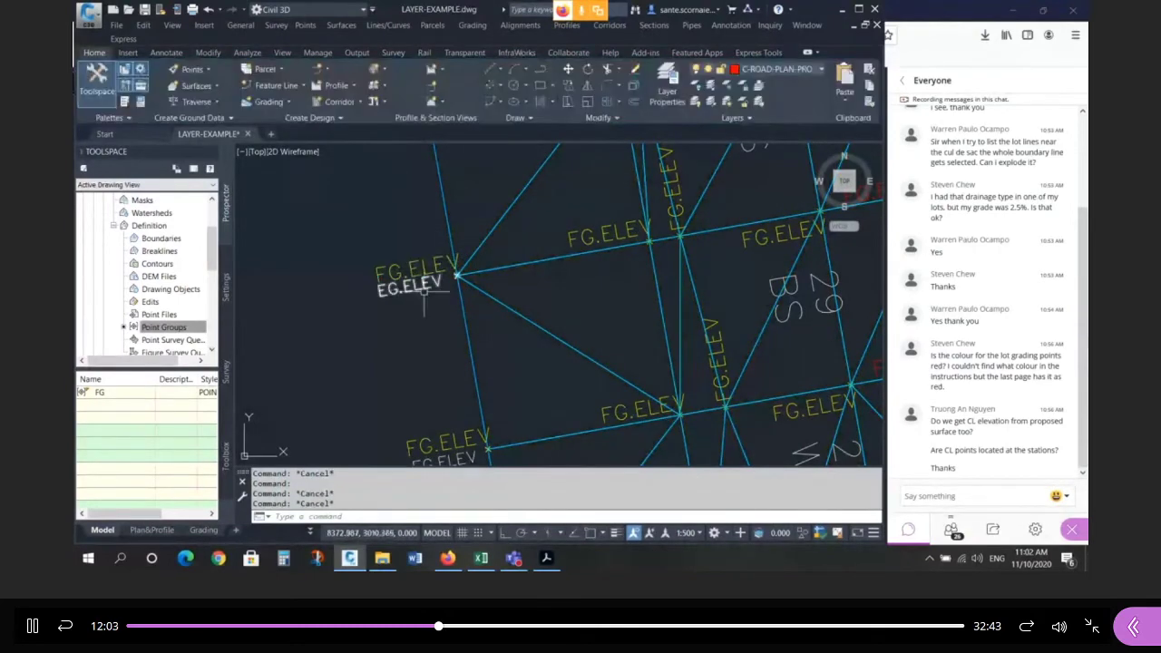
Turn off the layer of the EG.ELEV label at the rear corner between lots 29 and 30, and undo it.
left_click(696, 85)
left_click(444, 282)
scroll(444, 282, "down", 5)
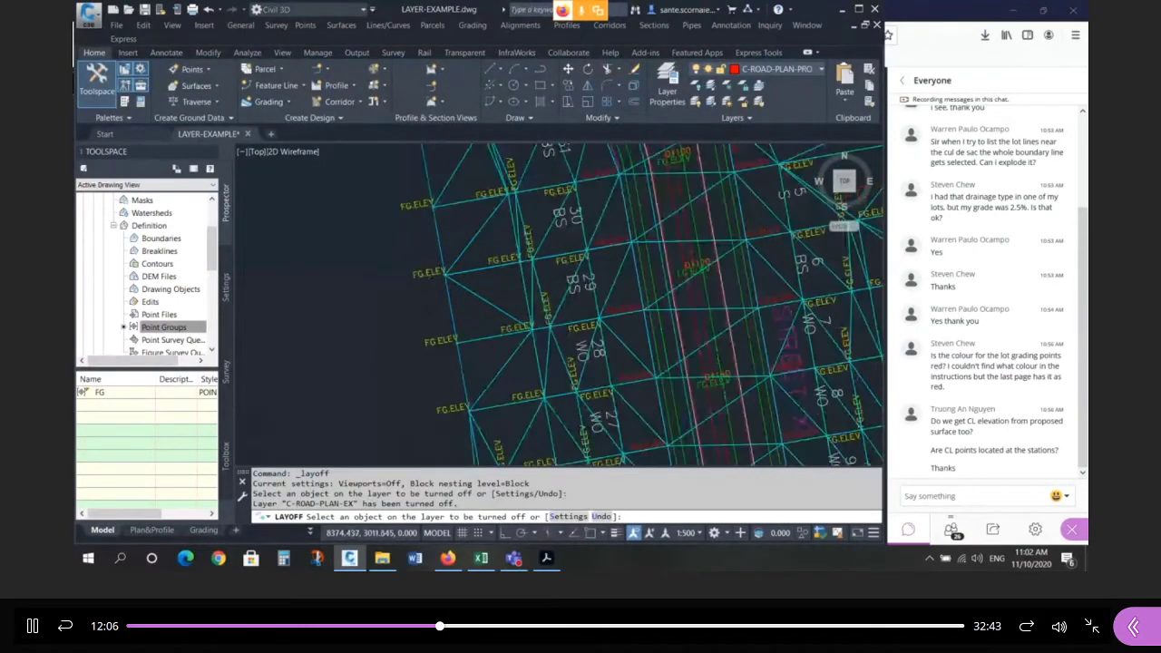
key("Escape")
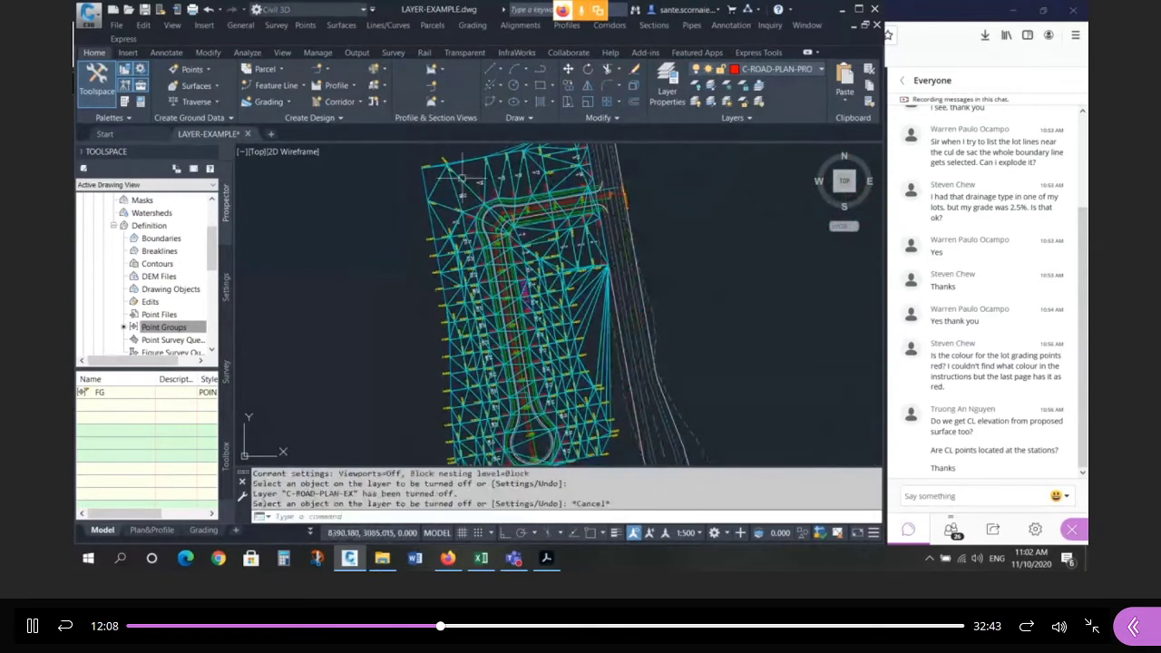
type("u")
key("Return")
Compare the FG.ELEV and EG.ELEV points that share the rear corner between lots 29 and 30, clearing the selection.
left_click(427, 245)
left_click(406, 277)
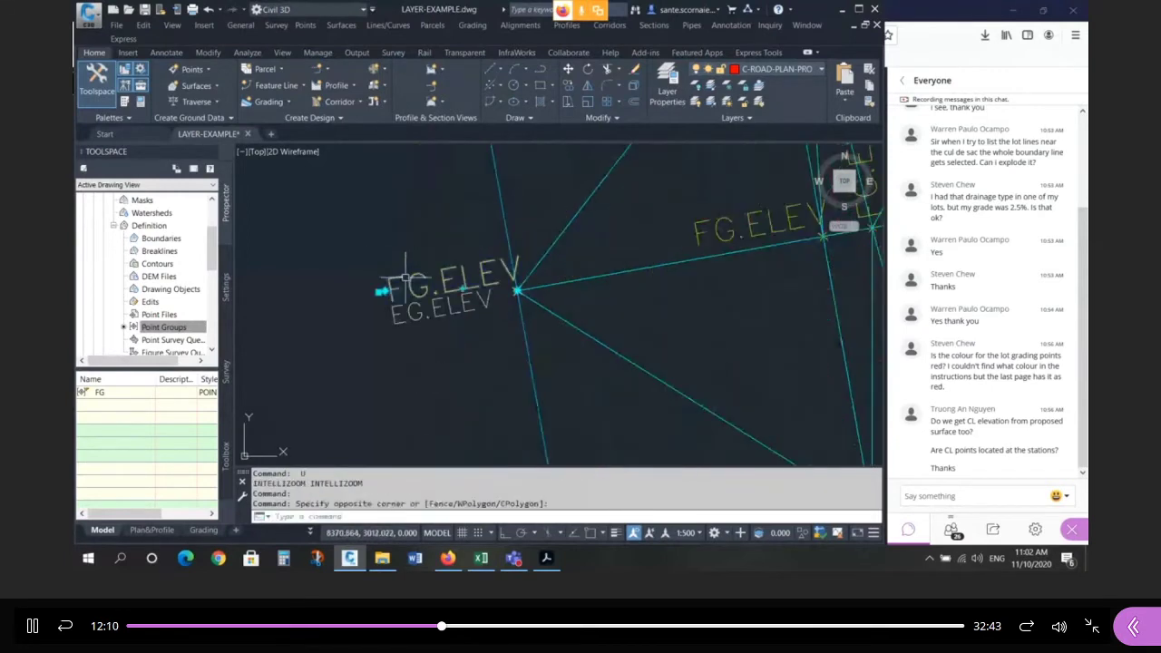
left_click(464, 313)
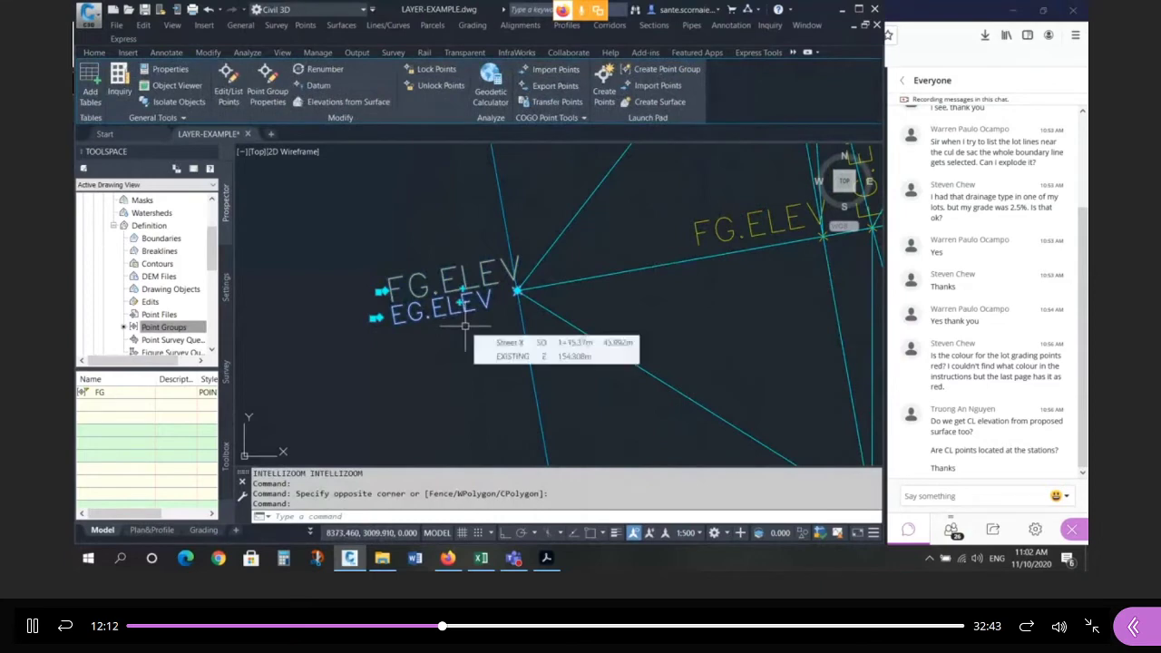
key("Escape")
key("Escape")
key("Escape")
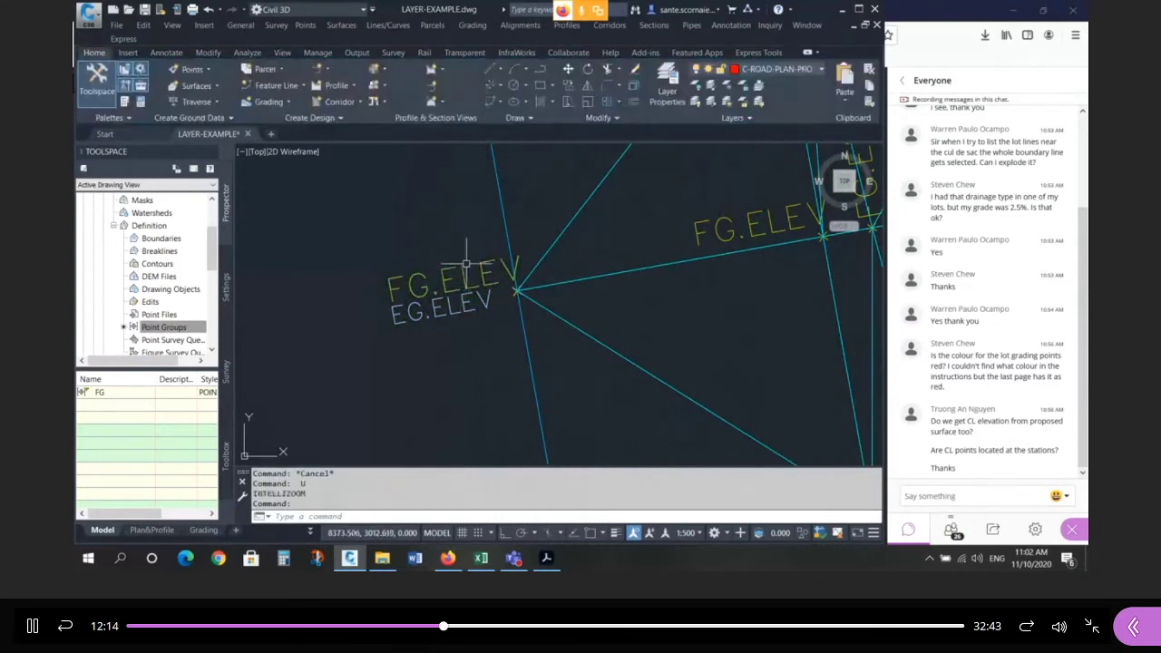
Erase the FG.ELEV point at the rear corner between lots 29 and 30, and undo the erase.
type("e")
key("Return")
left_click(461, 268)
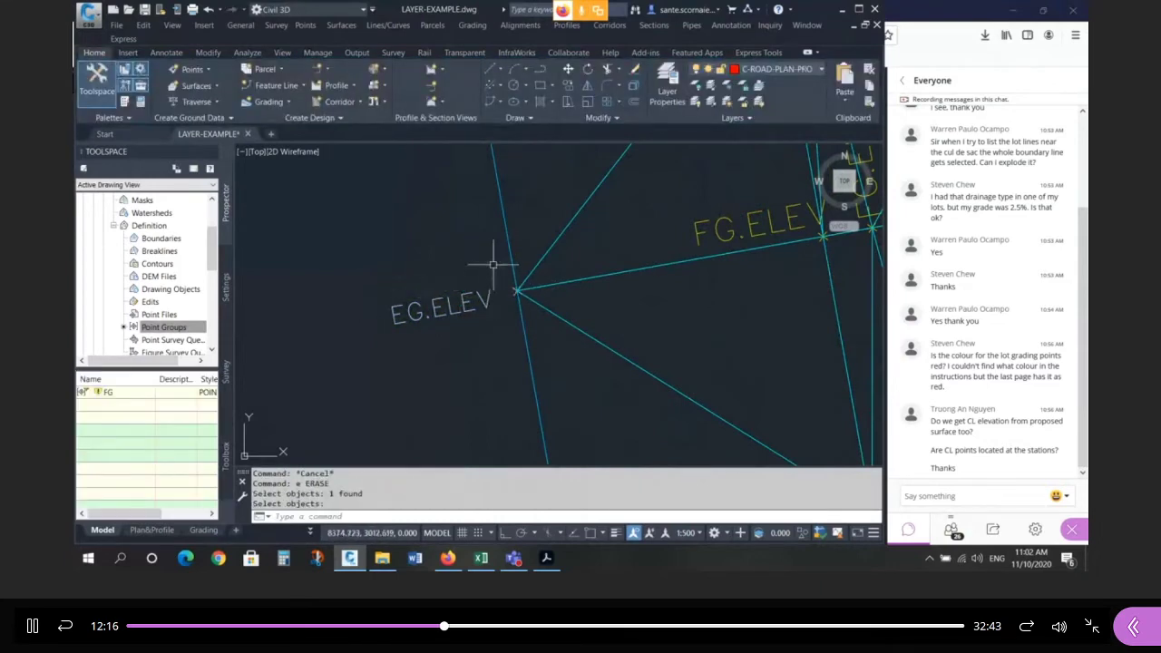
left_click(494, 265)
type("u")
key("Return")
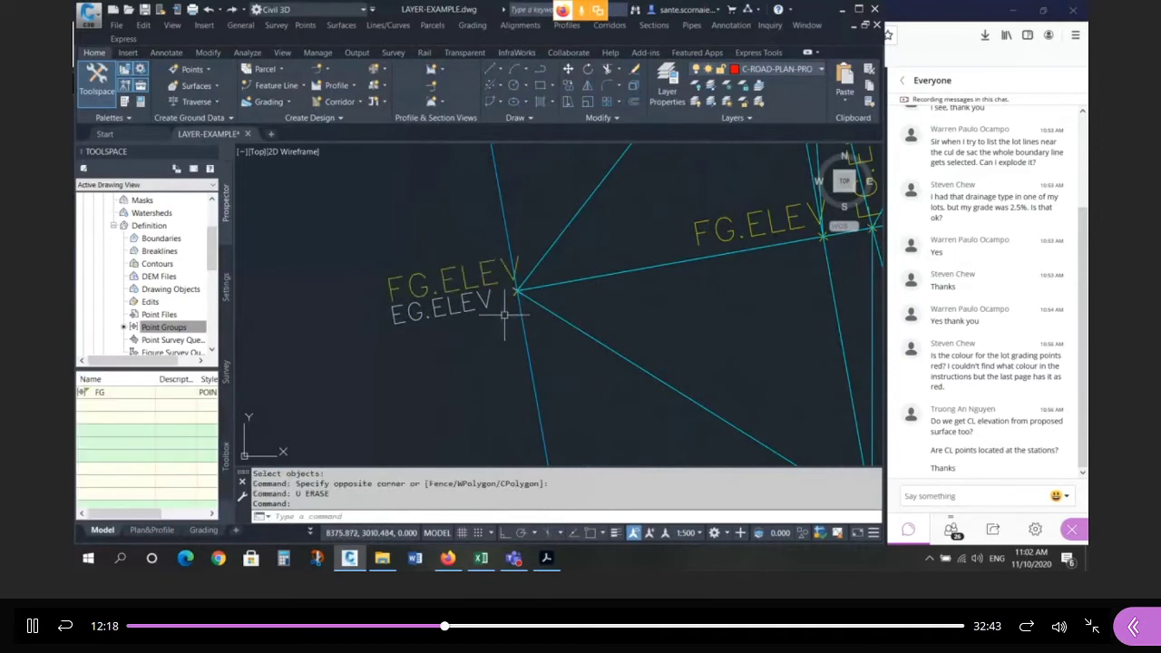
Recheck the FG.ELEV point at the rear corner between lots 29 and 30, and review the triangulation around lots 31 to 40.
scroll(493, 313, "down", 4)
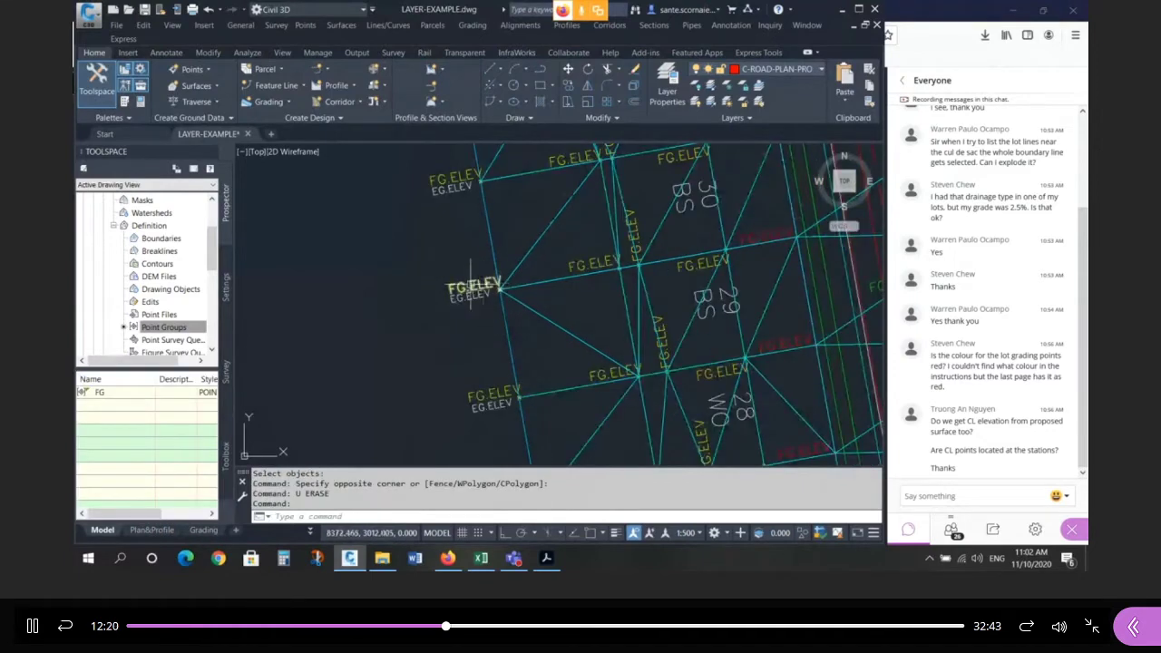
left_click(470, 289)
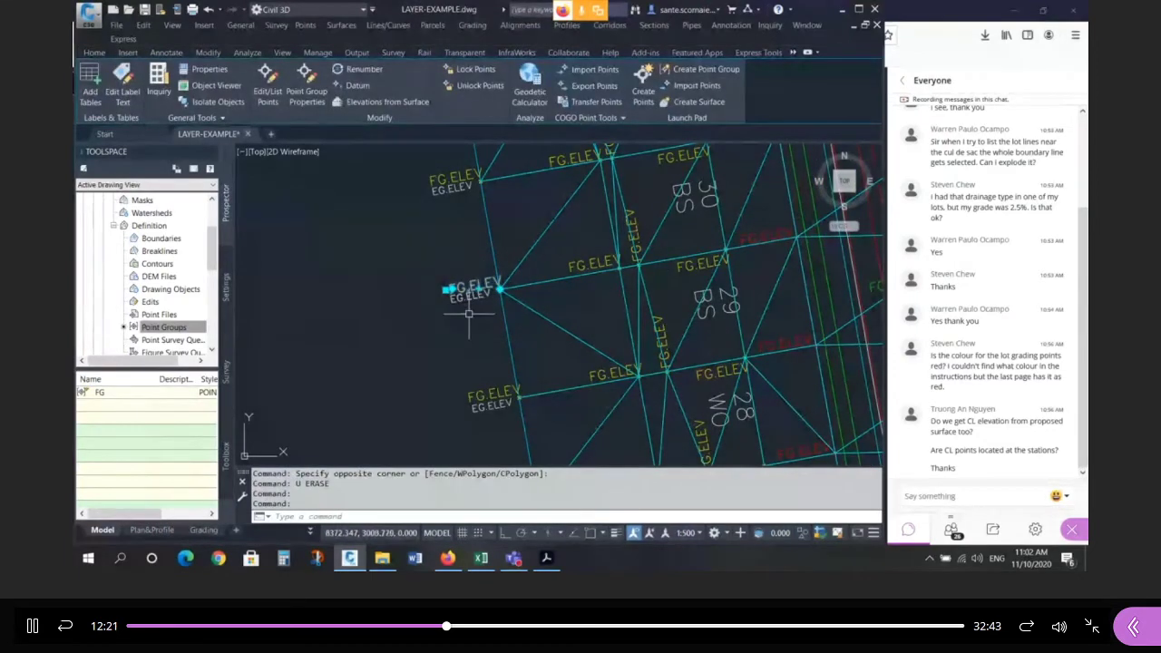
key("Escape")
key("Escape")
scroll(457, 289, "down", 10)
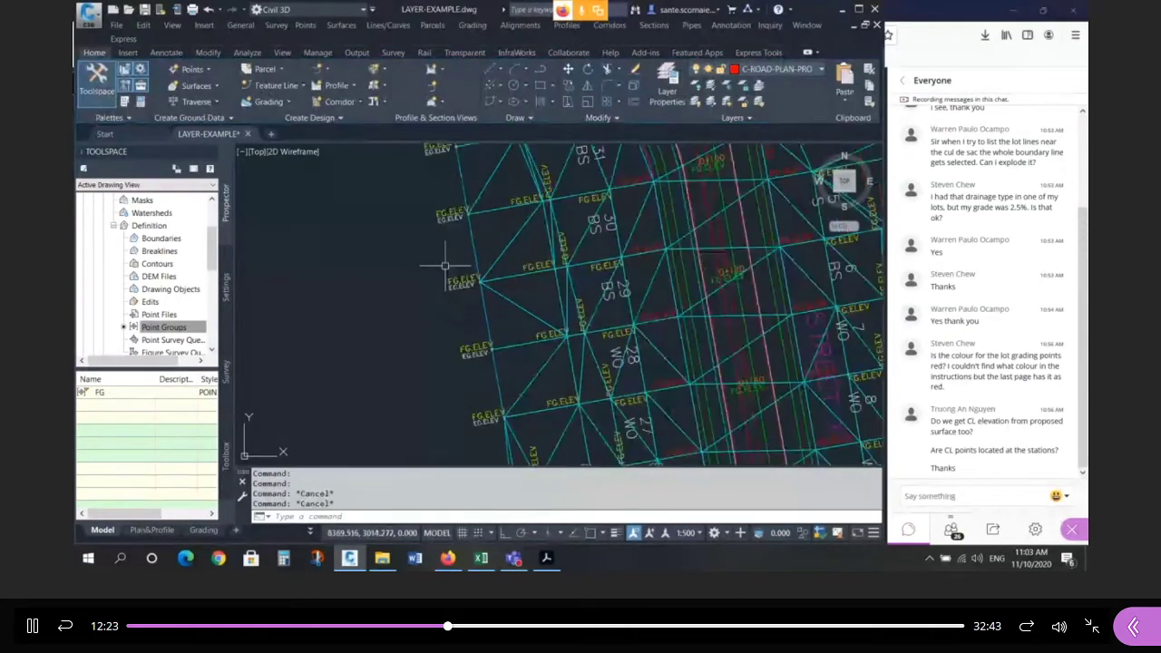
scroll(558, 259, "up", 8)
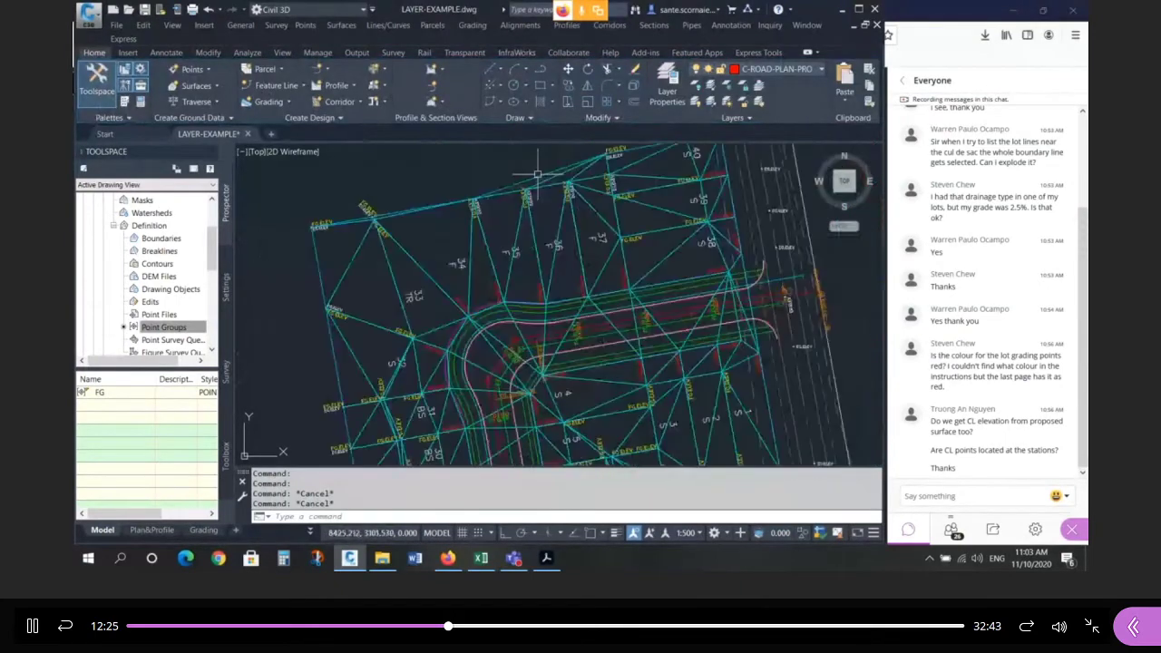
Send the FG surface triangulation to the back of the draw order.
scroll(660, 258, "up", 5)
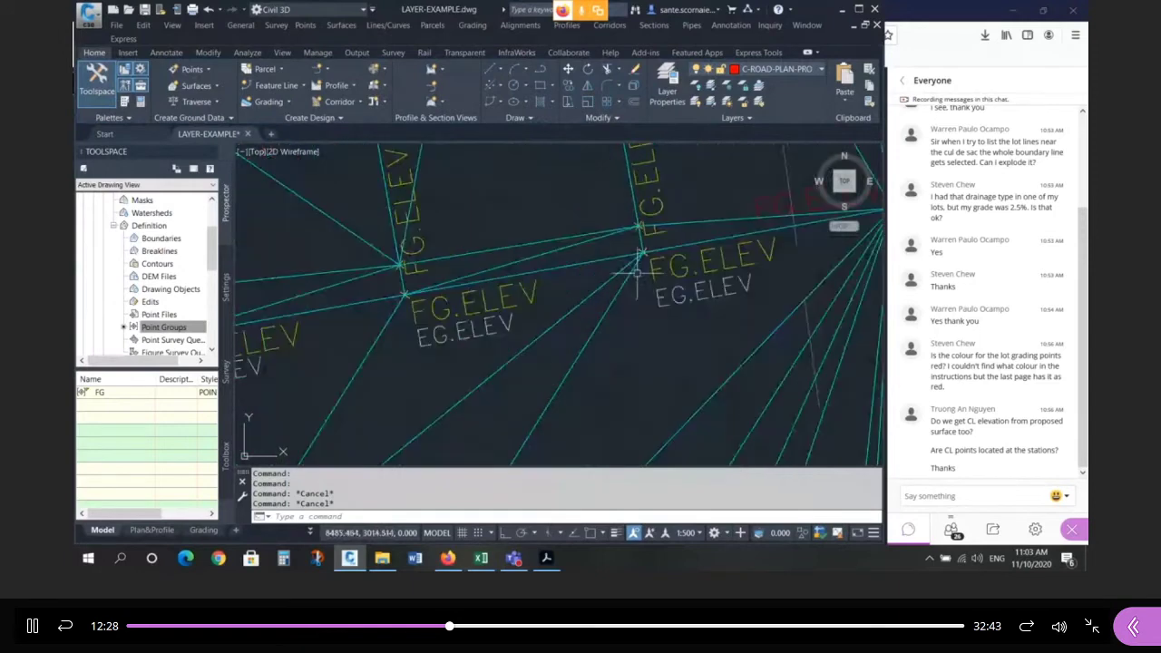
type("dr")
key("Return")
left_click(665, 251)
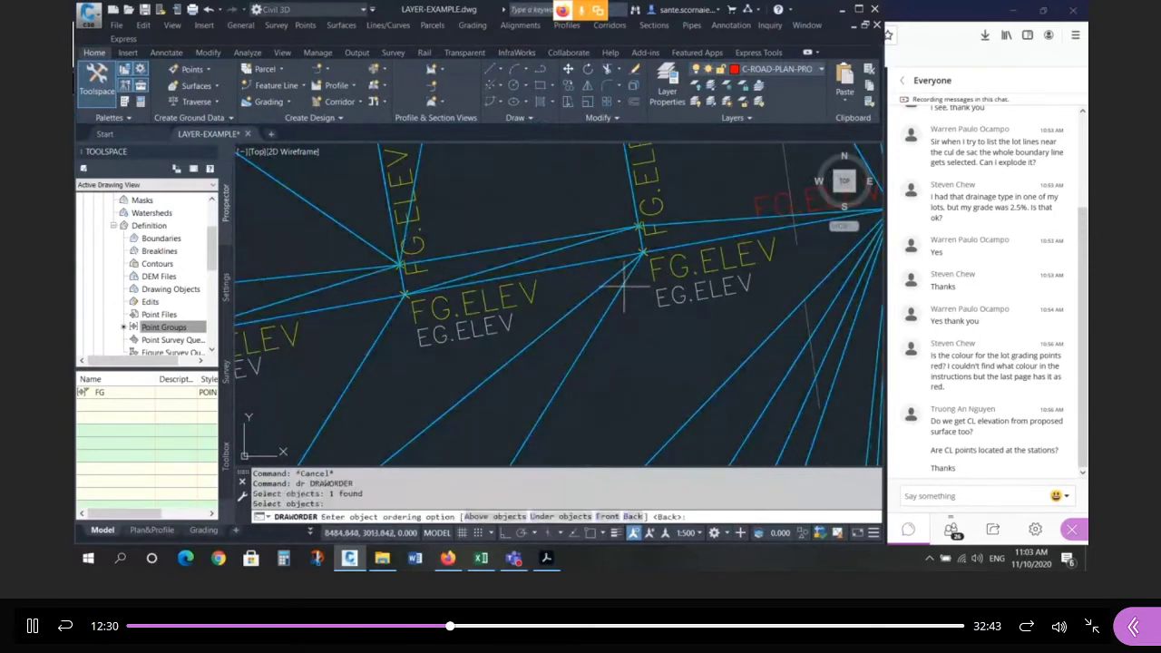
key("Return")
key("Return")
Compare the property boundary line with the FG triangulation around the whole subdivision, clearing the selection.
scroll(665, 251, "down", 8)
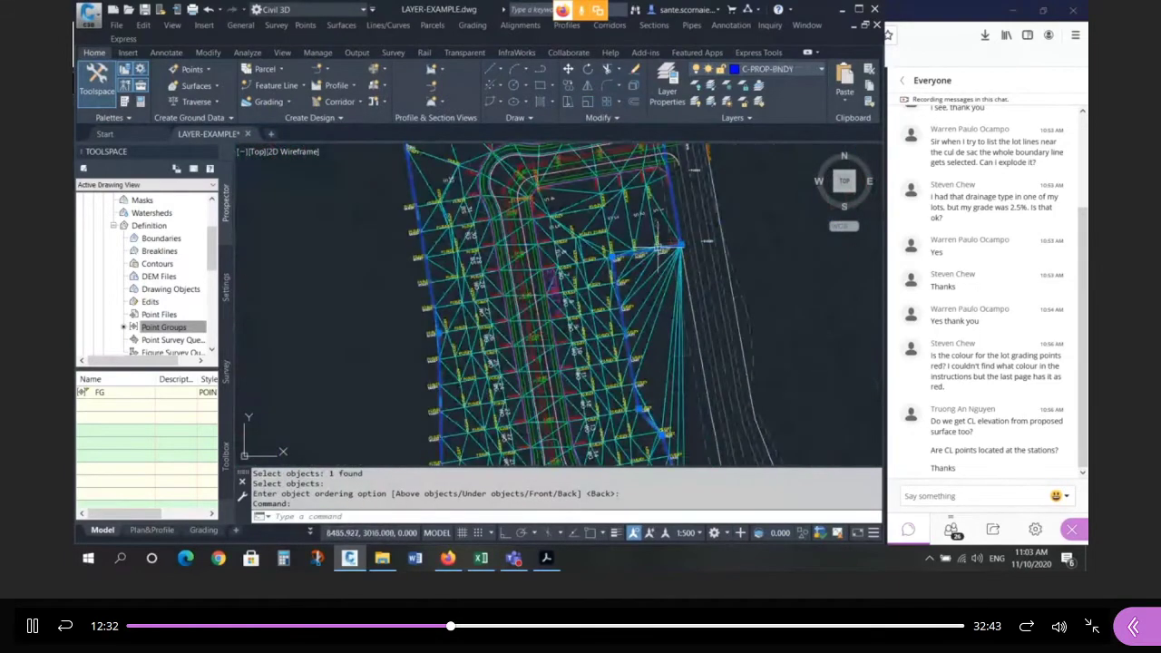
scroll(660, 251, "down", 5)
scroll(657, 205, "up", 8)
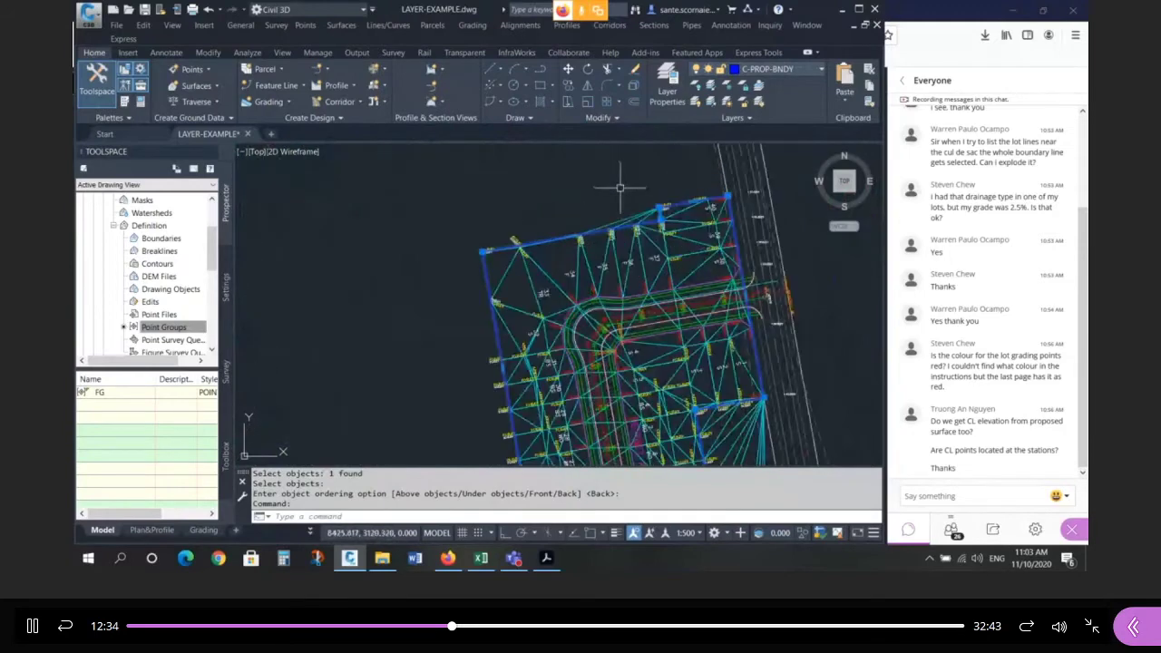
scroll(618, 186, "down", 8)
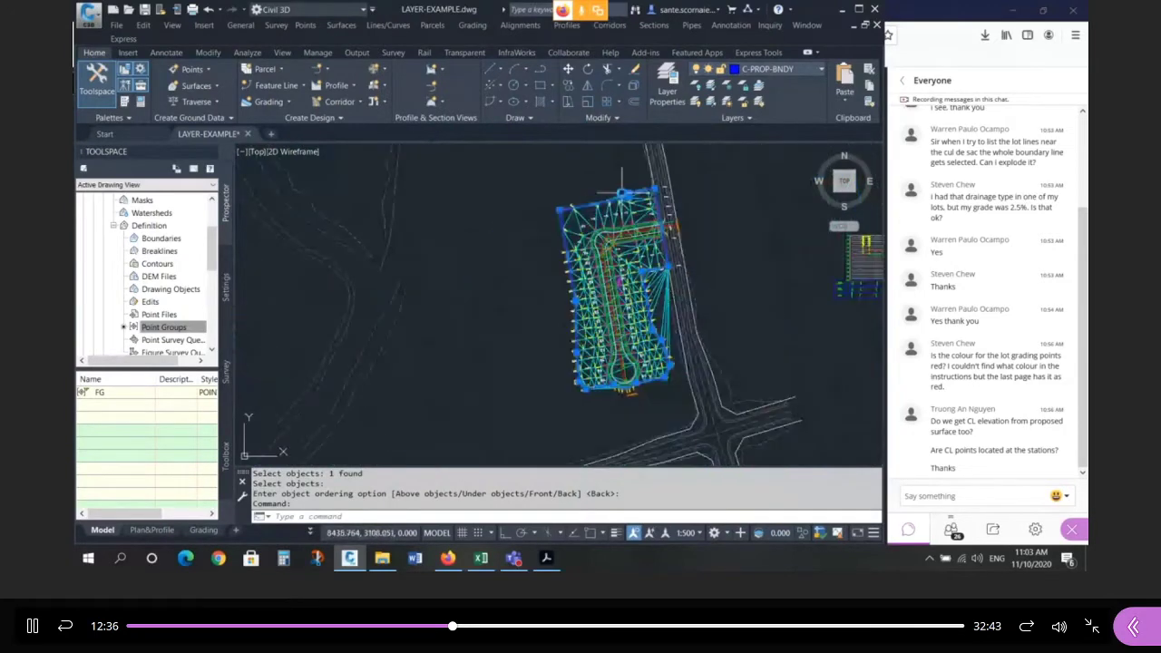
scroll(620, 190, "up", 8)
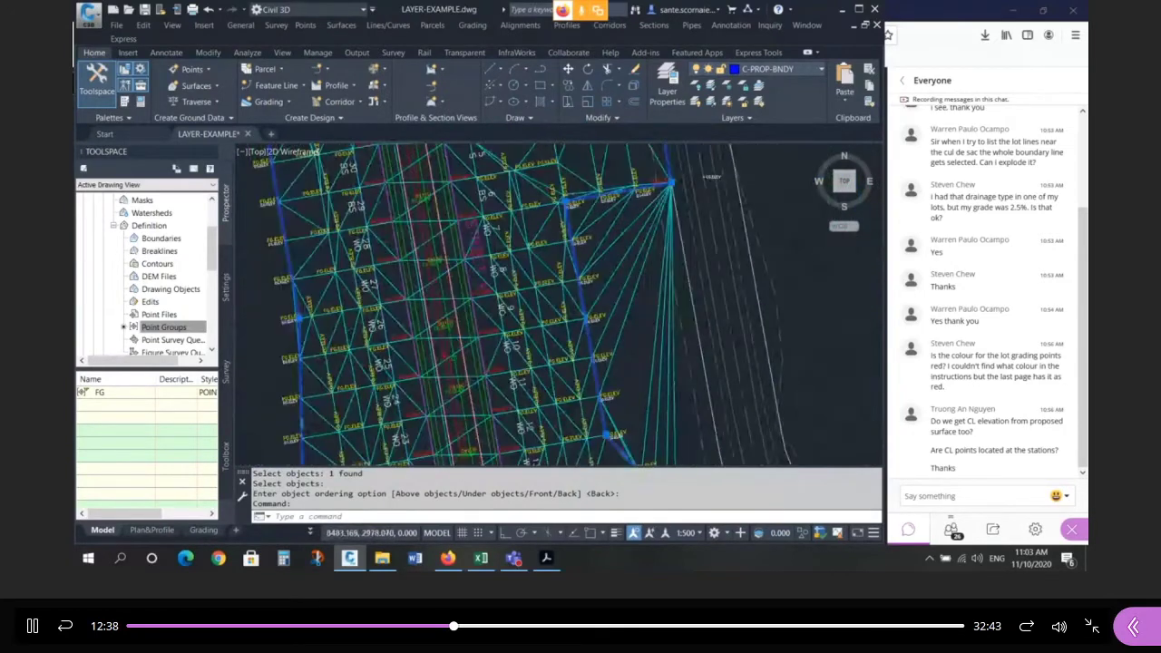
scroll(649, 186, "up", 3)
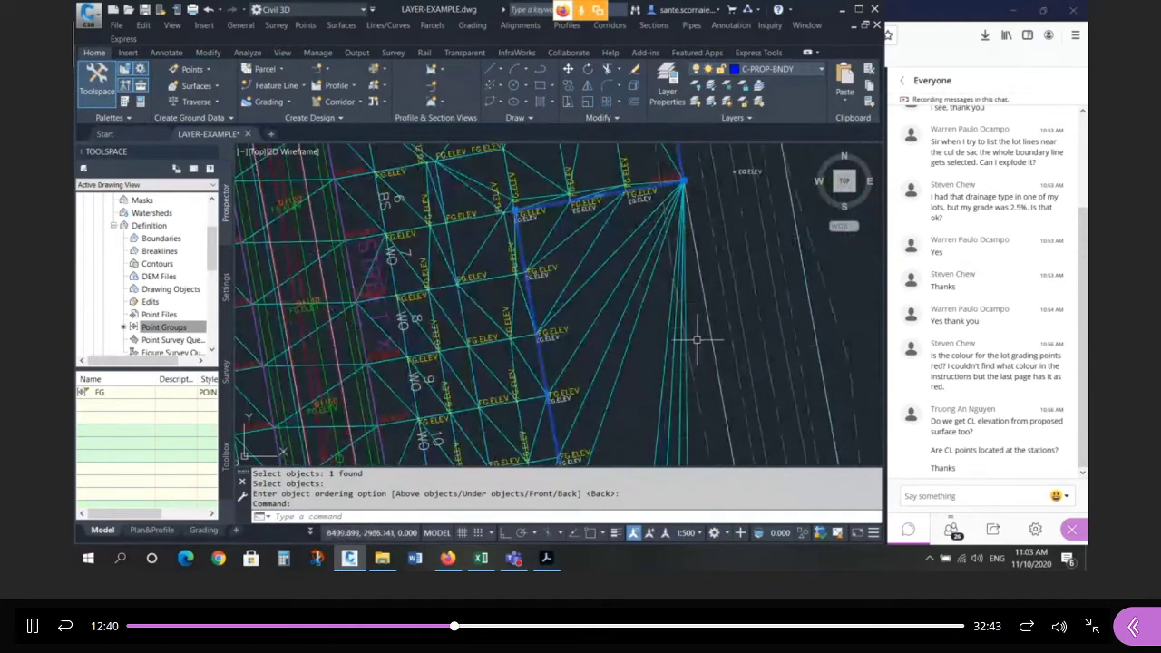
key("Escape")
key("Escape")
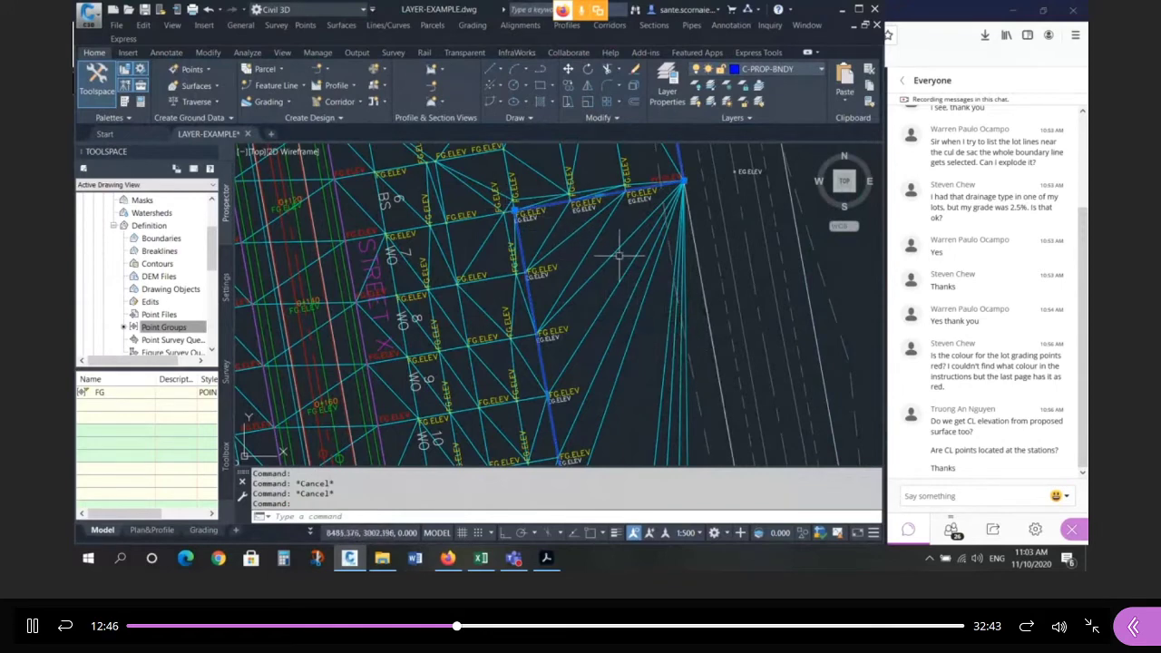
scroll(608, 192, "down", 6)
key("Escape")
key("Escape")
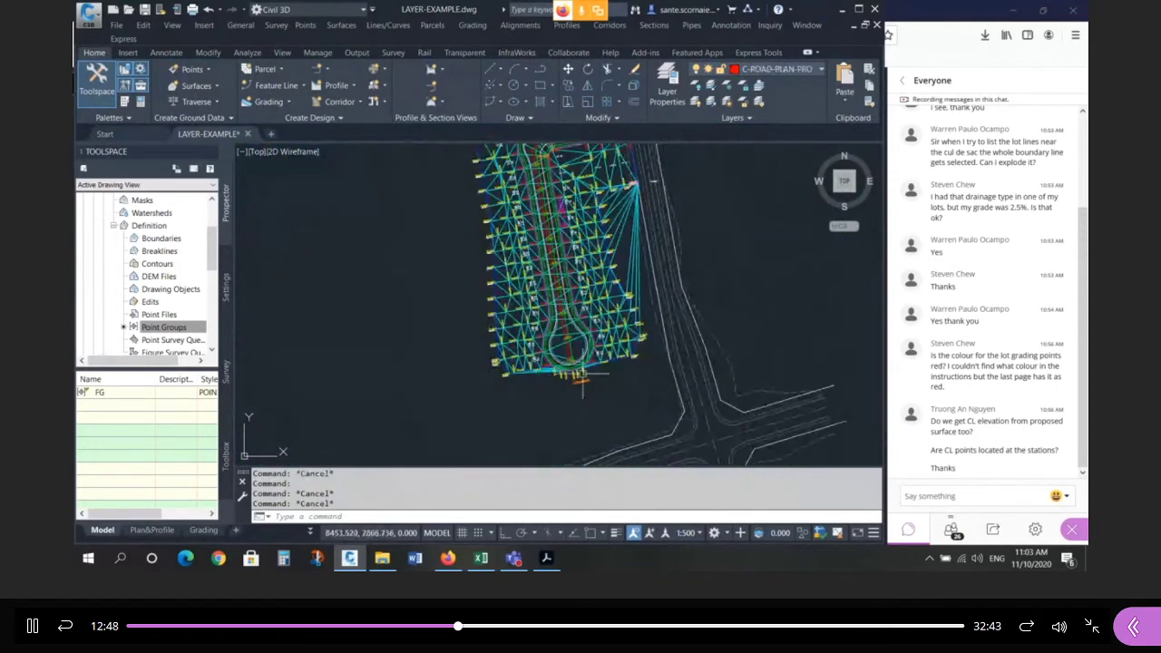
Erase the six FG.ELEV points along the outer edge of the cul-de-sac between lots 17 and 18.
scroll(567, 374, "up", 5)
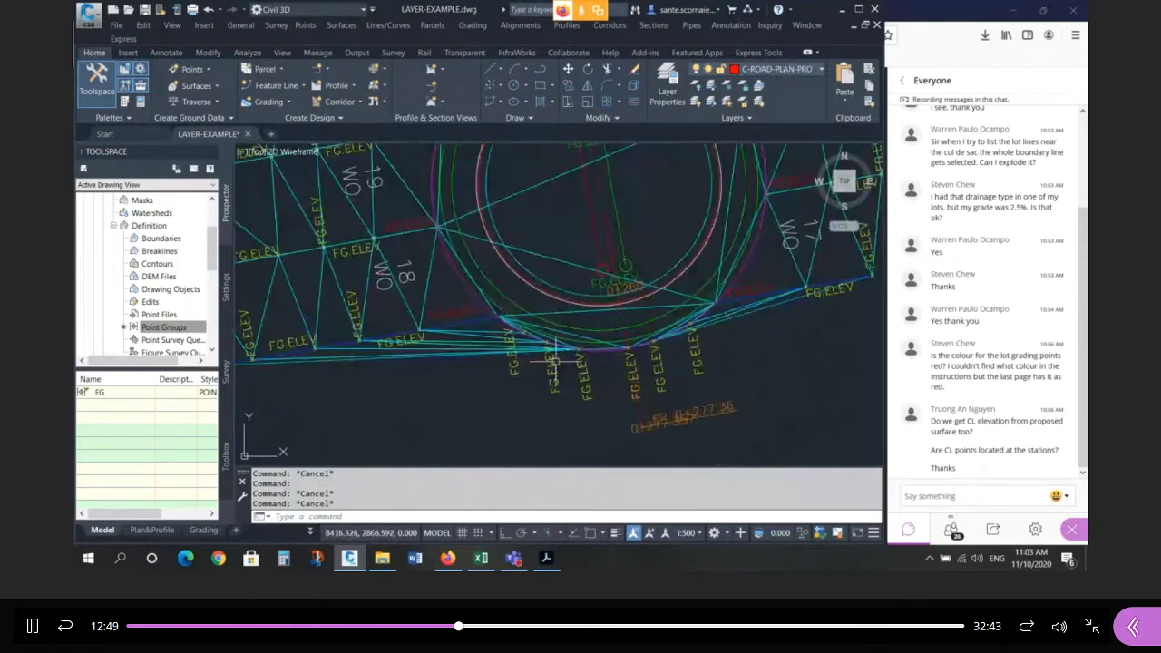
type("e")
key("Return")
left_click(723, 373)
left_click(656, 360)
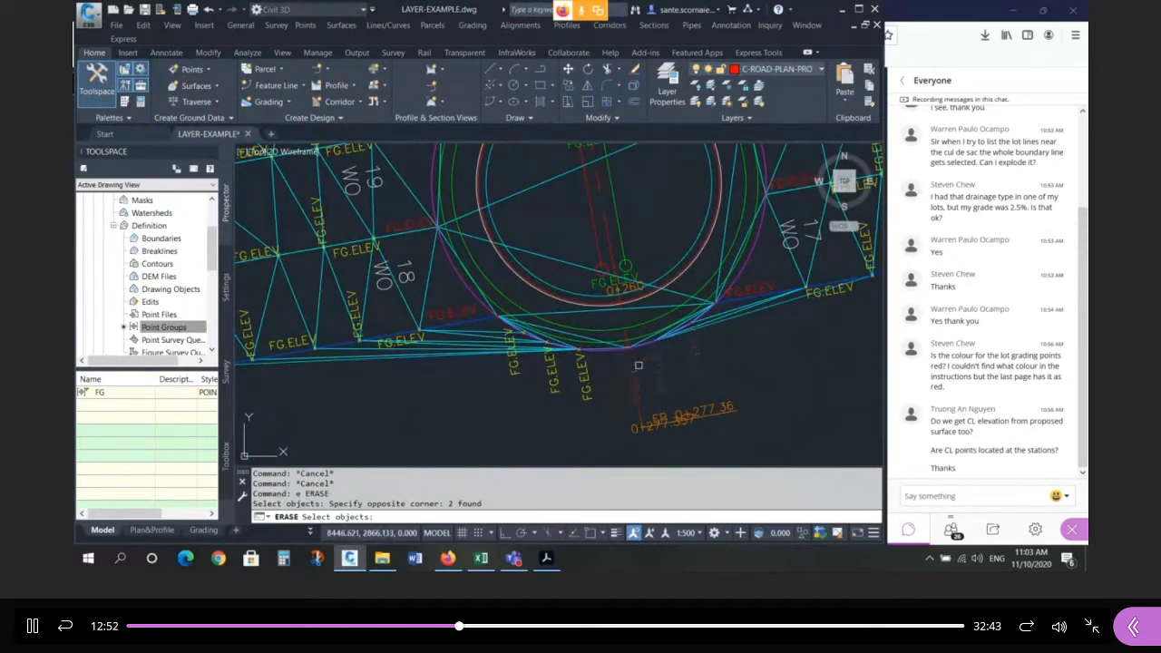
left_click(638, 366)
left_click(612, 373)
left_click(548, 365)
left_click(533, 365)
left_click(498, 363)
key("Return")
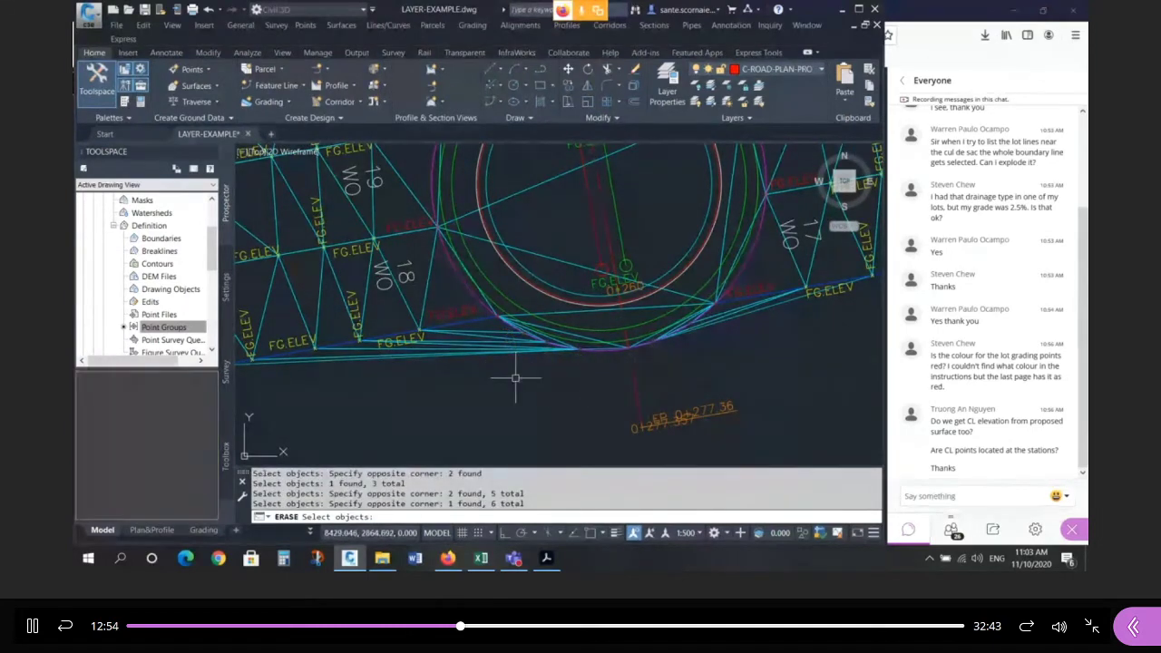
Update the point groups and rebuild the FG surface.
scroll(154, 251, "up", 2)
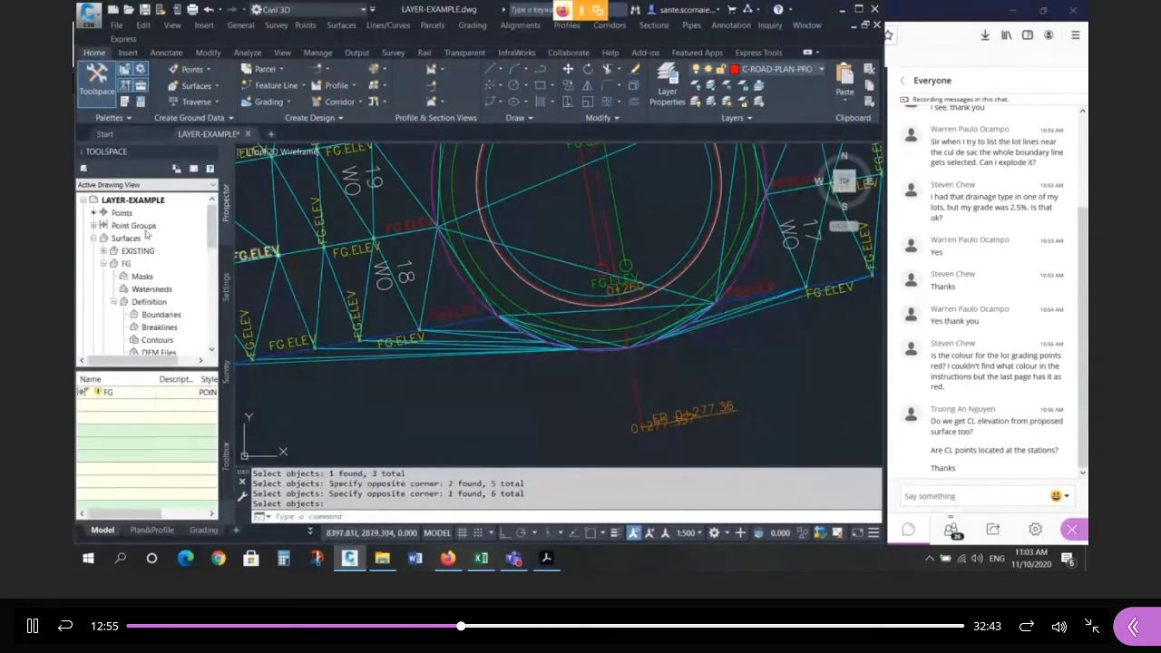
right_click(146, 226)
left_click(182, 272)
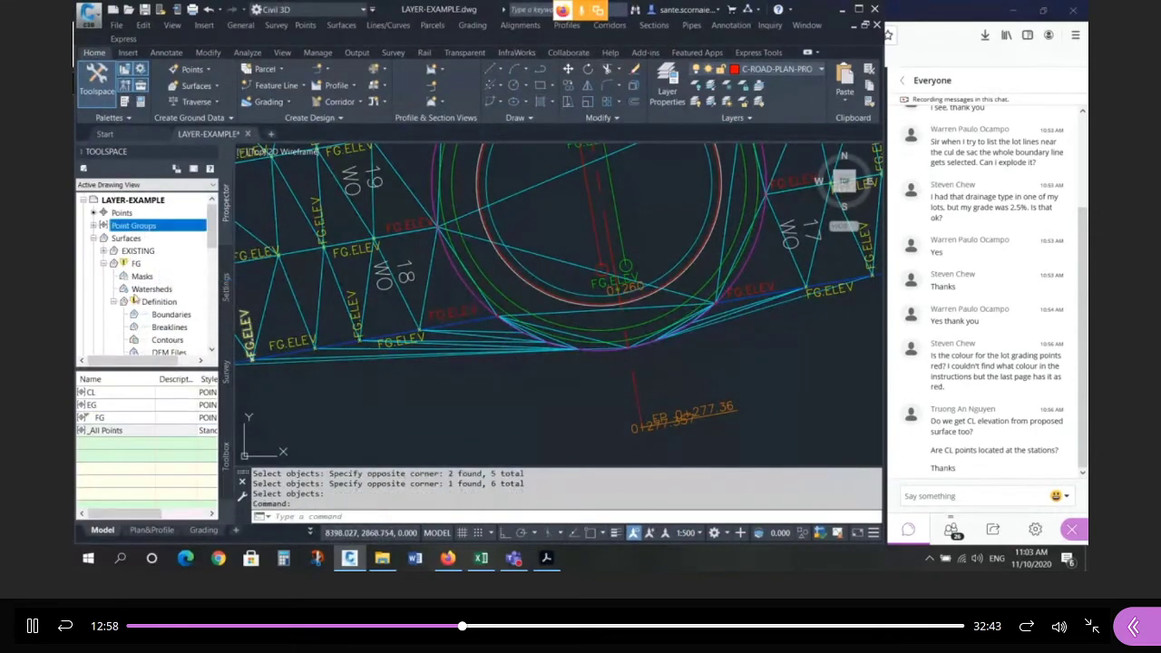
right_click(145, 265)
left_click(182, 308)
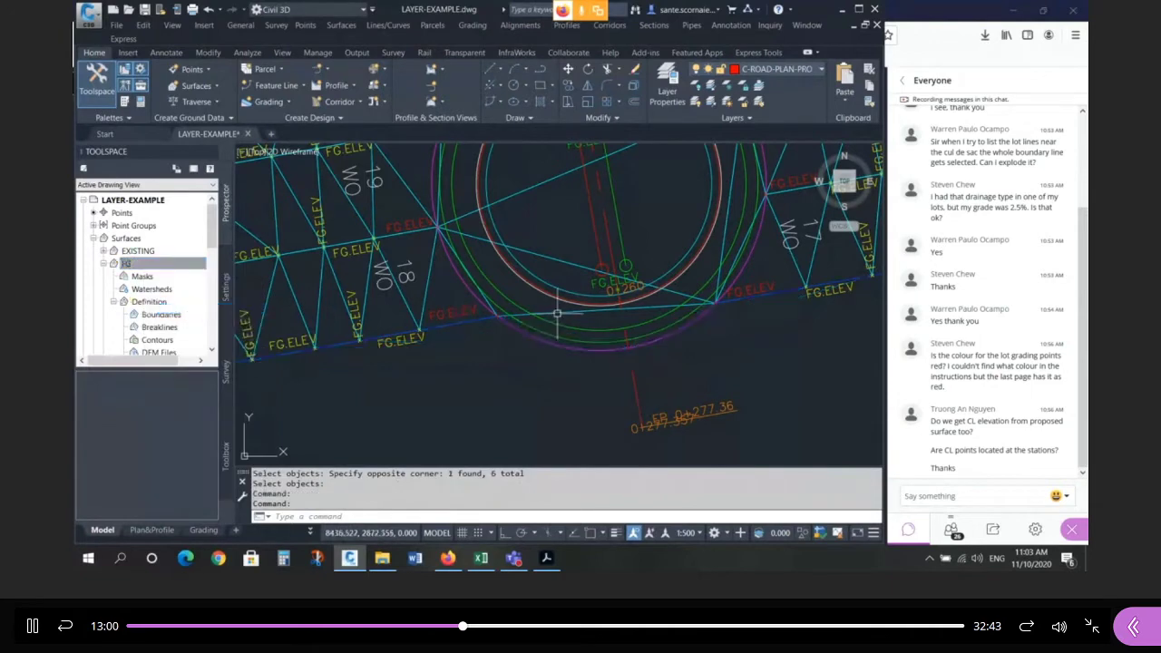
key("Escape")
key("Escape")
scroll(690, 309, "up", 2)
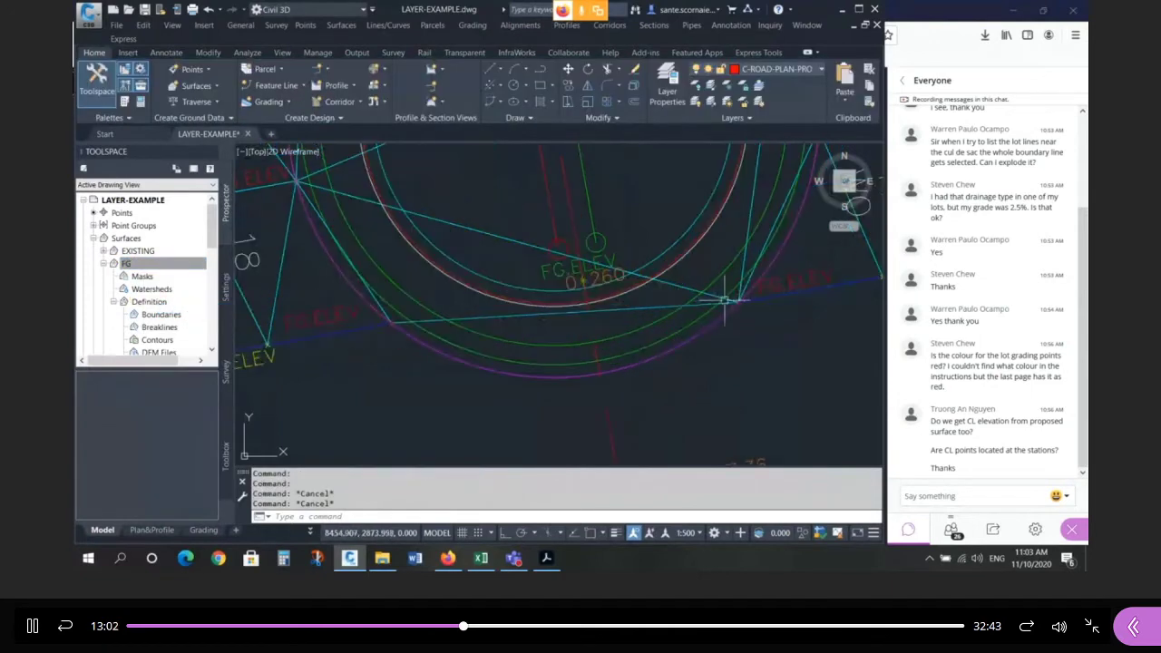
left_click(710, 319)
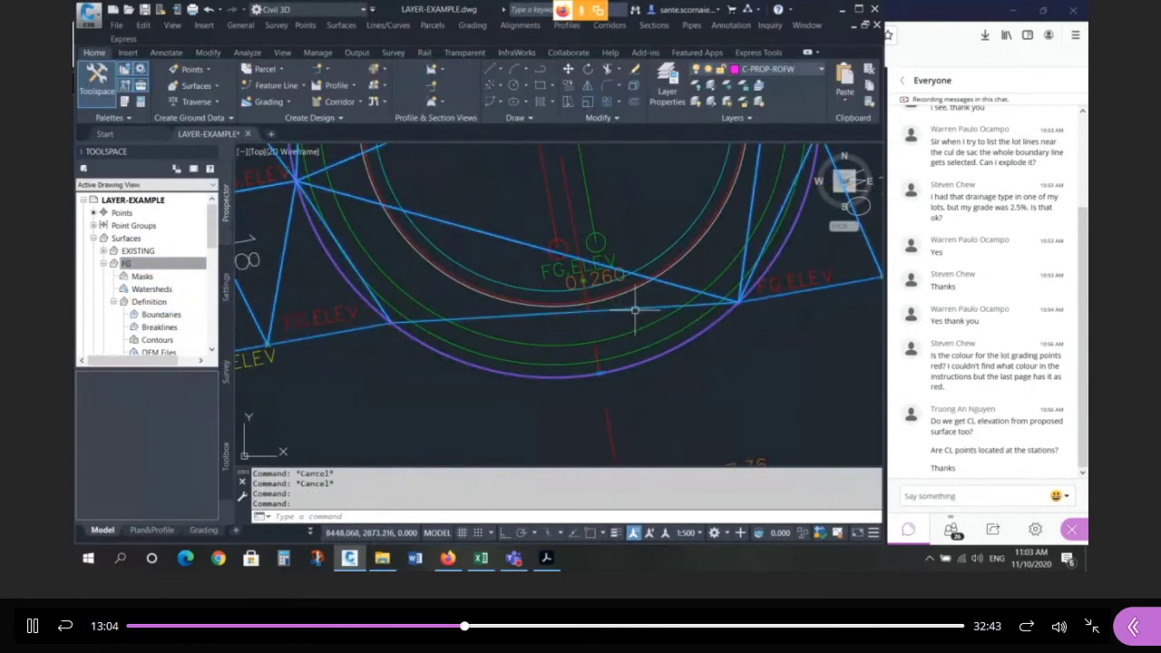
key("Escape")
left_click(505, 322)
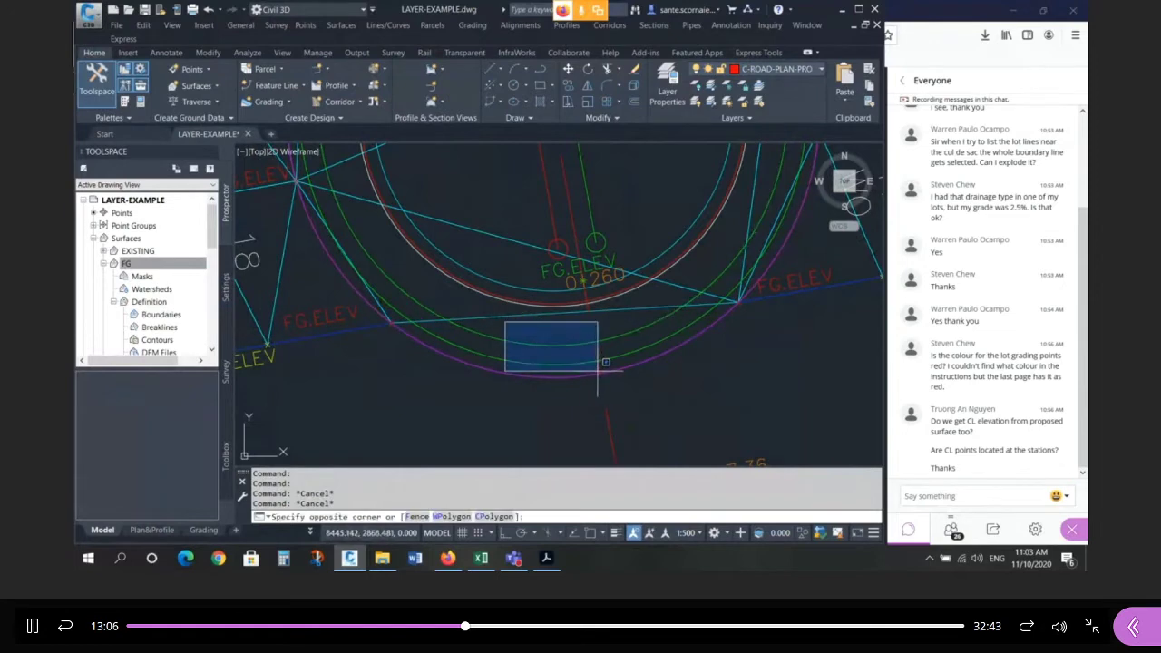
key("Escape")
key("Escape")
left_click(615, 305)
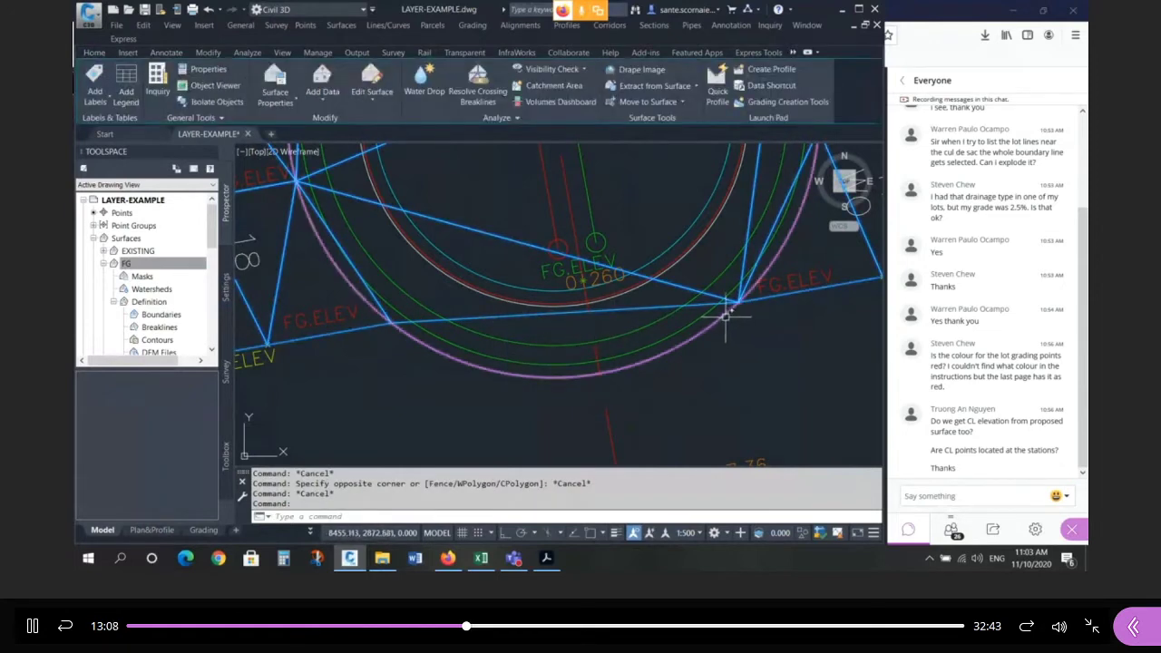
key("Escape")
key("Escape")
right_click(608, 313)
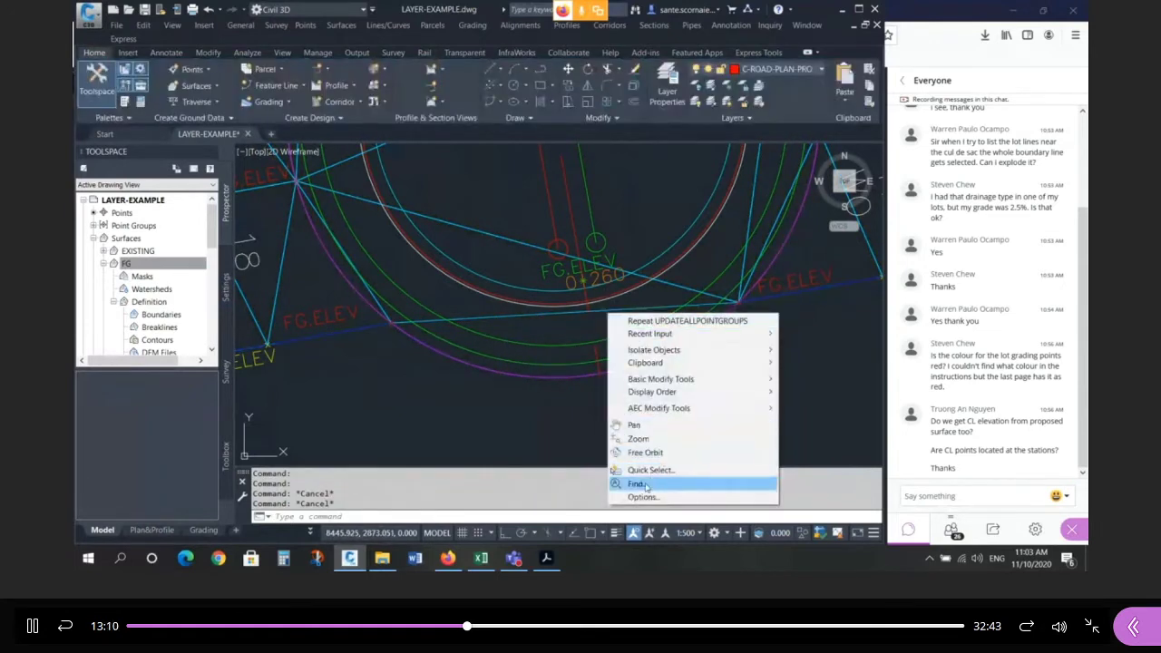
key("Escape")
Open the FG surface in the Object Viewer, examine its shape and outer edges from the top, and close the viewer.
left_click(632, 309)
right_click(633, 310)
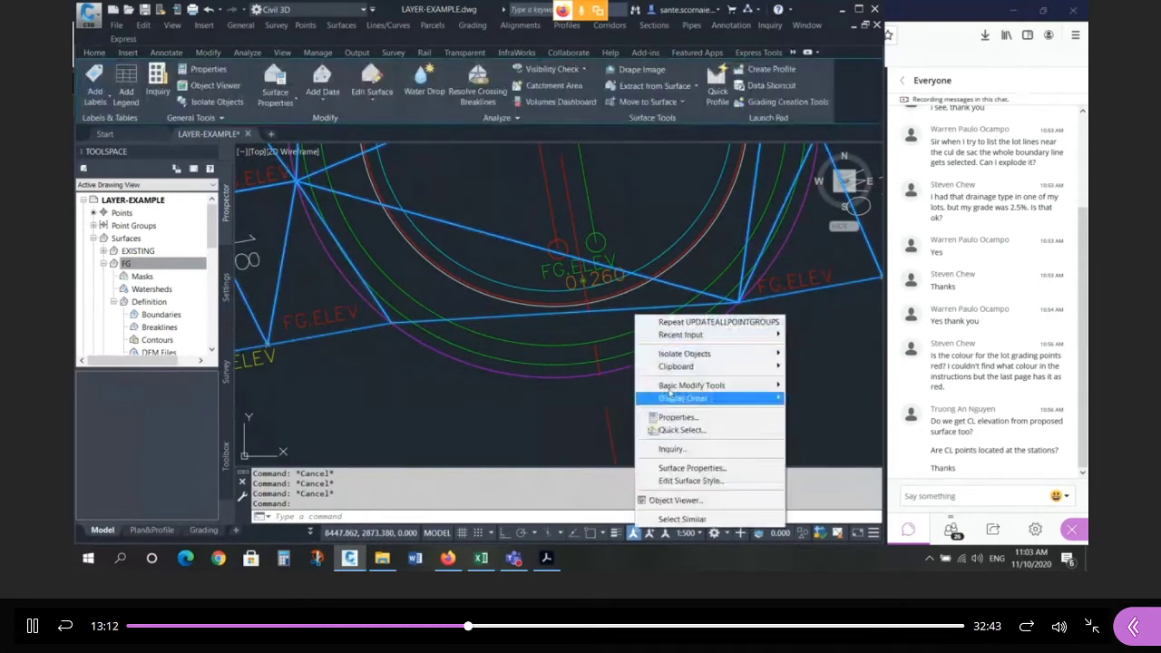
left_click(676, 502)
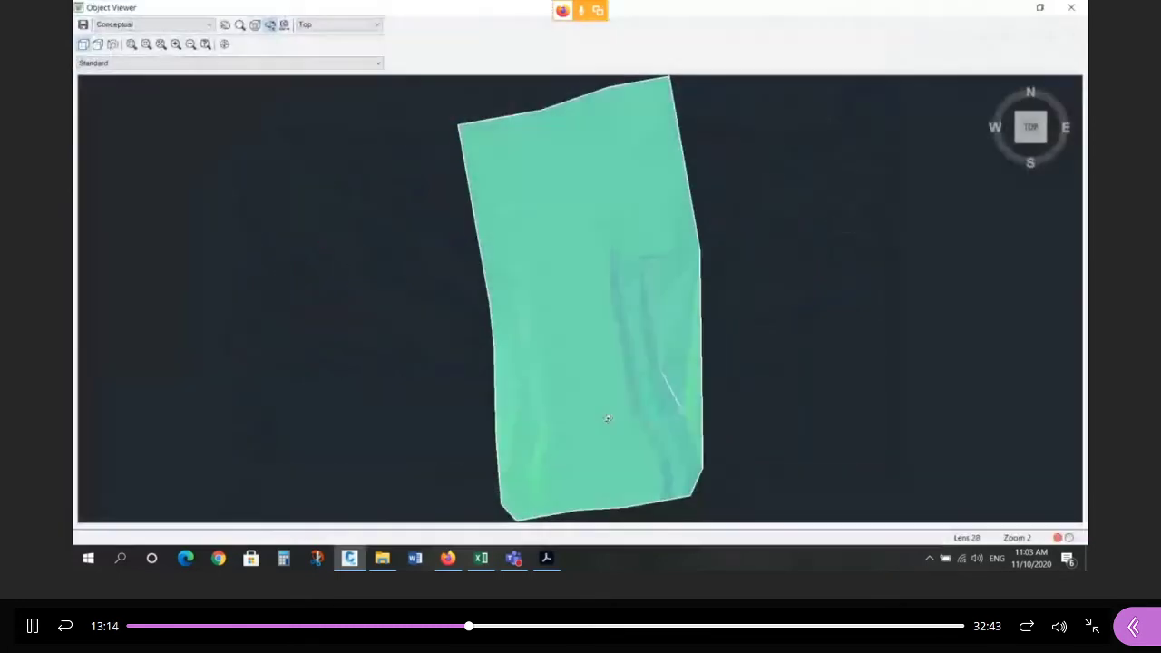
middle_click_drag(609, 420, 648, 278)
scroll(654, 376, "up", 2)
middle_click_drag(705, 433, 684, 343)
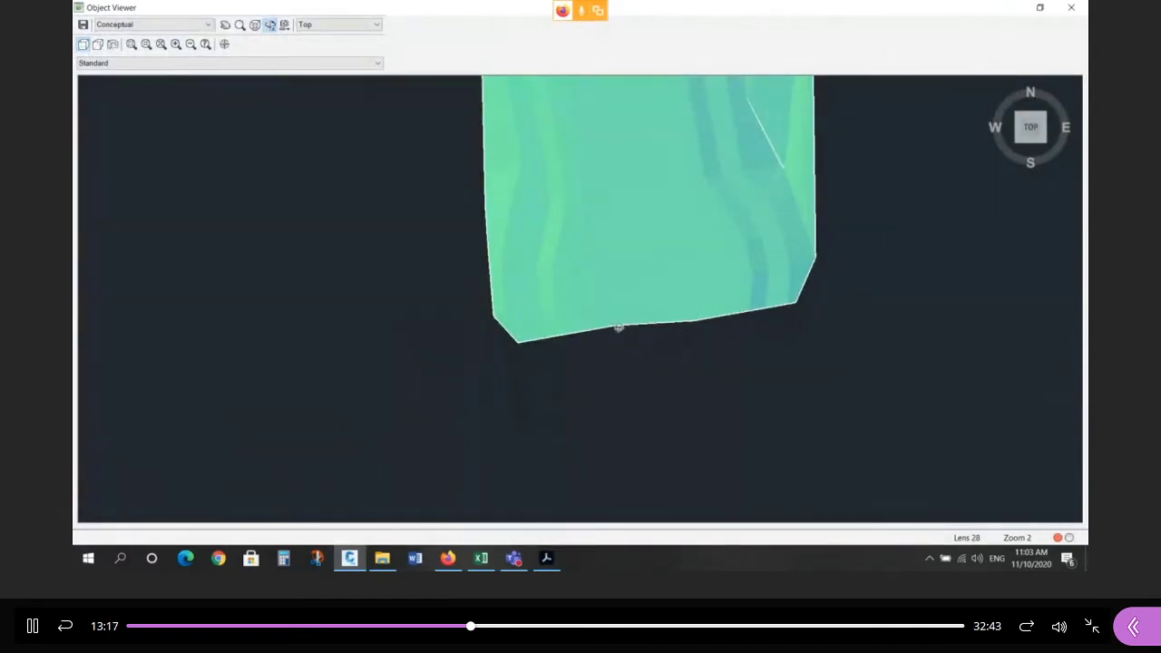
scroll(679, 319, "down", 4)
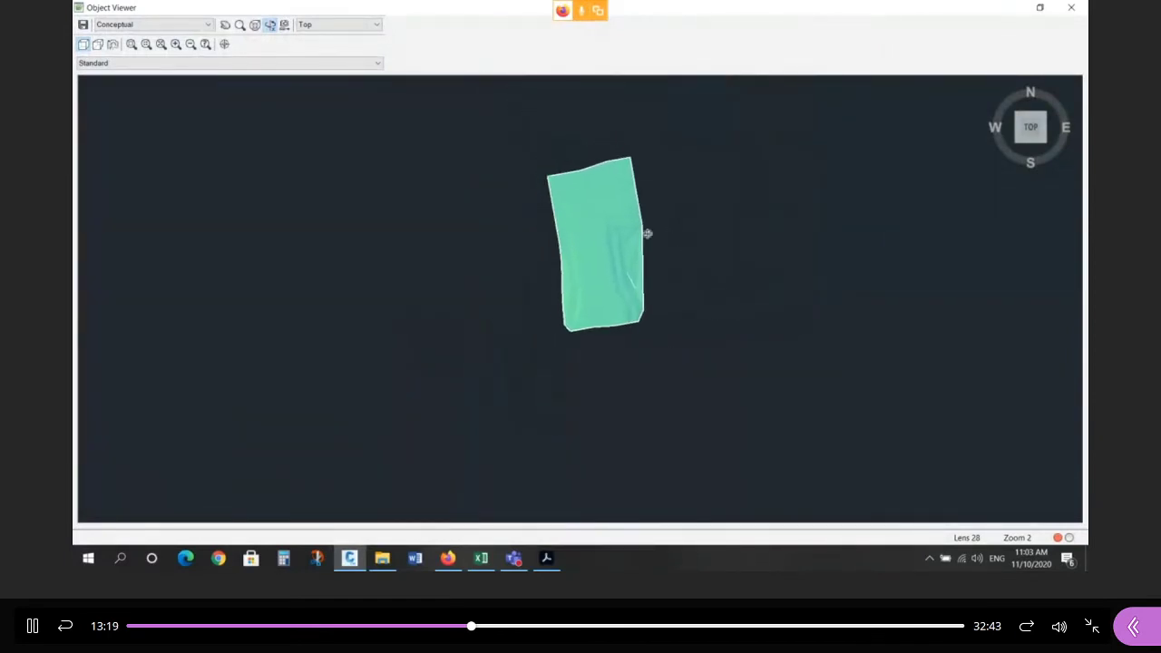
scroll(717, 236, "up", 4)
left_click_drag(719, 239, 735, 233)
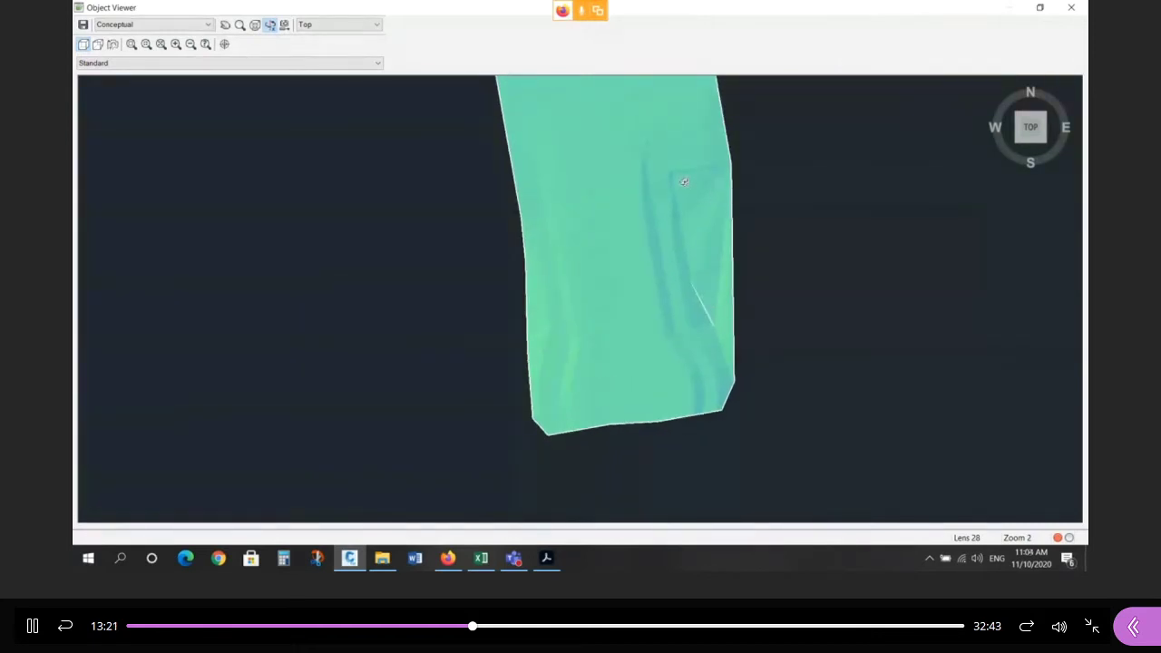
middle_click_drag(677, 212, 700, 314)
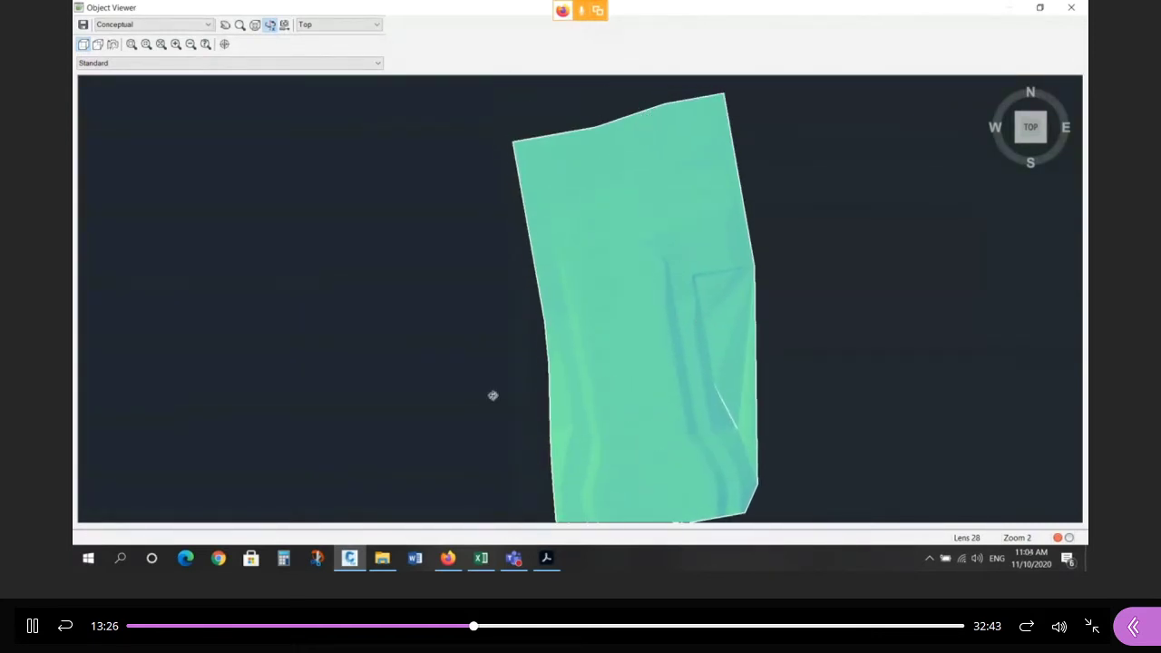
middle_click_drag(606, 348, 638, 264)
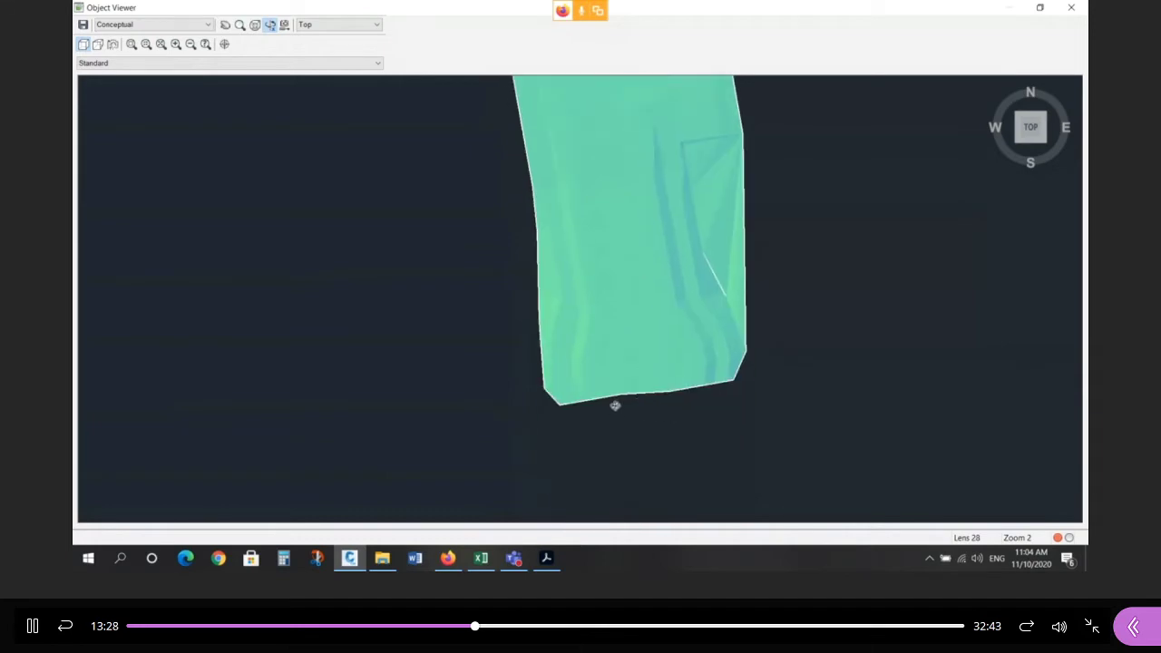
key("Escape")
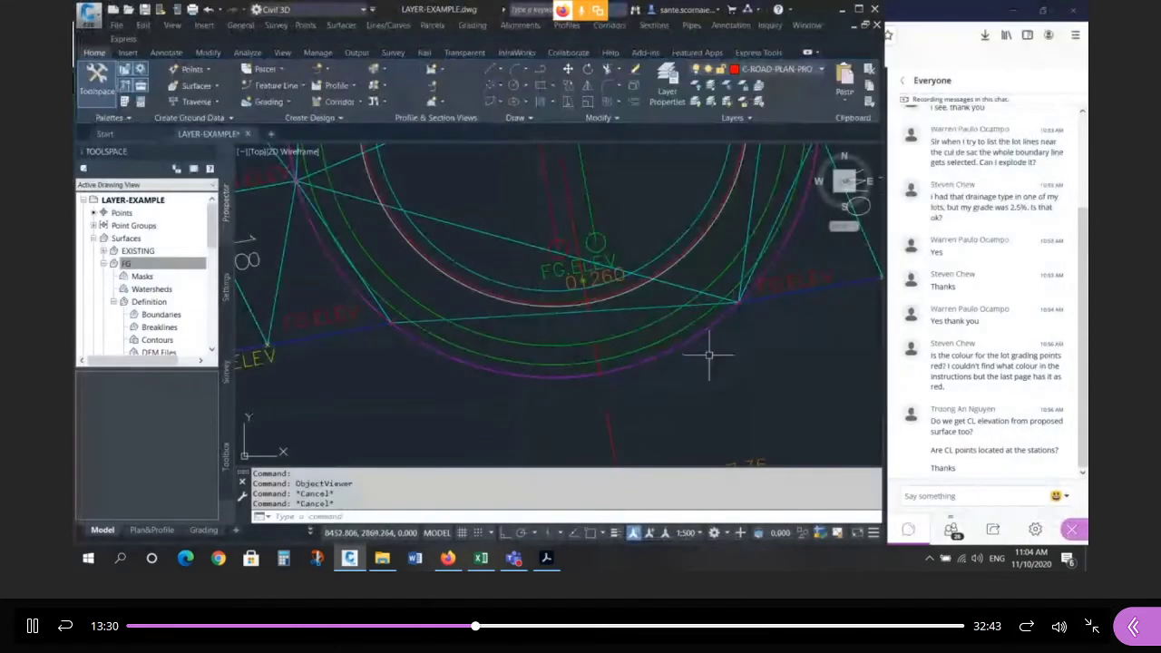
Add the property boundary polyline to the FG surface definition as an outer boundary.
scroll(710, 355, "down", 7)
left_click(695, 231)
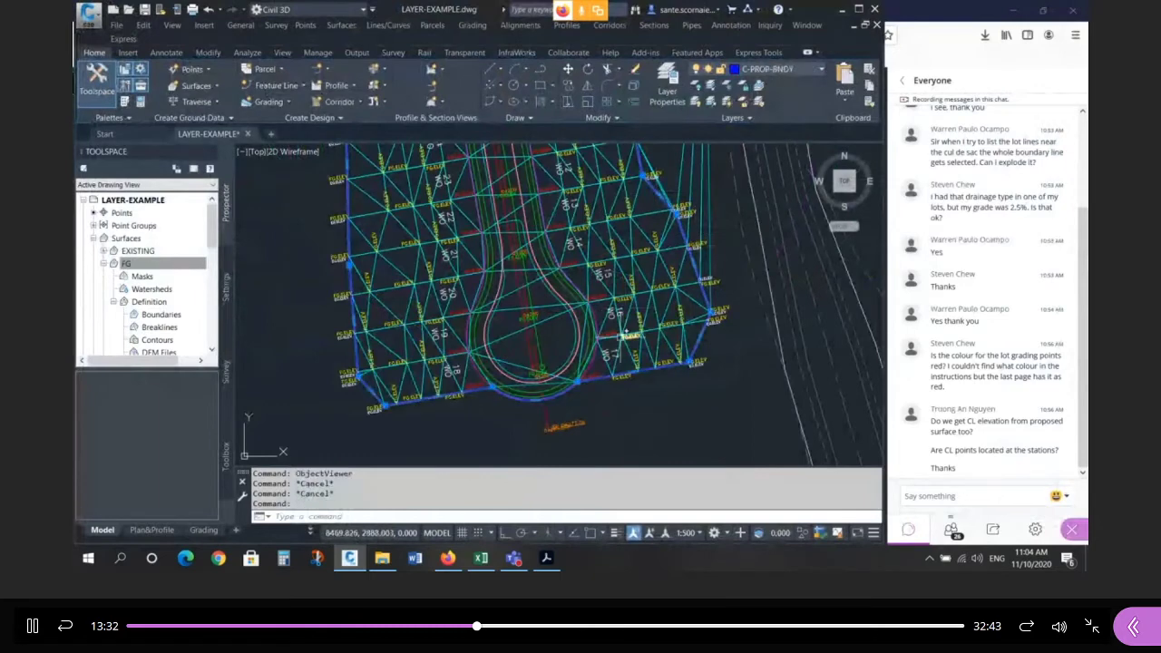
key("Escape")
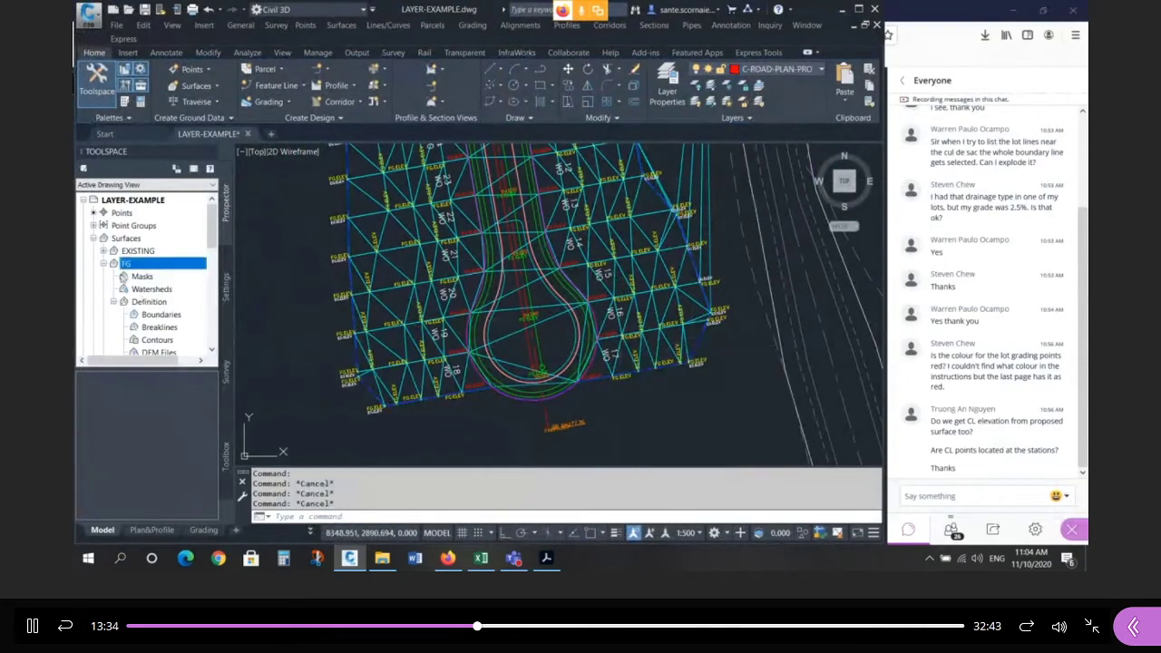
right_click(150, 314)
left_click(186, 319)
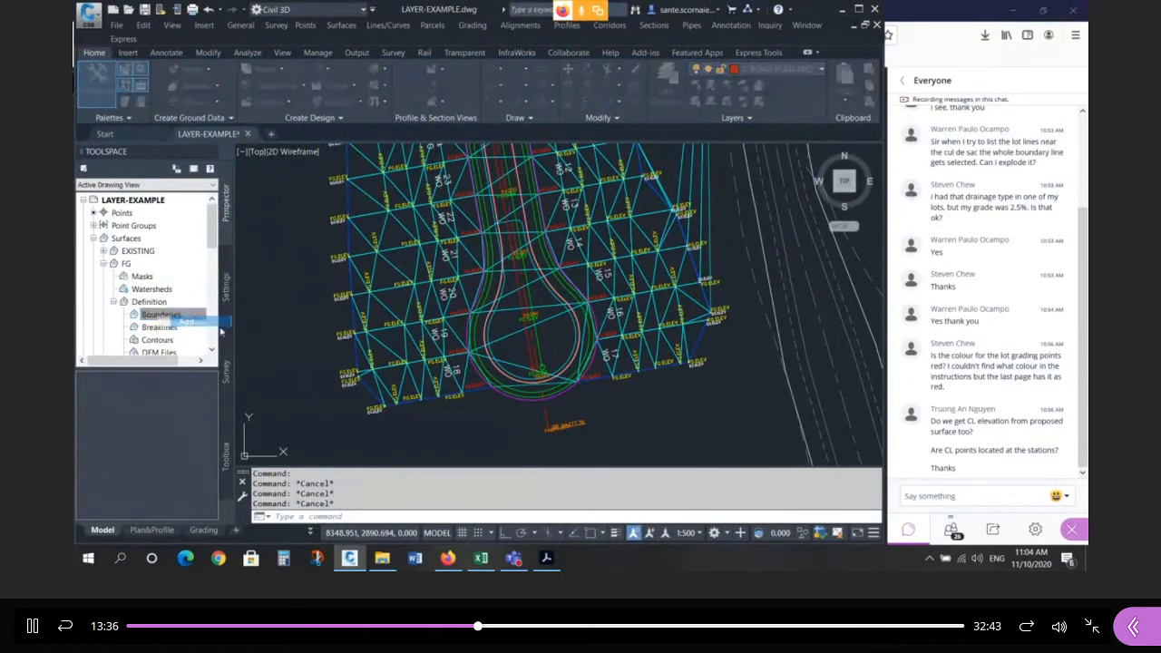
left_click(531, 335)
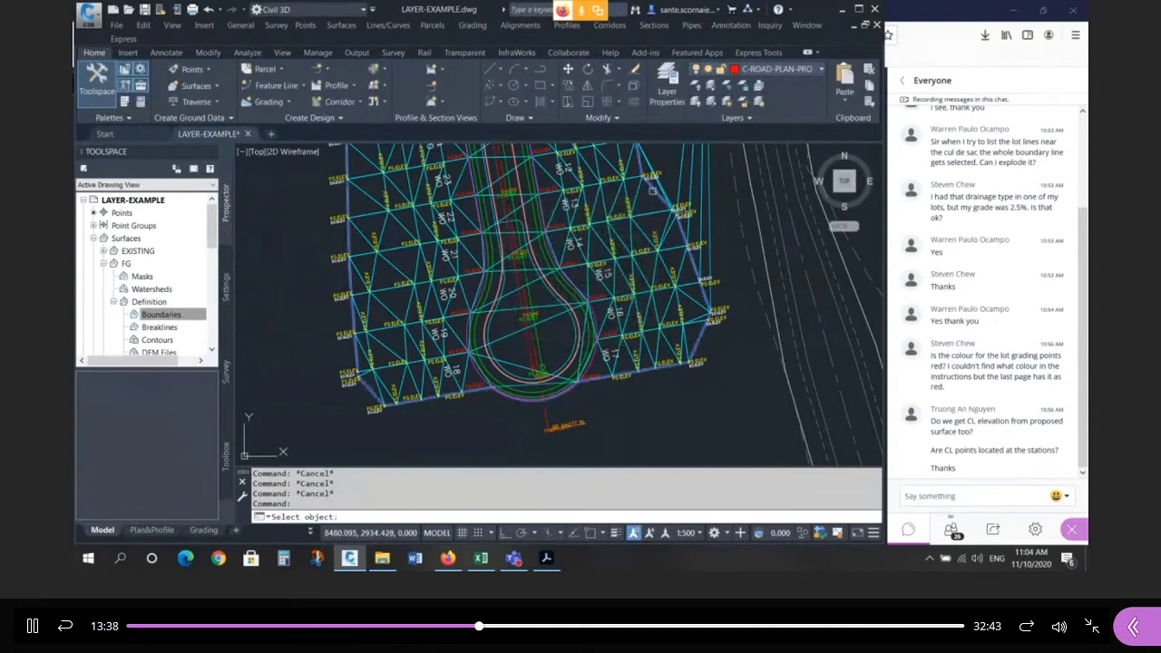
left_click(667, 257)
Check the FG triangulation along the property boundary at the north lots and the east side.
scroll(618, 342, "down", 5)
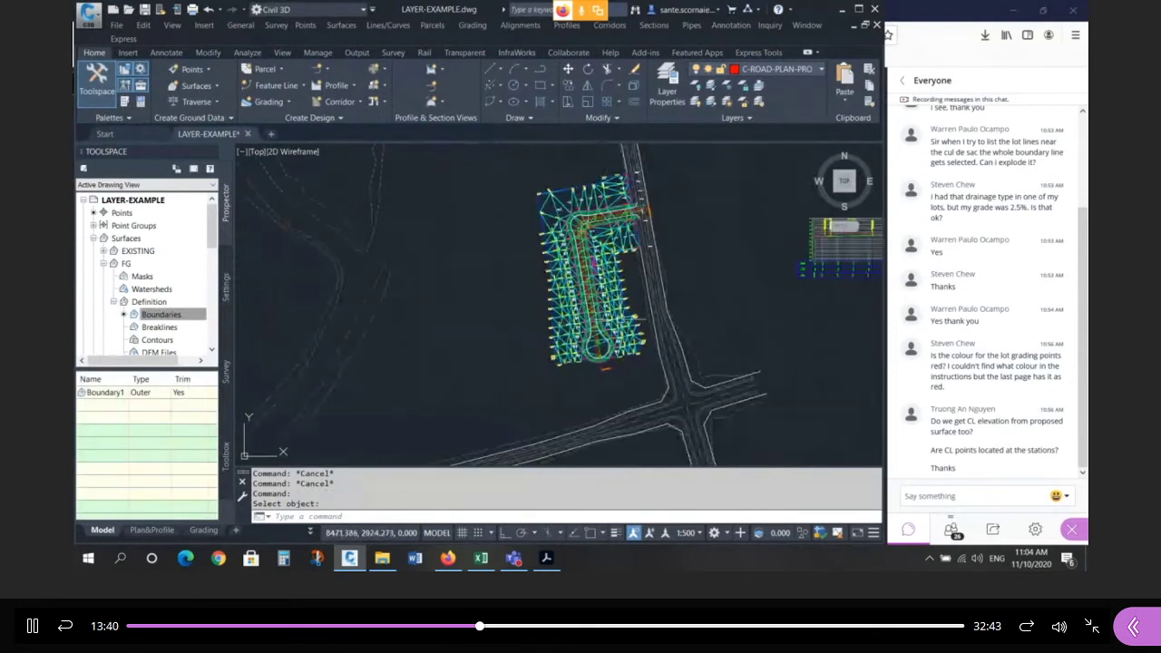
scroll(599, 168, "up", 6)
scroll(622, 184, "down", 2)
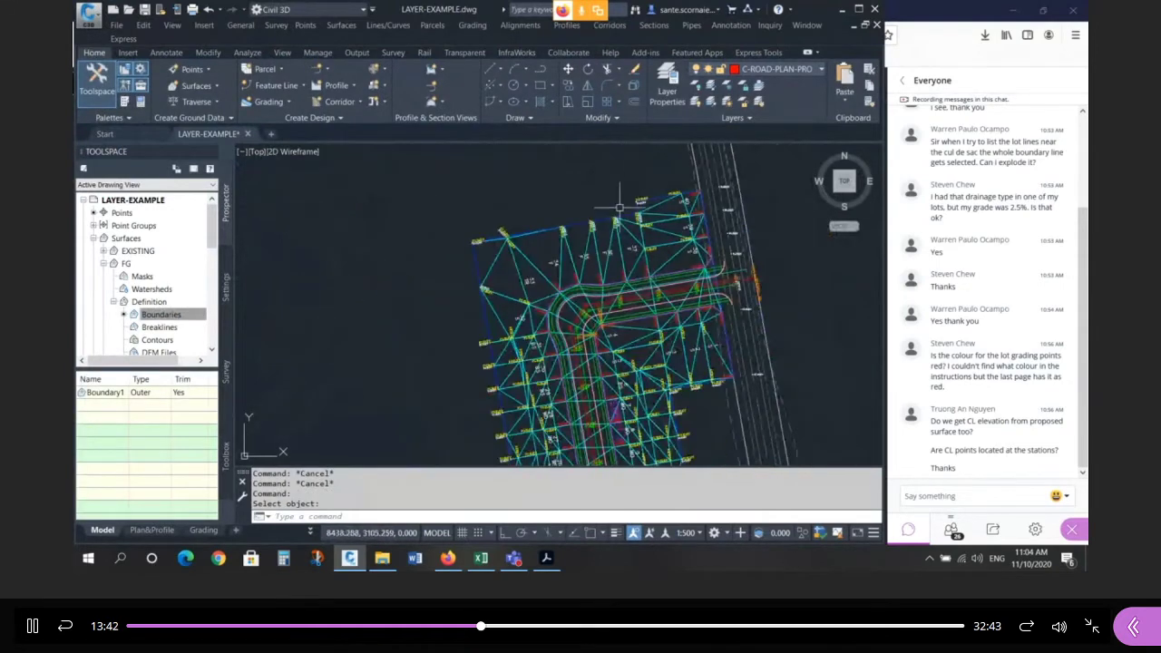
scroll(621, 208, "up", 3)
scroll(624, 195, "down", 4)
scroll(653, 268, "up", 3)
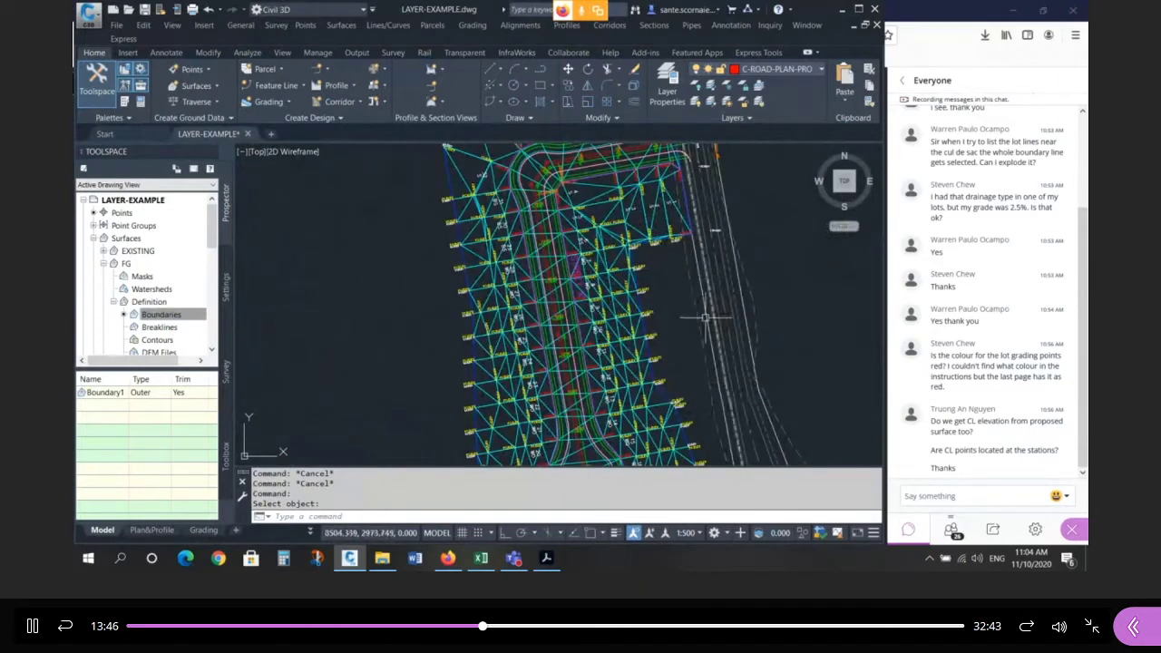
Undo the outer boundary that was added to the FG surface from the property polyline.
type("u")
key("Return")
key("Return")
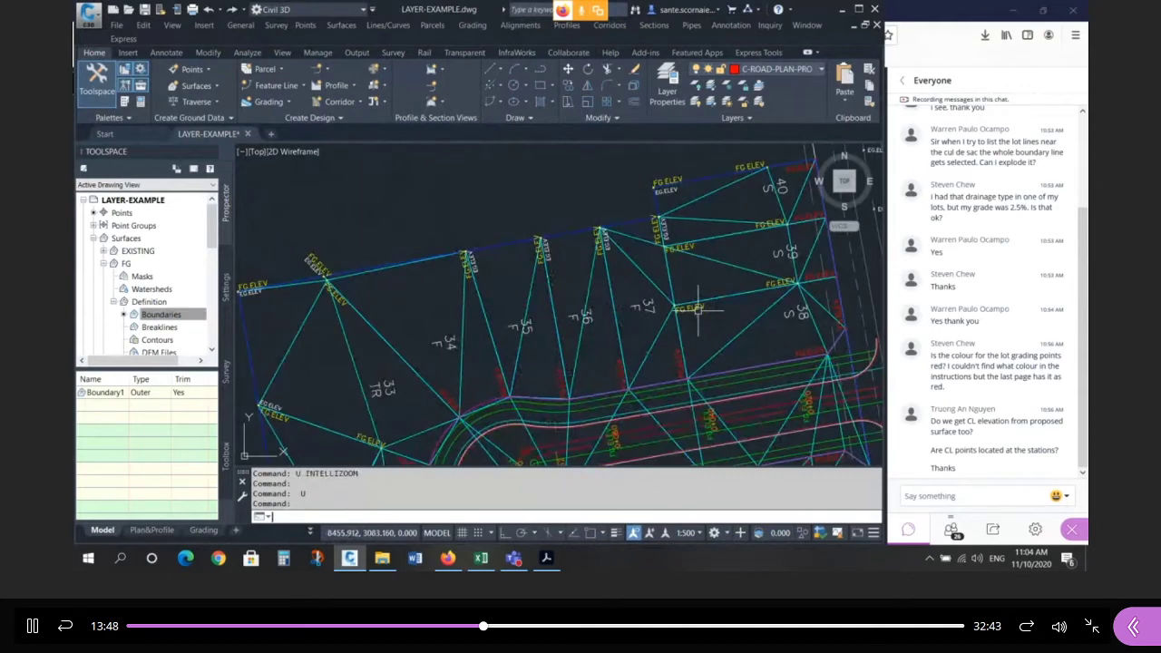
key("Return")
key("Return")
key("Return")
key("Return")
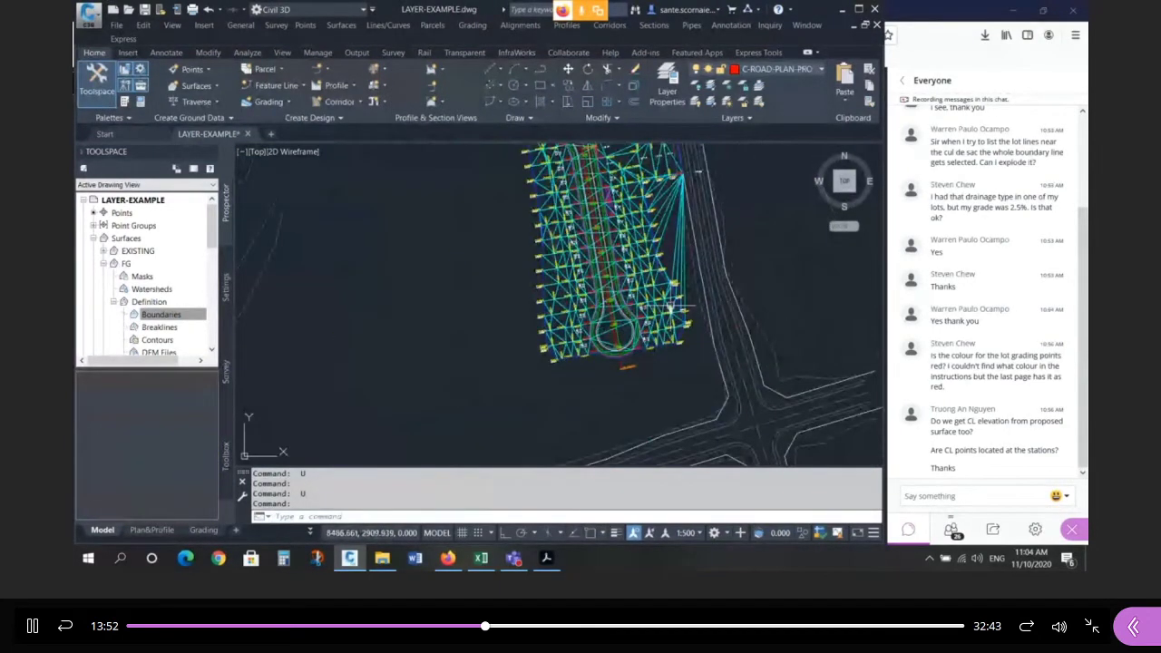
key("Return")
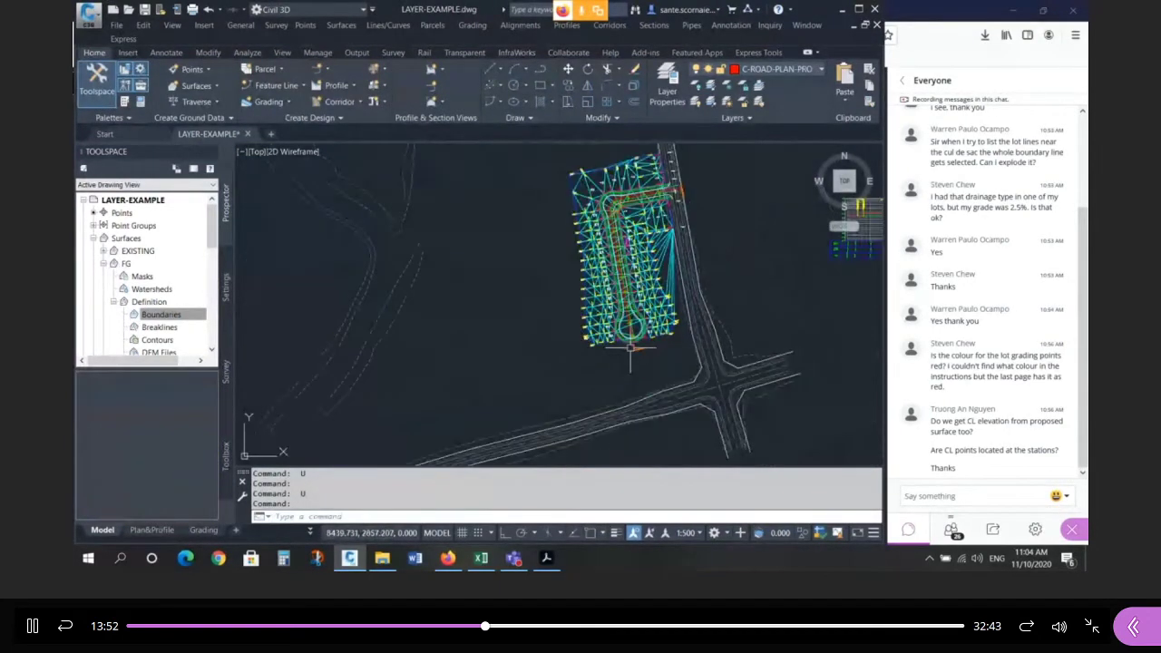
Delete the FG surface's triangulation lines that lie outside the property boundary along the north lots.
scroll(168, 305, "down", 2)
right_click(167, 303)
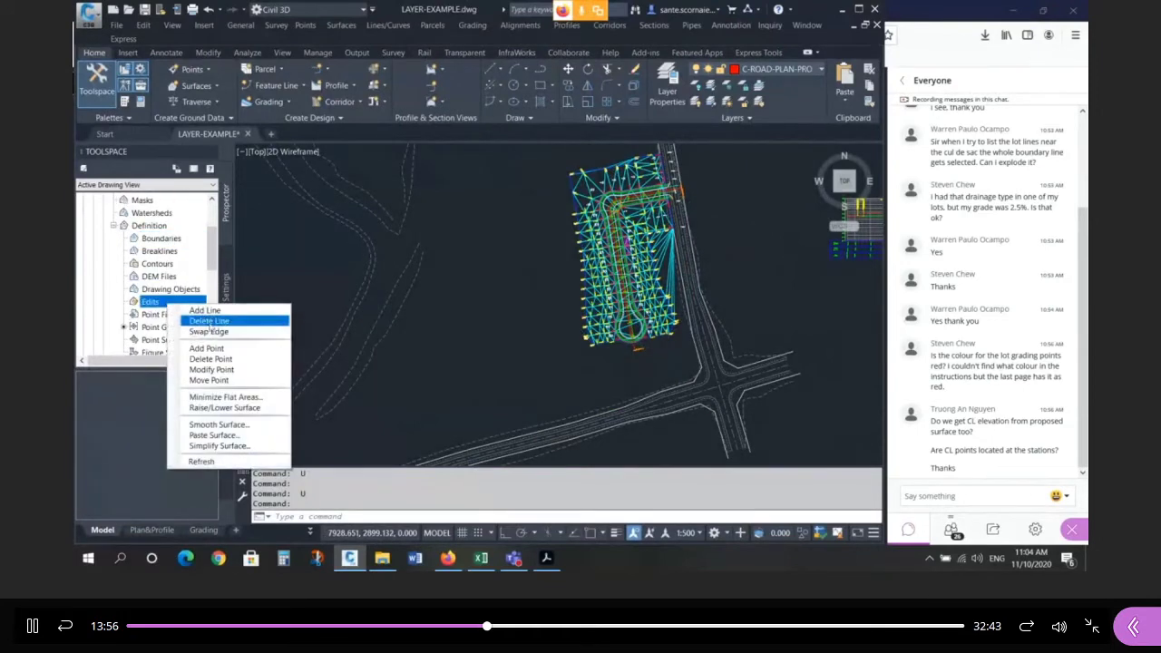
left_click(210, 321)
scroll(624, 145, "up", 5)
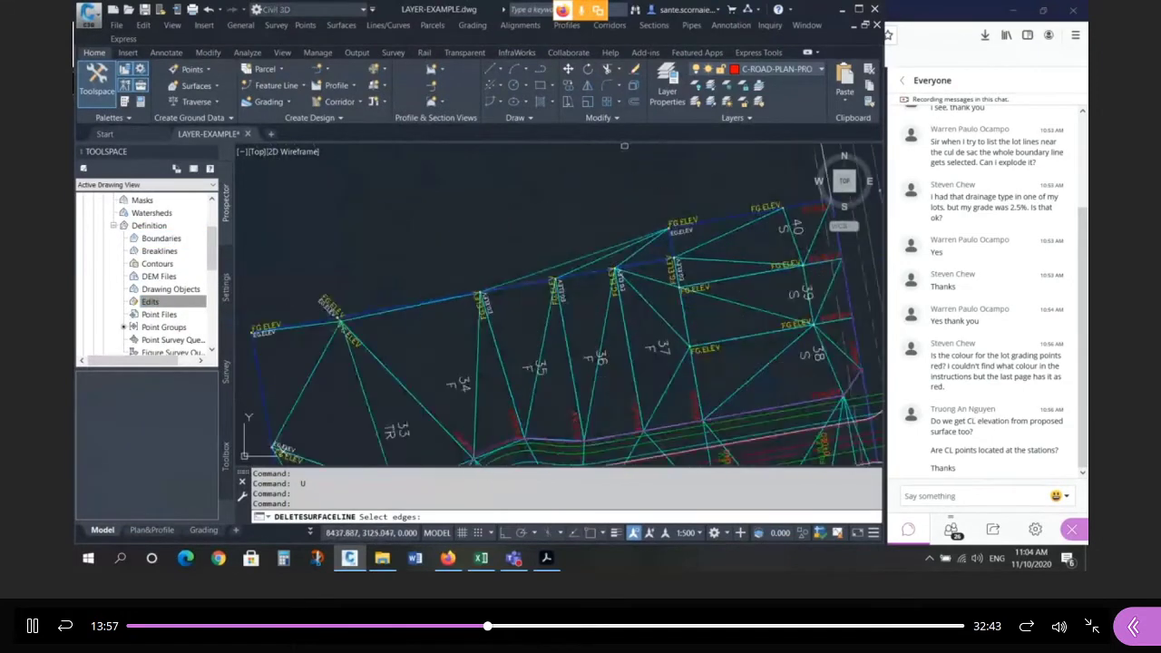
scroll(624, 145, "up", 2)
left_click(683, 283)
left_click(606, 234)
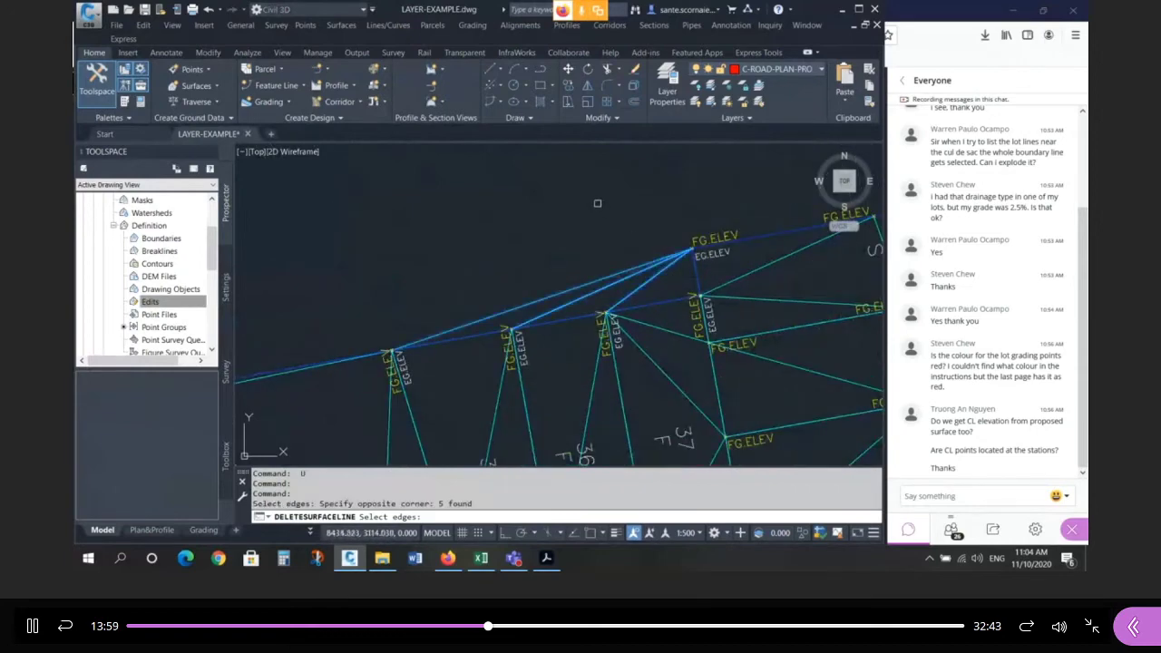
scroll(597, 204, "down", 6)
Delete the long FG triangulation lines spanning the open area outside the lots on the east side.
scroll(599, 182, "up", 5)
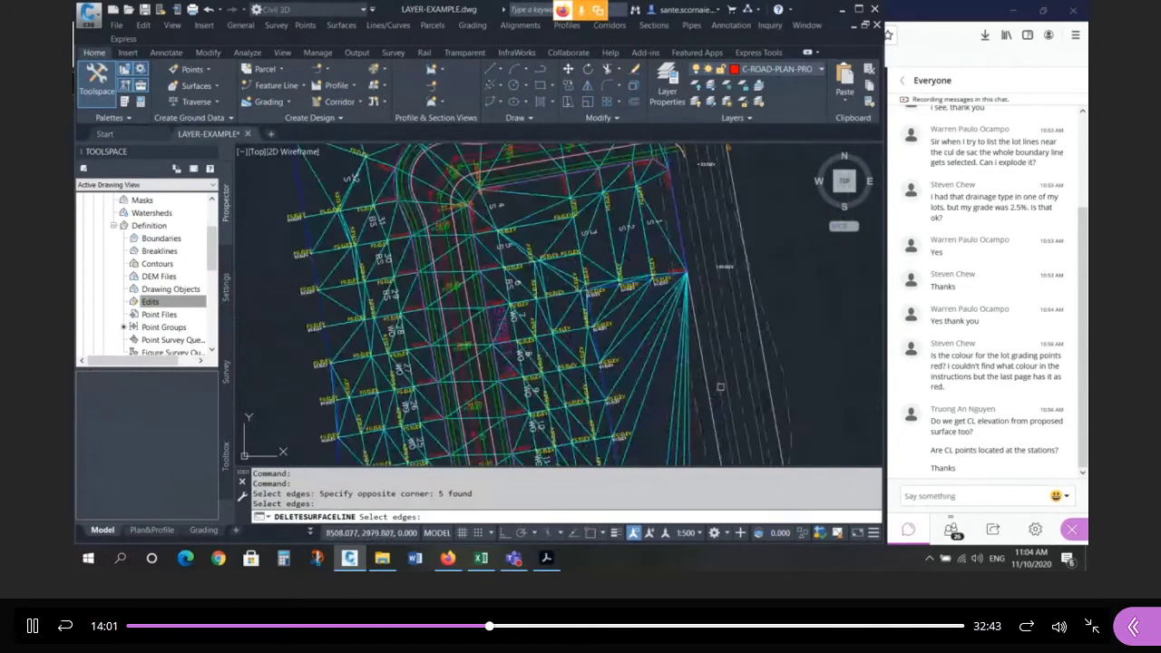
left_click(534, 241)
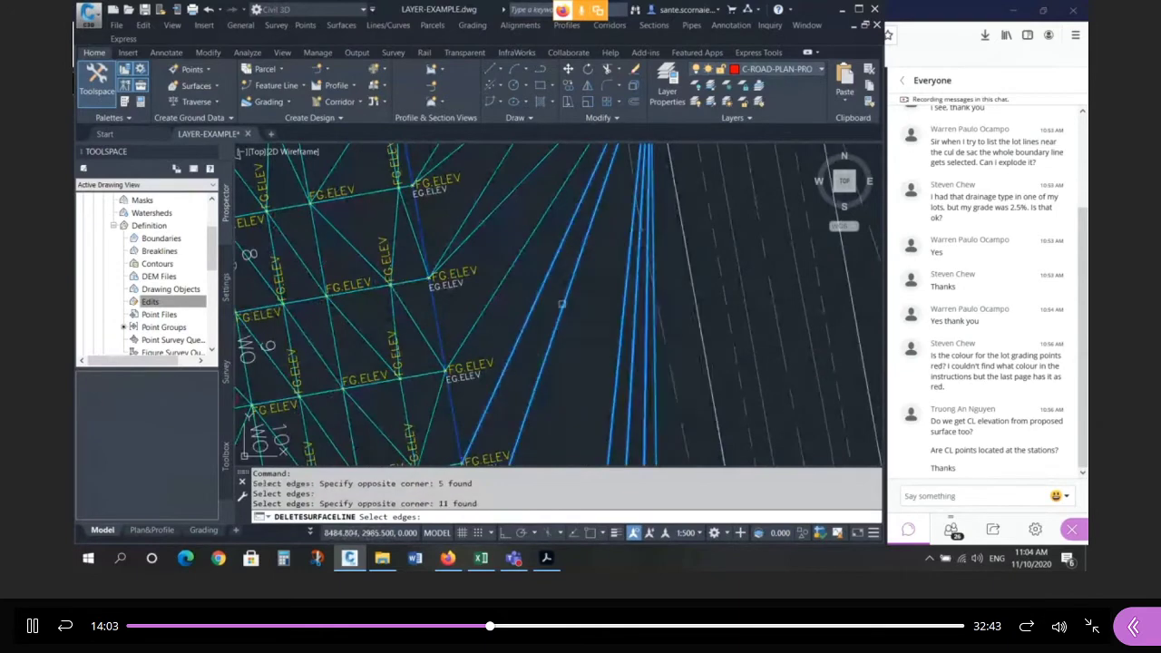
scroll(563, 272, "down", 2)
scroll(563, 273, "up", 3)
left_click(597, 338)
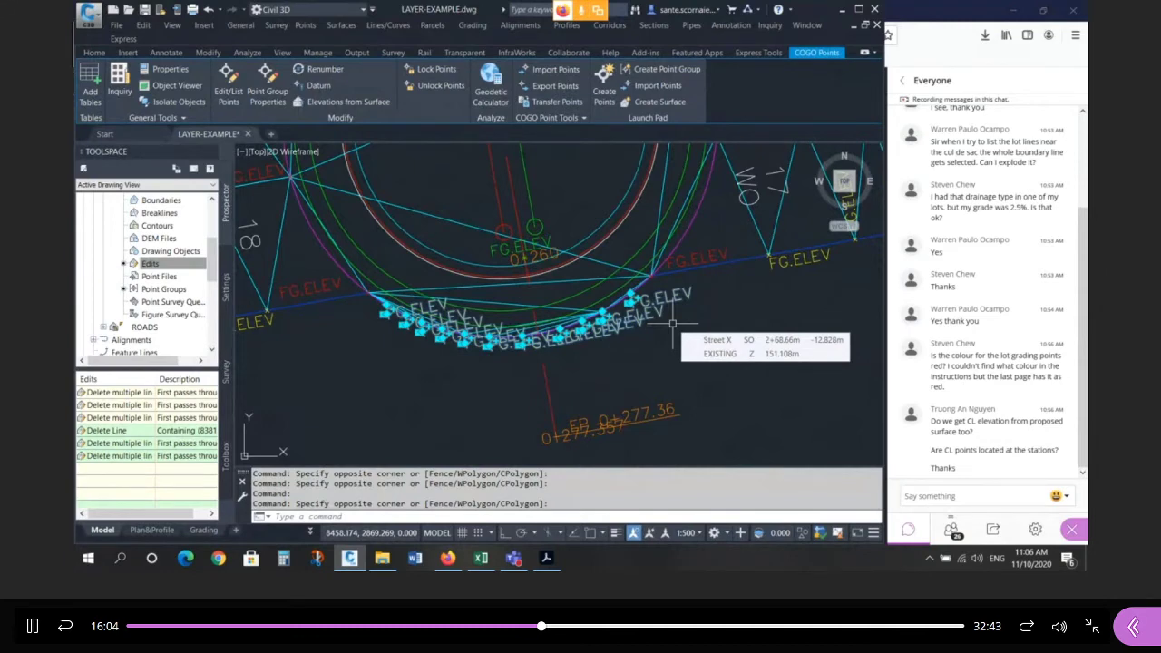
Move the selected FG.ELEV points along the south edge of the cul-de-sac to the DEFPOINTS layer and clear the selection.
type("CH")
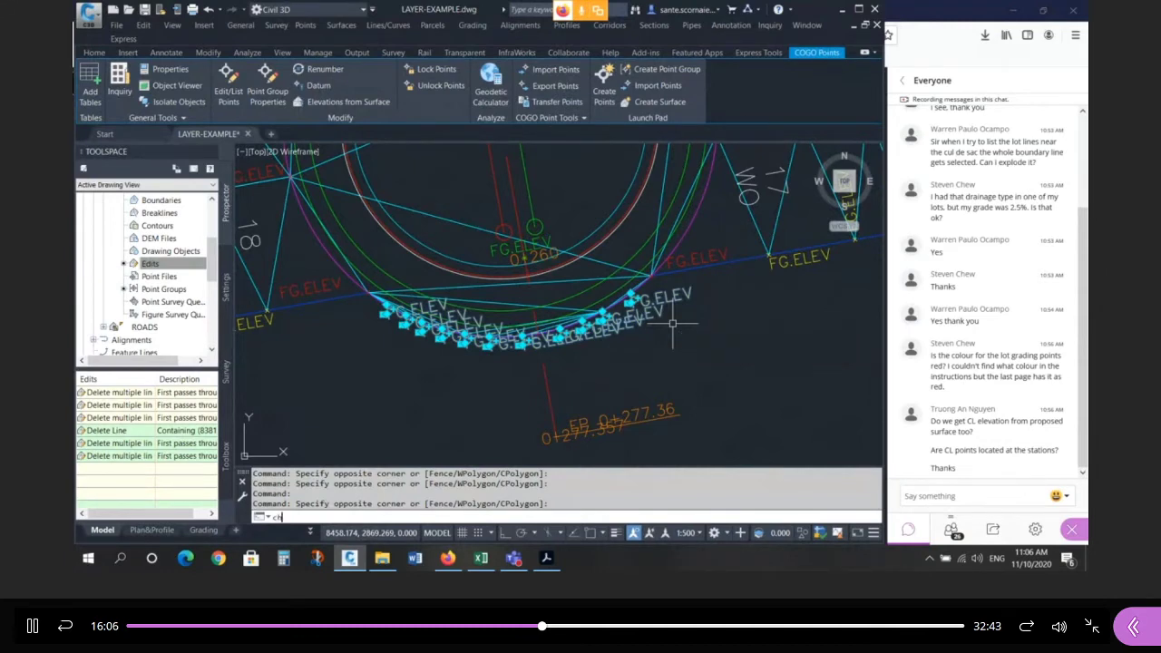
key("Return")
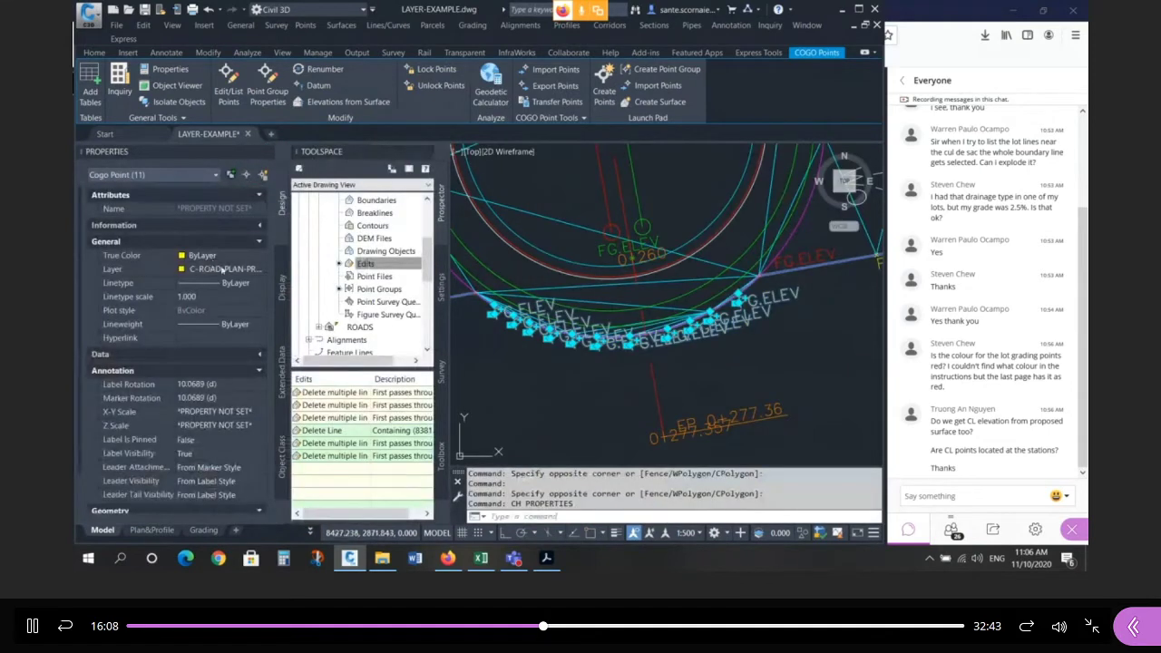
left_click(222, 269)
left_click(223, 270)
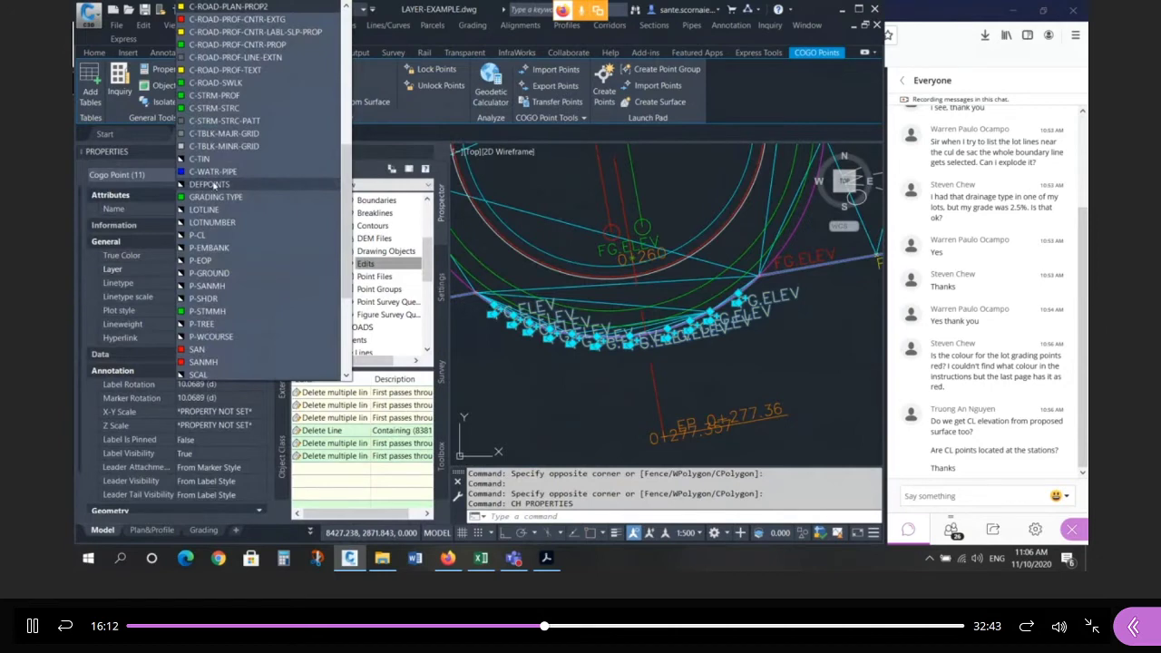
left_click(215, 185)
key("Escape")
key("Escape")
key("Escape")
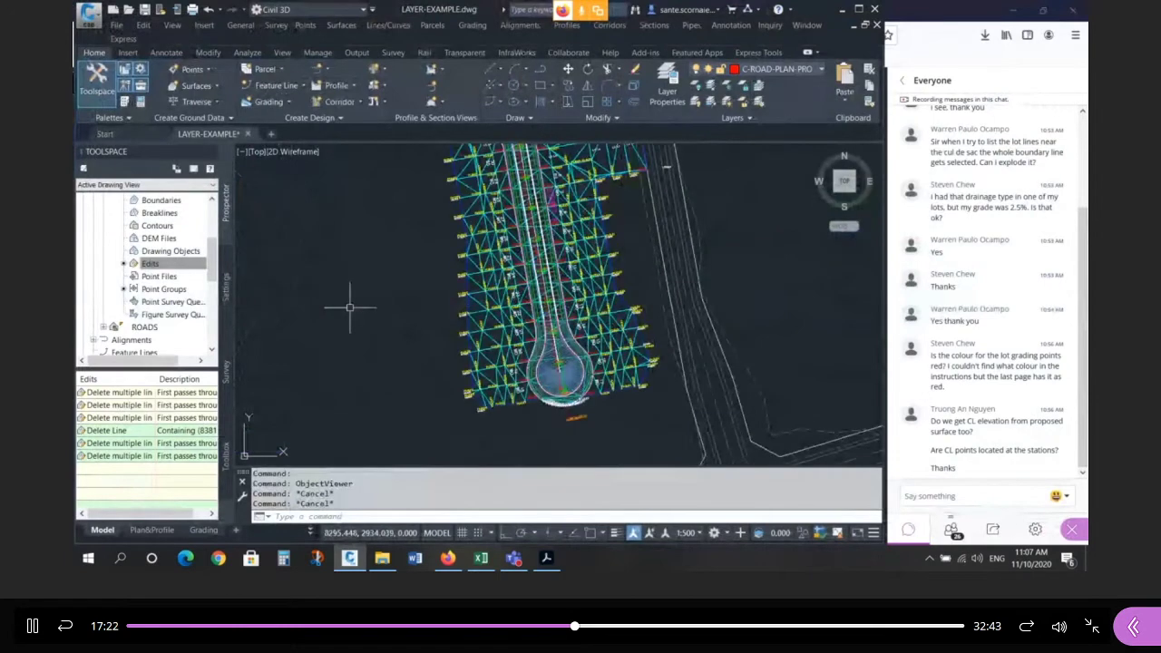
Set the surface style of the EXISTING surface to TIN-VIEW.
scroll(191, 292, "up", 2)
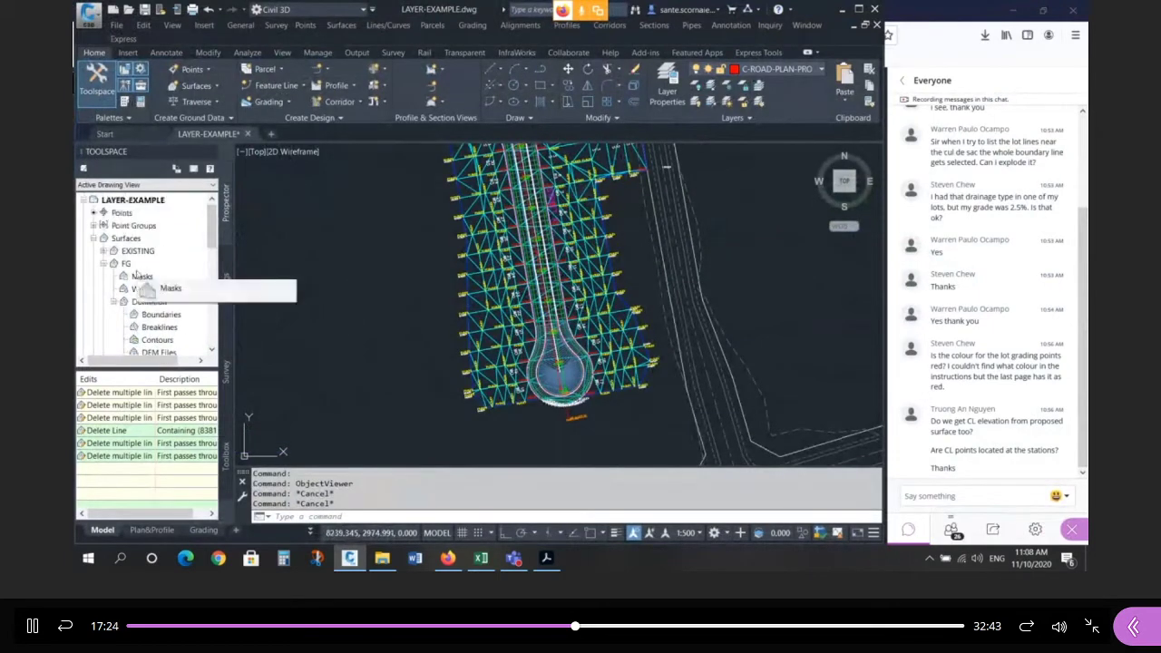
right_click(164, 252)
left_click(170, 260)
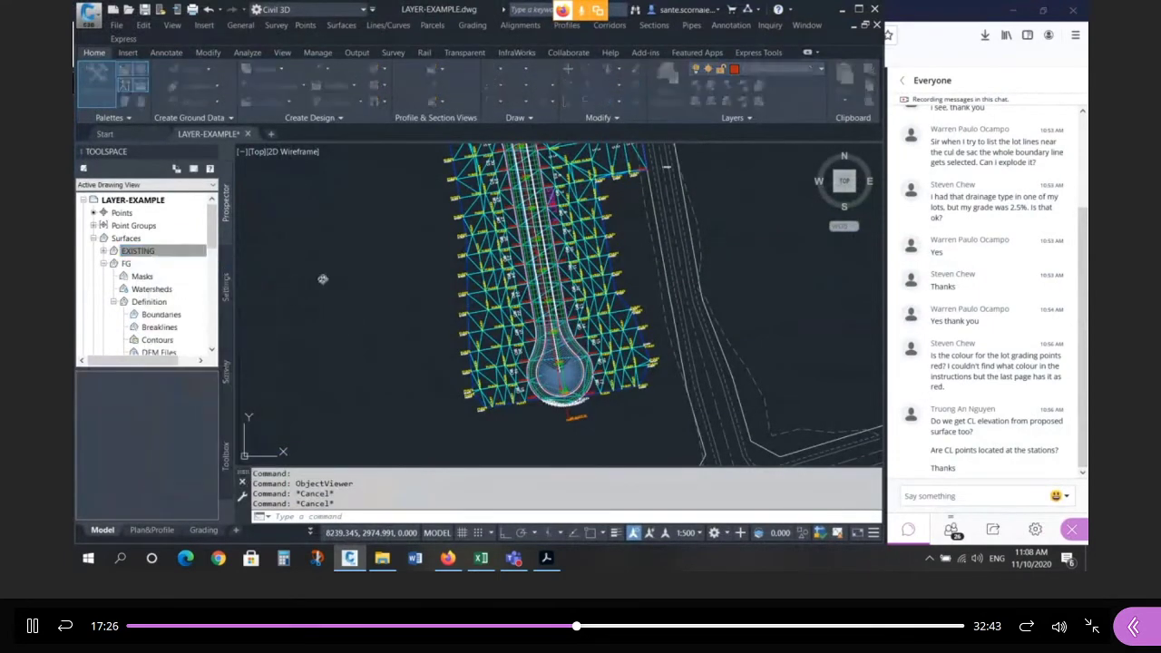
left_click(227, 187)
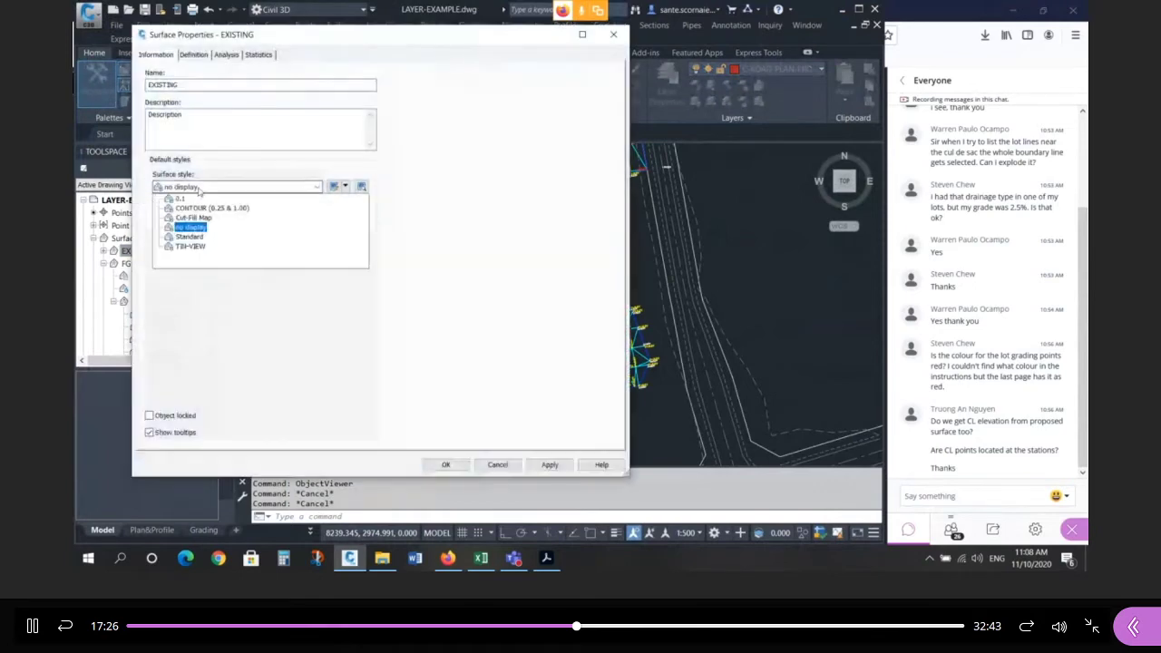
left_click(192, 227)
left_click(445, 464)
Examine the EXISTING and FG surfaces together in the Object Viewer from a tilted view, and close the viewer.
scroll(543, 281, "up", 5)
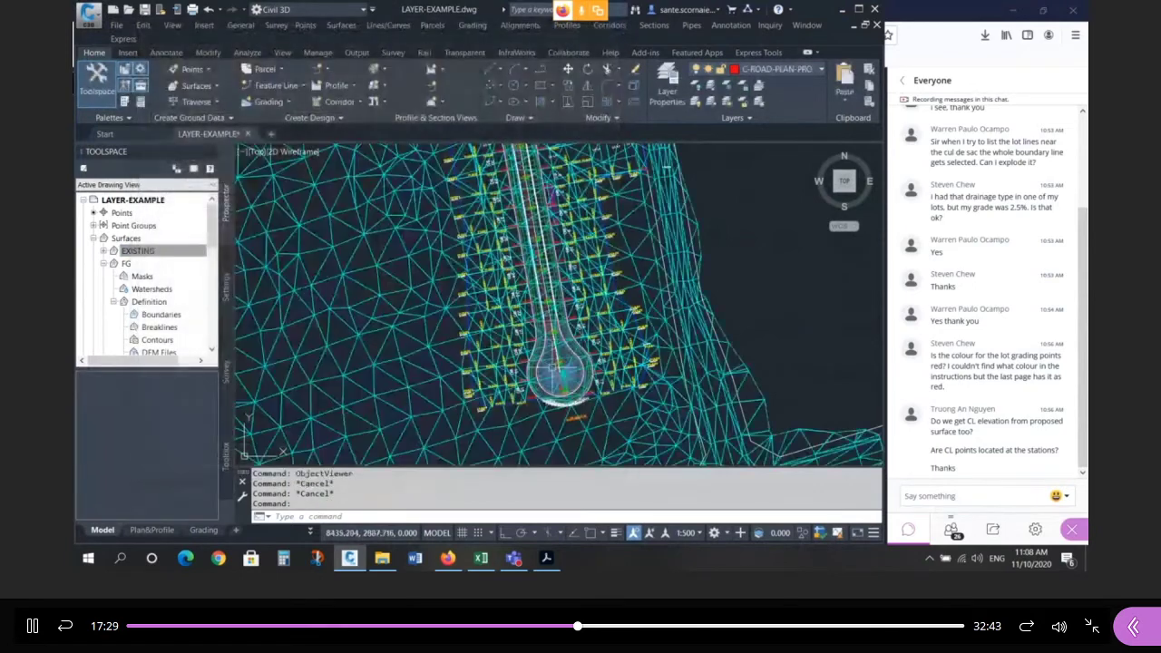
left_click(543, 281)
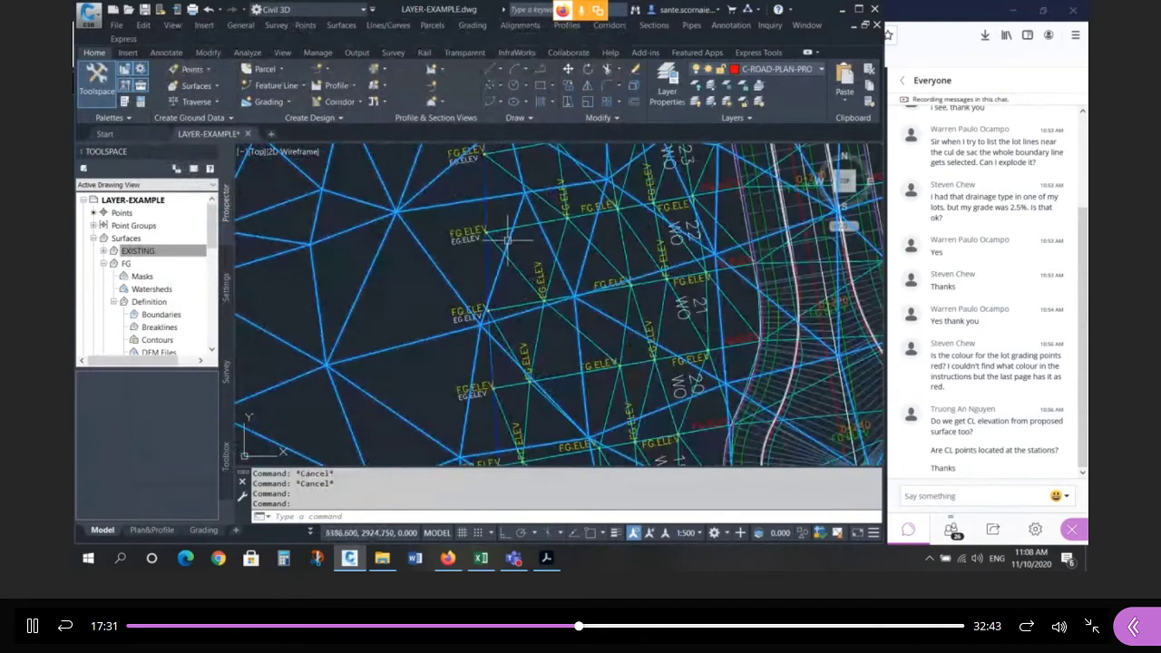
right_click(543, 282)
left_click(562, 402)
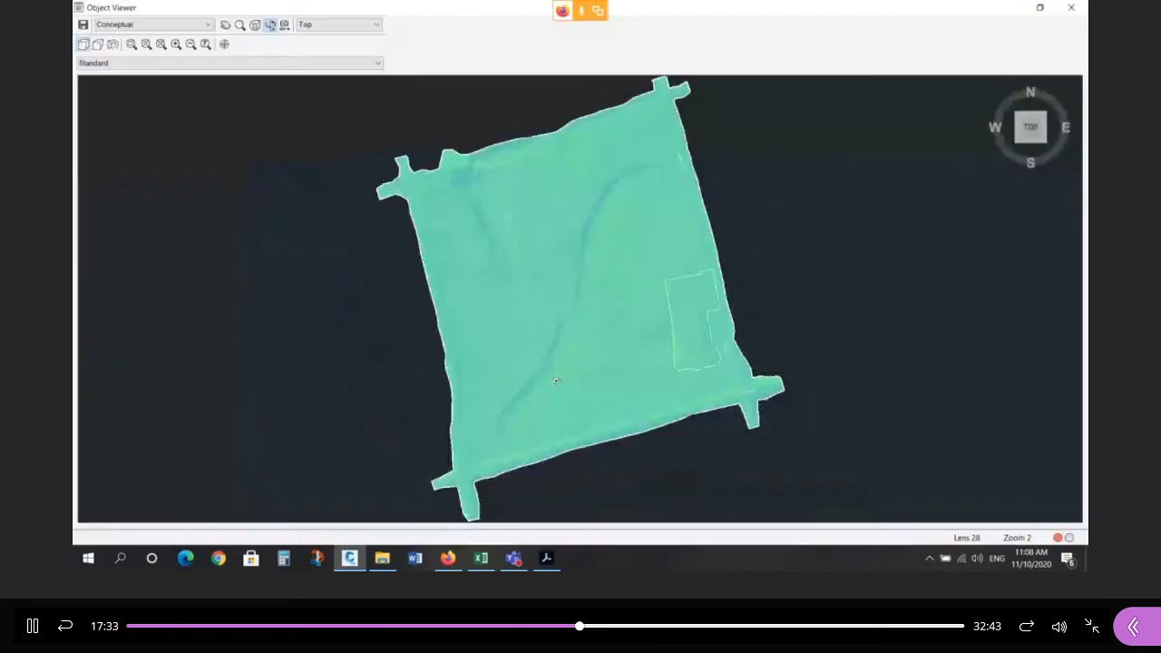
mouse_move(661, 391)
left_mouse_down()
mouse_move(589, 422)
mouse_move(618, 310)
left_mouse_up()
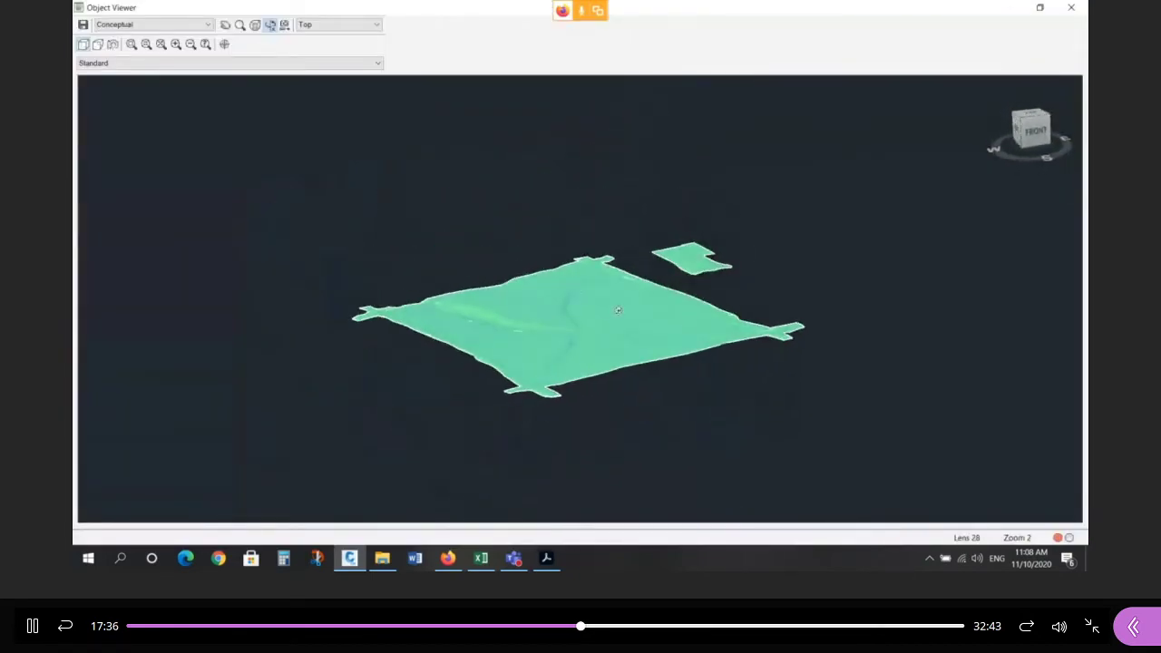
left_click_drag(699, 261, 695, 242)
key("Escape")
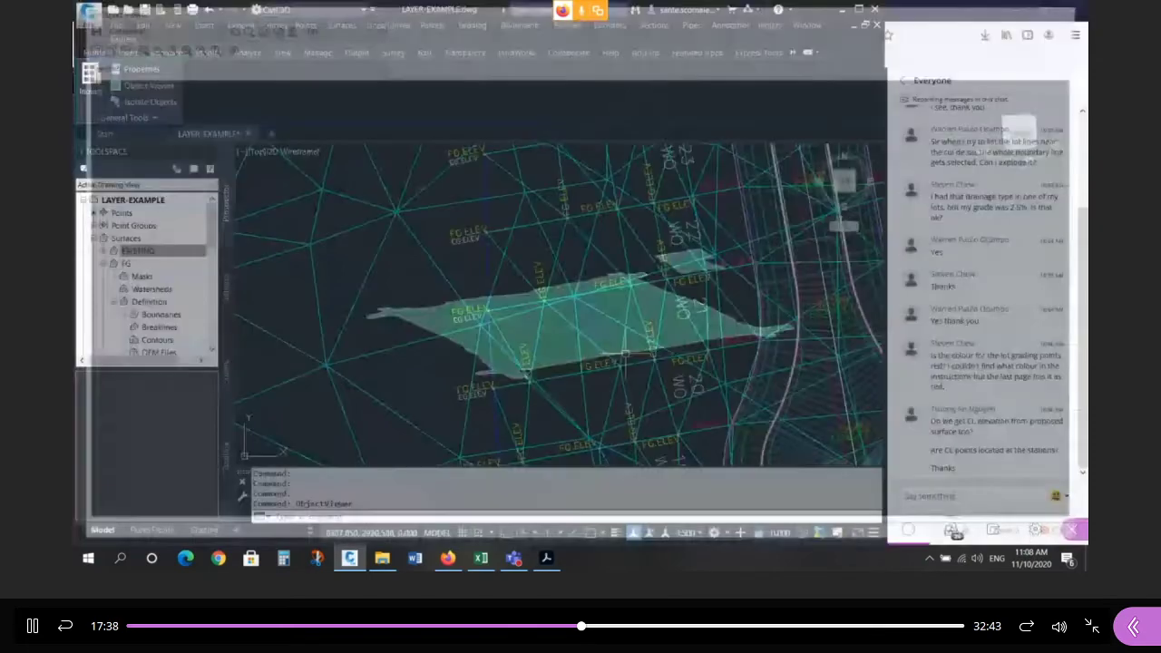
key("Escape")
key("Escape")
middle_click_drag(605, 308, 576, 295)
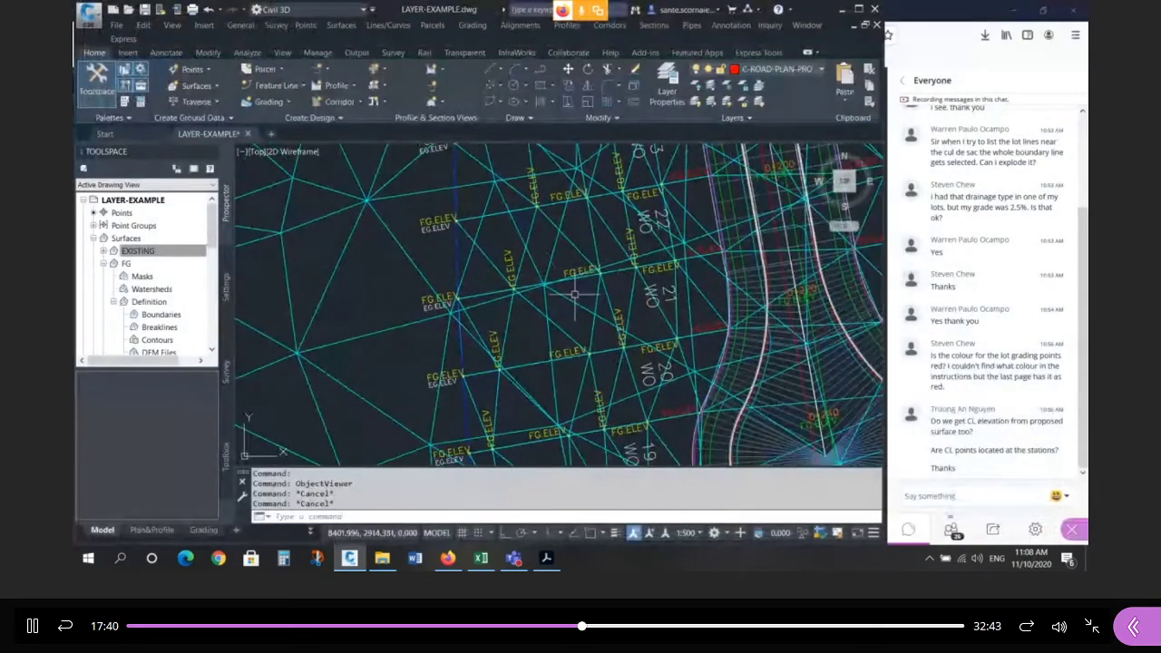
Check which surface style is assigned in the FG surface's properties and close them without changes.
left_click(575, 295)
right_click(573, 246)
left_click(627, 398)
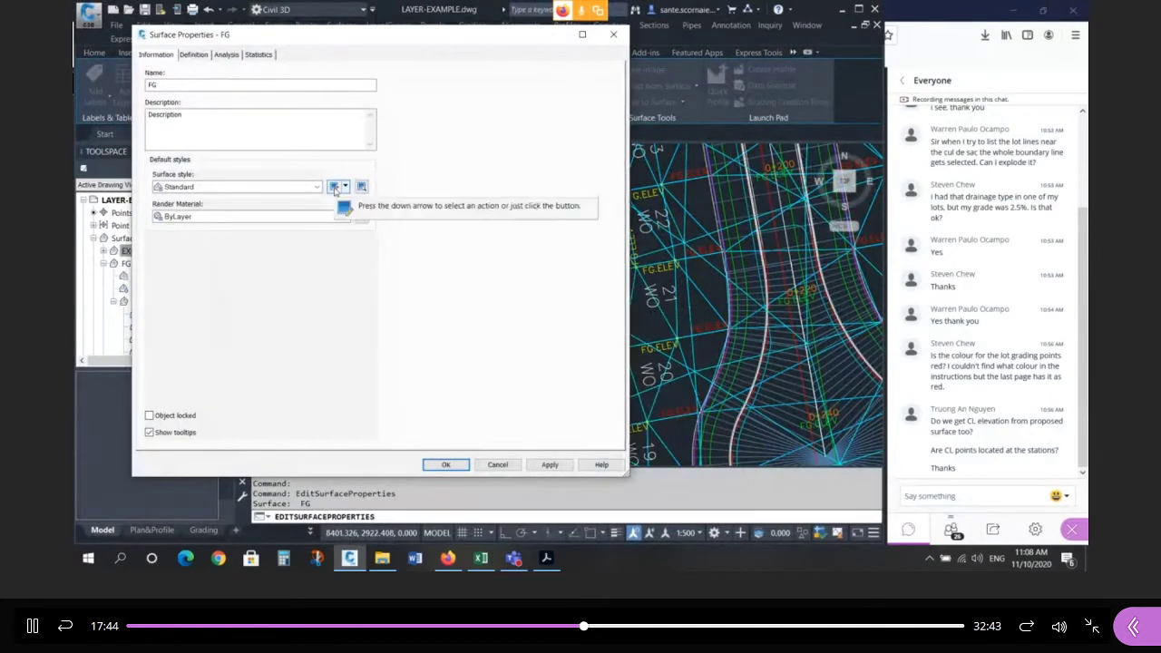
key("Escape")
Set the surface style of the EXISTING surface to Standard.
right_click(168, 248)
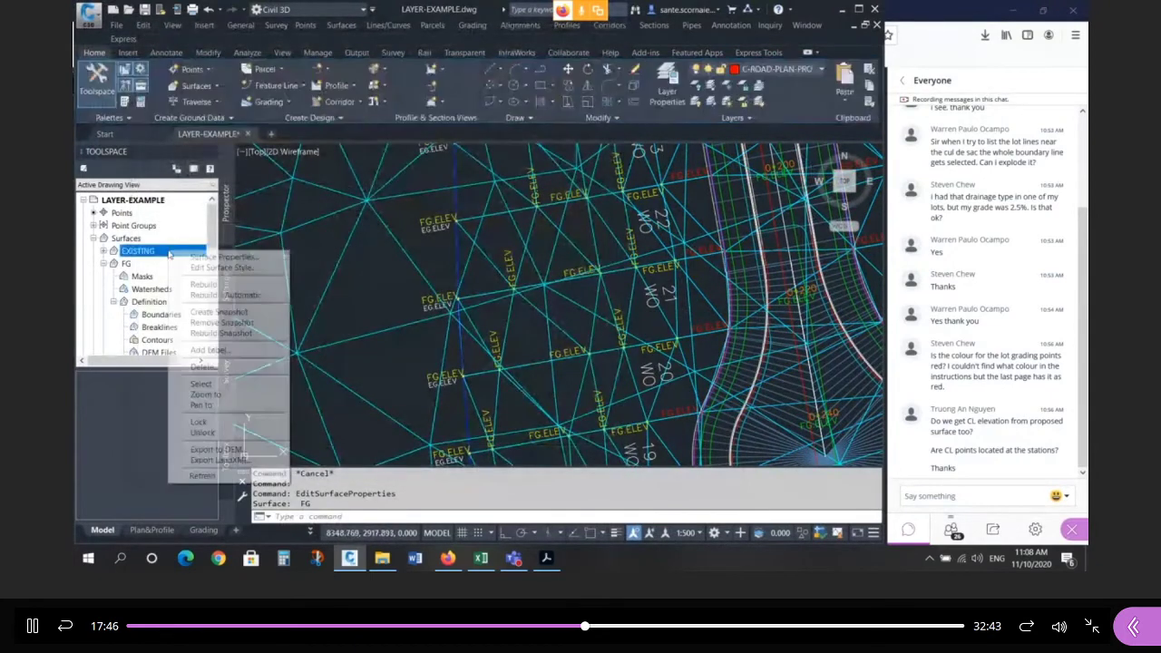
left_click(192, 260)
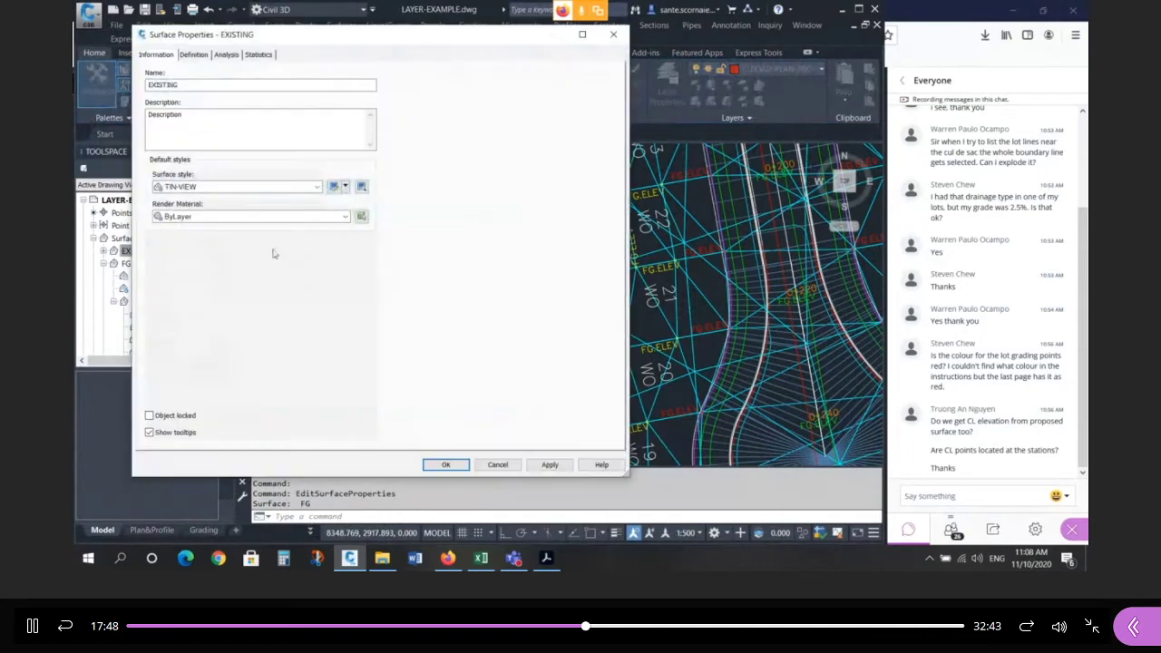
left_click(227, 187)
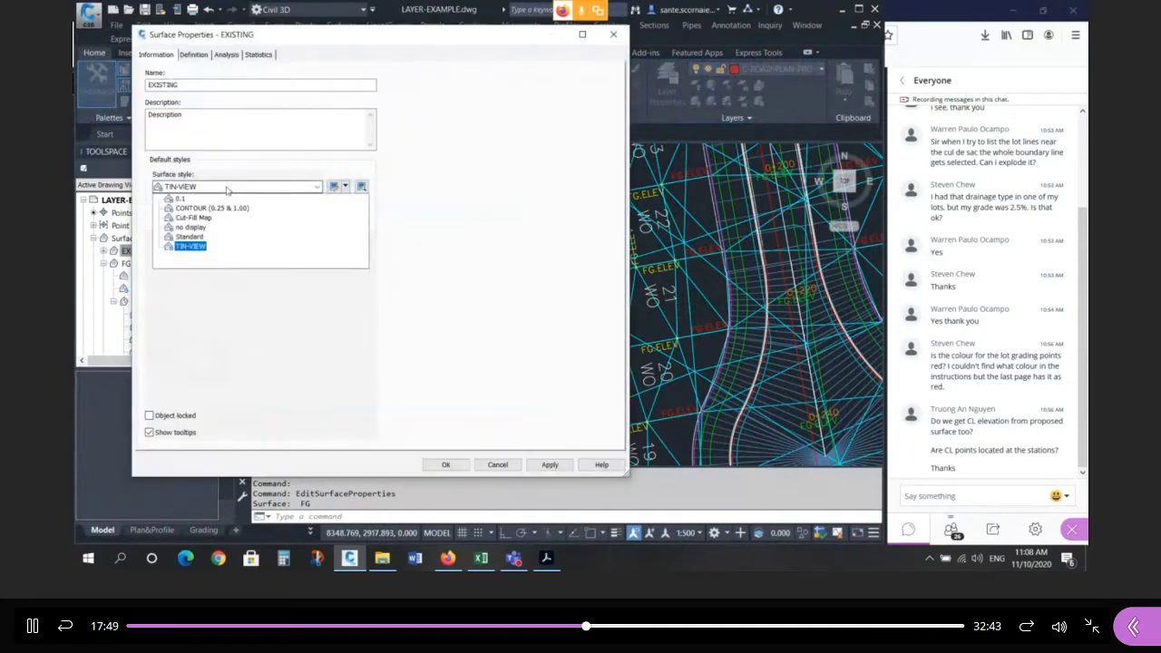
left_click(188, 237)
left_click(443, 465)
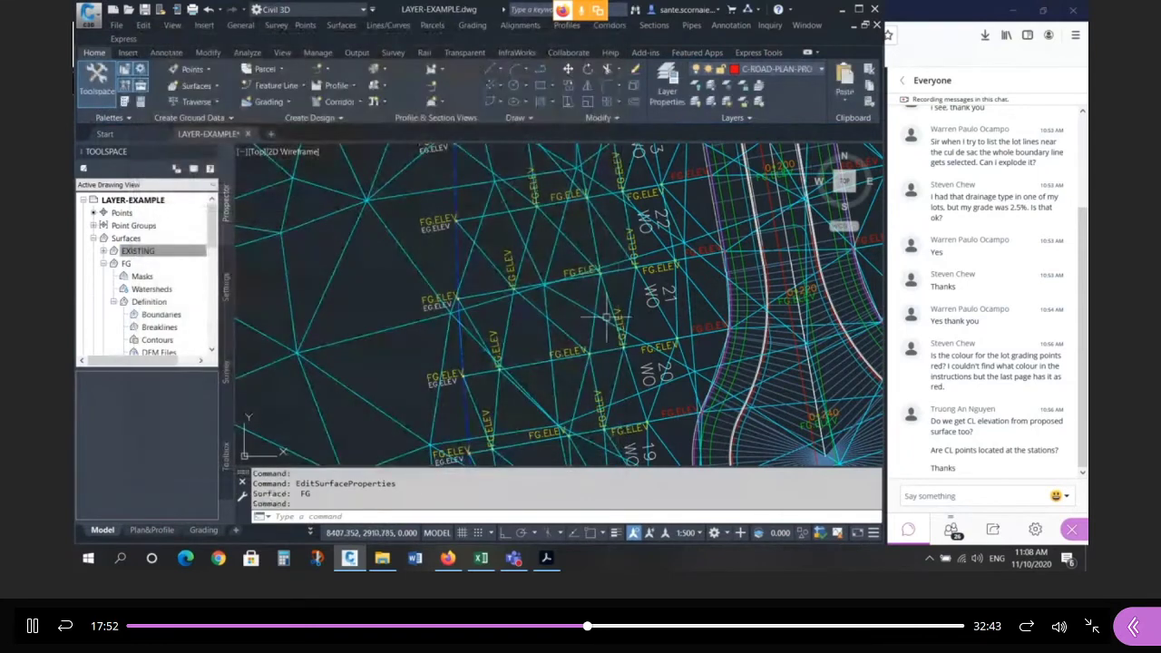
Compare the FG surface's height against the EXISTING surface in the Object Viewer, close the viewer and clear the selection.
left_click(606, 316)
right_click(537, 308)
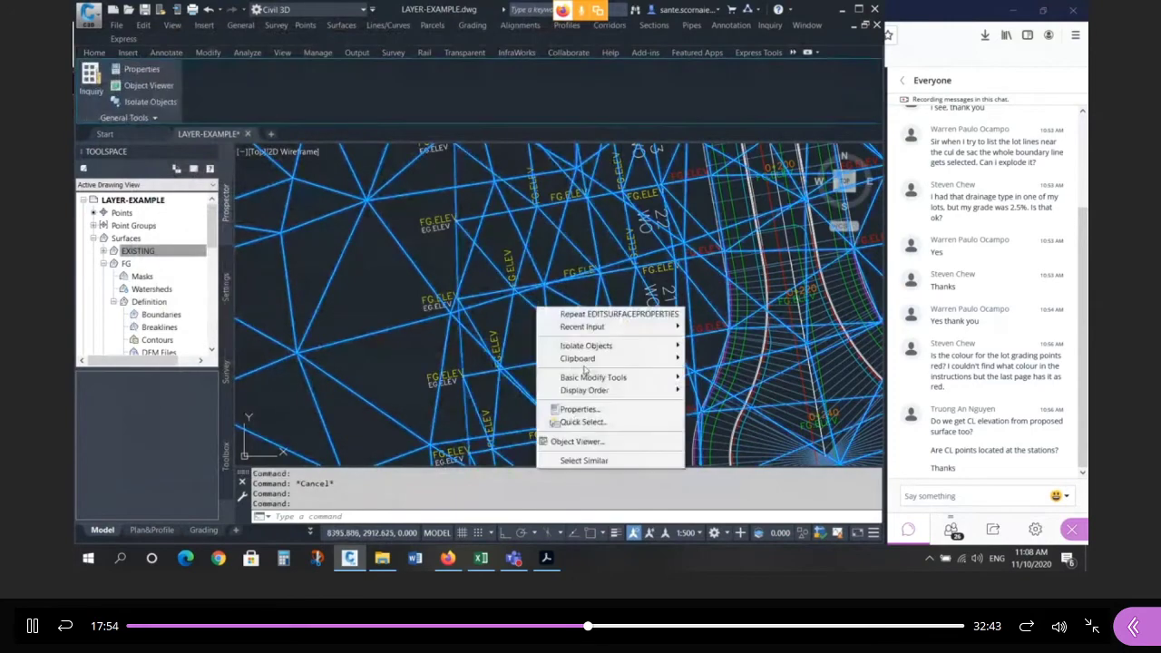
left_click(575, 442)
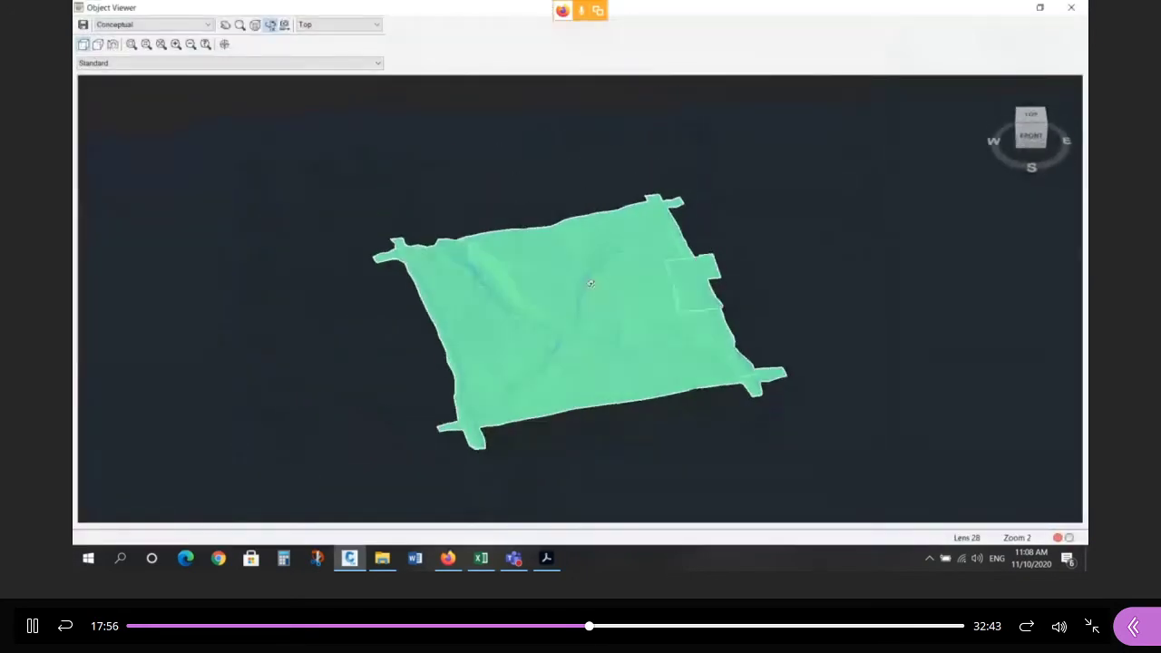
mouse_move(572, 306)
left_mouse_down()
mouse_move(573, 293)
mouse_move(577, 388)
left_mouse_up()
left_click(1072, 7)
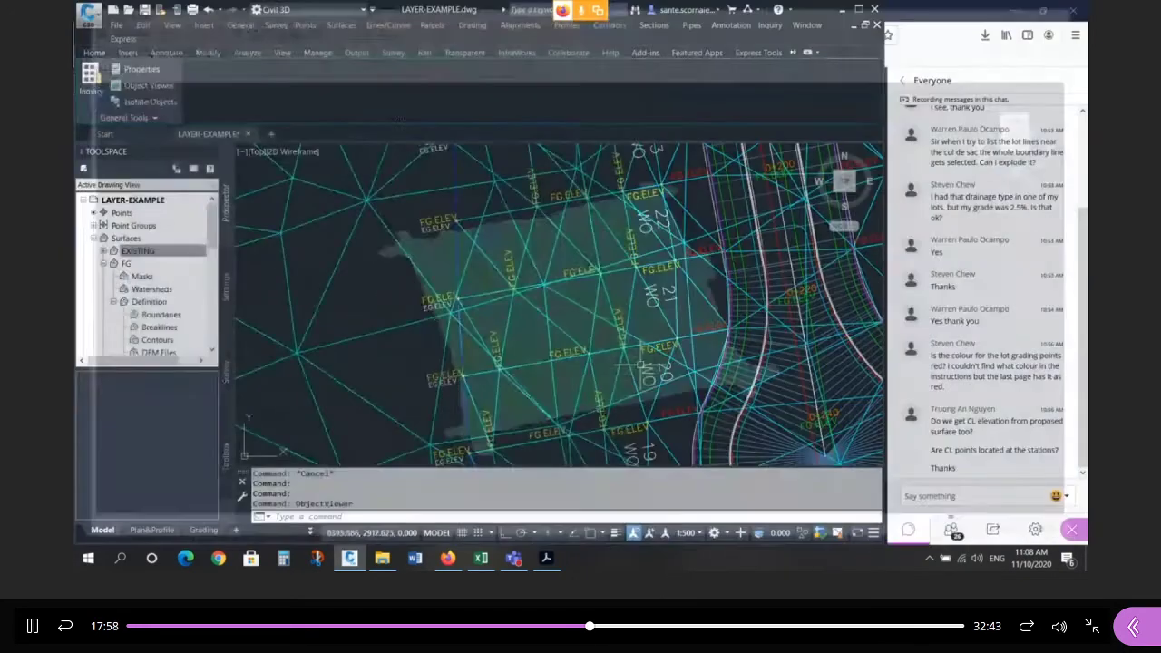
scroll(508, 298, "down", 3)
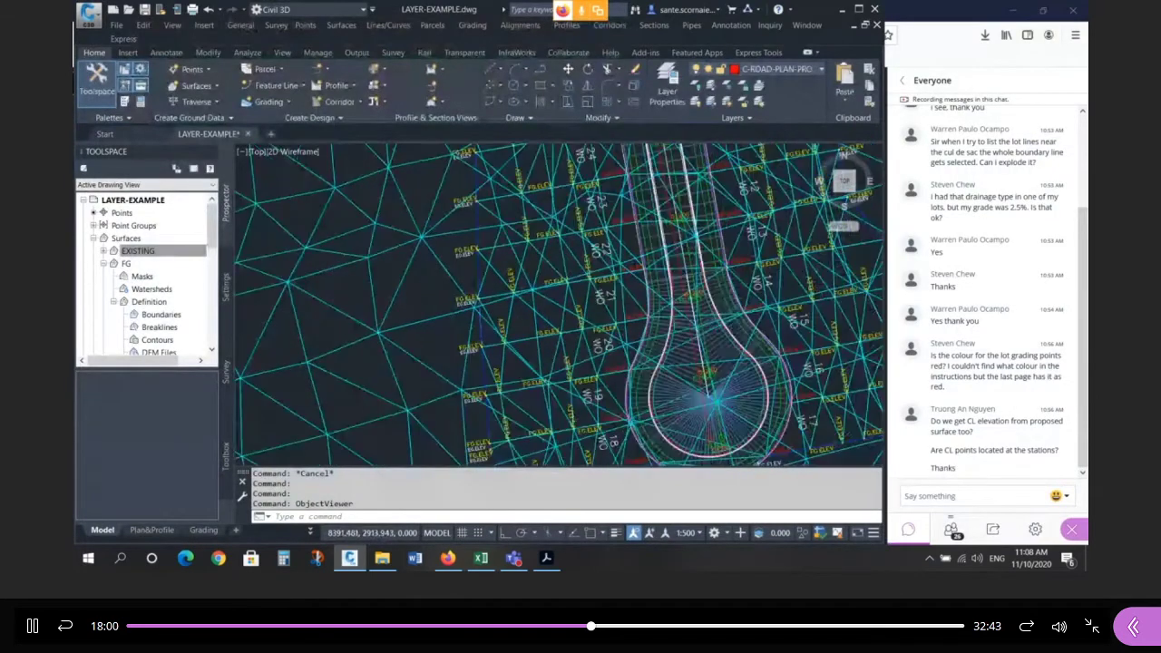
mouse_move(621, 317)
key("Escape")
key("Escape")
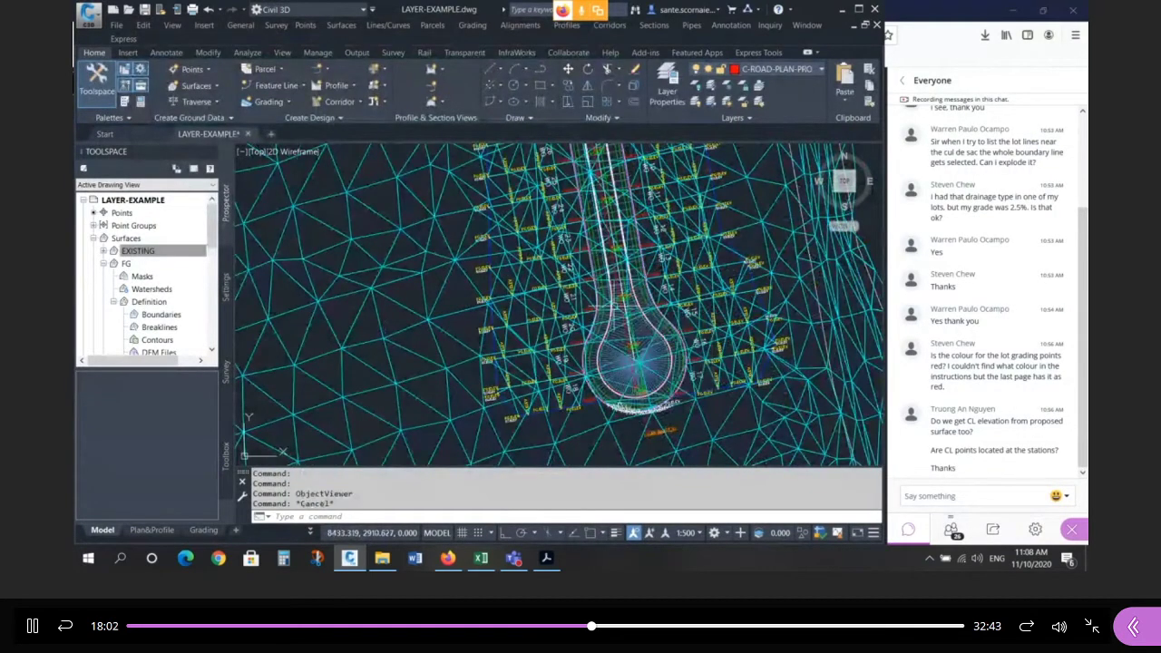
Collapse the FG surface's entries and look at the EXISTING surface's properties.
left_click(101, 263)
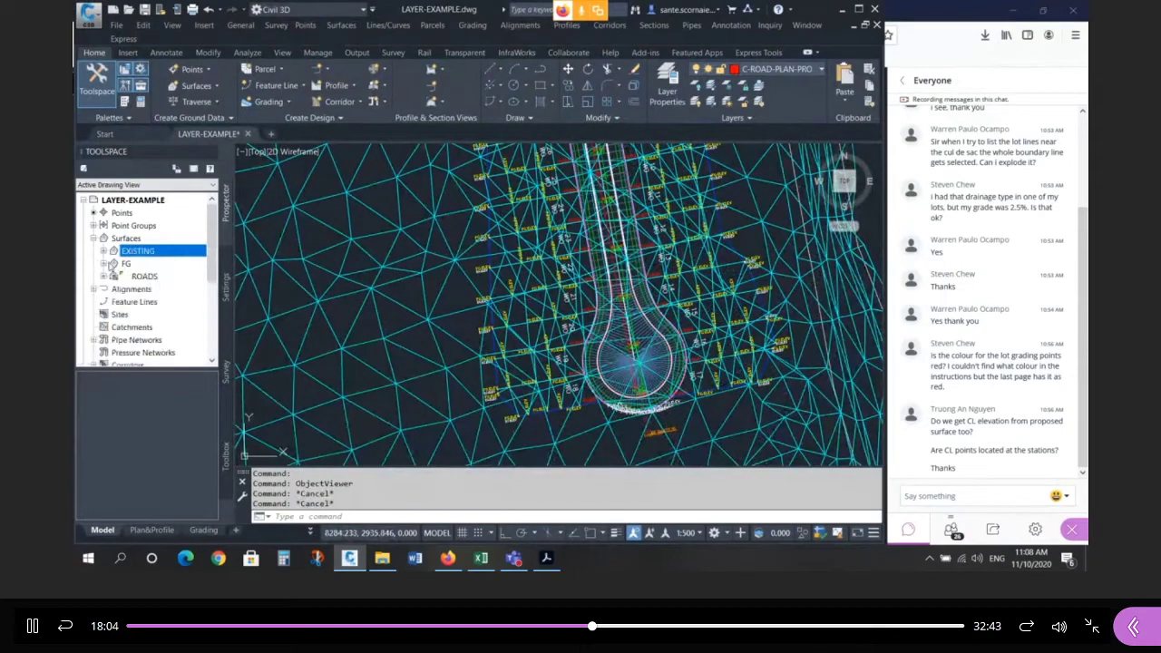
right_click(155, 236)
right_click(138, 251)
left_click(179, 257)
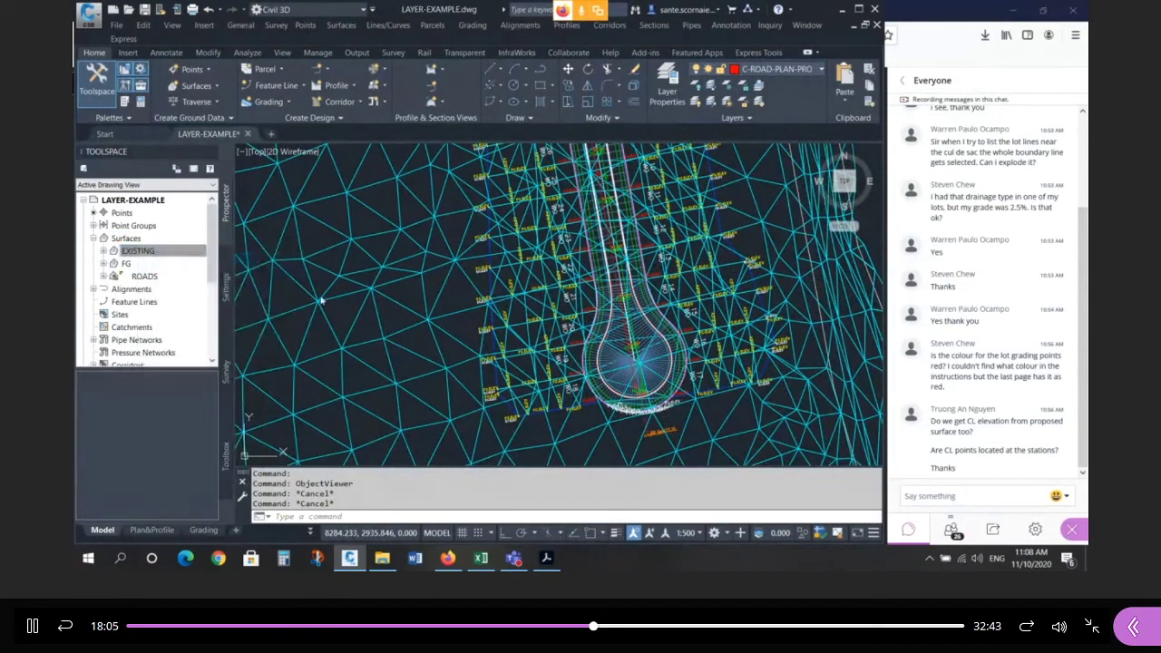
key("Escape")
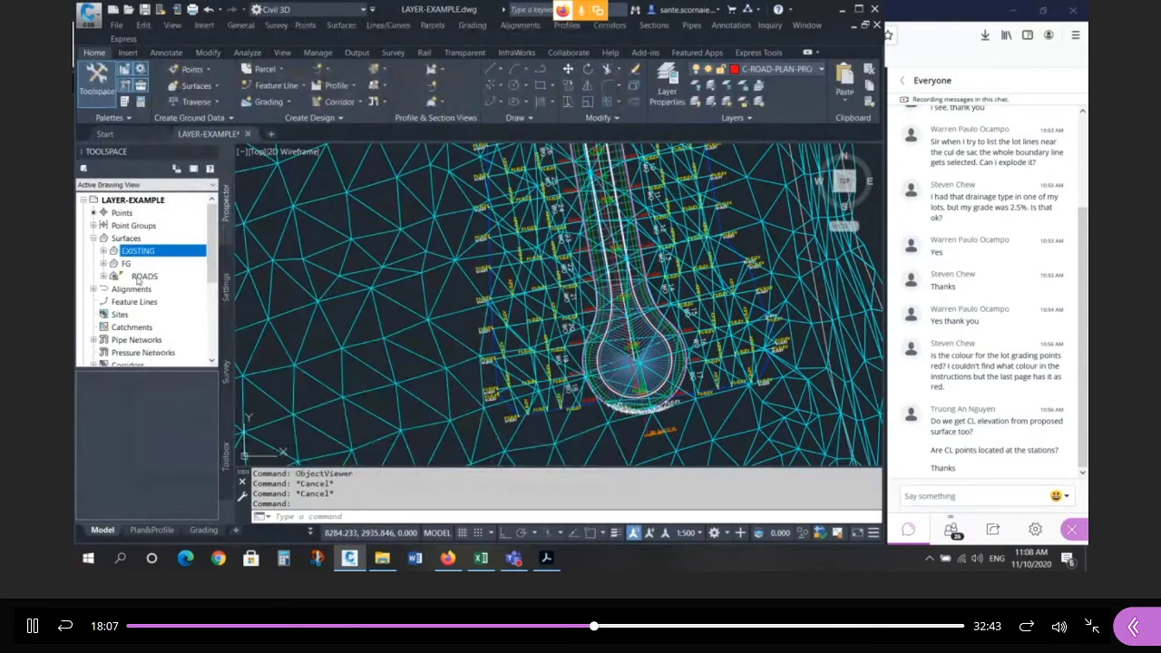
Check the style assigned in the FG surface's properties and leave them without changes.
right_click(156, 264)
left_click(162, 270)
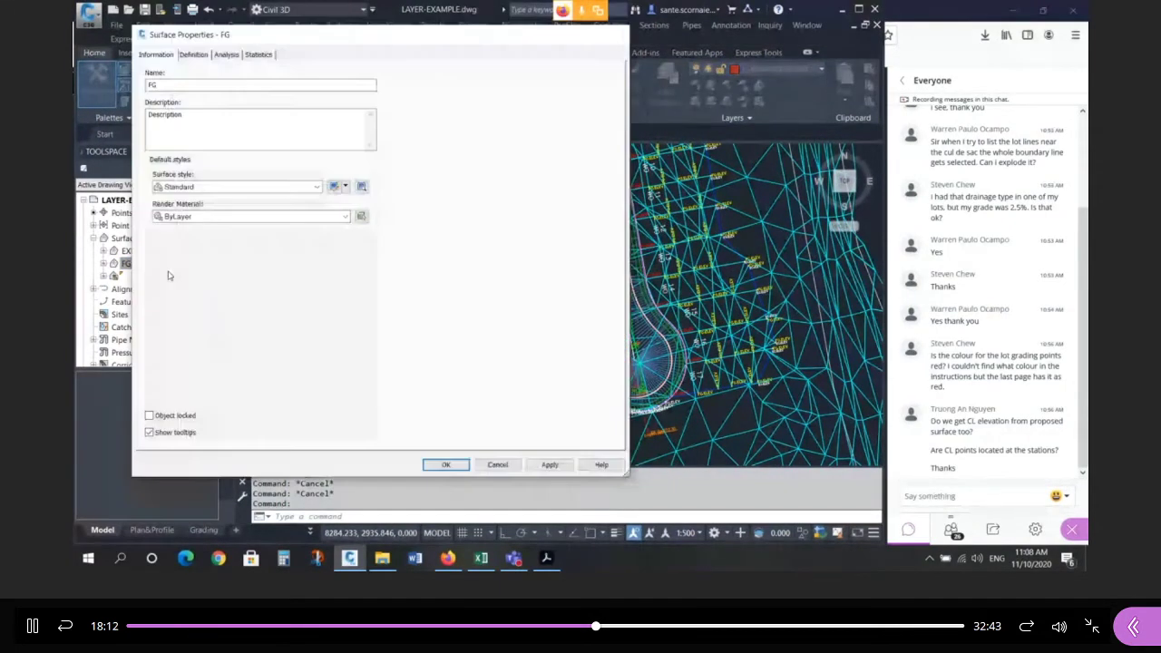
left_click(498, 465)
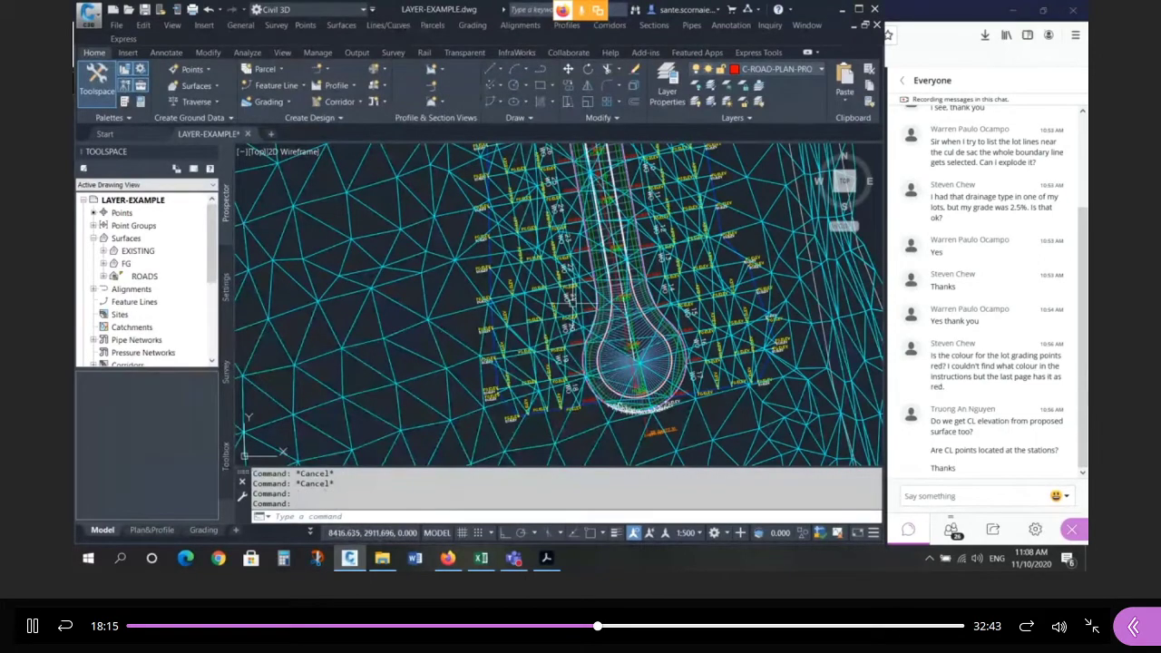
Set the surface style of the EXISTING surface to no display.
scroll(547, 327, "down", 4)
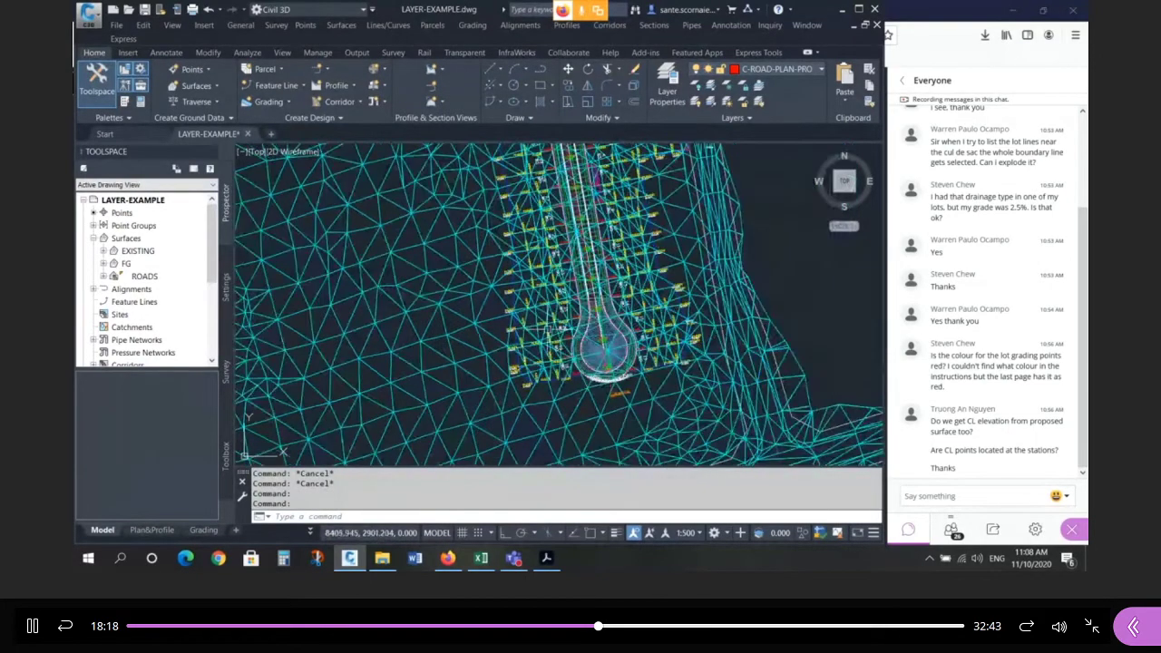
scroll(638, 245, "up", 4)
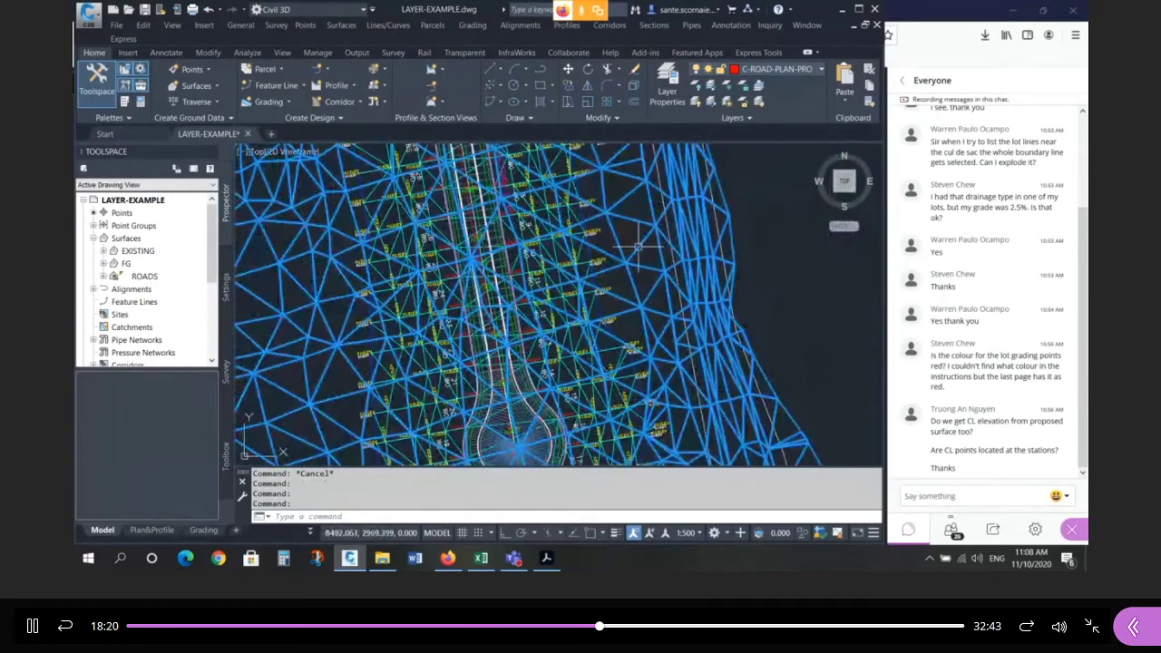
left_click(638, 246)
right_click(638, 251)
left_click(689, 403)
left_click(317, 187)
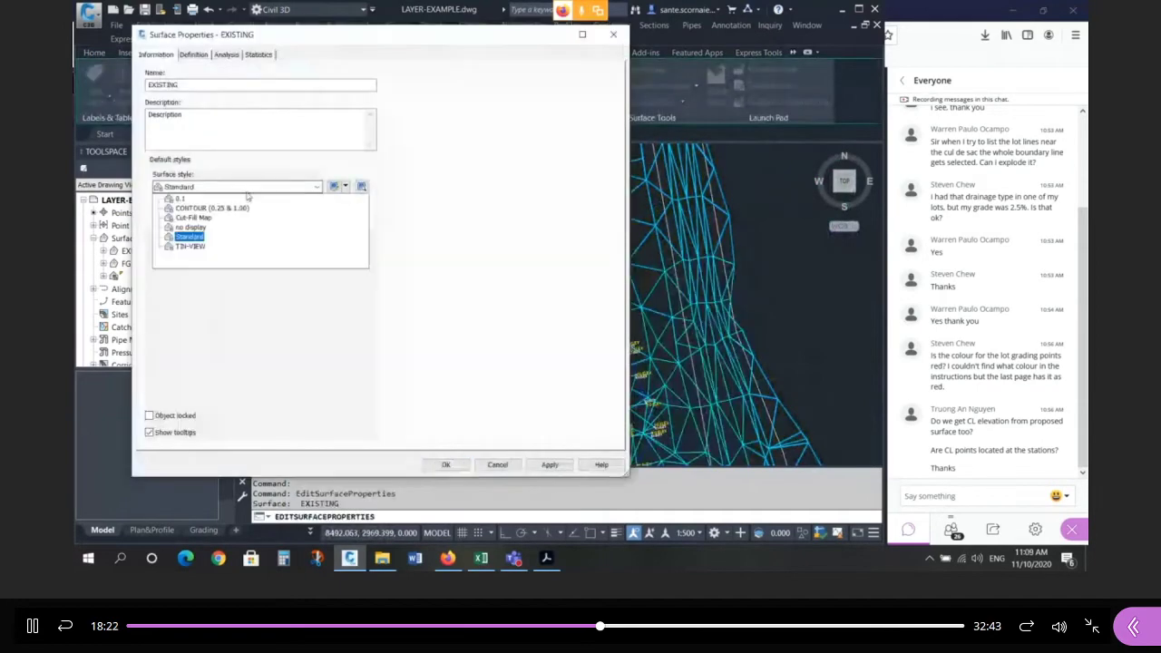
left_click(191, 229)
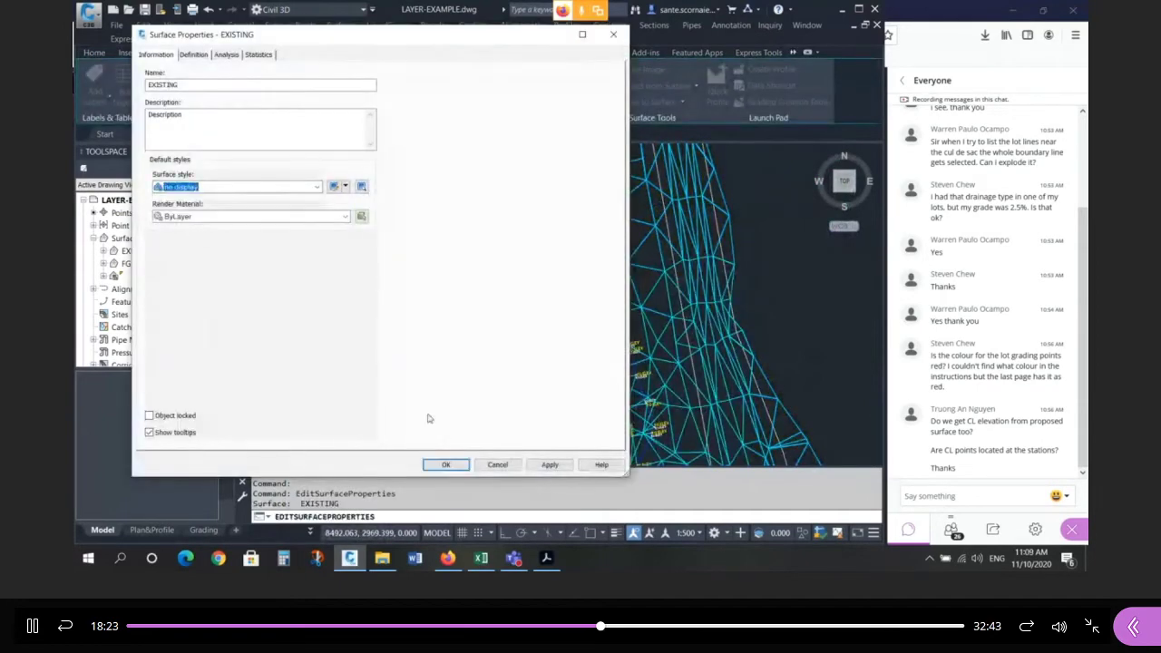
left_click(445, 464)
Inspect the FG surface tilted in 3D in the Object Viewer, close the viewer and clear the selection.
scroll(633, 290, "up", 2)
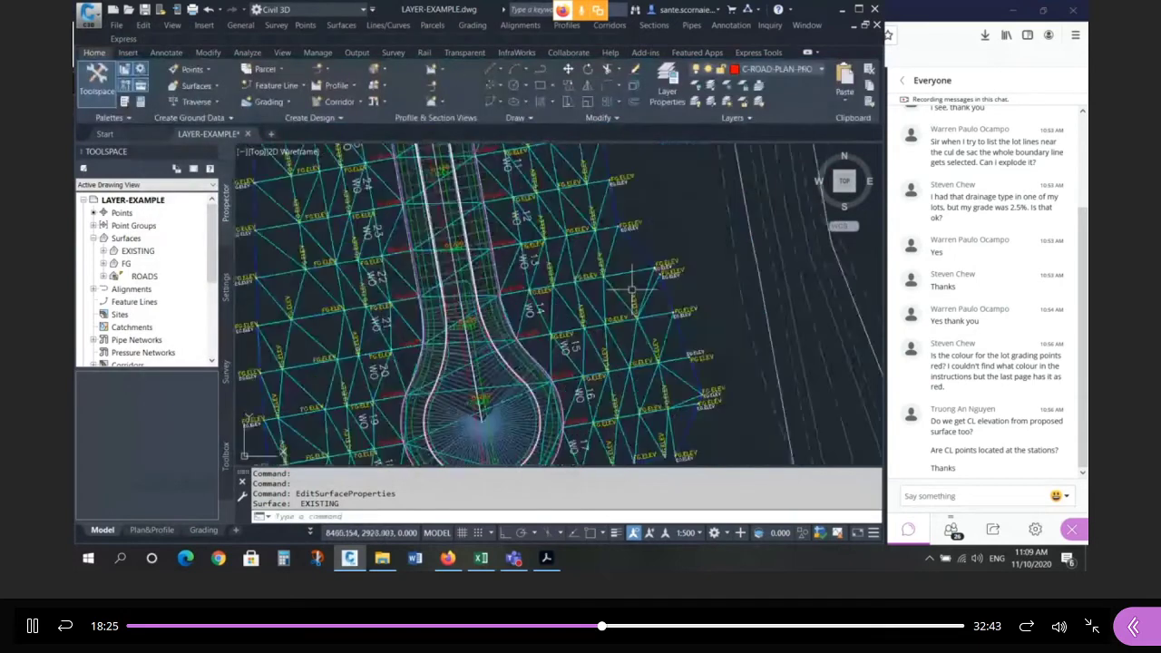
left_click(633, 289)
right_click(643, 292)
left_click(690, 477)
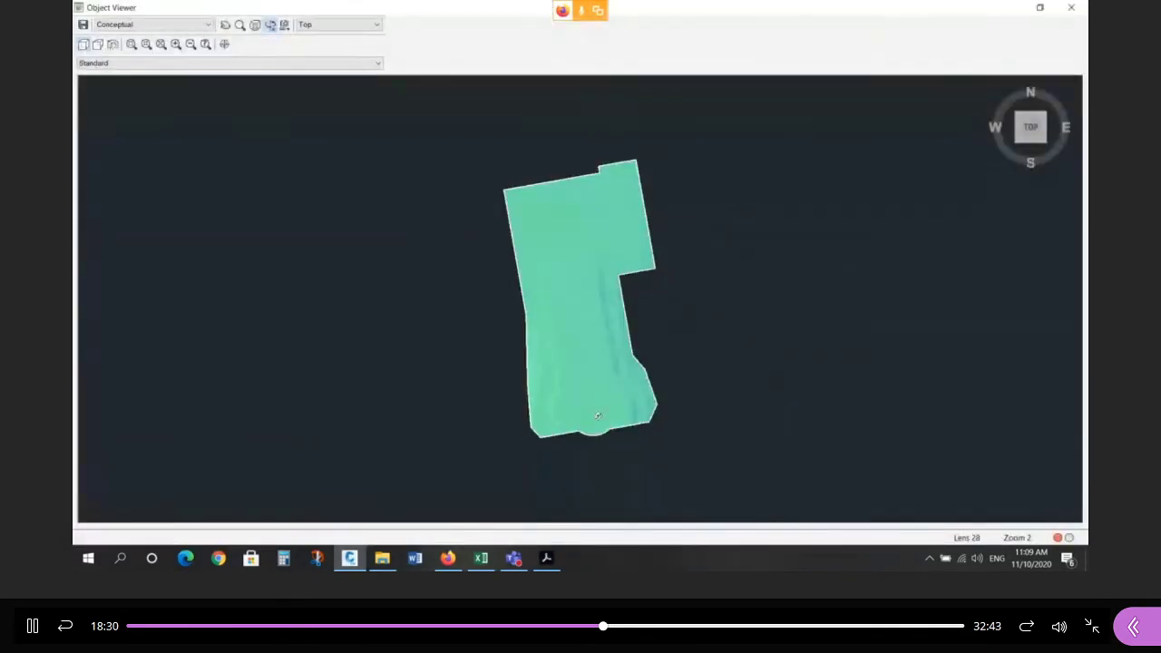
mouse_move(597, 415)
left_mouse_down()
mouse_move(586, 218)
mouse_move(589, 321)
mouse_move(571, 363)
mouse_move(494, 430)
mouse_move(629, 317)
mouse_move(576, 333)
mouse_move(562, 318)
mouse_move(650, 326)
mouse_move(666, 314)
left_mouse_up()
key("Escape")
key("Escape")
Look over the whole FG surface in plan and open it once more in the Object Viewer.
scroll(662, 321, "down", 6)
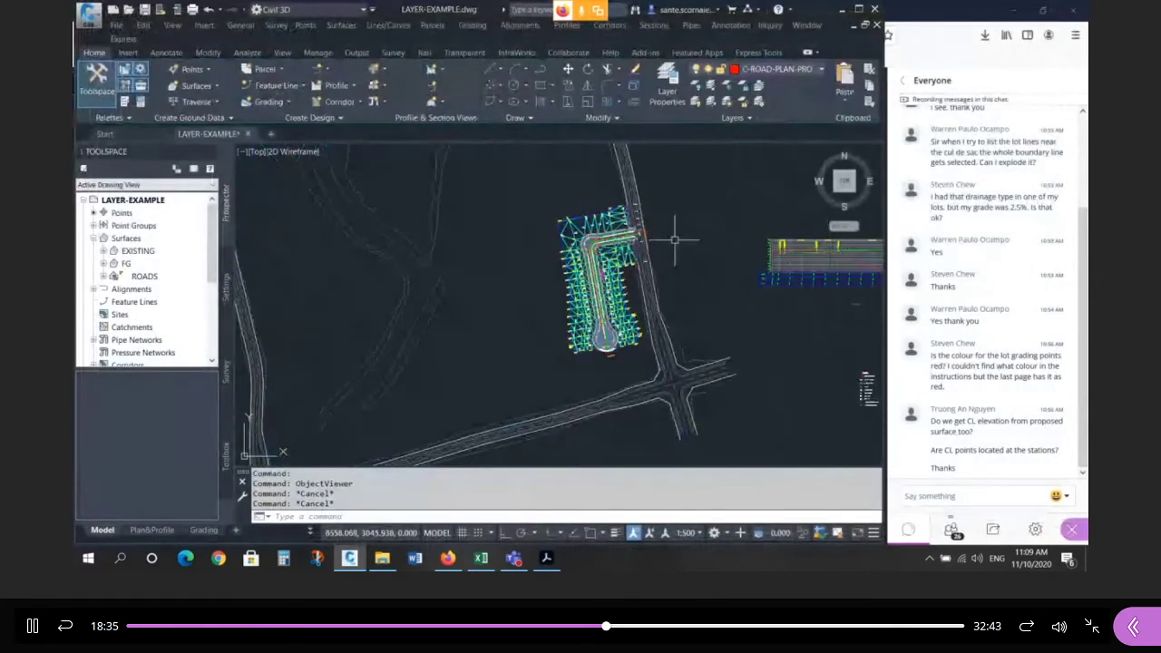
scroll(603, 257, "up", 2)
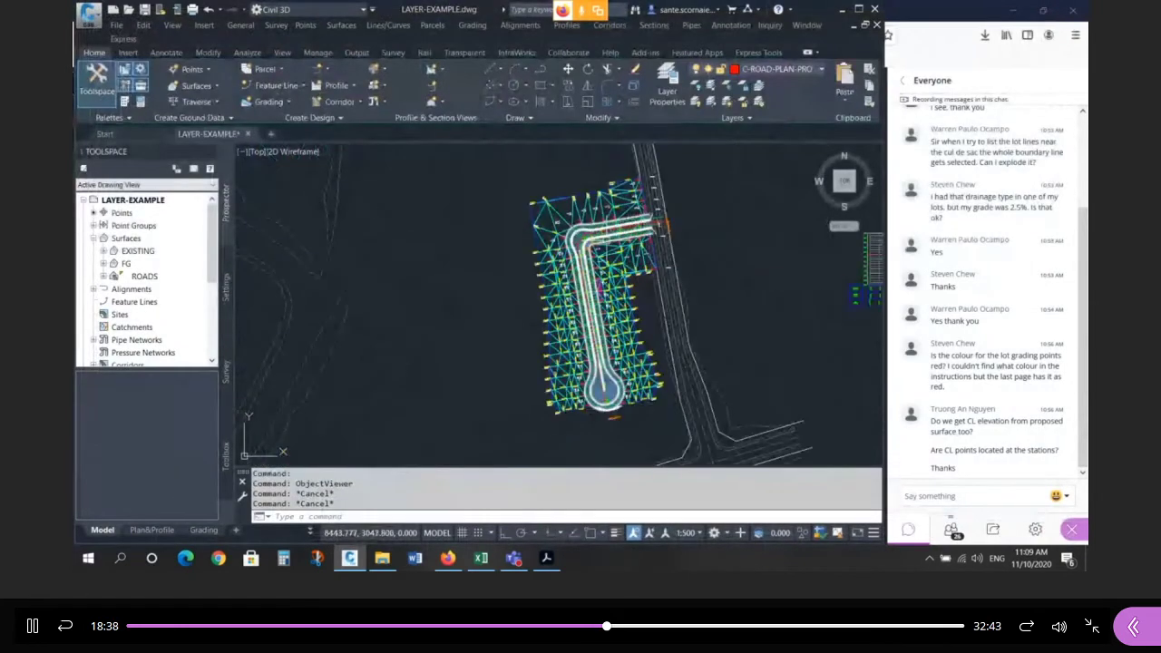
scroll(628, 207, "up", 2)
scroll(509, 167, "down", 2)
scroll(580, 302, "up", 2)
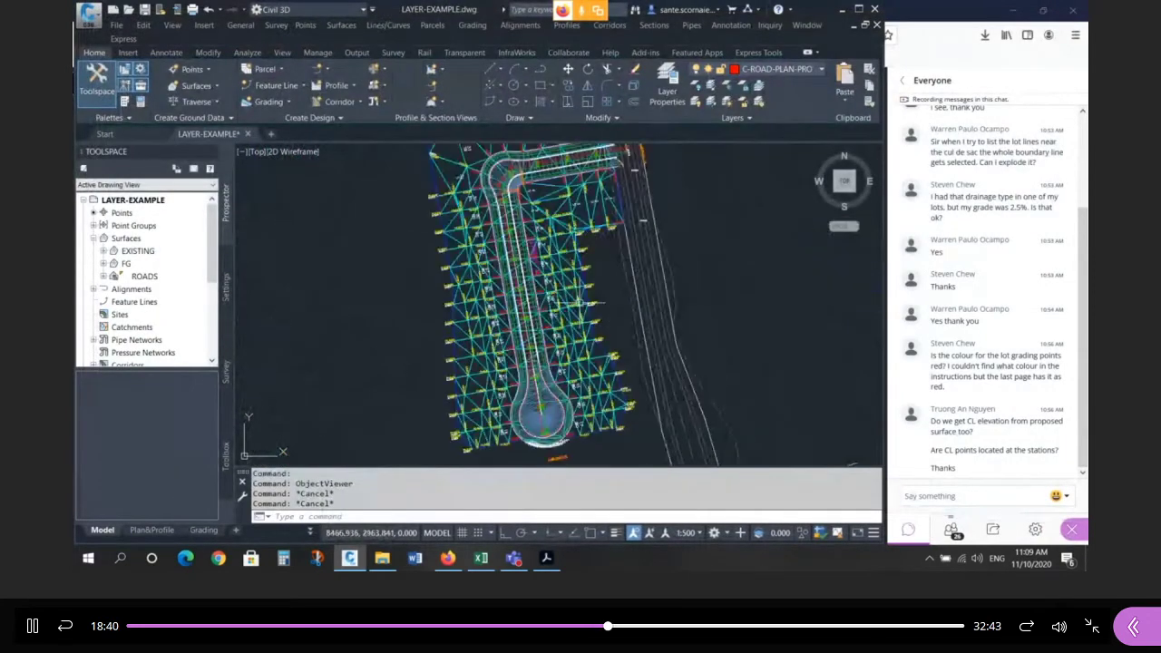
scroll(570, 324, "up", 2)
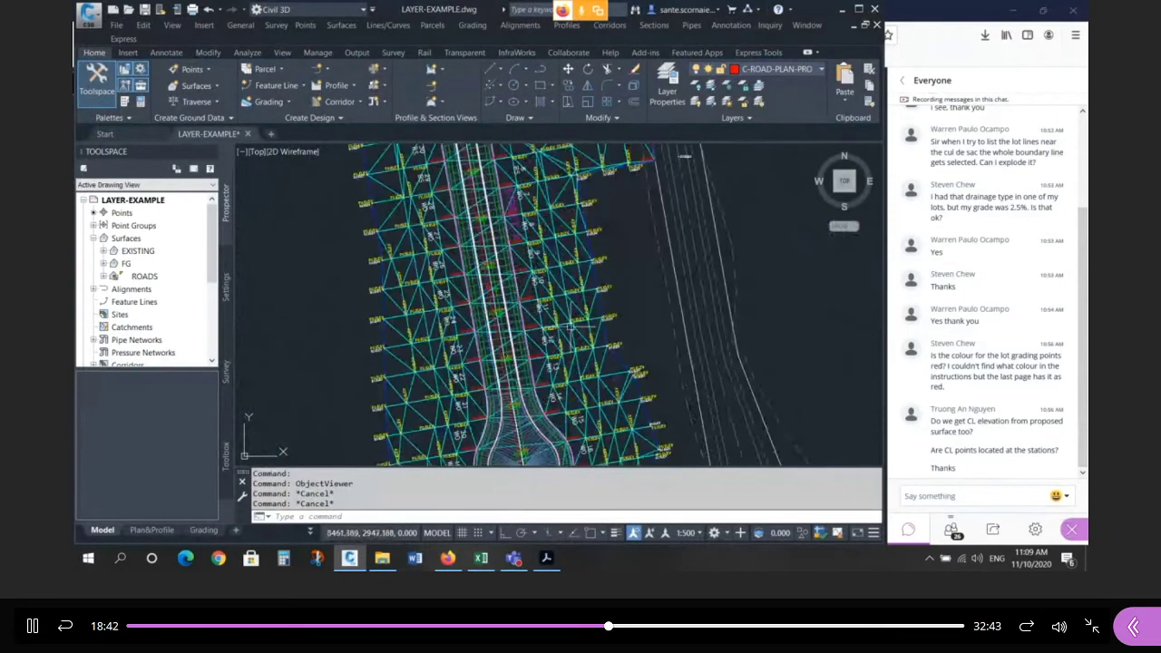
left_click(564, 255)
right_click(564, 251)
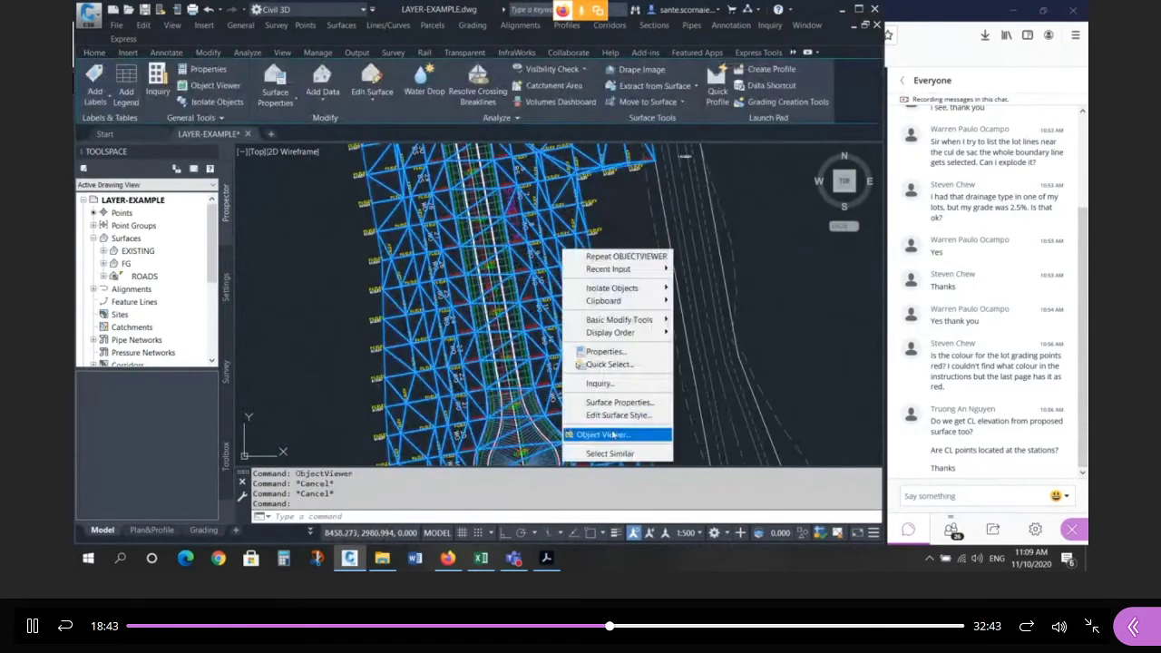
left_click(613, 436)
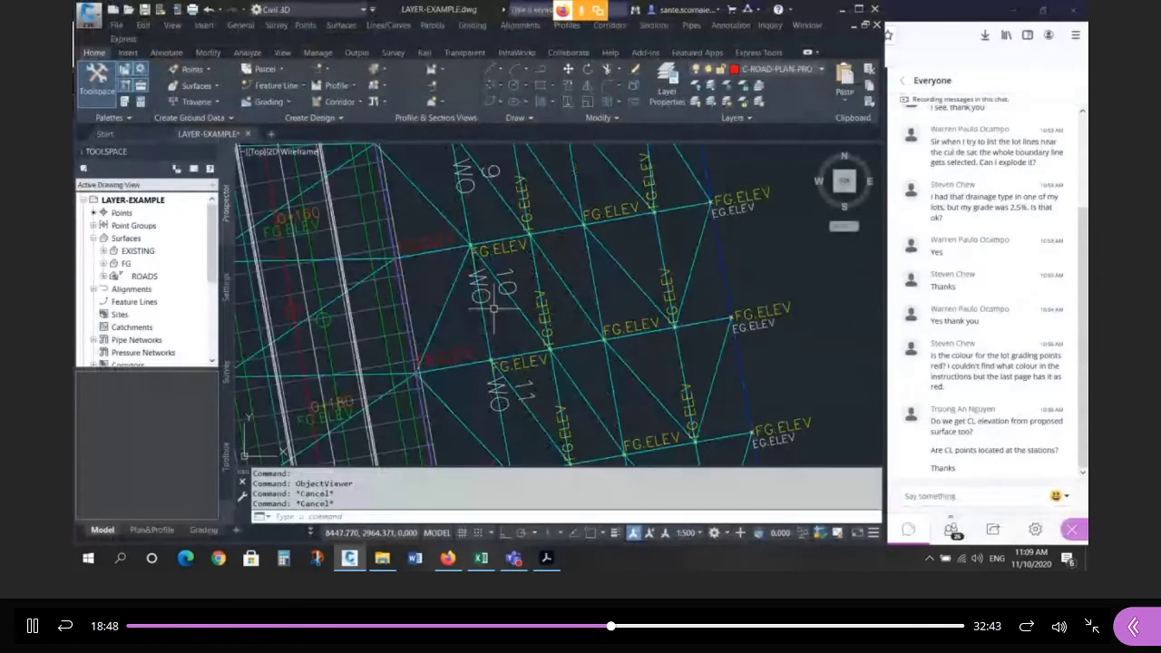
Move the red FG point at the road edge between lots 10 and 11 from base point 0,0,0 to 0,0,100.
type("m")
key("Return")
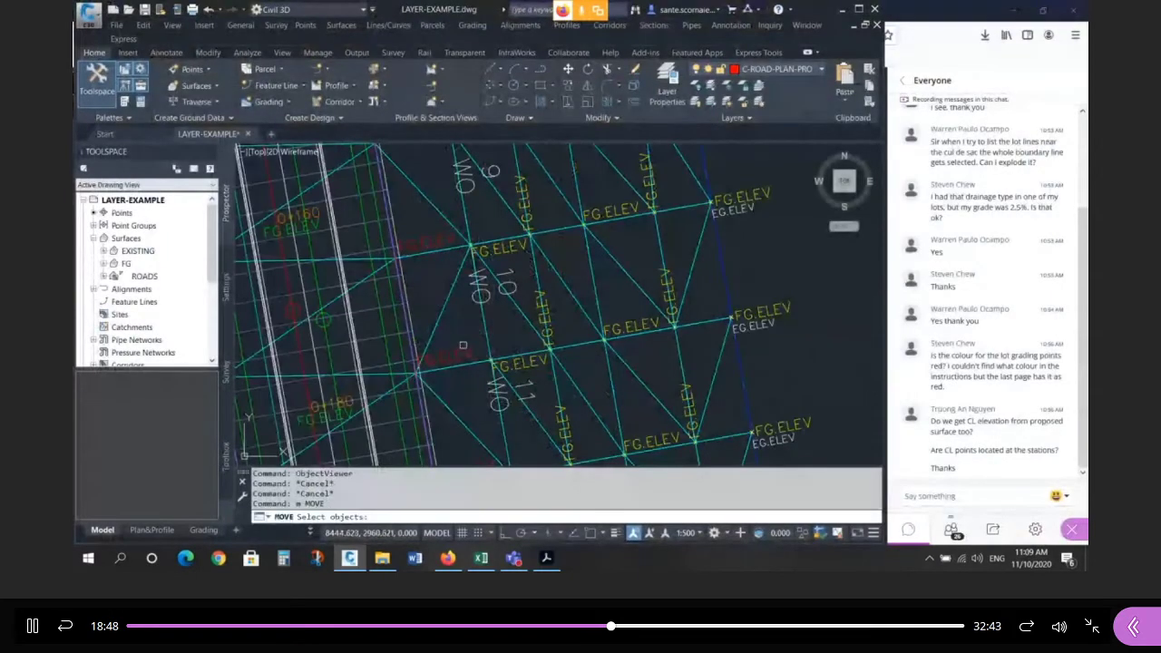
left_click(451, 351)
key("Return")
type("0,0,0")
key("Return")
type("0,")
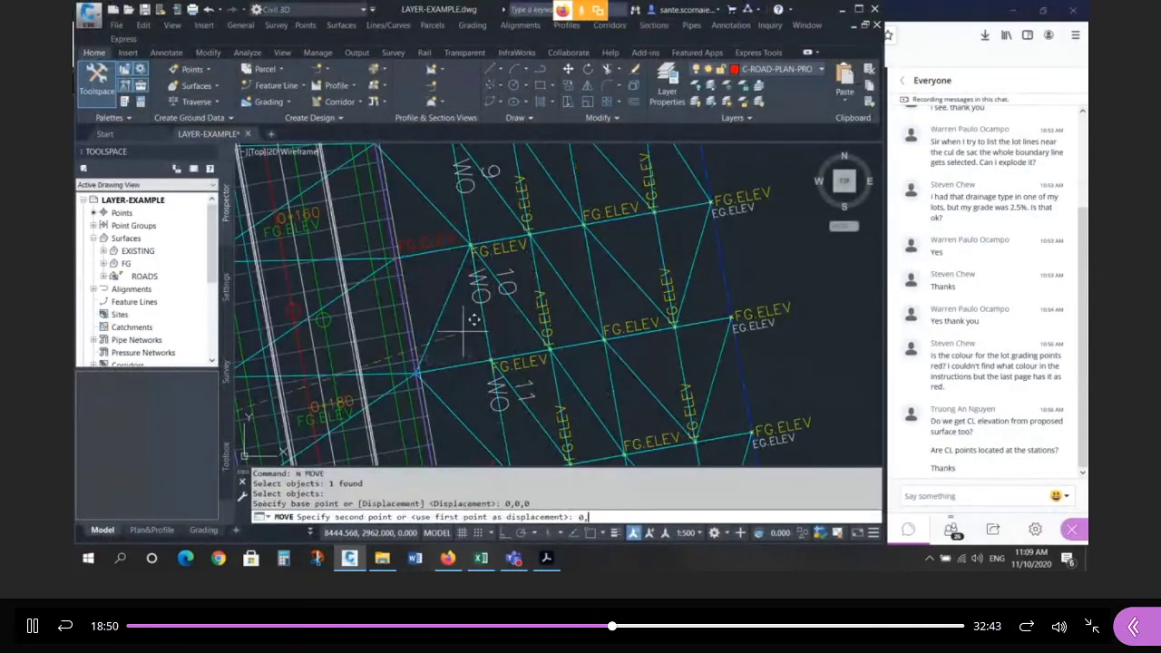
type("0,100")
key("Return")
key("Escape")
key("Escape")
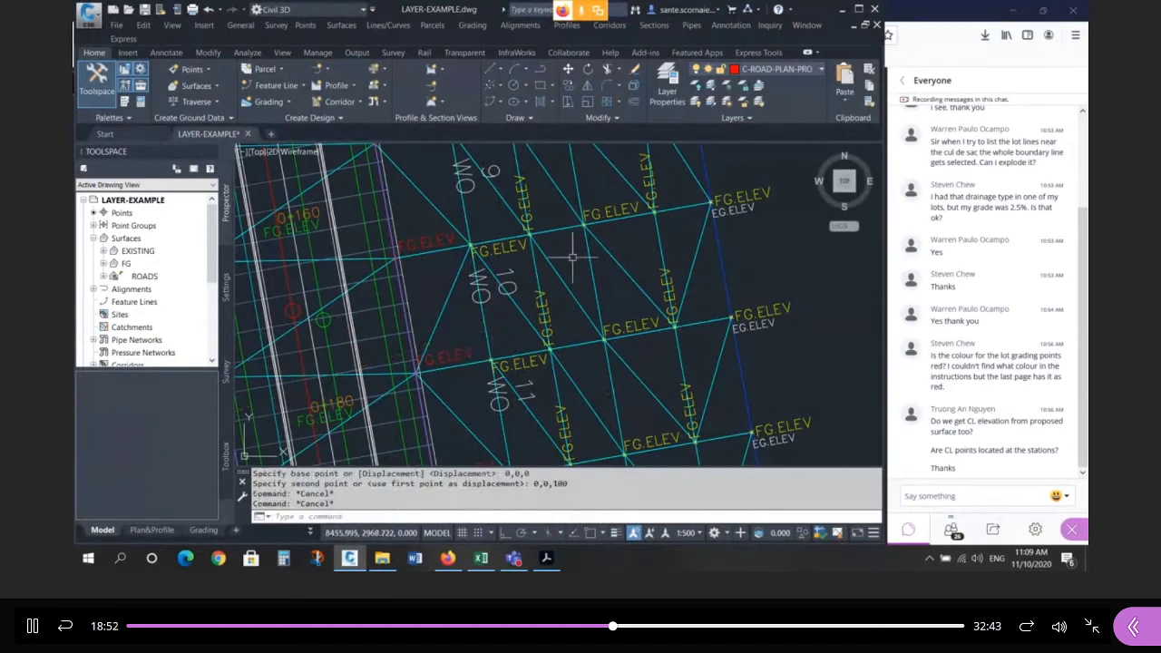
Update all point groups in the drawing.
scroll(473, 319, "down", 2)
right_click(142, 229)
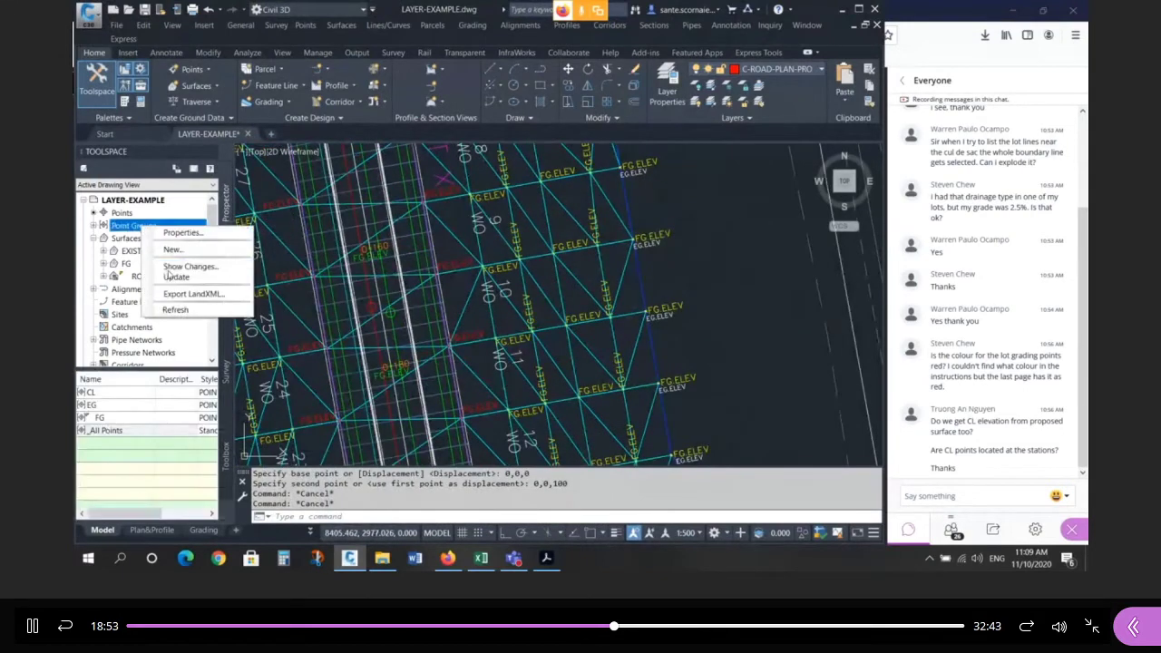
left_click(170, 276)
Examine the effect of the raised point on the FG surface from several angles in the Object Viewer and close it.
scroll(585, 273, "down", 2)
scroll(589, 267, "down", 3)
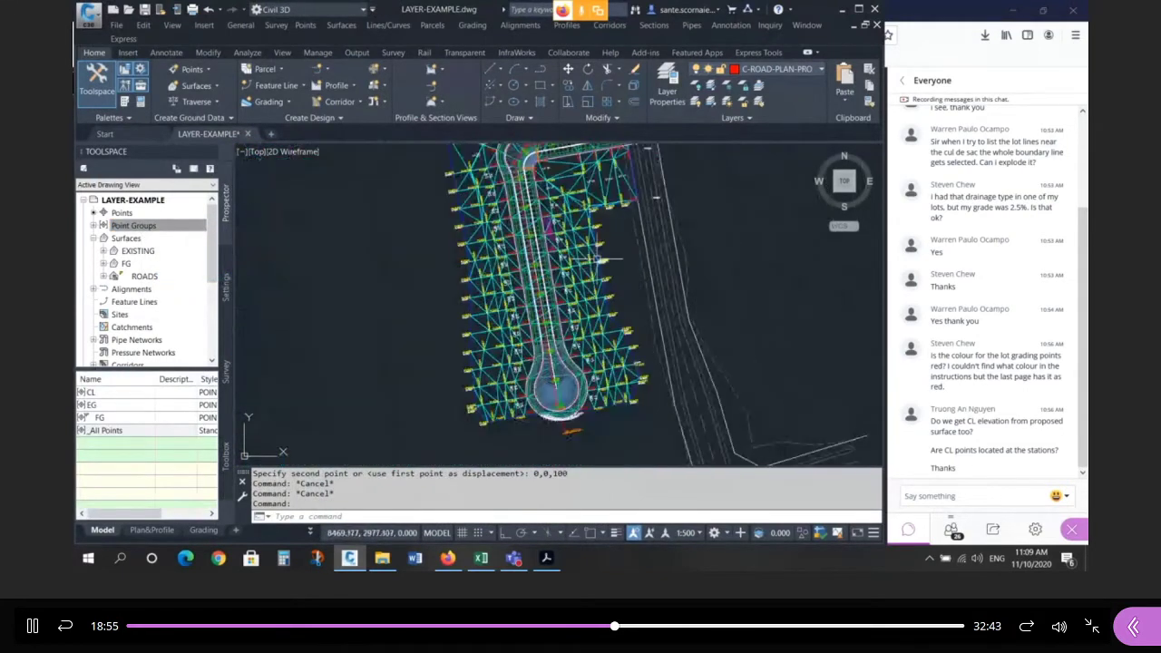
left_click(515, 205)
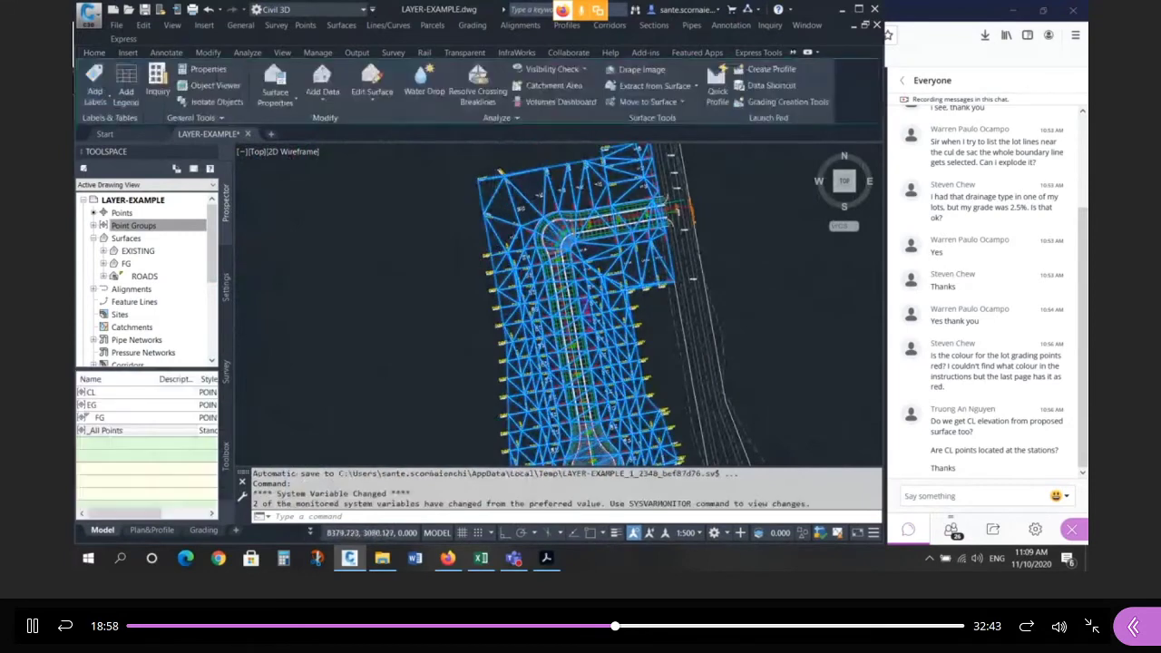
scroll(515, 206, "down", 3)
right_click(516, 205)
left_click(590, 399)
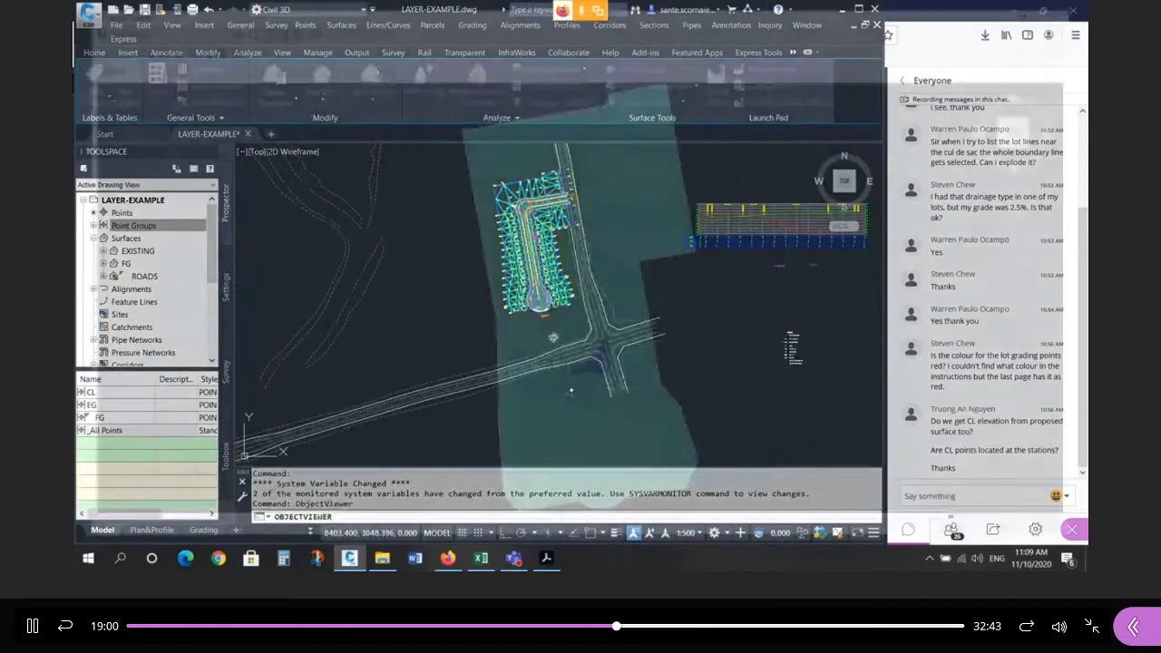
left_click_drag(567, 344, 626, 388)
scroll(590, 399, "up", 5)
scroll(588, 367, "down", 3)
scroll(612, 371, "up", 3)
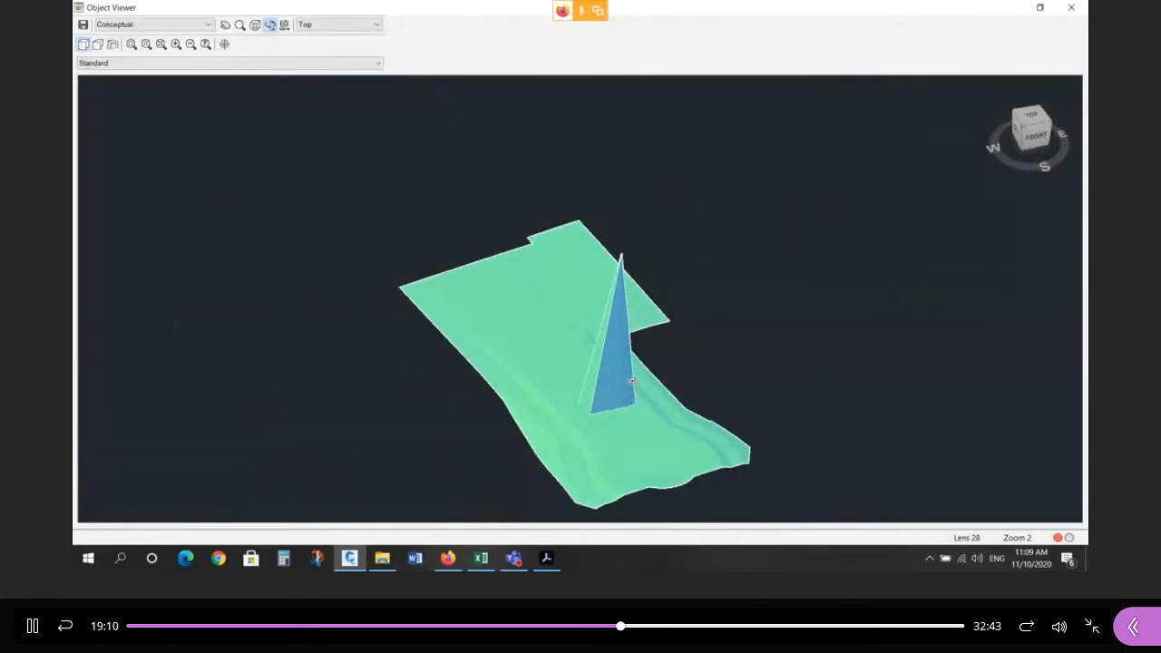
left_click_drag(671, 447, 669, 363)
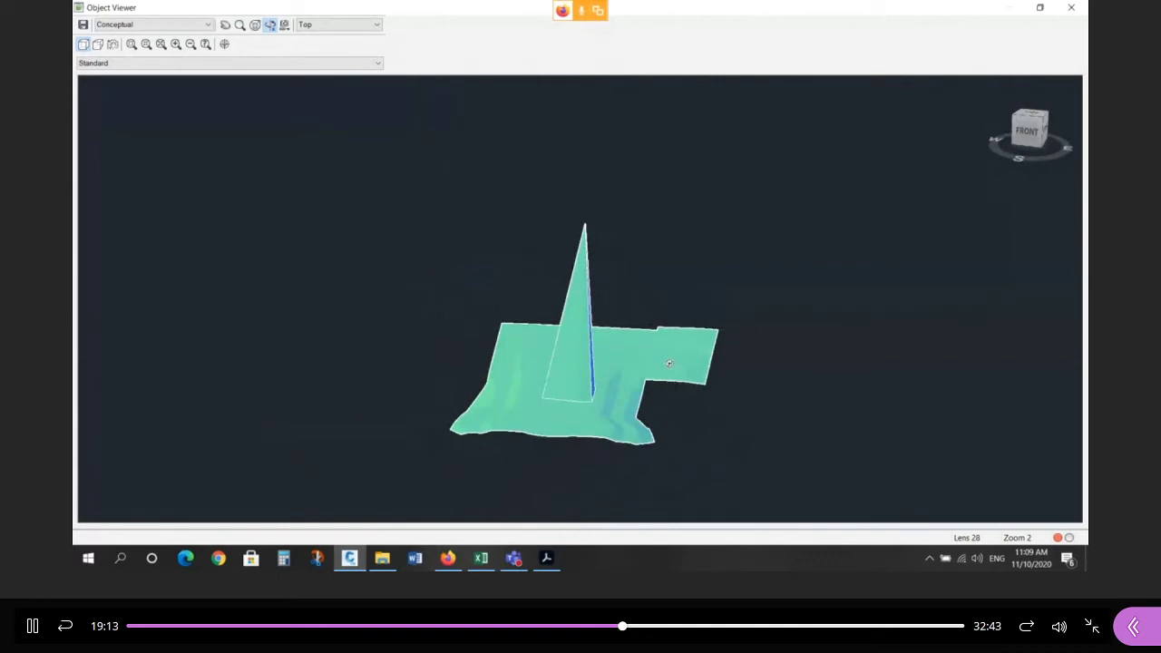
key("Escape")
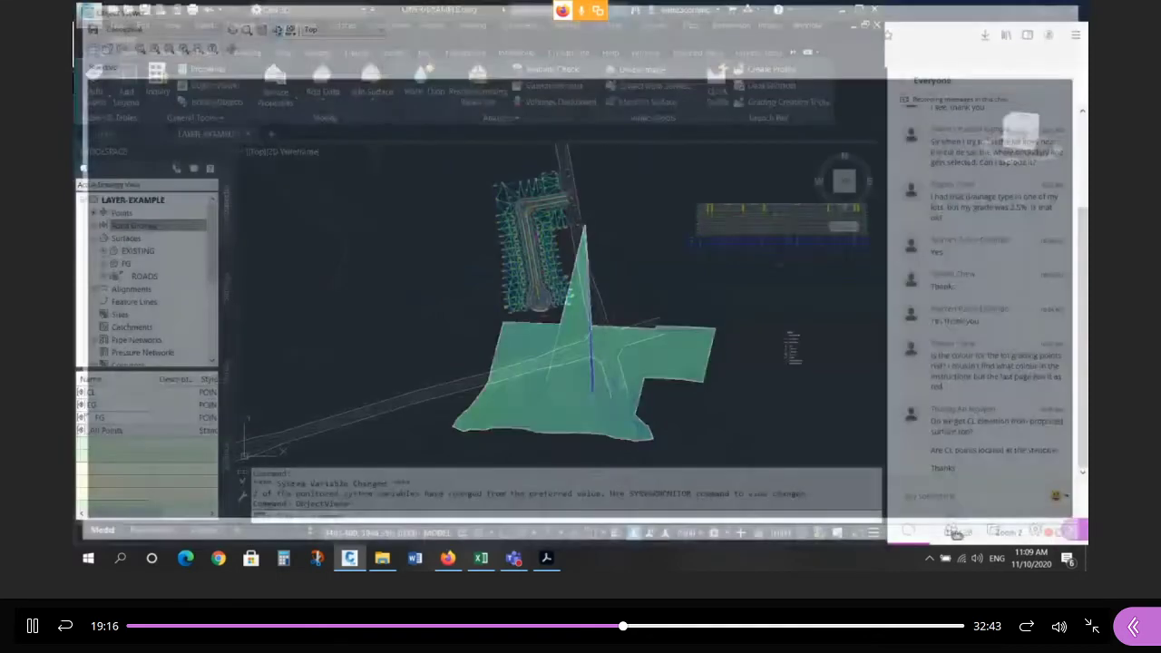
scroll(533, 261, "up", 5)
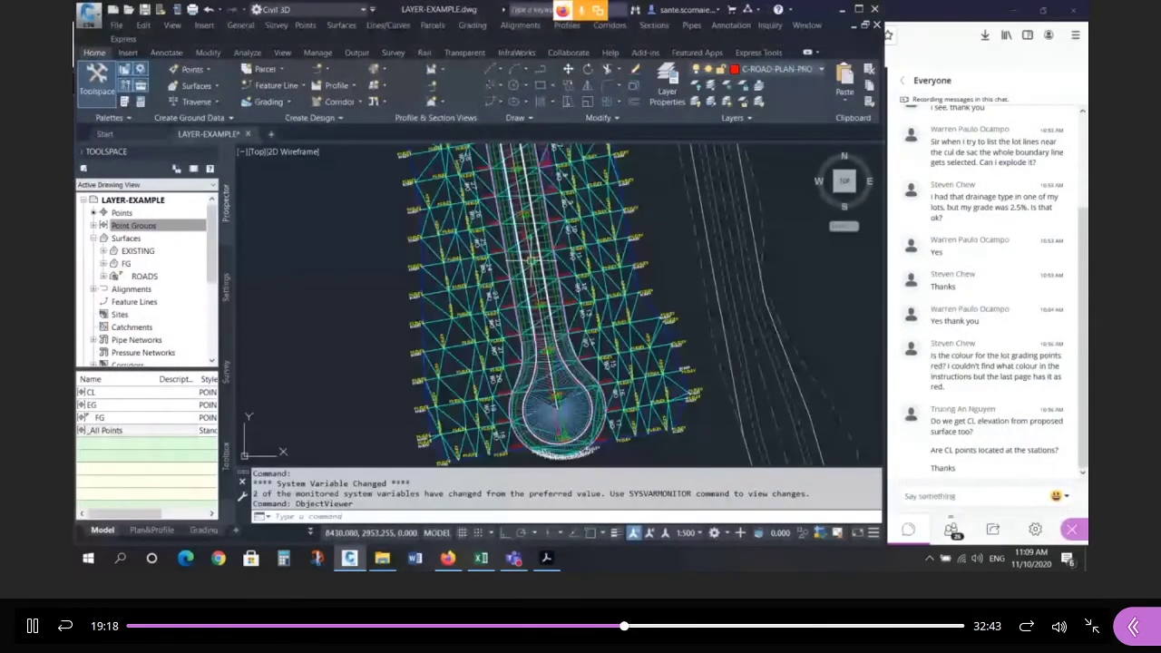
scroll(533, 261, "up", 4)
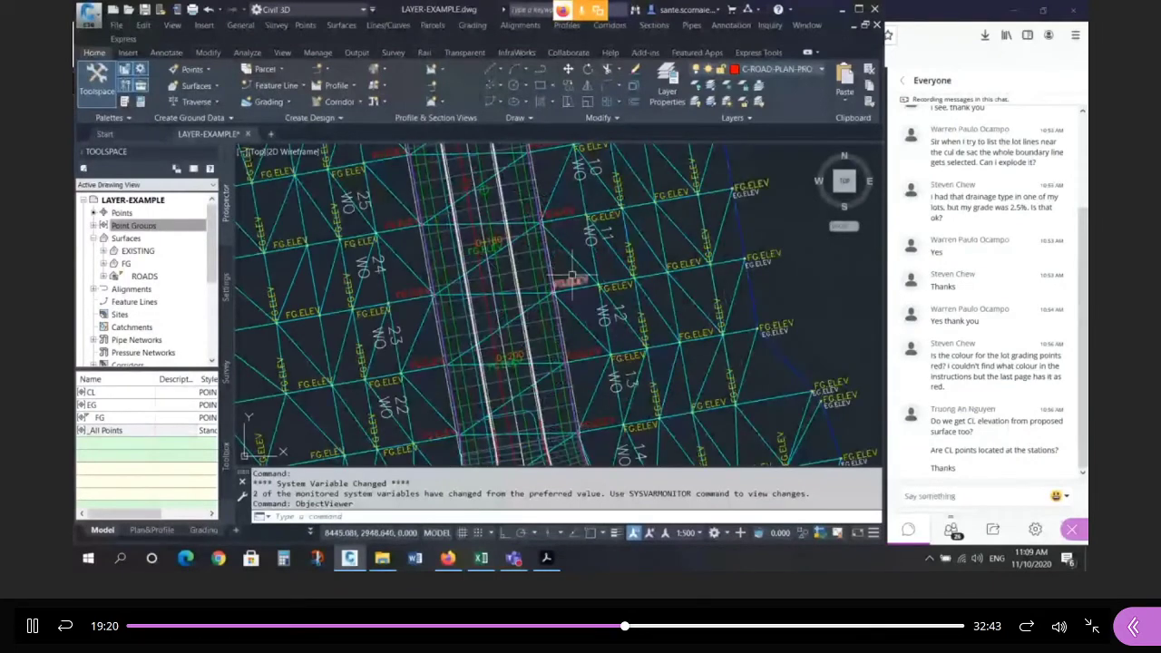
left_click(548, 250)
left_click(625, 310)
key("Escape")
key("Escape")
key("Escape")
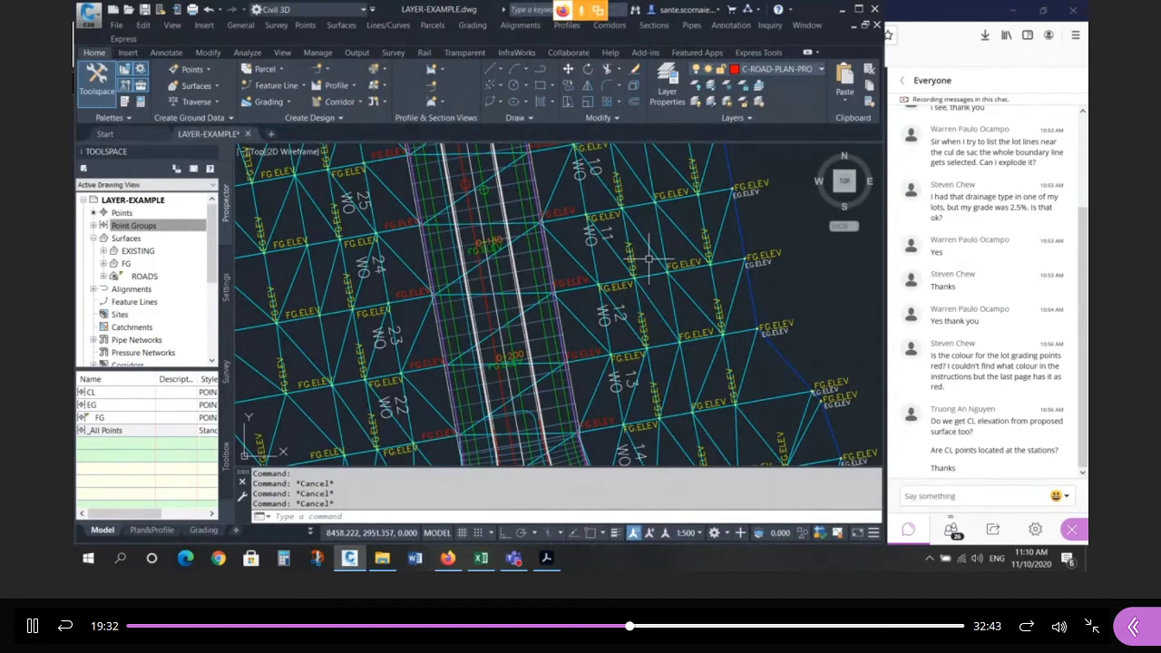
Undo the latest view changes and the point group update.
type("u")
key("Return")
type("u")
key("Return")
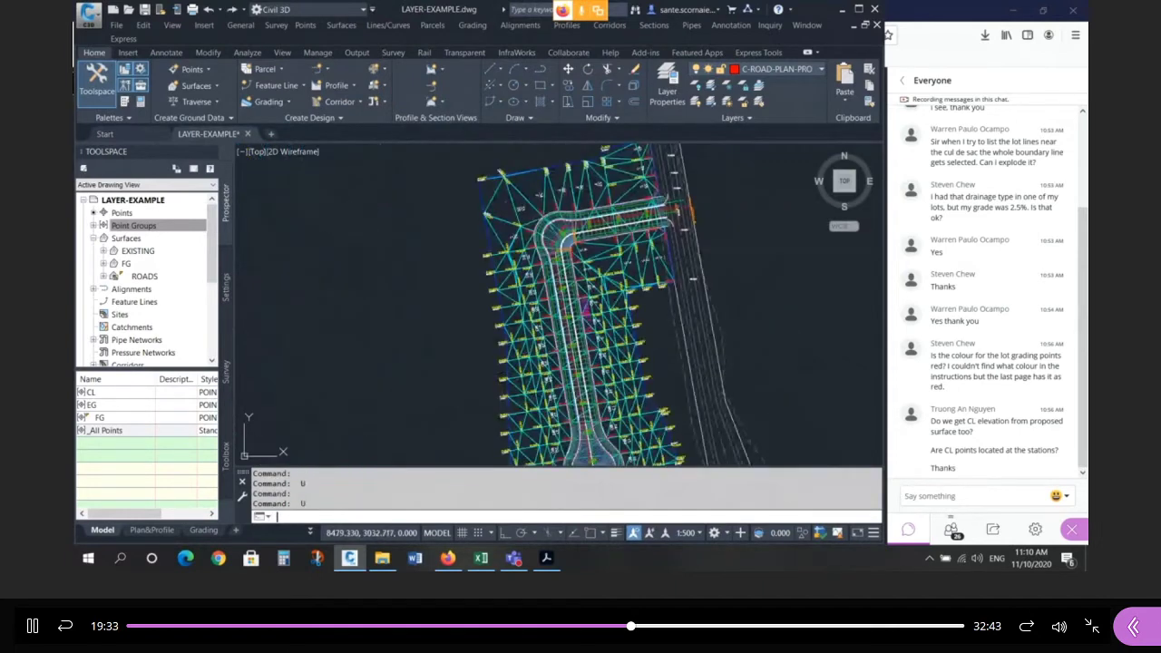
scroll(648, 259, "up", 5)
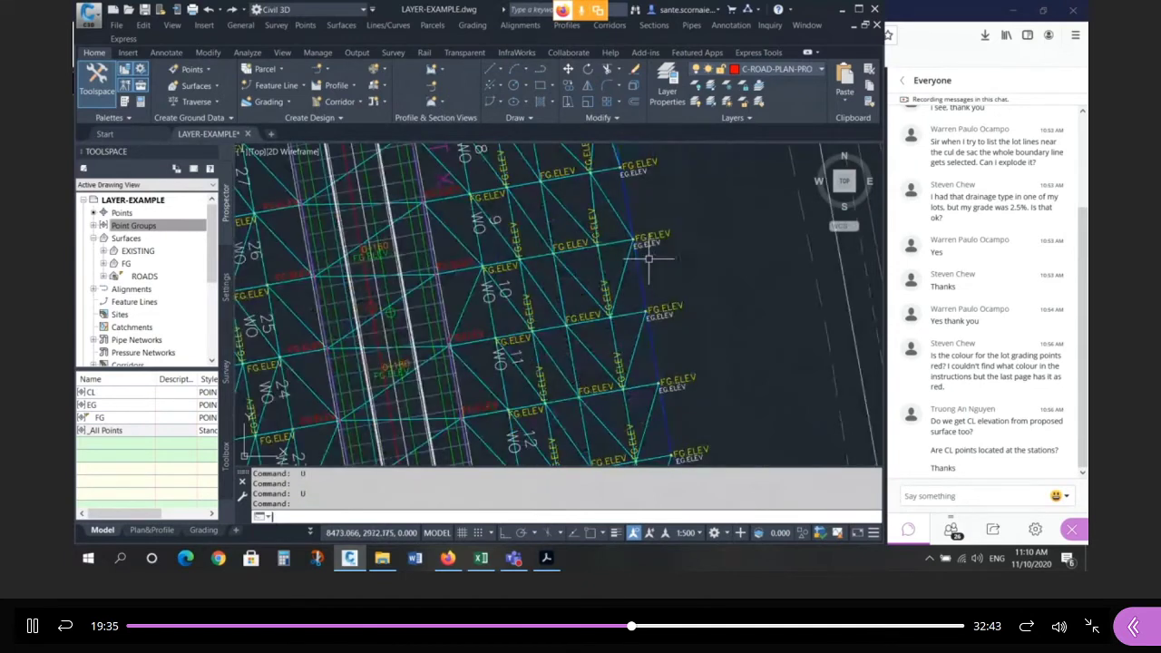
key("Escape")
key("Escape")
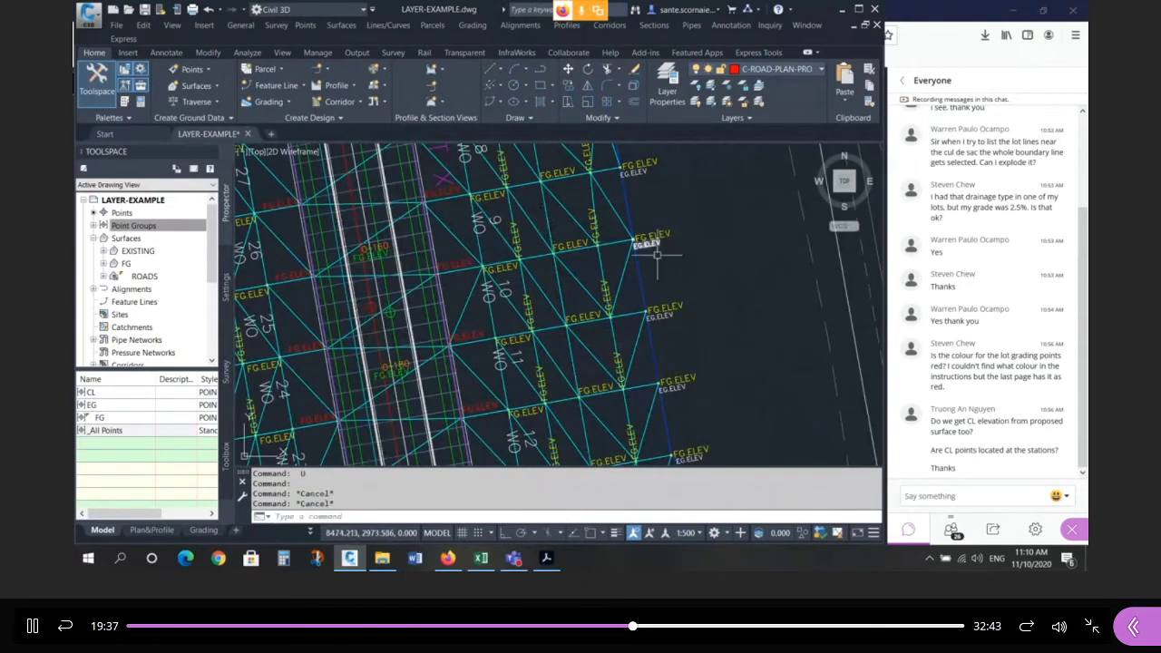
scroll(644, 249, "down", 5)
scroll(561, 266, "up", 5)
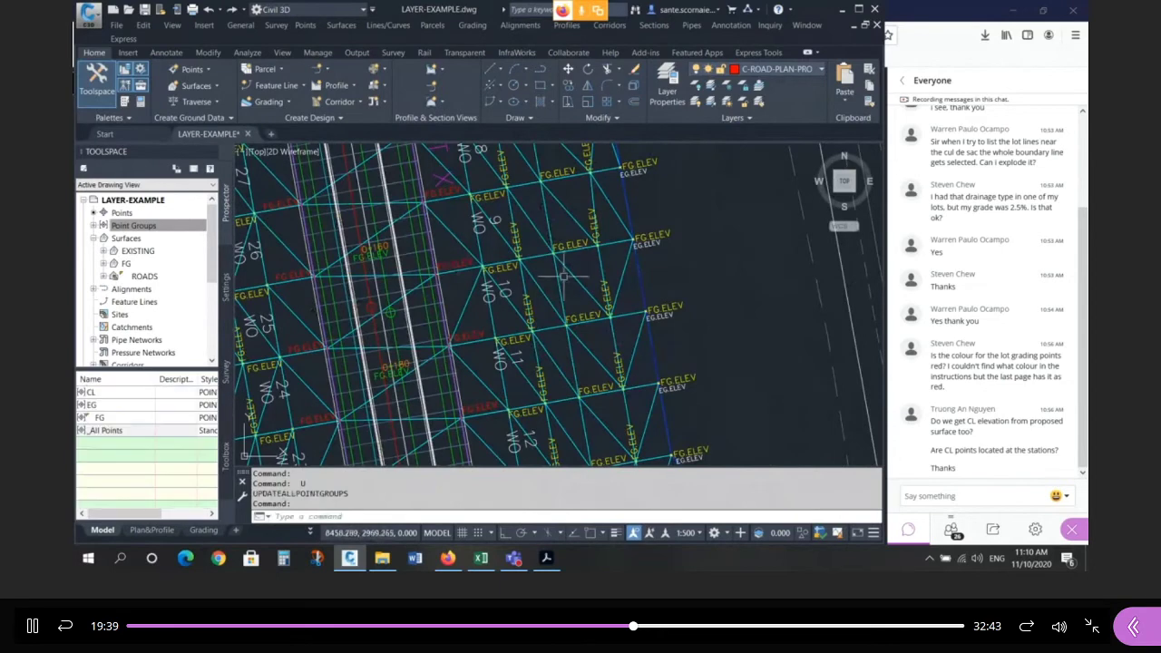
Set the surface style of the FG surface to no display.
left_click(573, 278)
right_click(574, 279)
left_click(628, 429)
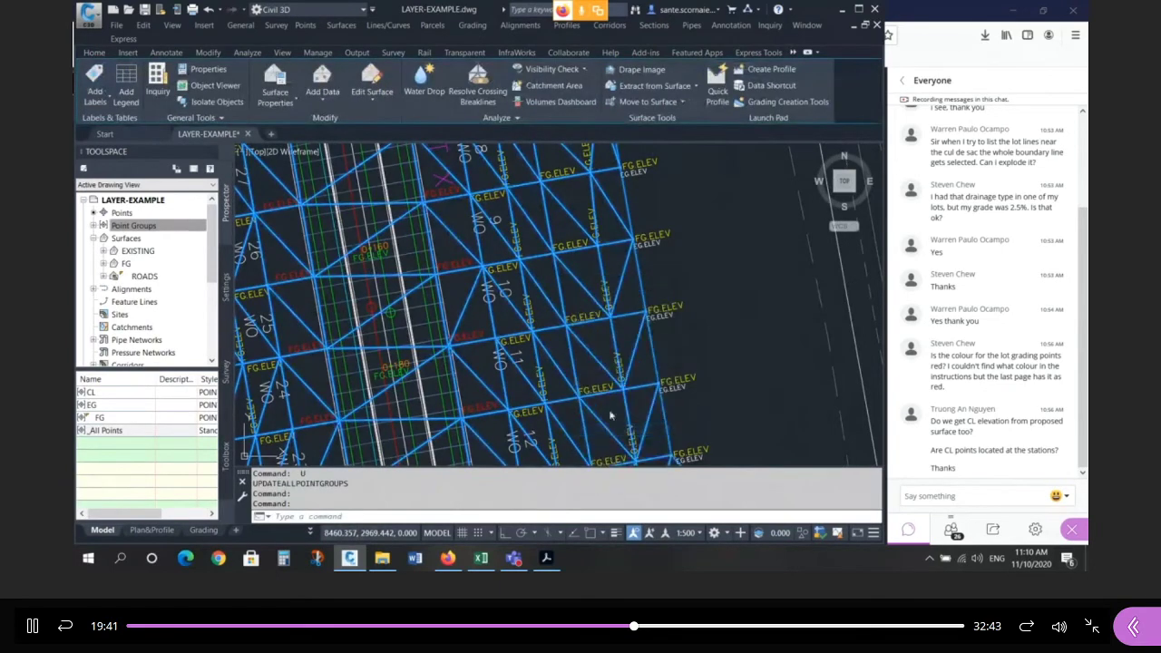
left_click(185, 188)
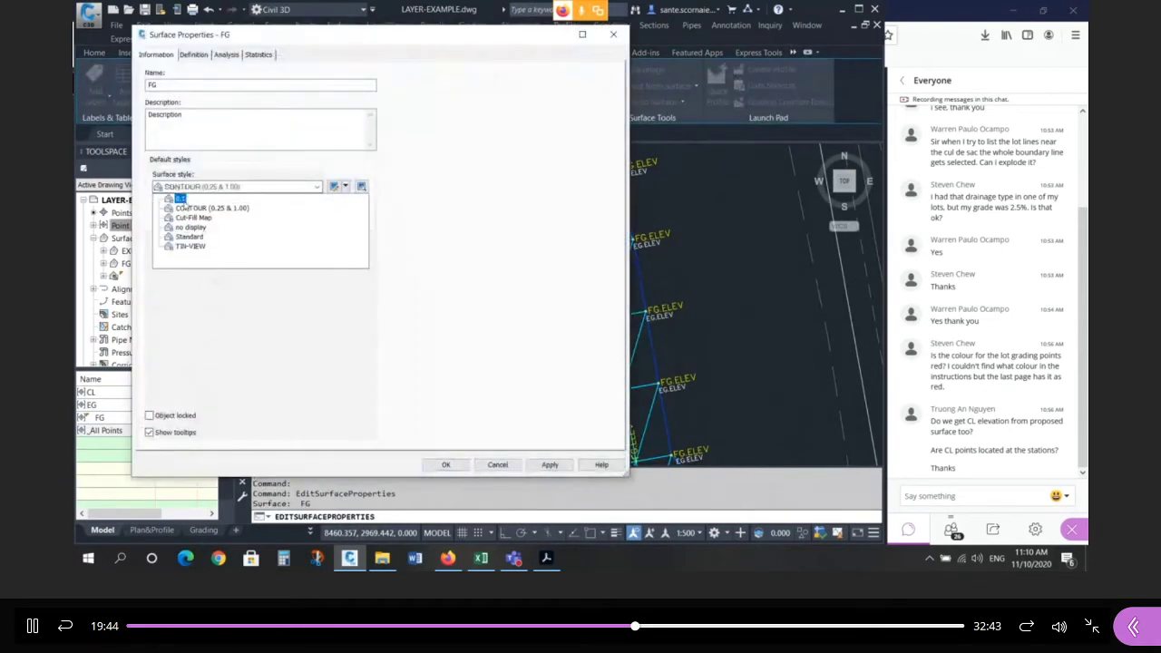
left_click(191, 228)
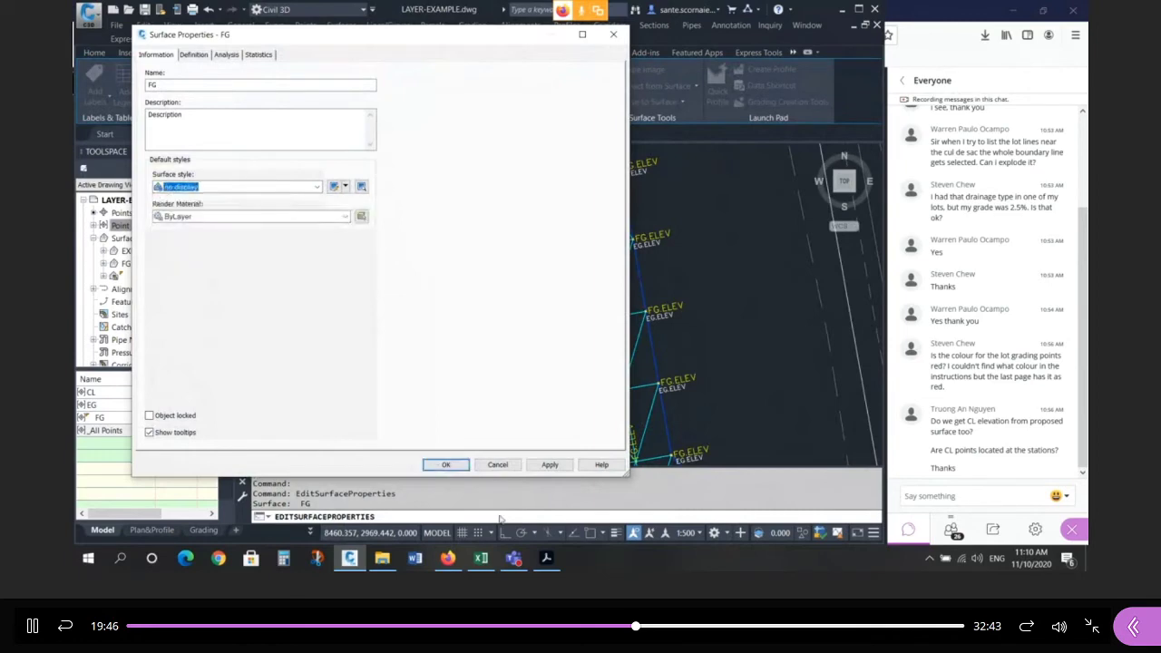
left_click(452, 466)
scroll(545, 291, "up", 2)
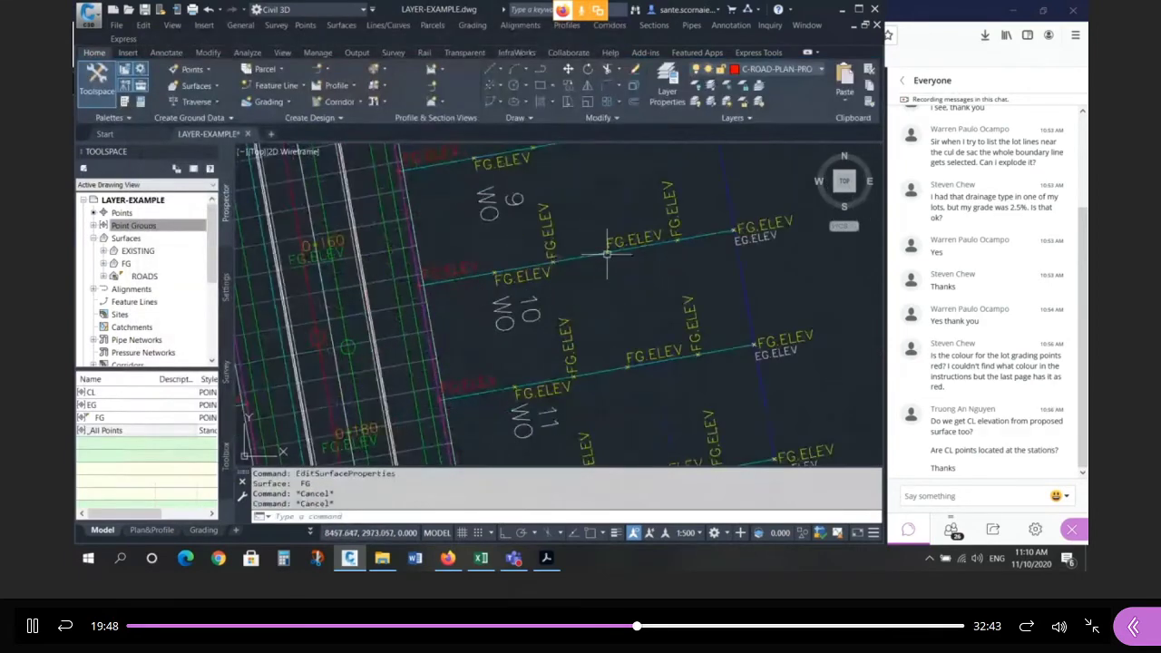
Examine the front and back corner points on the lot lines between lots 9 and 12.
key("Escape")
key("Escape")
left_click(422, 276)
key("Escape")
key("Escape")
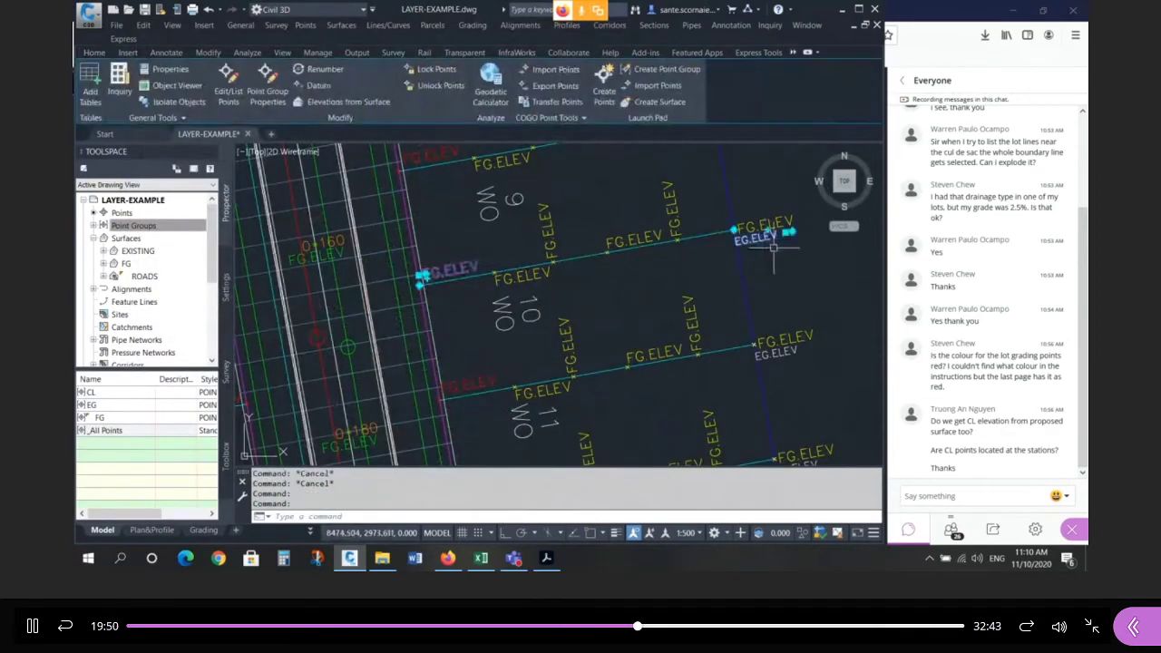
left_click(441, 390)
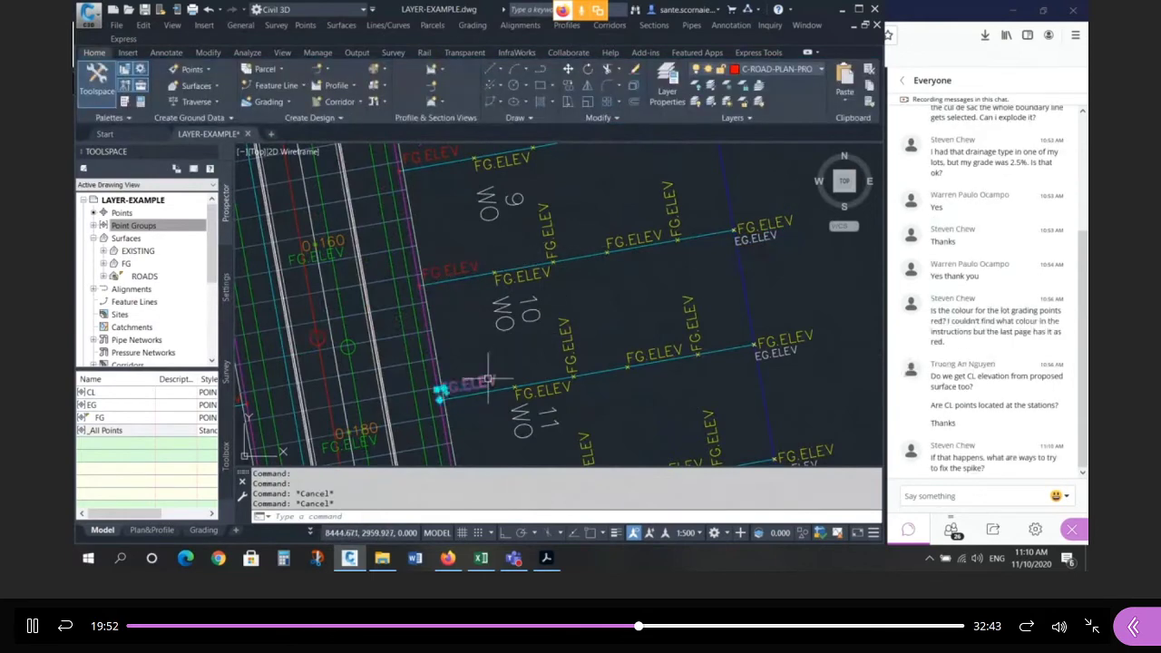
left_click(771, 360)
scroll(662, 281, "down", 3)
key("Escape")
key("Escape")
scroll(641, 331, "up", 3)
left_click(423, 318)
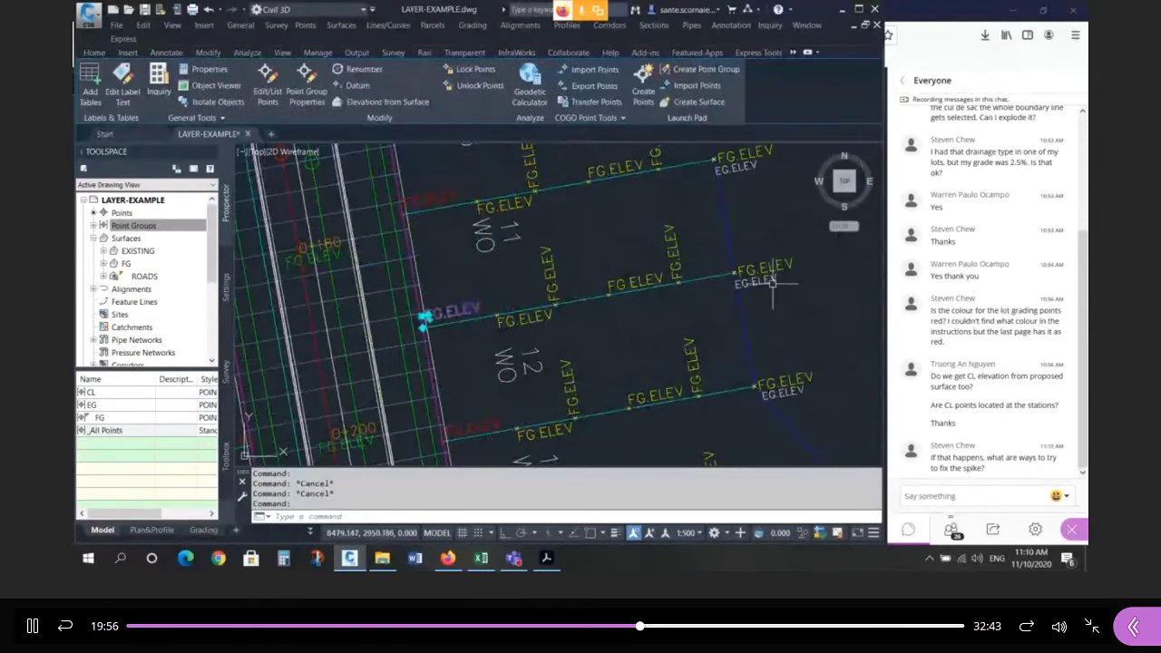
key("Escape")
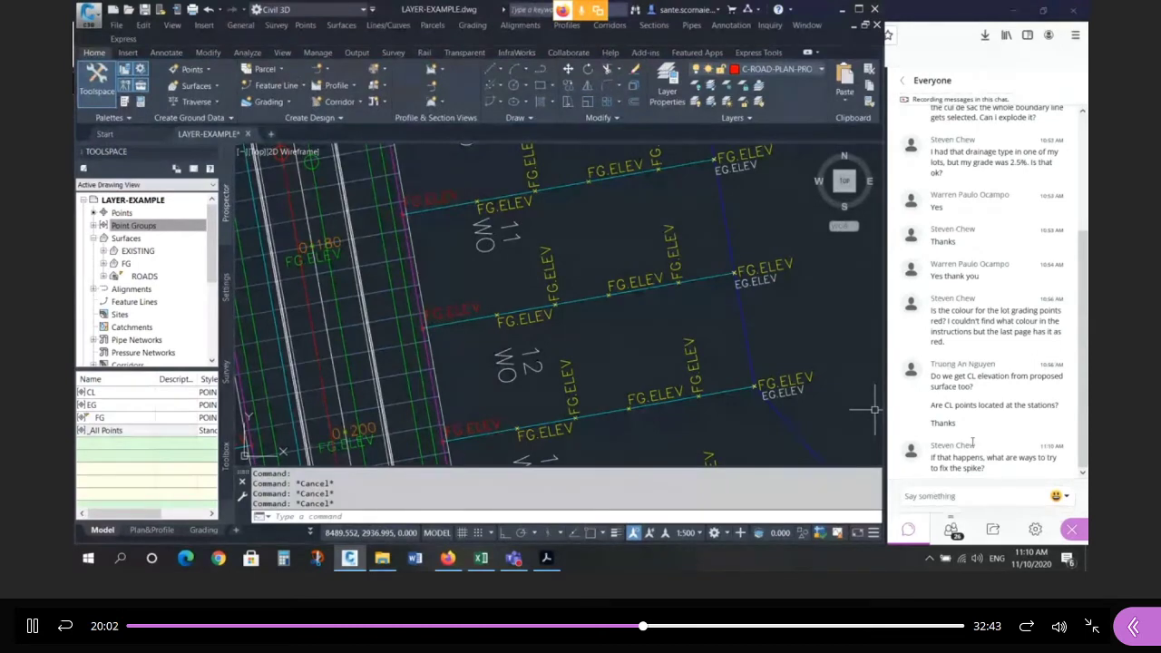
Compare the front corner point with the intermediate FG points along the line between lots 11 and 12.
left_click(423, 317)
key("Escape")
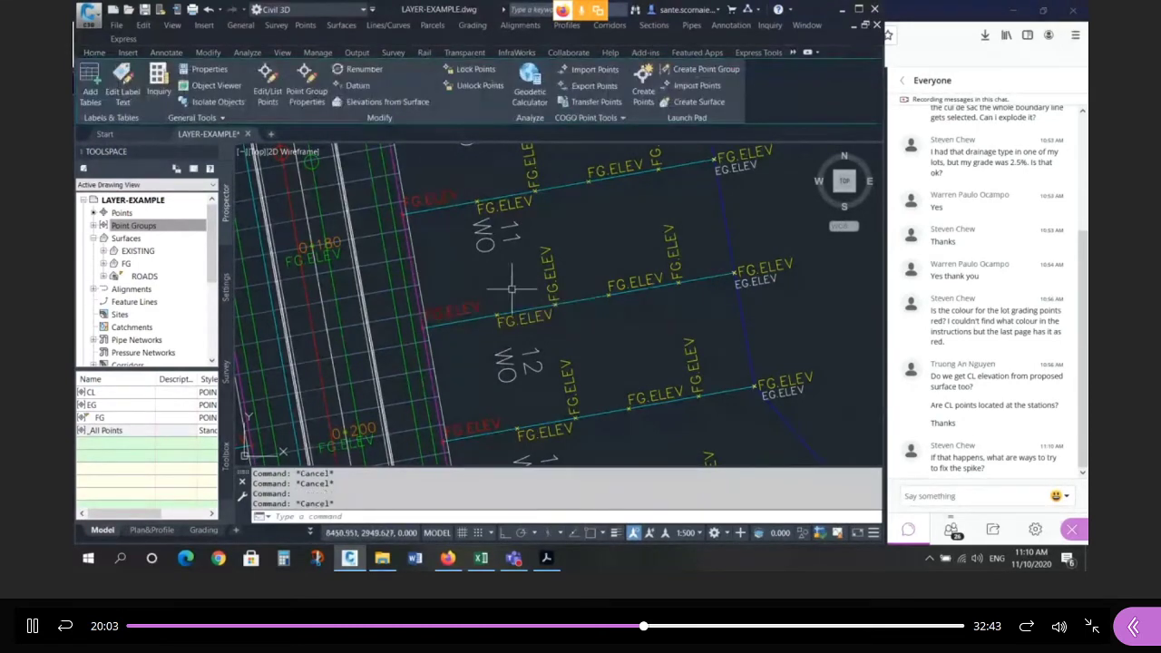
left_click(547, 273)
left_click(532, 317)
key("Escape")
key("Escape")
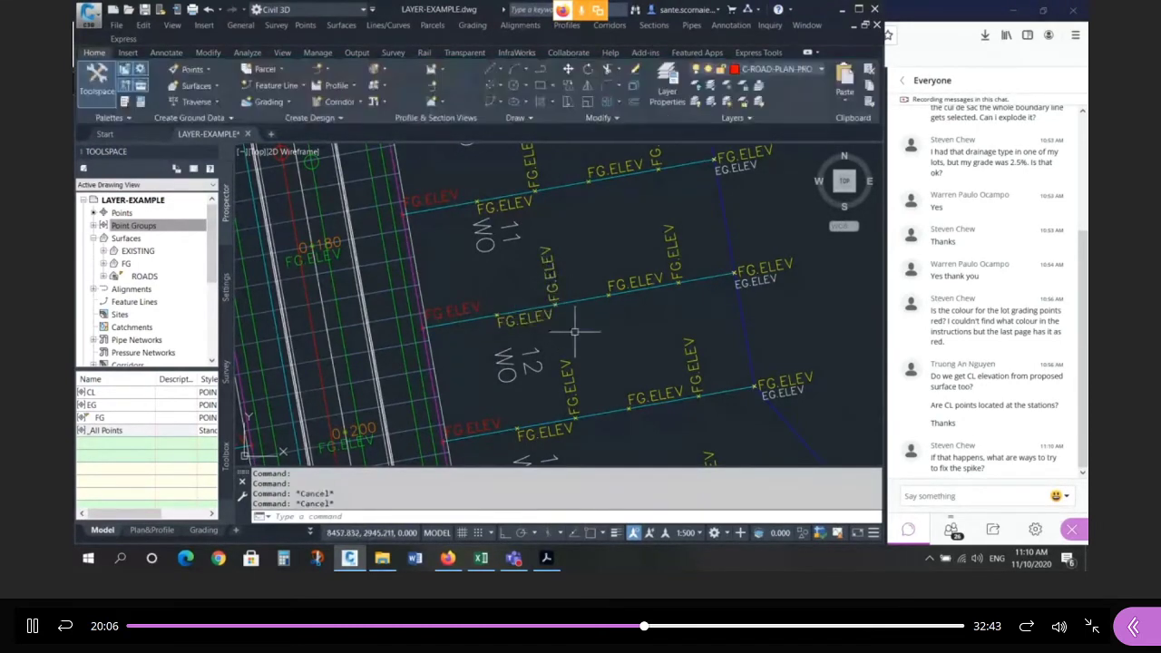
left_click(424, 318)
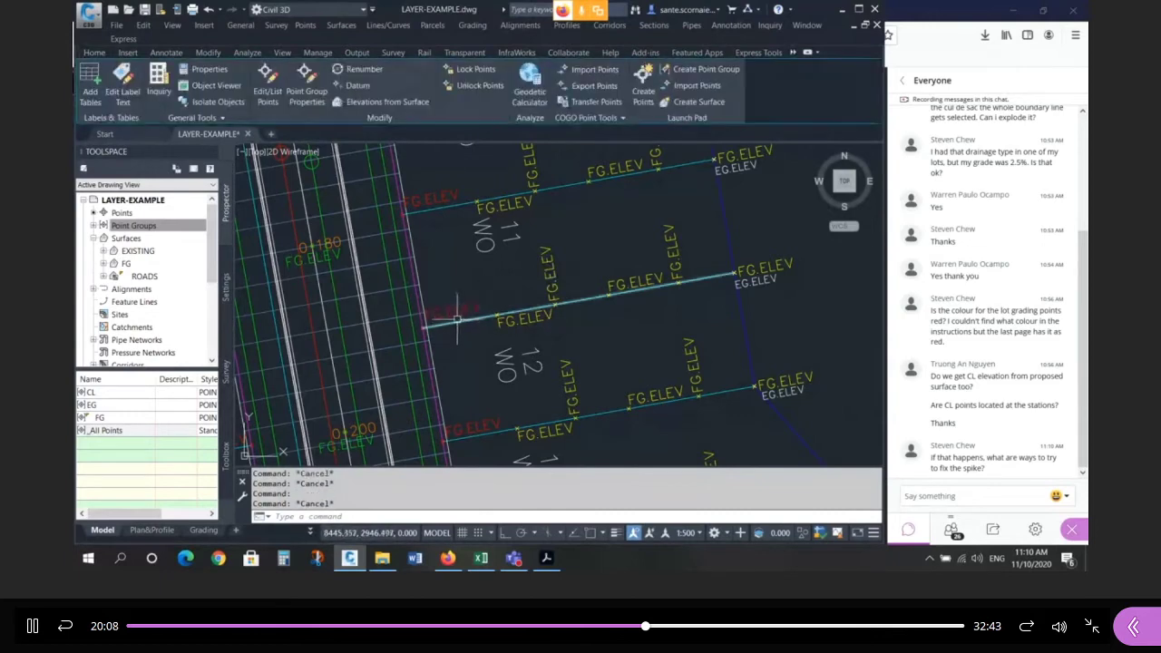
key("Escape")
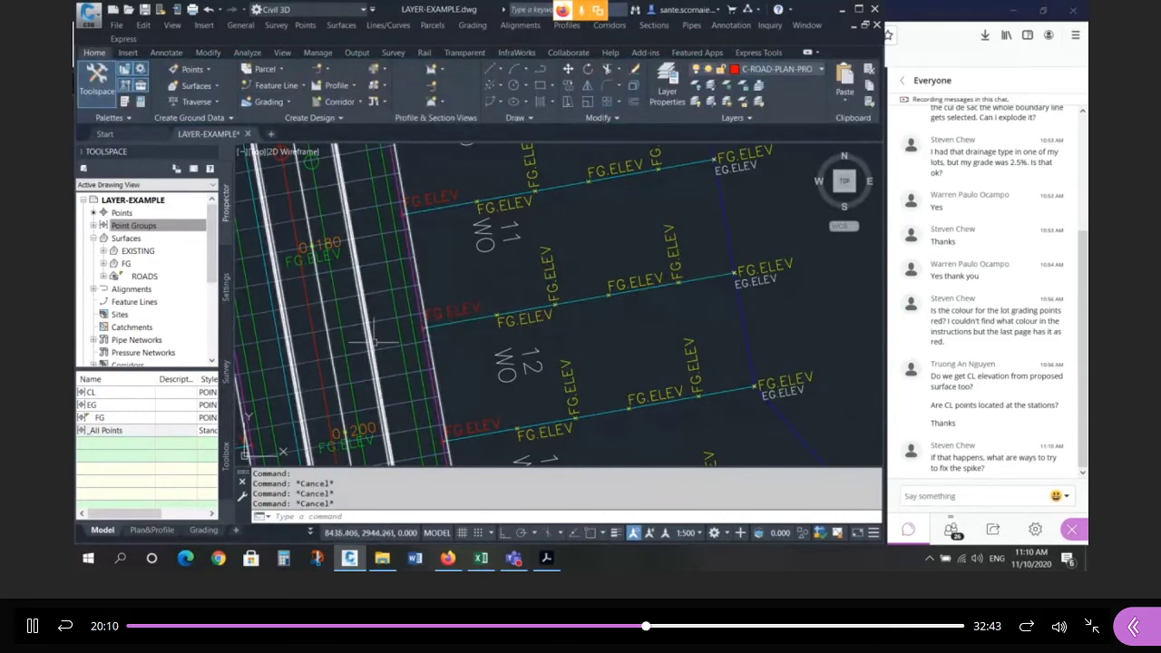
key("Escape")
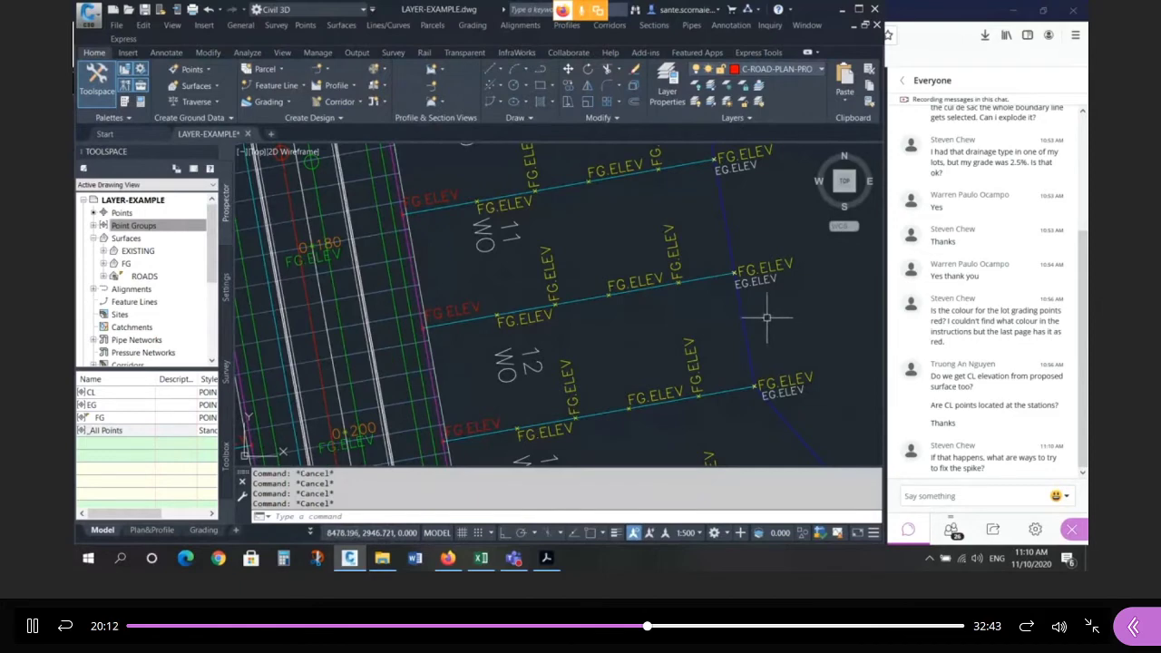
Select the intermediate FG points along the lot line between lots 11 and 12.
left_click(550, 316)
left_click(553, 301)
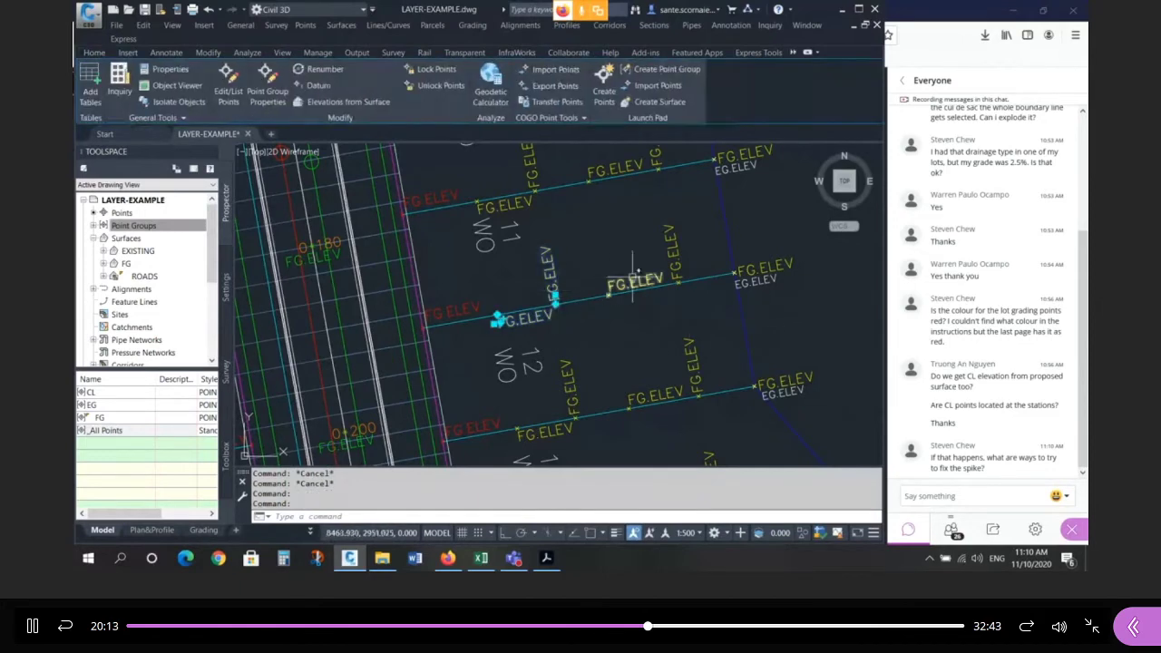
left_click(637, 279)
key("Escape")
key("Escape")
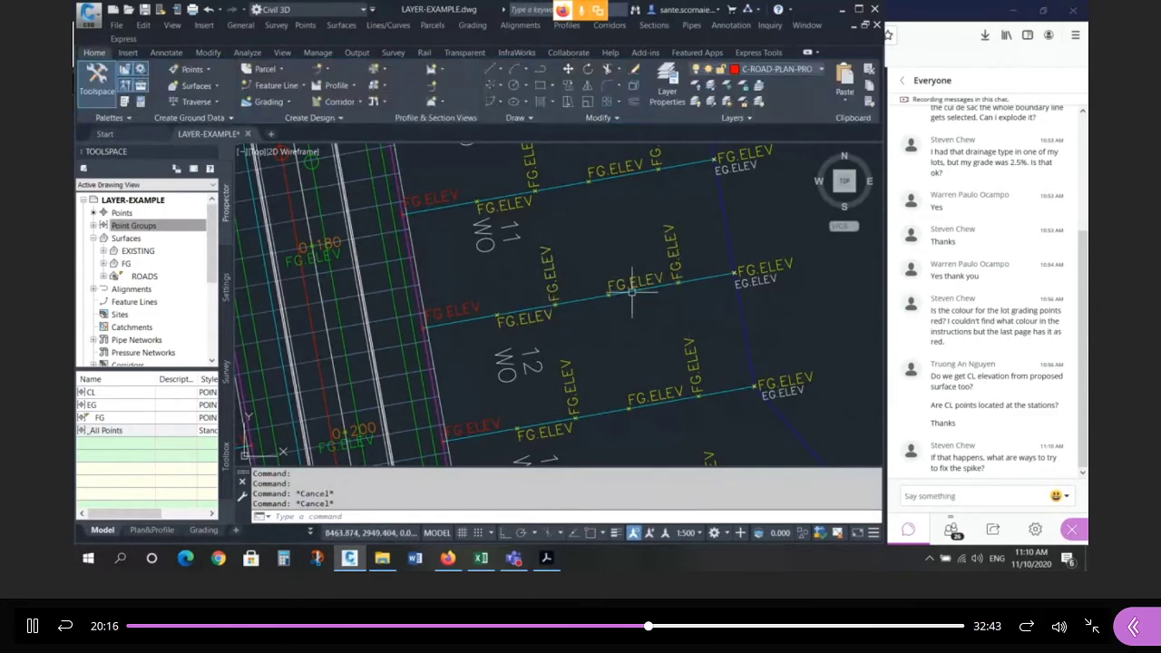
left_click(554, 300)
left_click(608, 287)
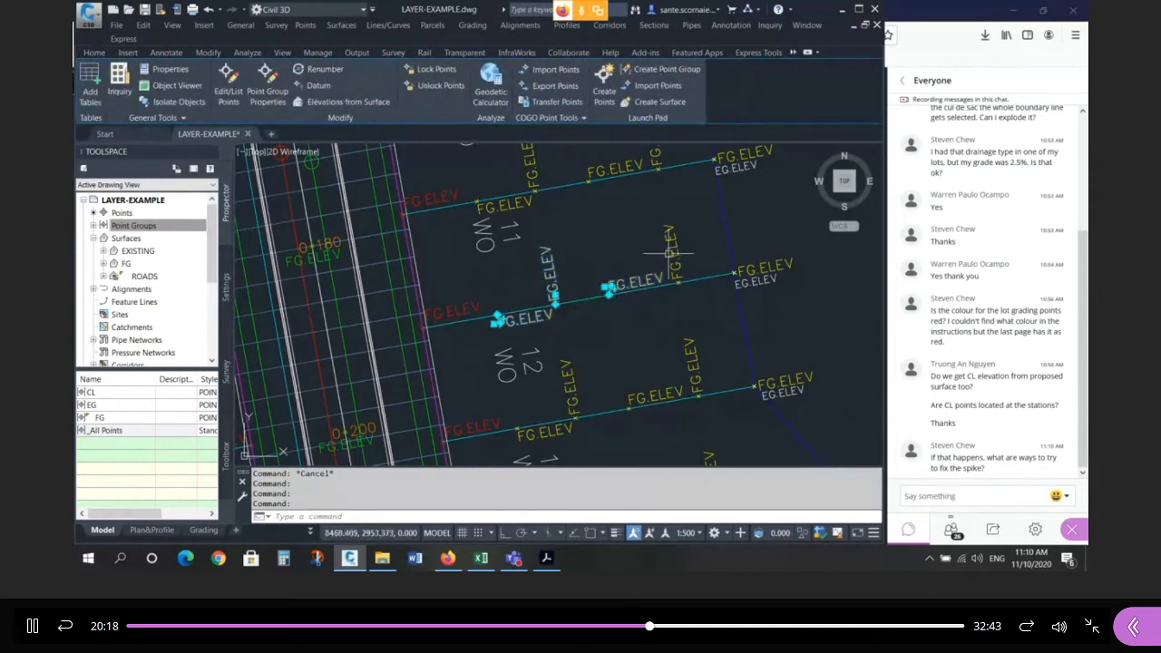
left_click(673, 251)
key("Escape")
key("Escape")
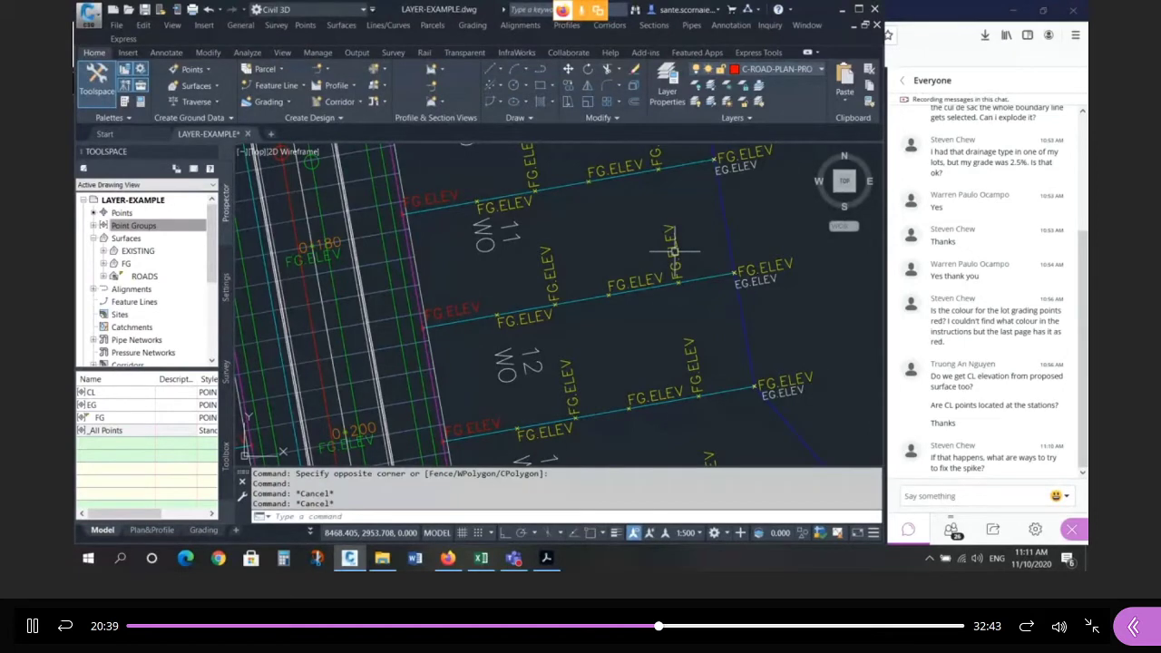
scroll(673, 251, "down", 3)
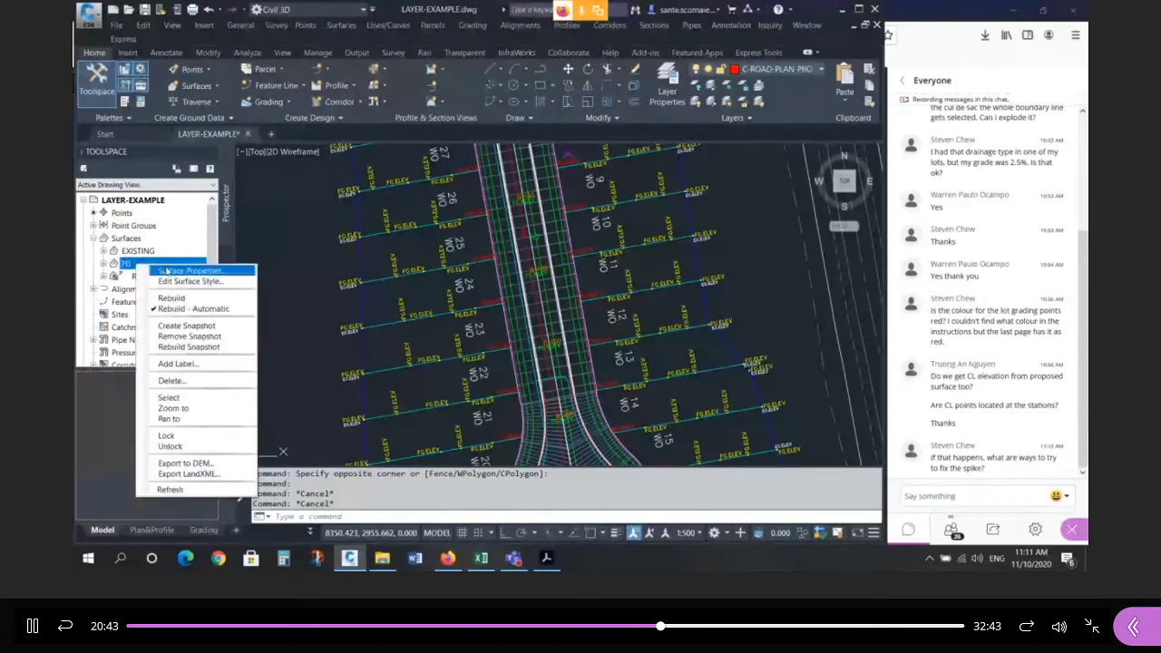
left_click(163, 270)
left_click(207, 187)
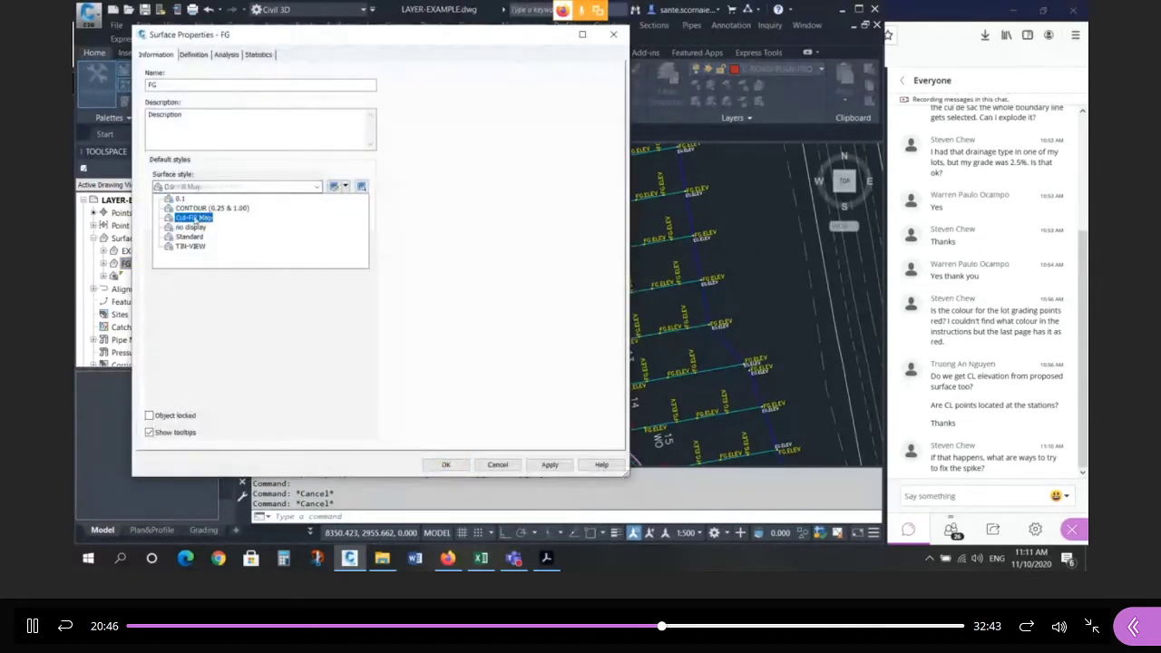
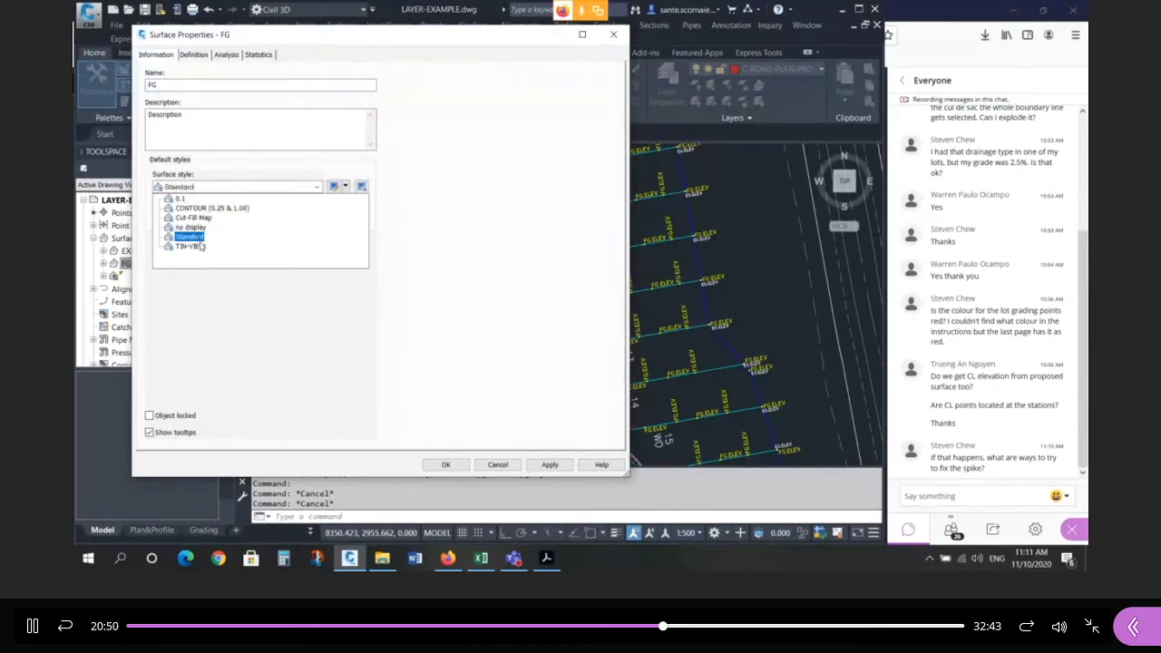
left_click(200, 246)
key("Return")
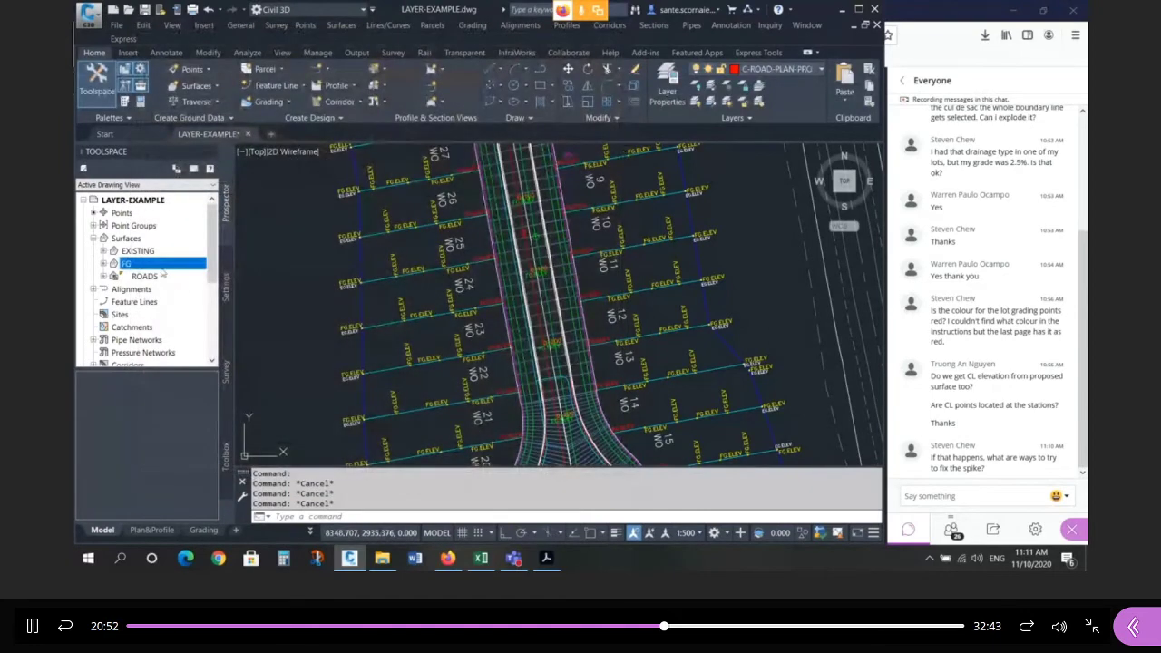
Copy the Standard surface style and name the copy CHECK.
left_click(227, 274)
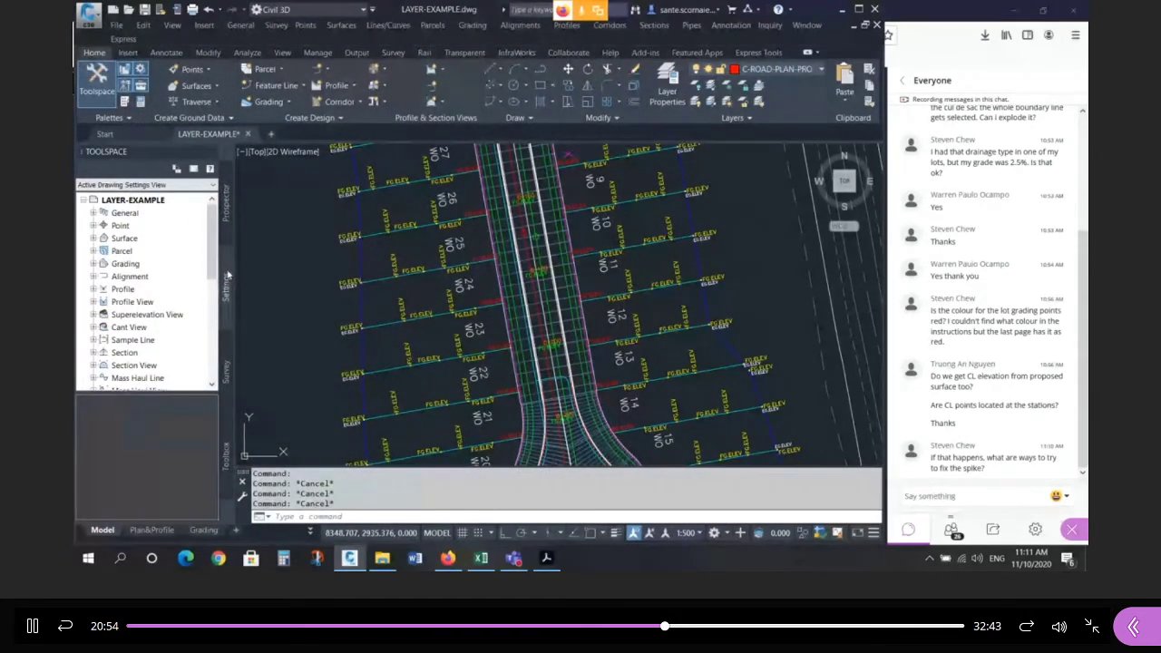
left_click(93, 238)
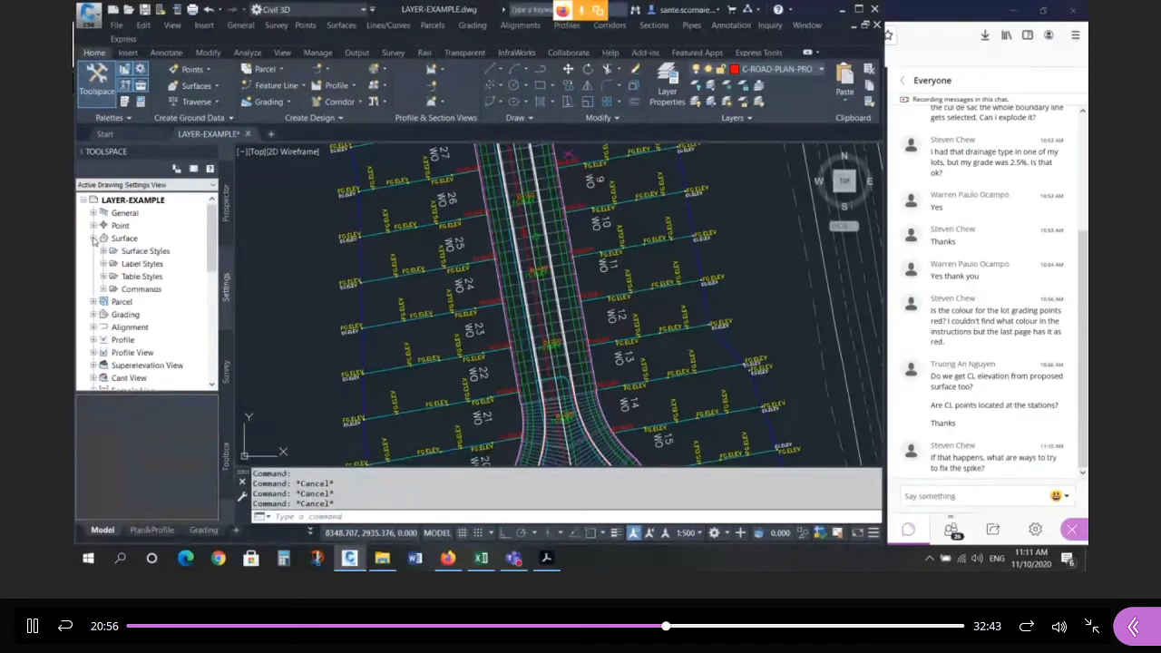
left_click(104, 251)
right_click(159, 314)
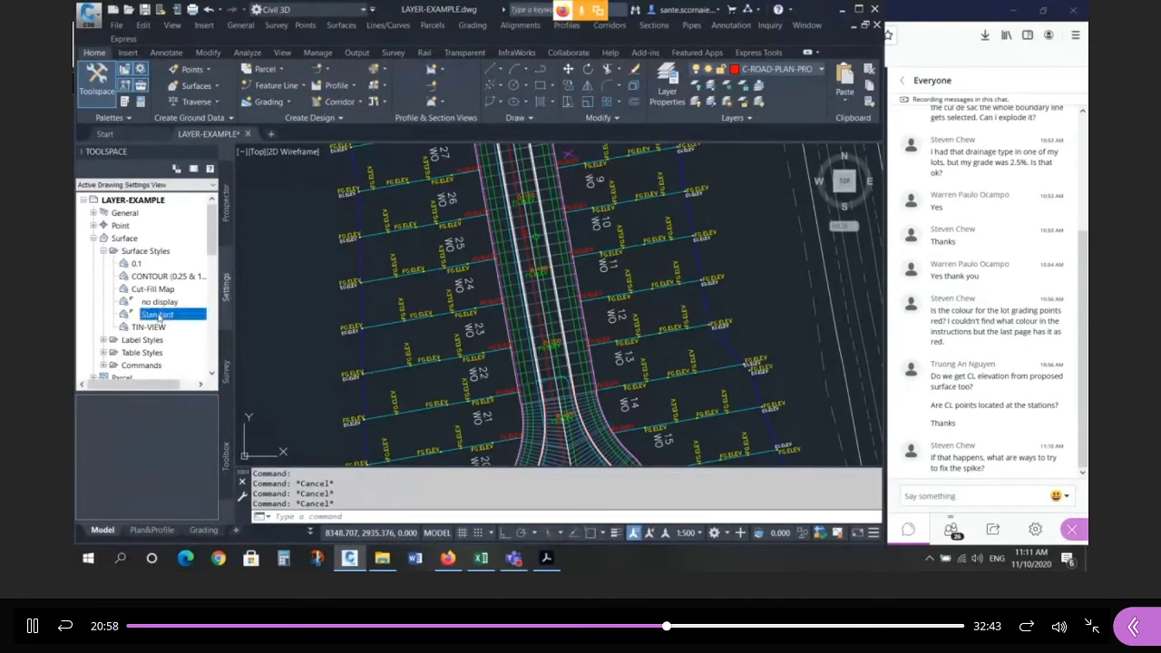
left_click(191, 337)
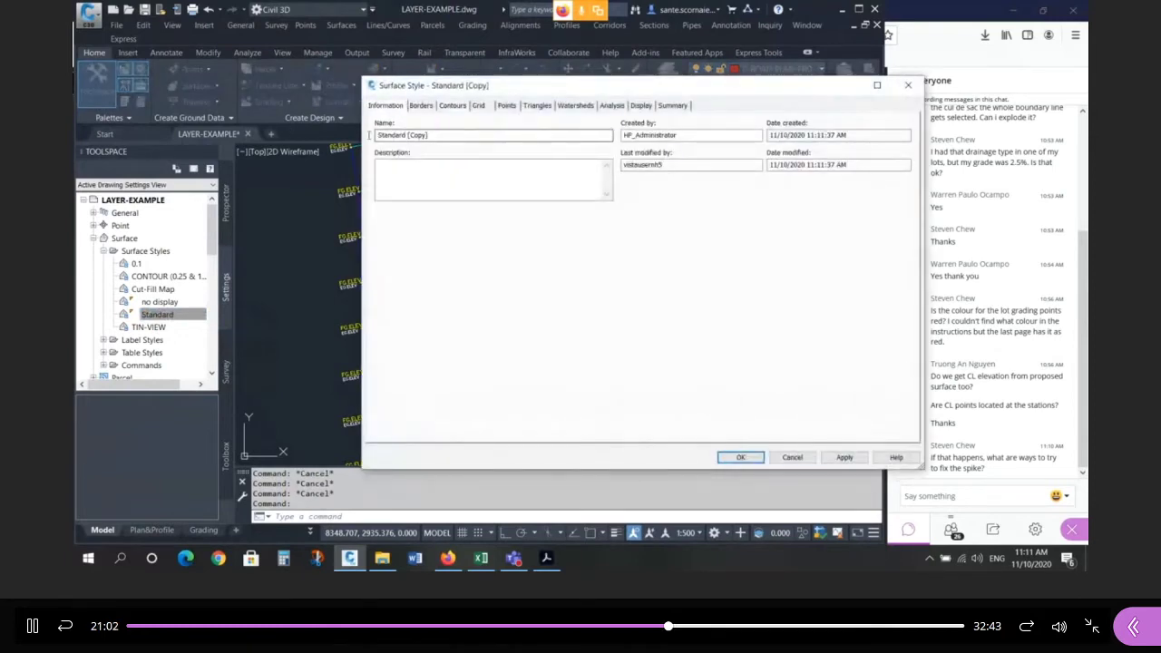
triple_click(469, 135)
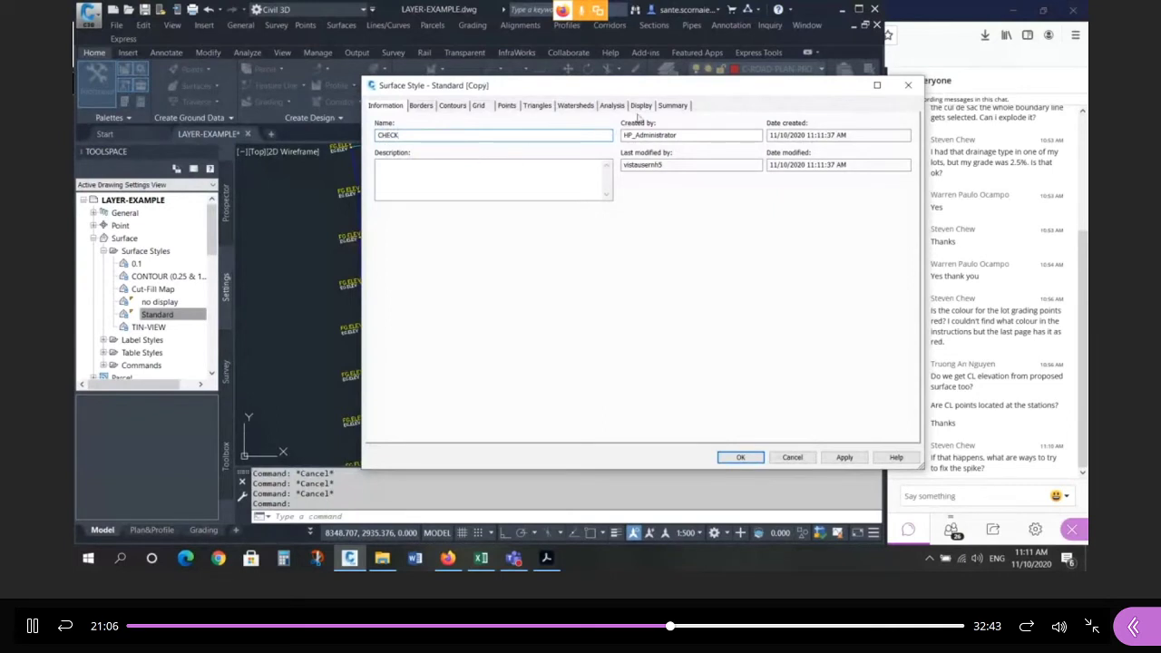
Set the minor contour interval of the CHECK style to 0.1 m.
left_click(453, 107)
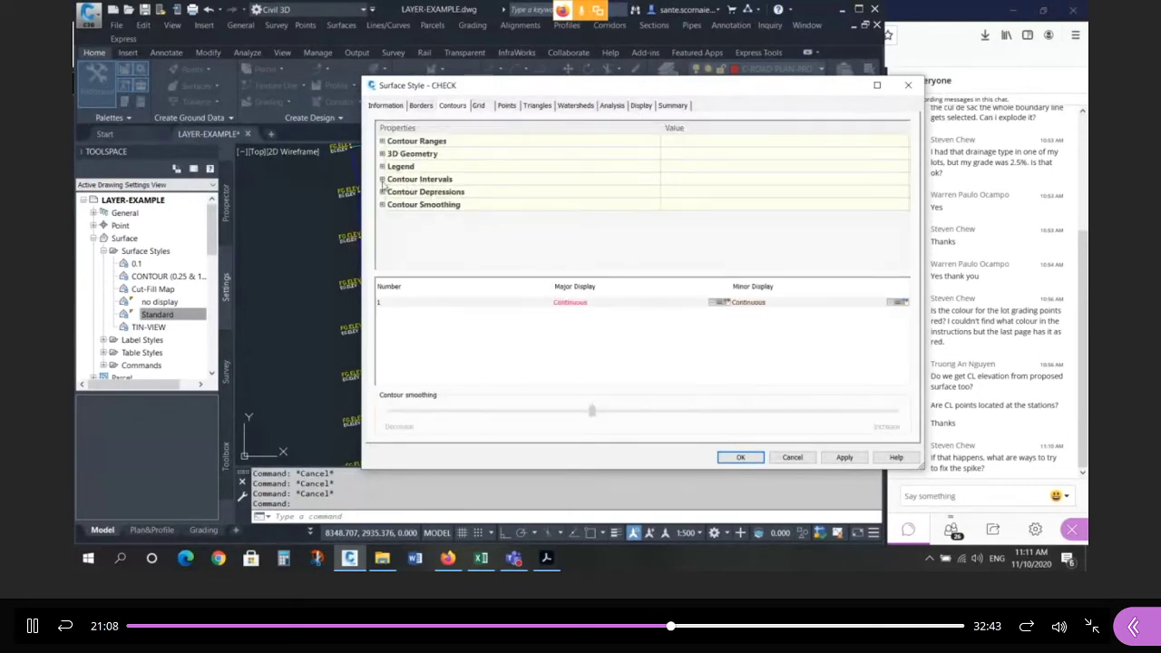
left_click(383, 181)
left_click(690, 204)
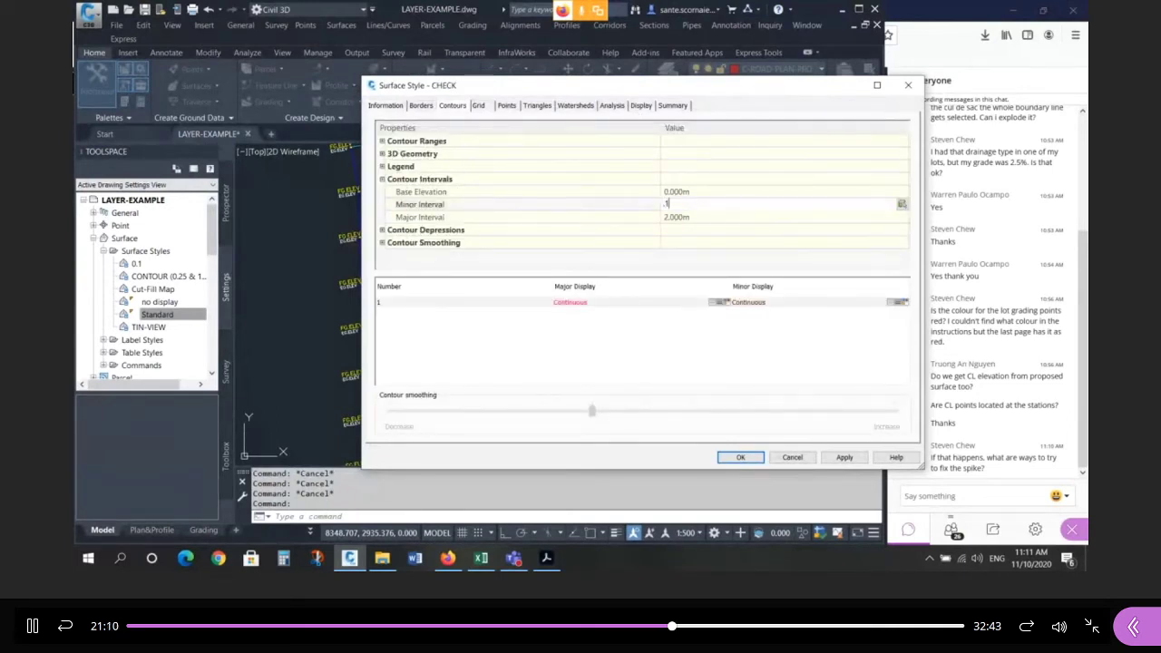
key("Return")
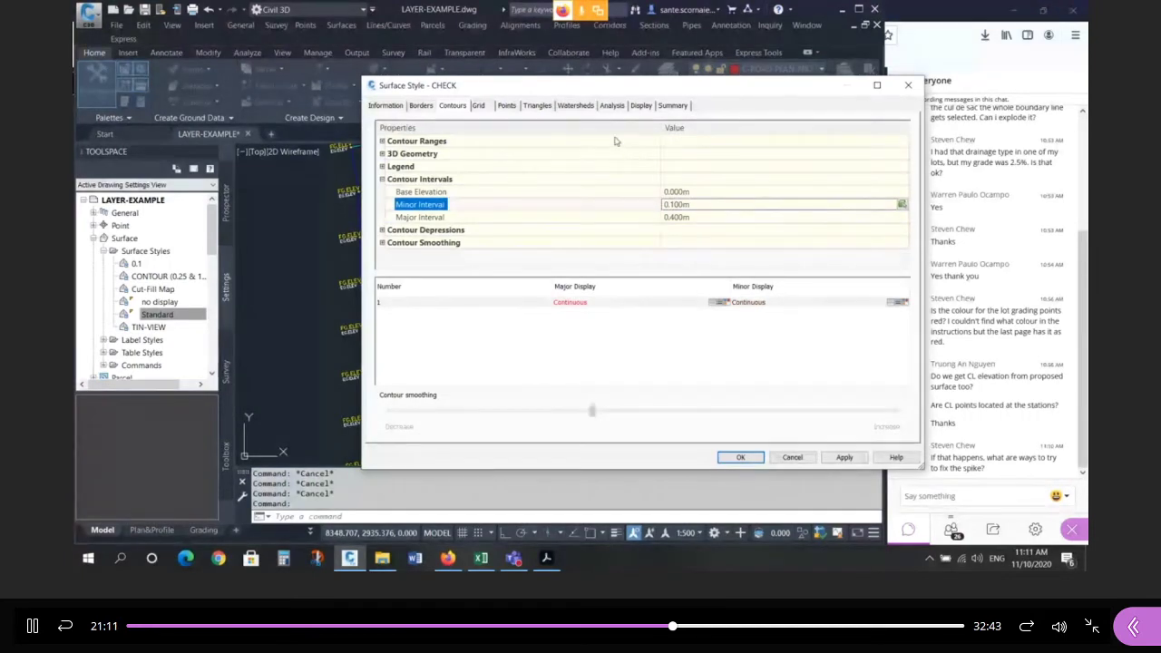
Set the contour display mode to Exaggerate Elevation with a scale factor of 5.
left_click(382, 153)
left_click(692, 167)
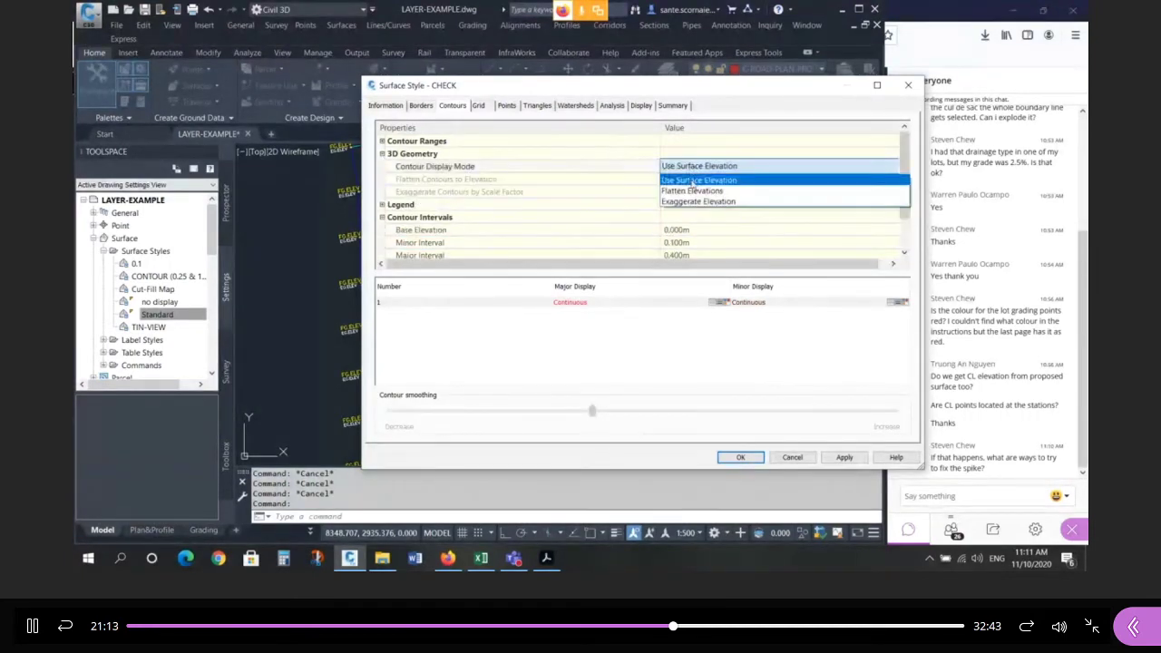
left_click(689, 200)
left_click(688, 191)
type("5")
key("Return")
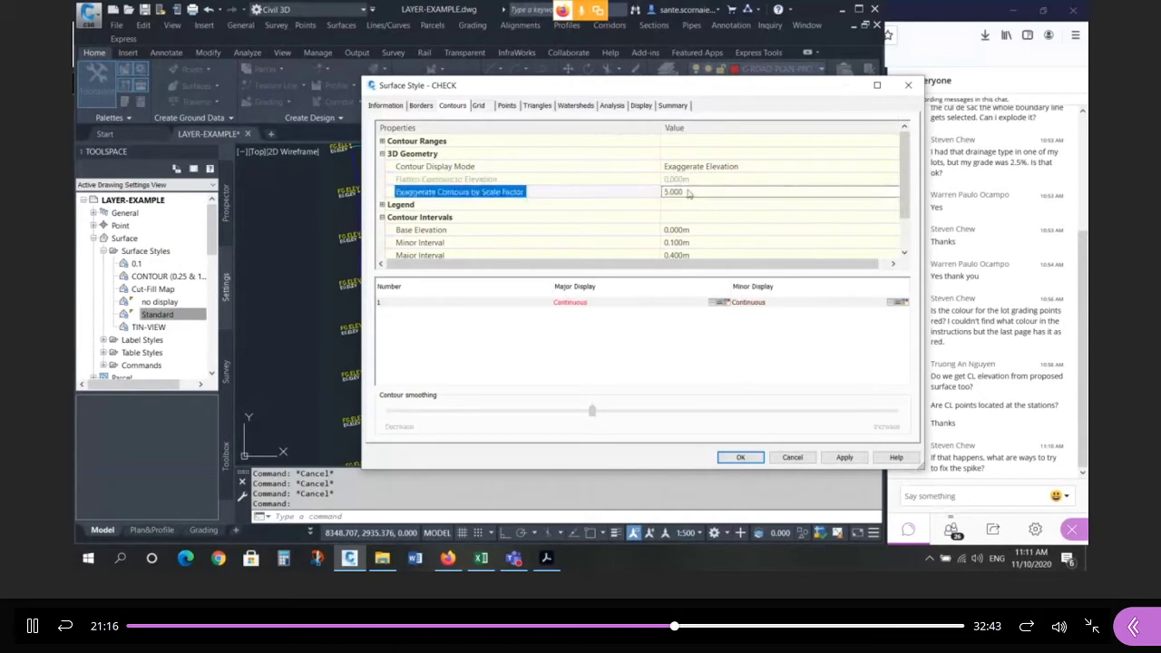
Set the triangle display mode to Exaggerate Elevation with a scale factor of 5.
left_click(537, 107)
left_click(695, 156)
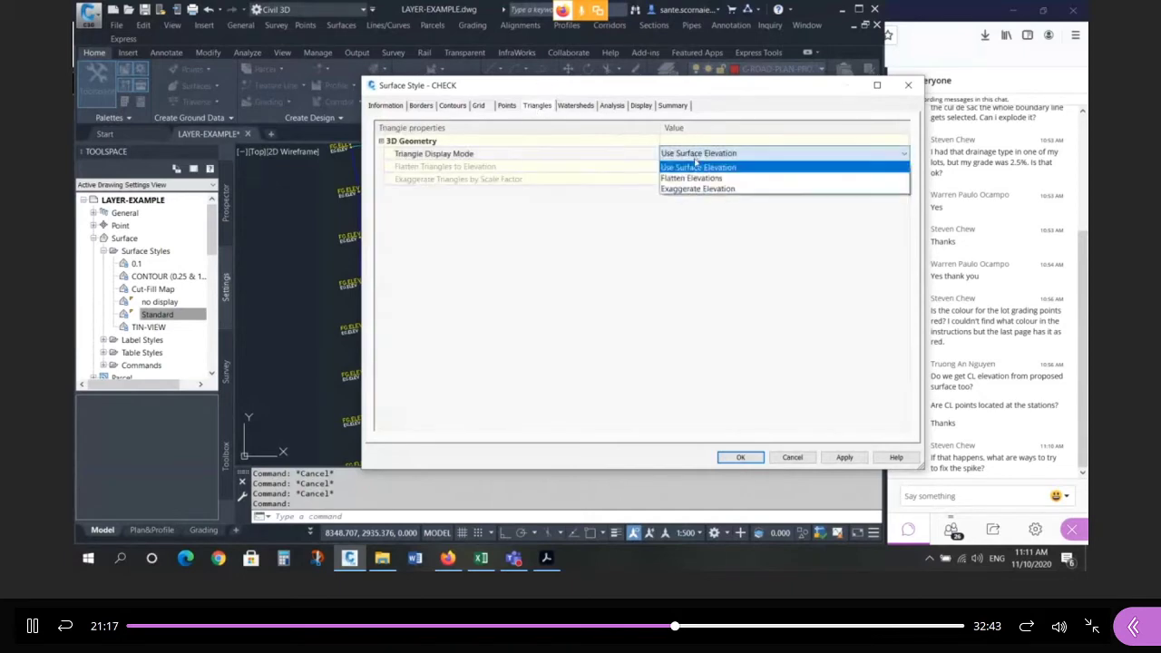
left_click(698, 189)
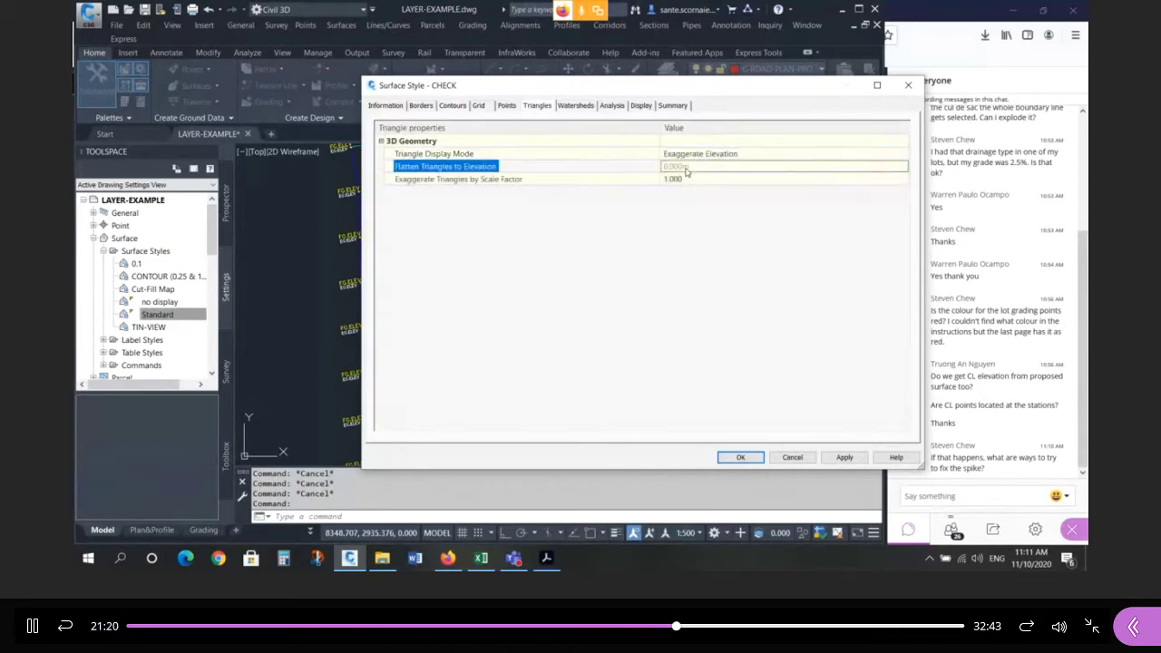
left_click(685, 178)
type("5")
key("Return")
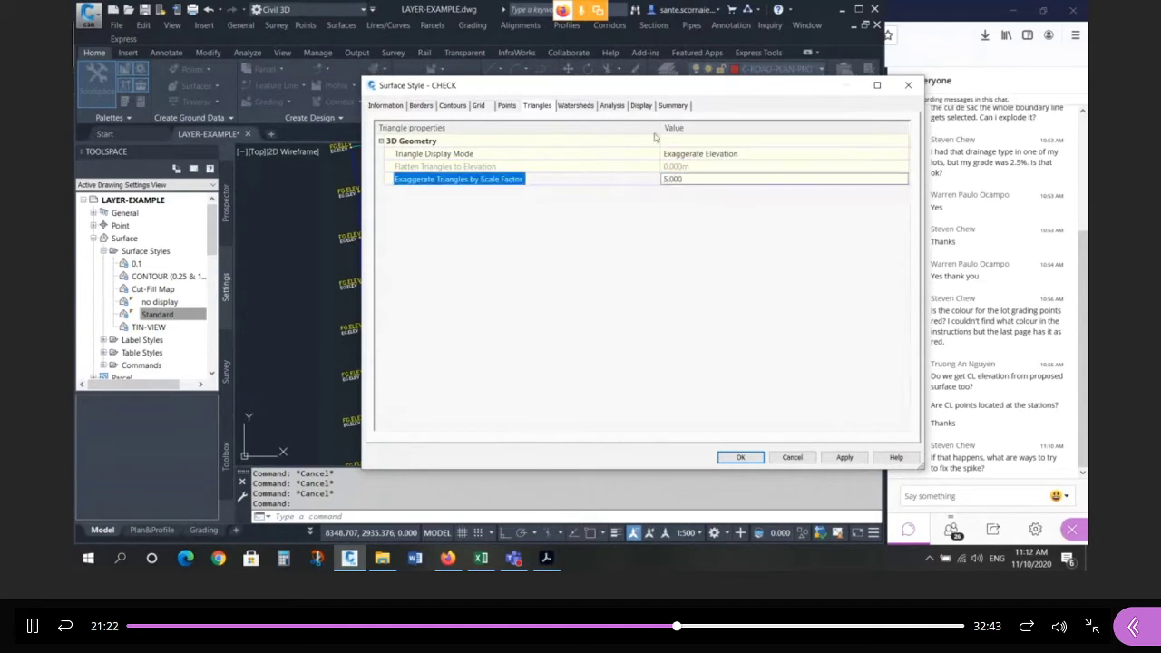
Make the major and minor contours visible in the plan view direction and colour both red.
left_click(641, 106)
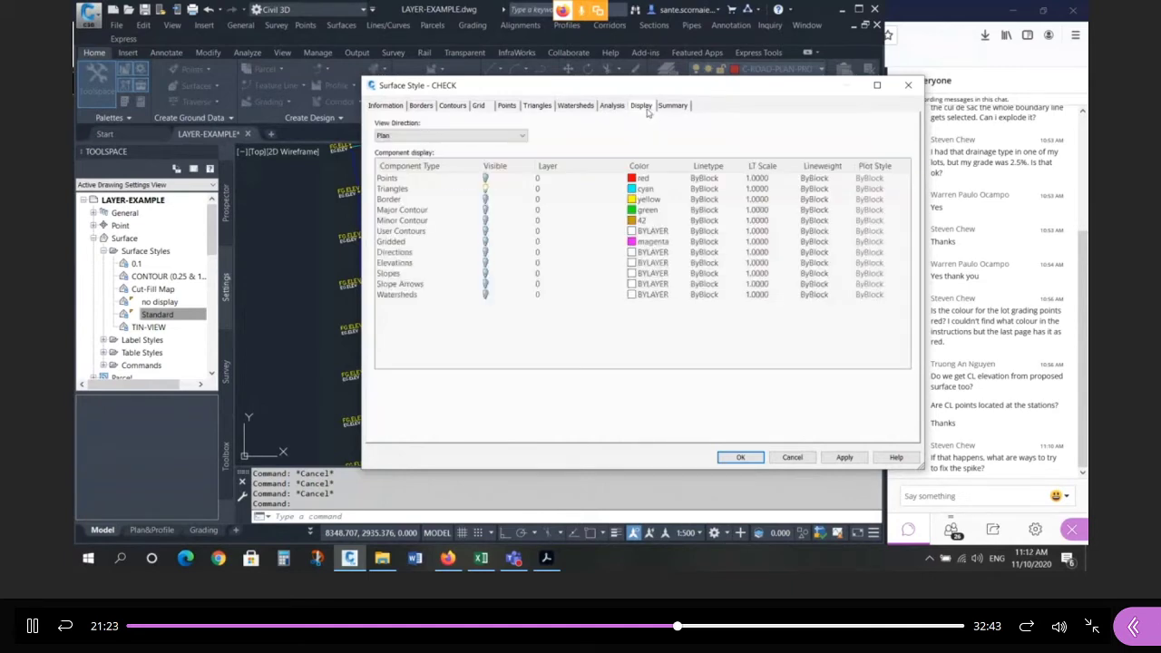
left_click(426, 213)
left_click(430, 221, "shift")
left_click(485, 211)
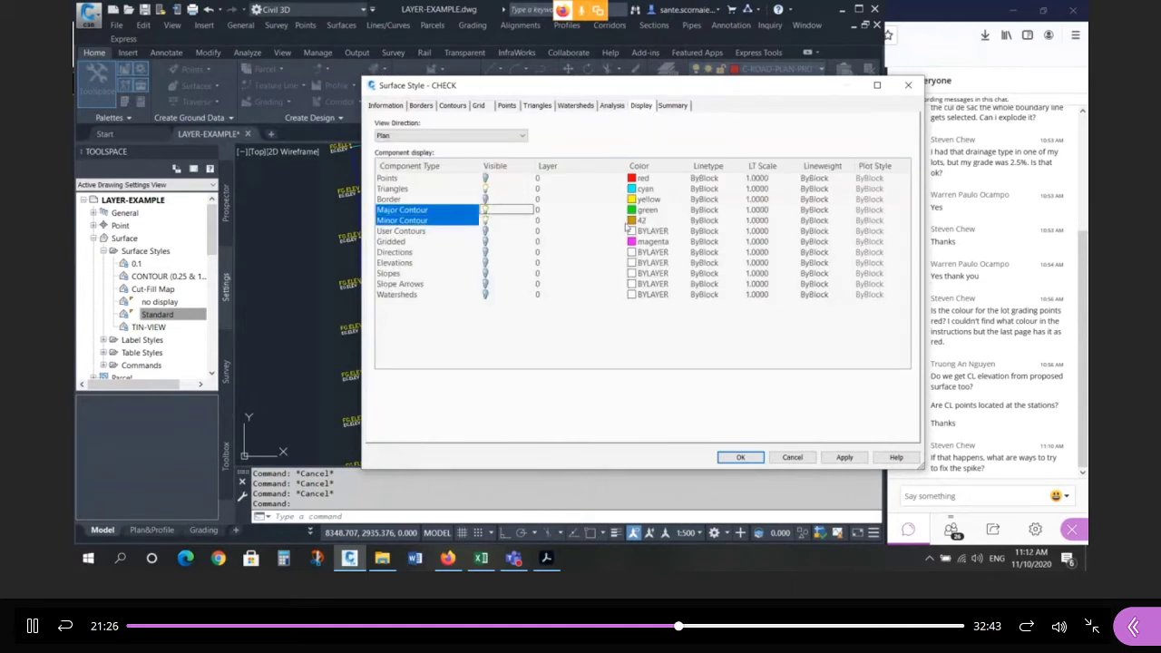
left_click(632, 220)
type("1")
key("Return")
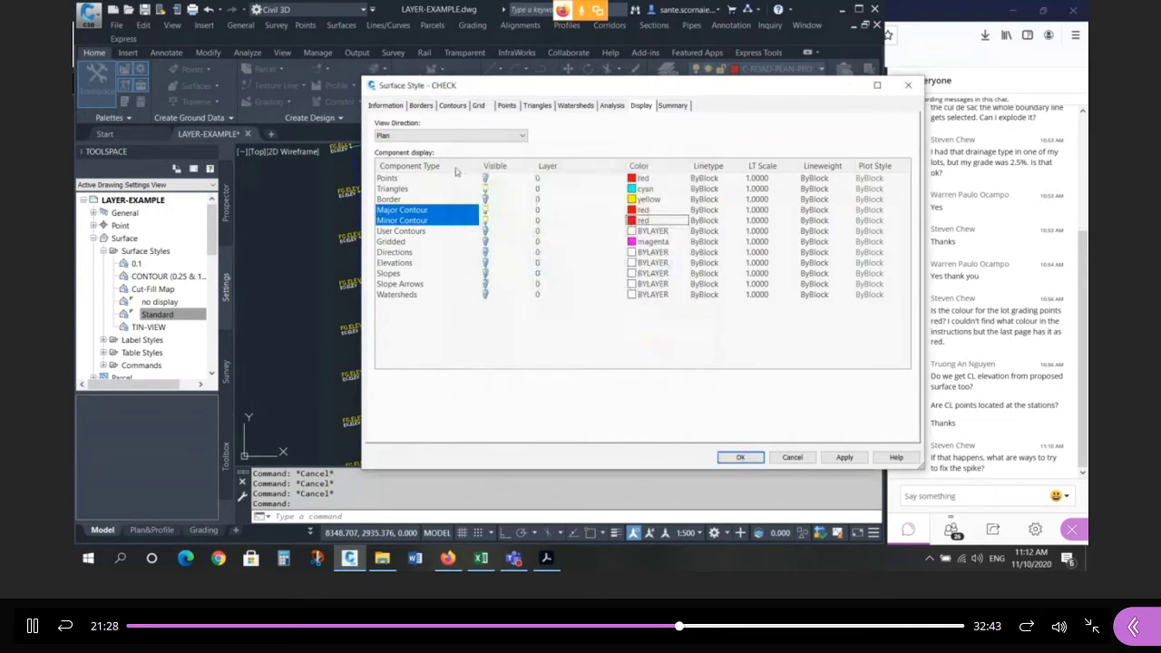
Turn on the major and minor contours for the model view direction and colour both red.
left_click(436, 137)
left_click(419, 158)
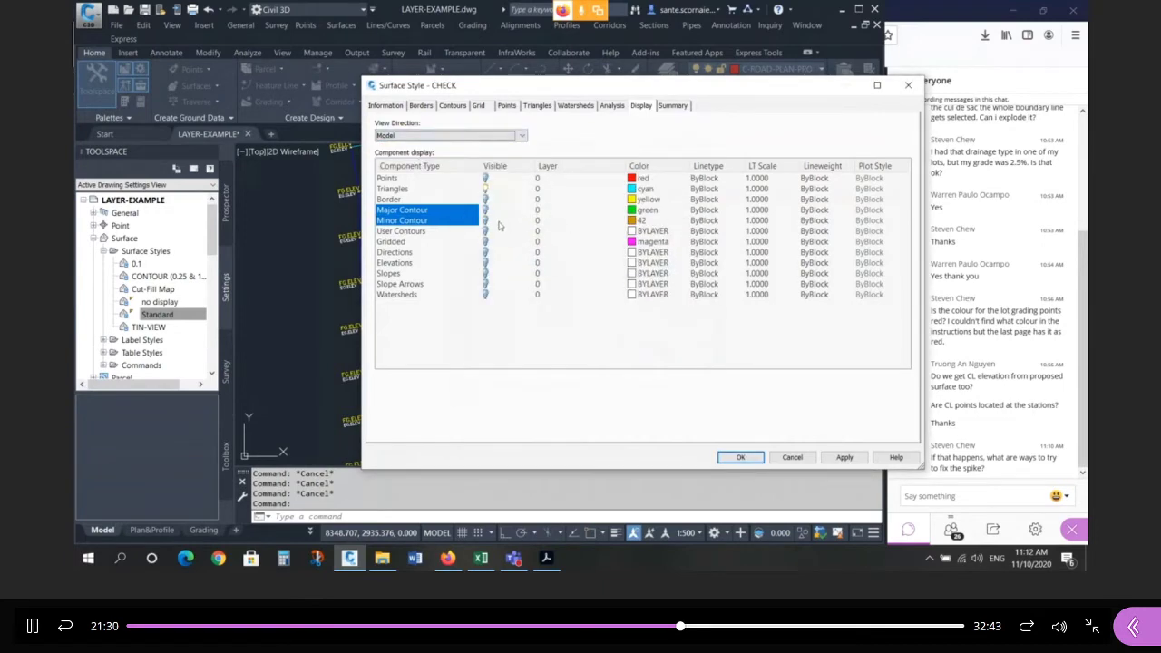
left_click(488, 221)
left_click(634, 220)
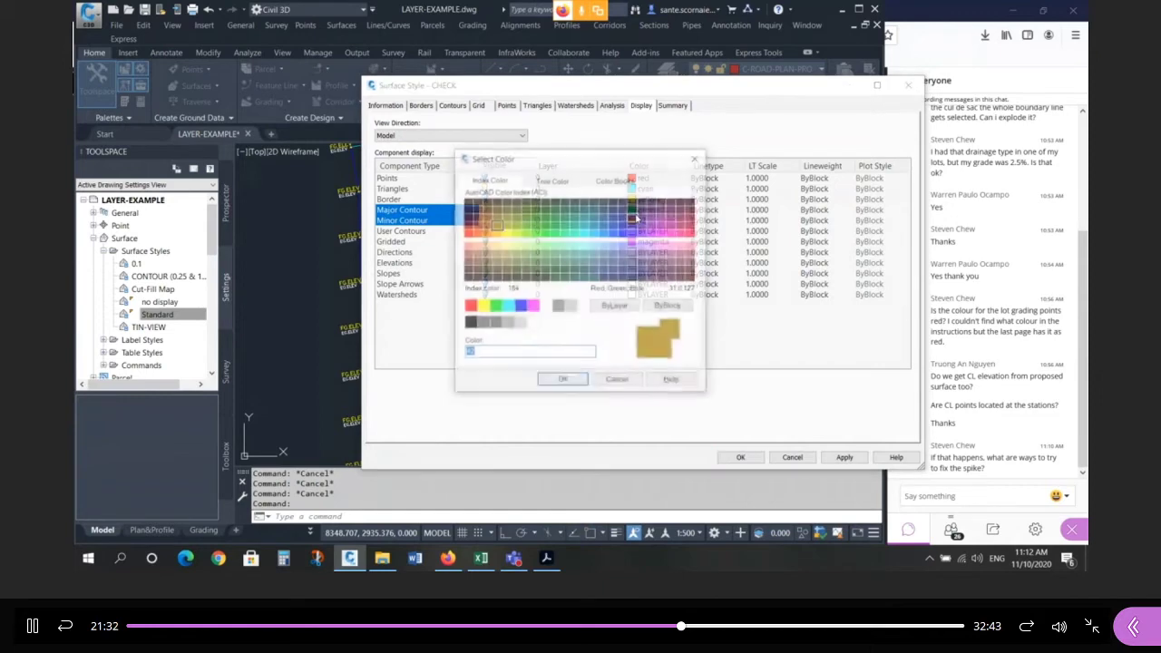
type("1")
key("Return")
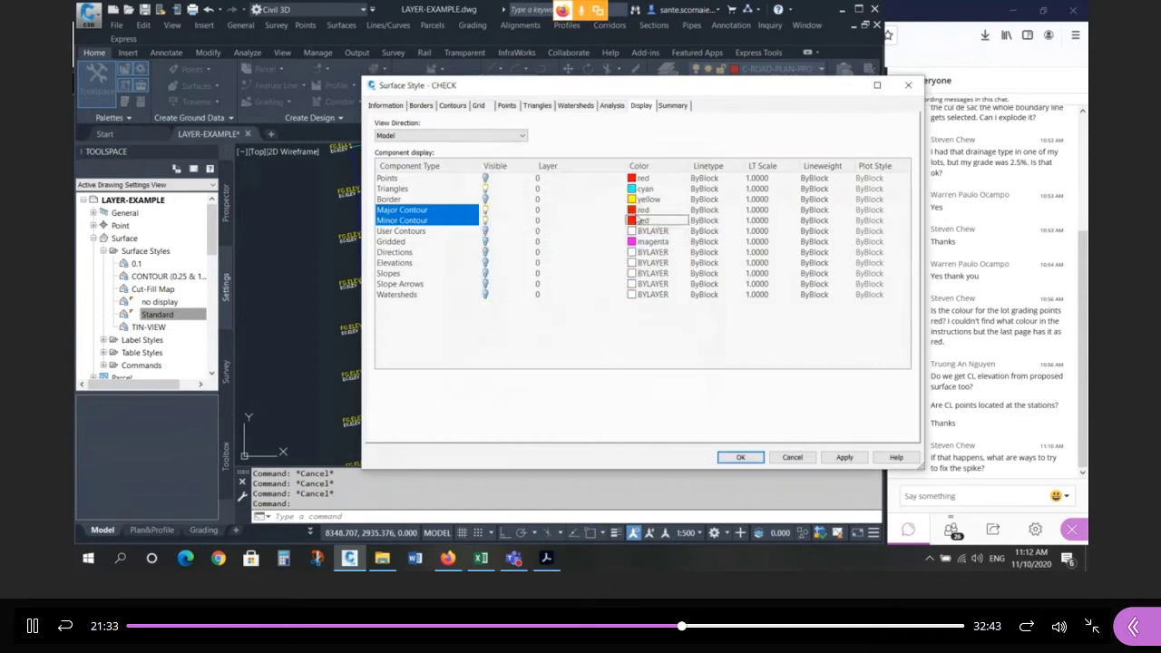
Compare the component display settings of the plan and model view directions and save the CHECK style.
left_click(426, 135)
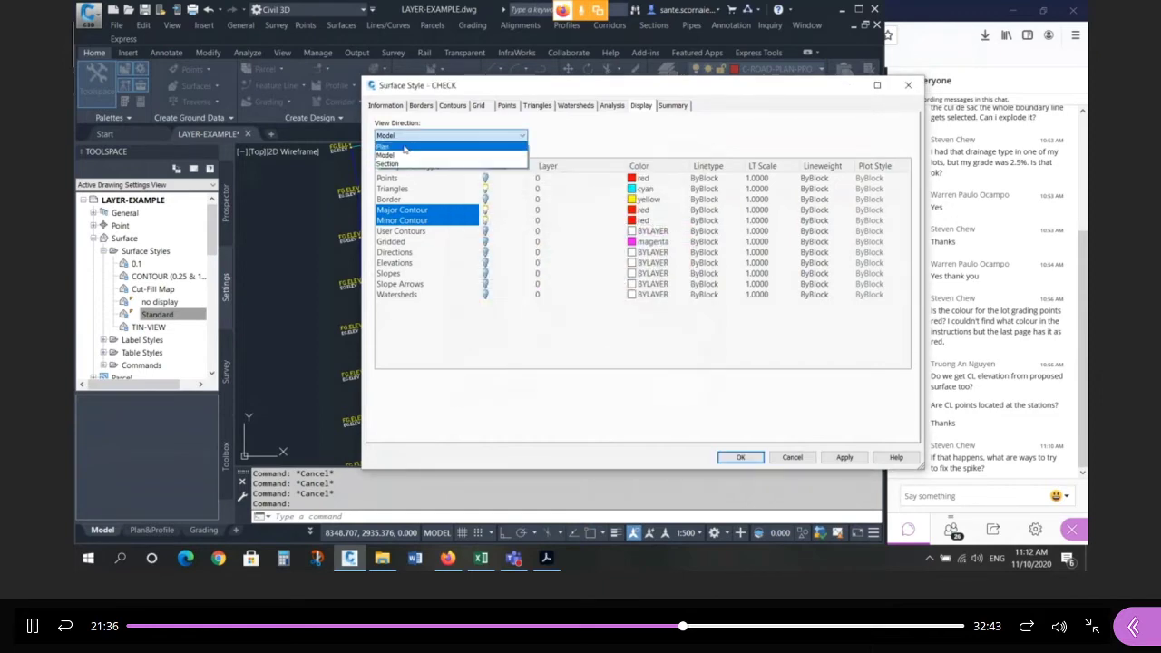
left_click(415, 145)
left_click(459, 136)
left_click(413, 157)
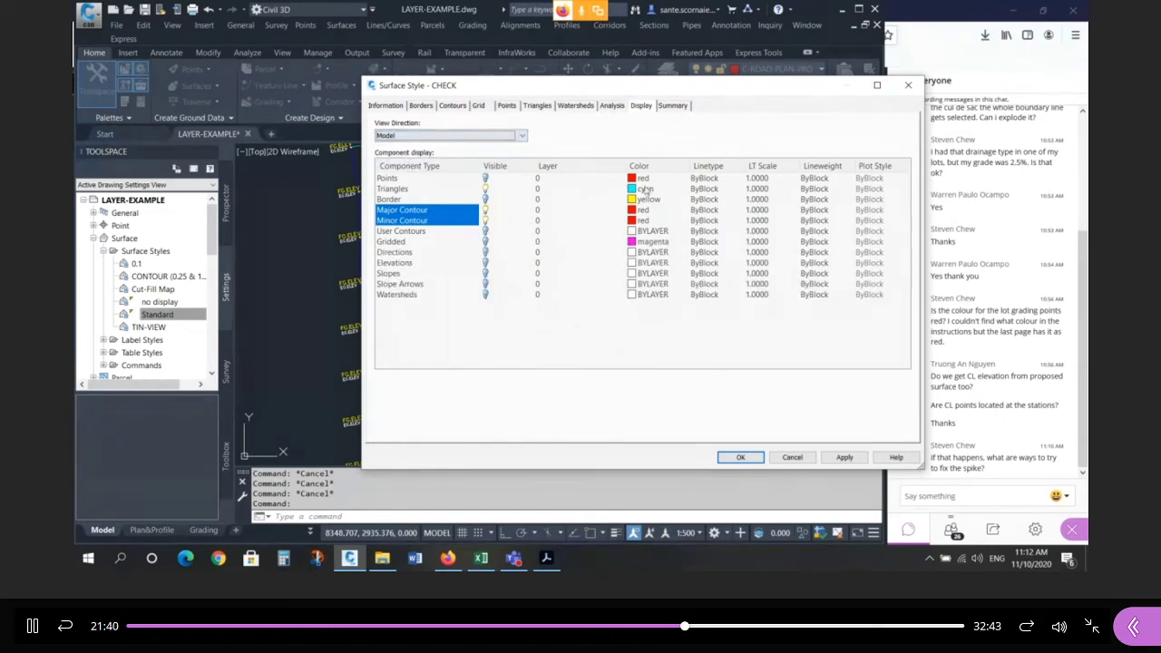
left_click(741, 457)
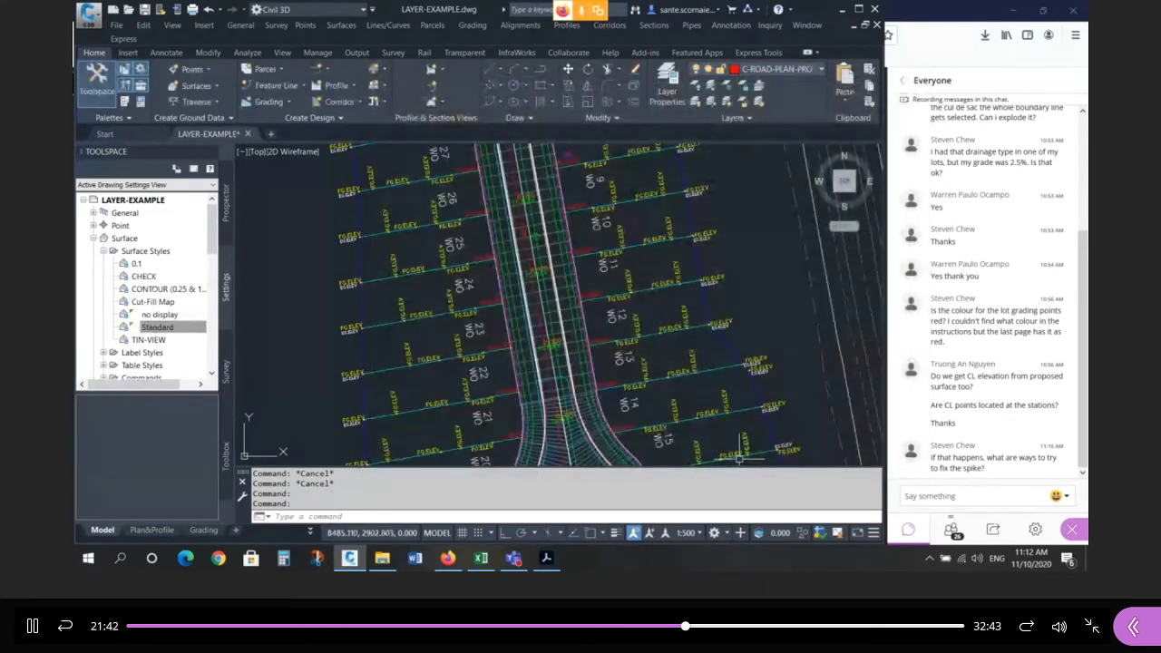
Assign the CHECK surface style to the FG surface in its surface properties.
left_click(226, 211)
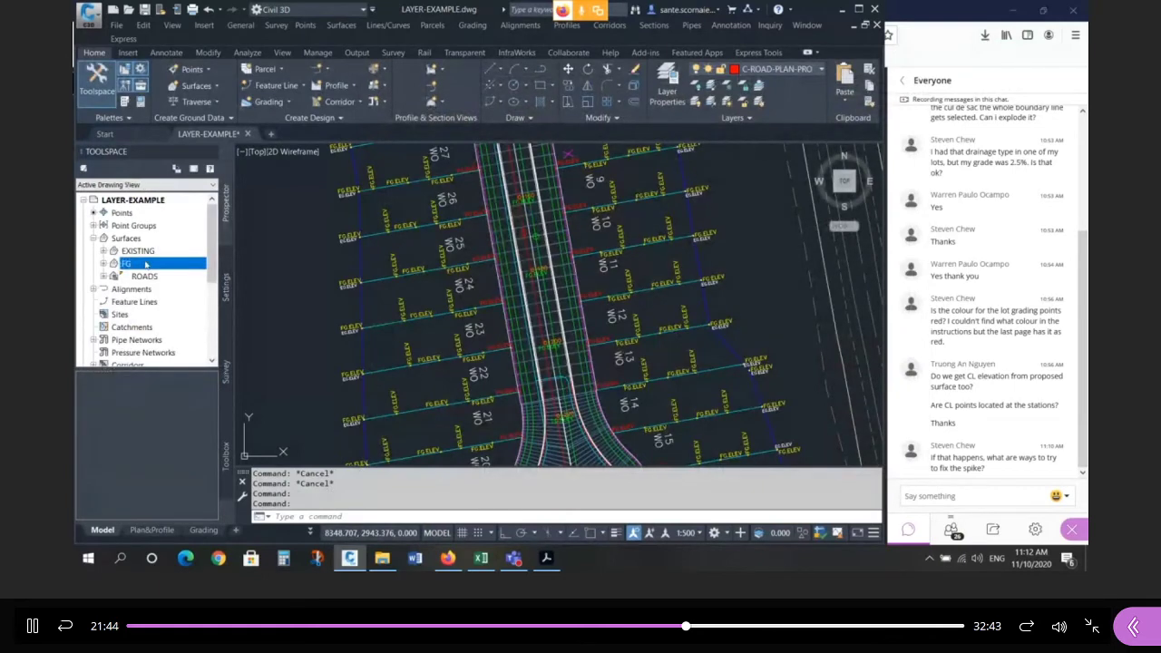
right_click(145, 264)
left_click(172, 270)
left_click(185, 187)
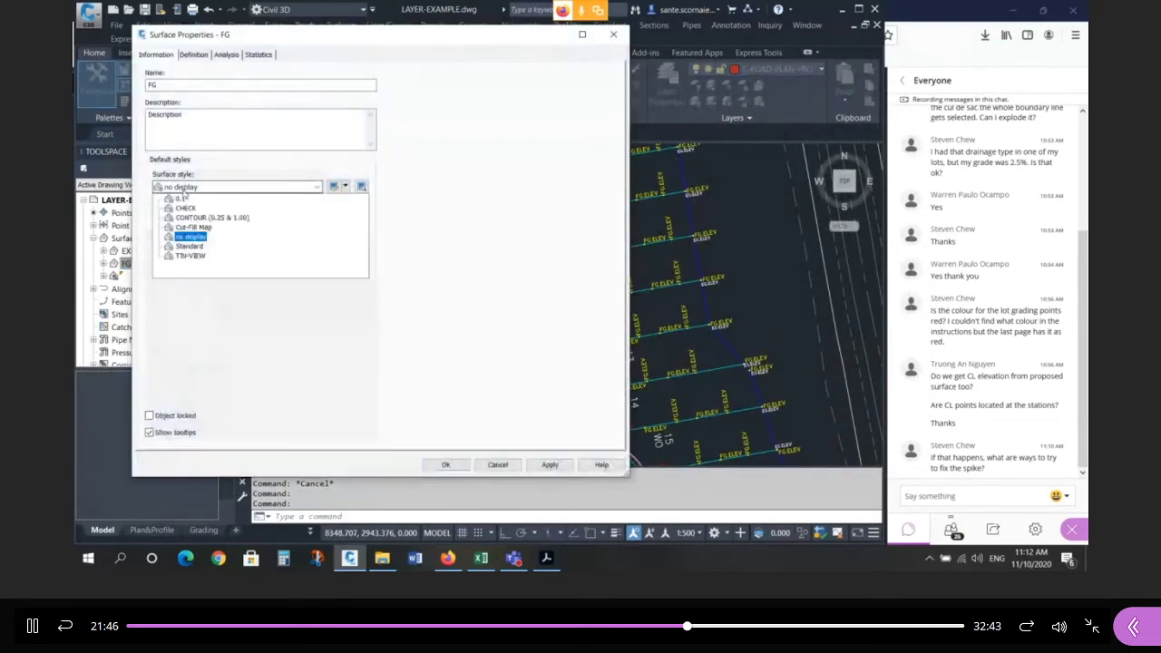
left_click(185, 208)
left_click(445, 465)
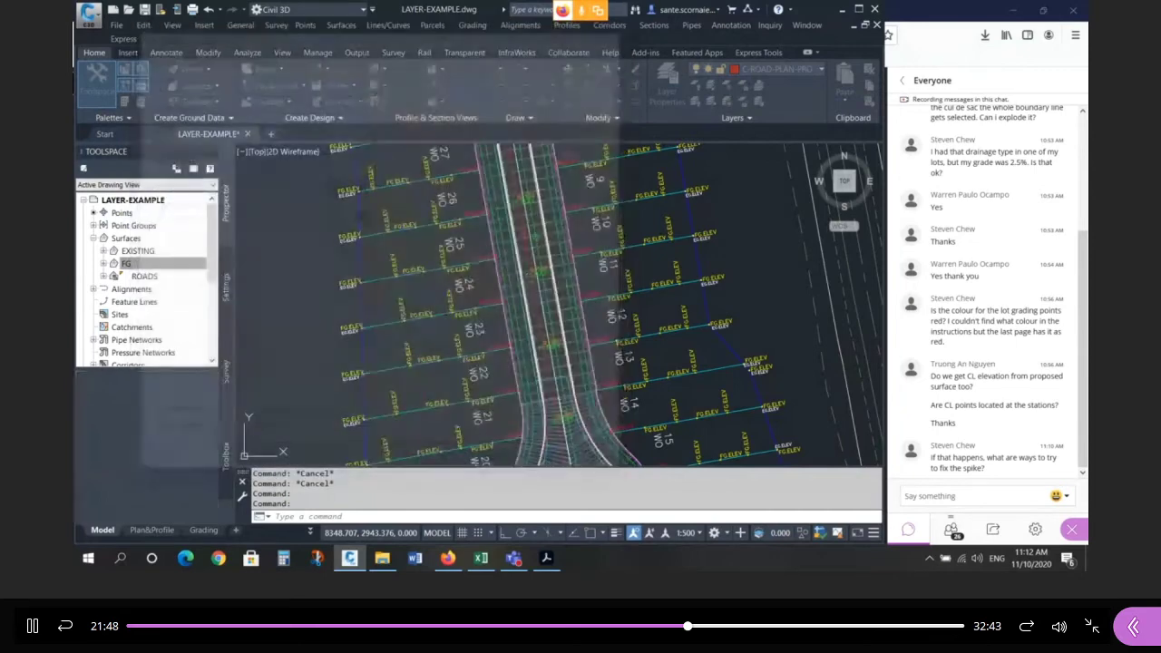
Examine the contours and triangles of the FG surface across the lots and around lots 10 and 11.
scroll(565, 320, "down", 3)
scroll(567, 322, "up", 1)
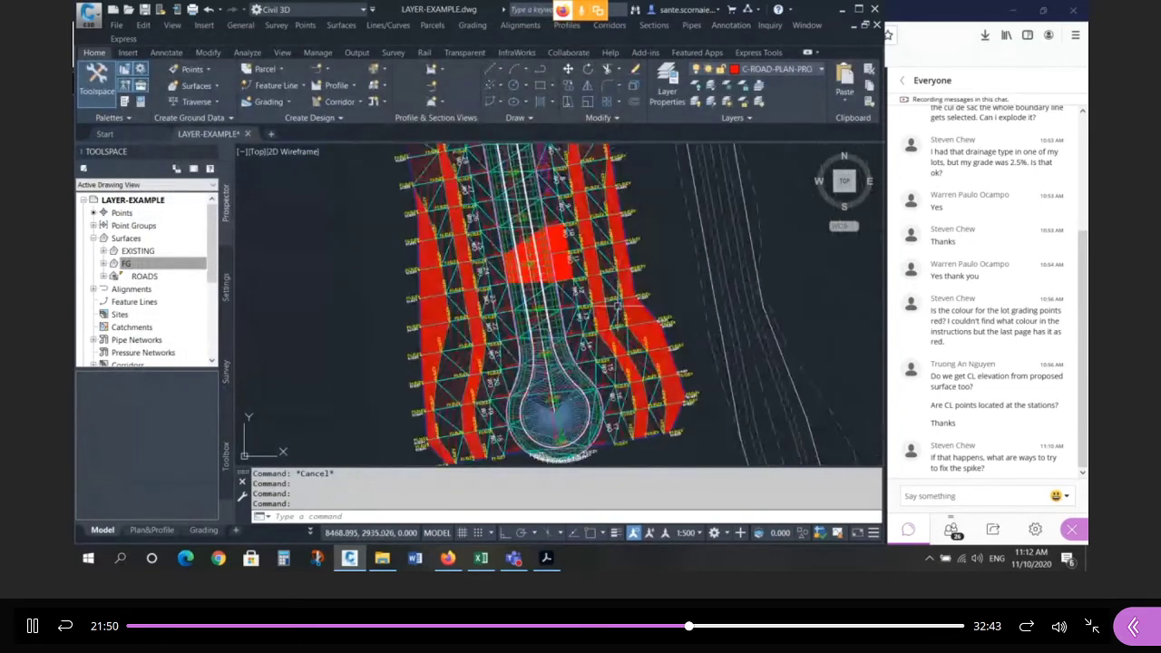
scroll(576, 329, "down", 2)
scroll(568, 311, "up", 4)
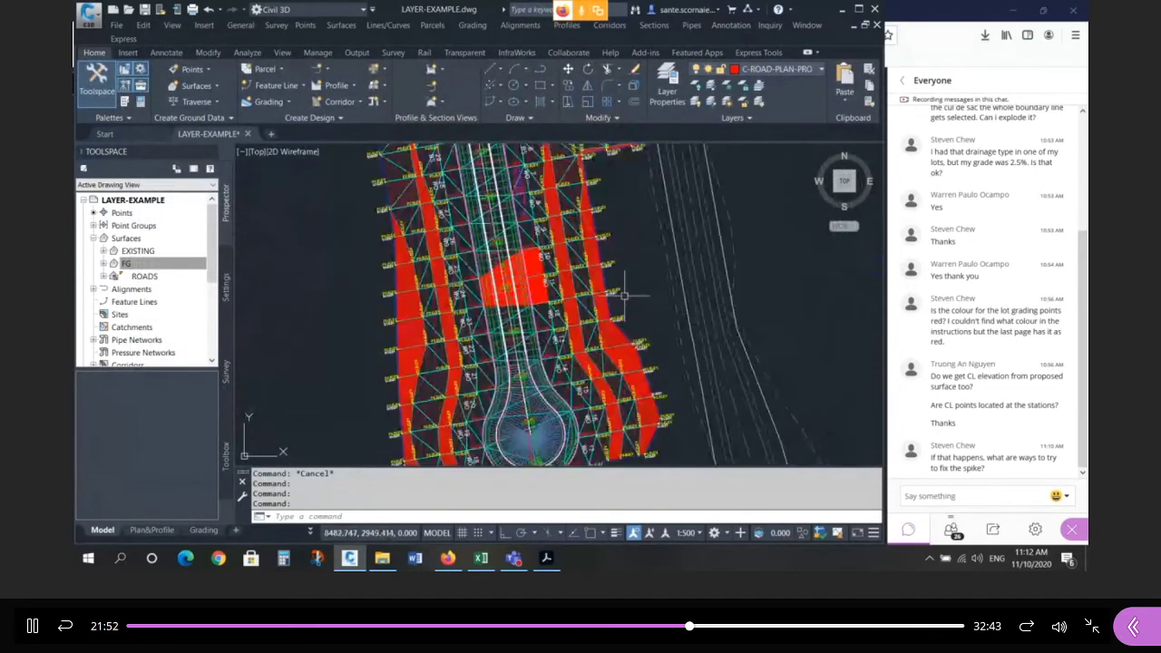
scroll(624, 295, "up", 7)
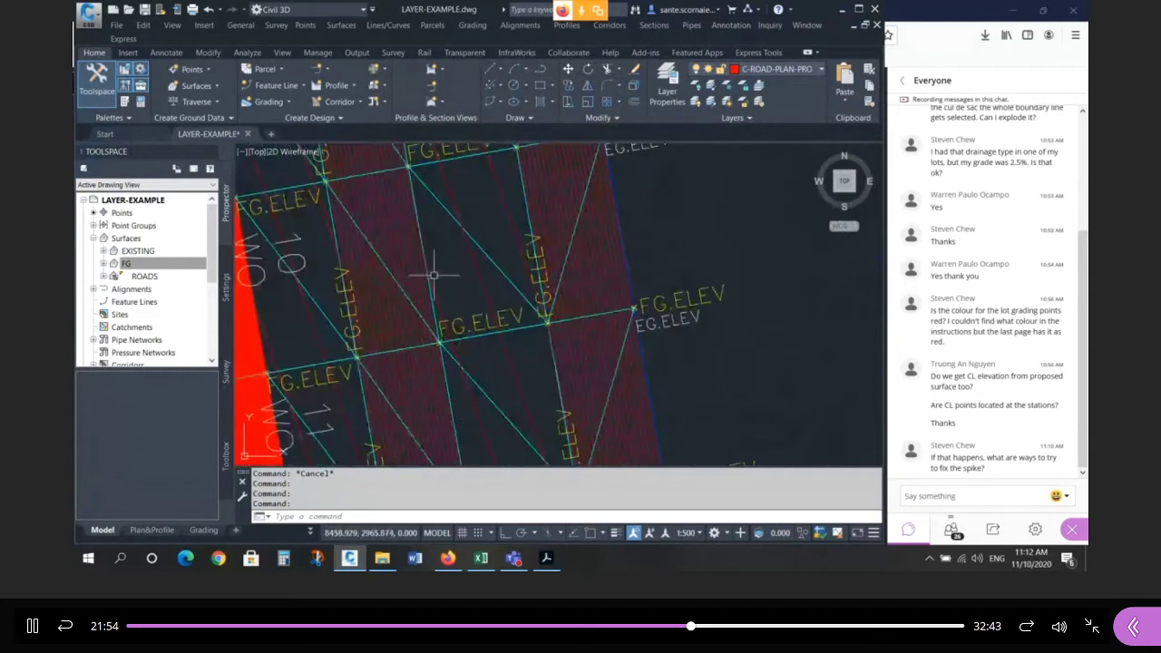
Examine the dense red contour patch across the road beside lots 10 and 11 and inspect the point at its peak.
scroll(683, 249, "down", 3)
scroll(683, 250, "down", 4)
scroll(497, 286, "up", 6)
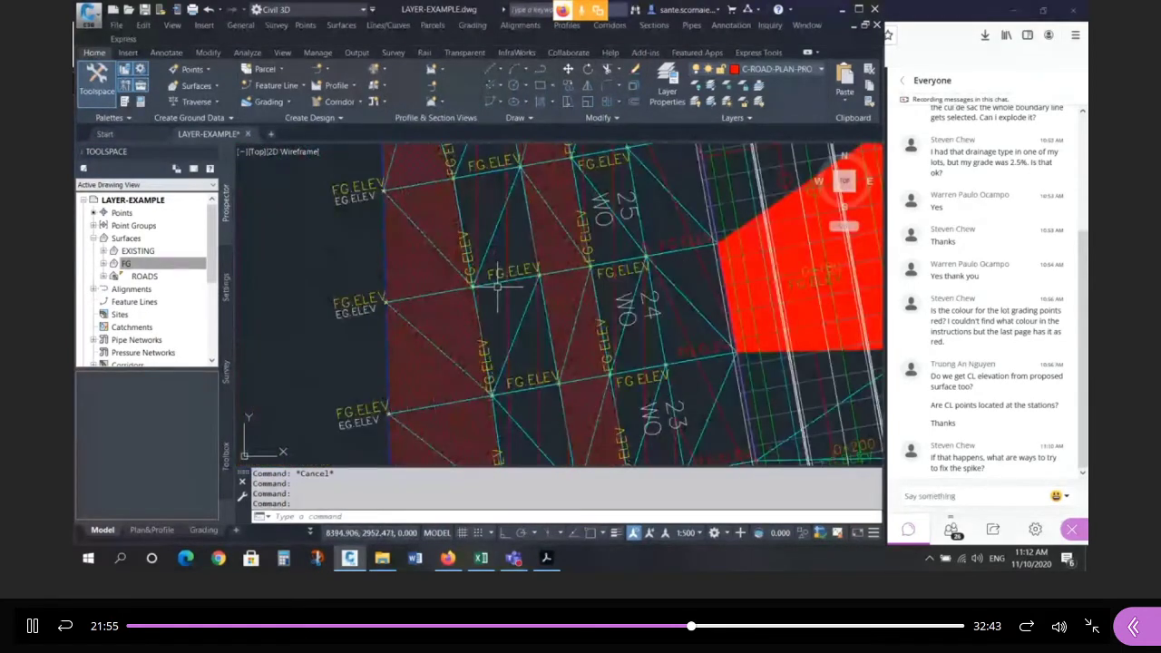
scroll(534, 354, "down", 2)
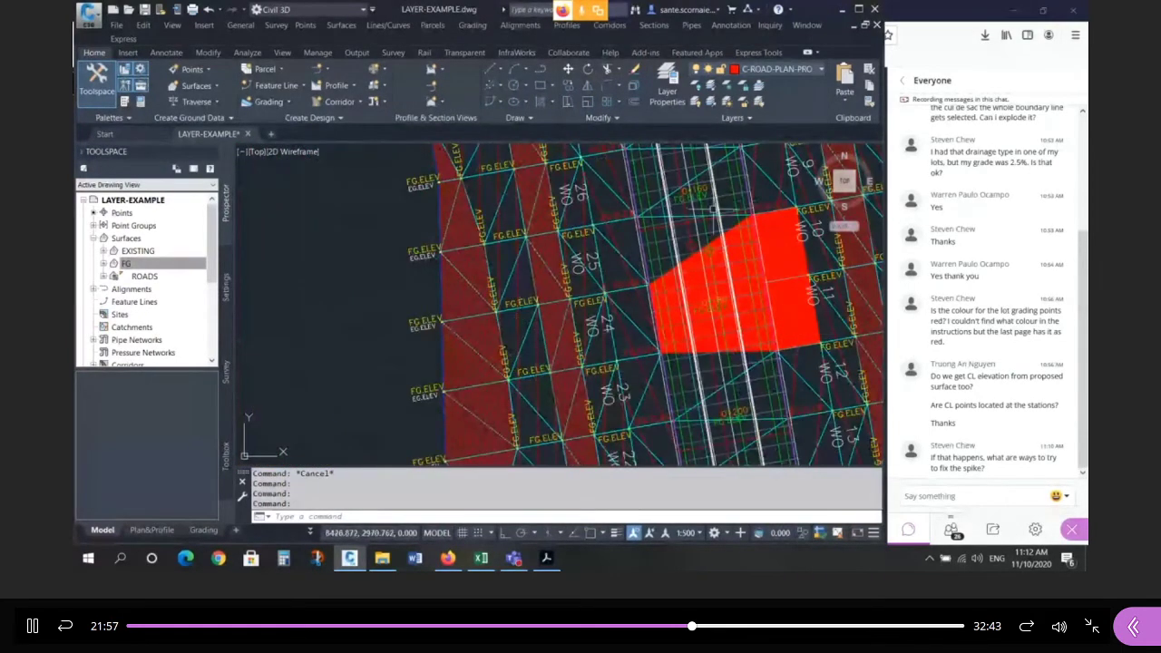
scroll(504, 221, "down", 3)
scroll(503, 220, "up", 10)
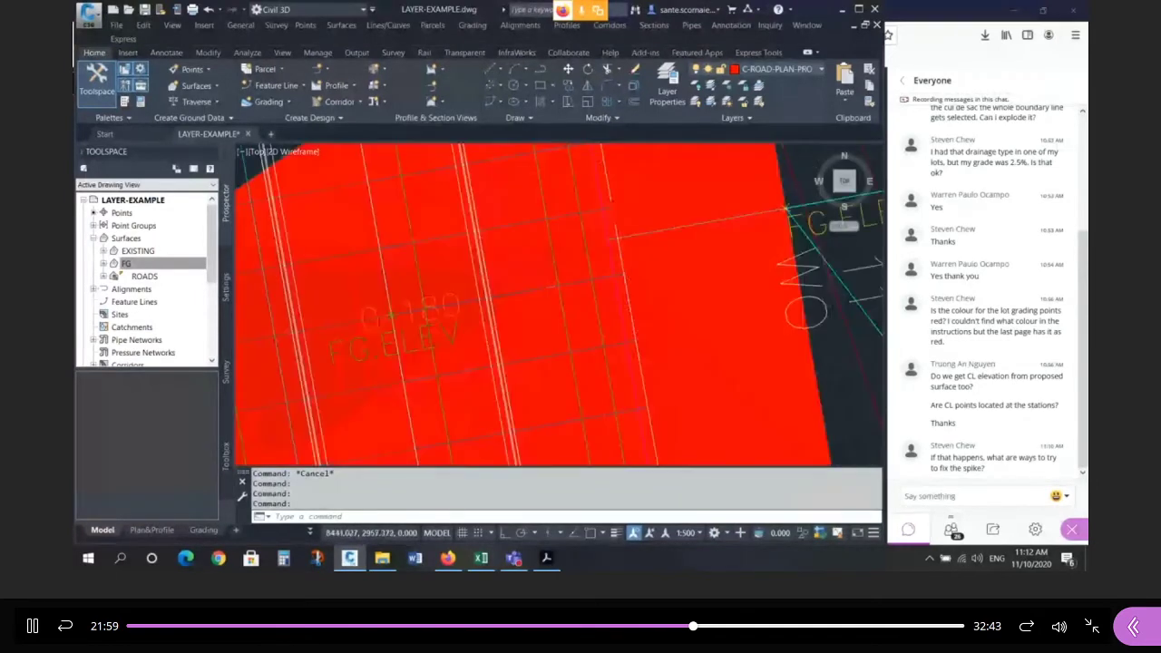
scroll(499, 190, "up", 10)
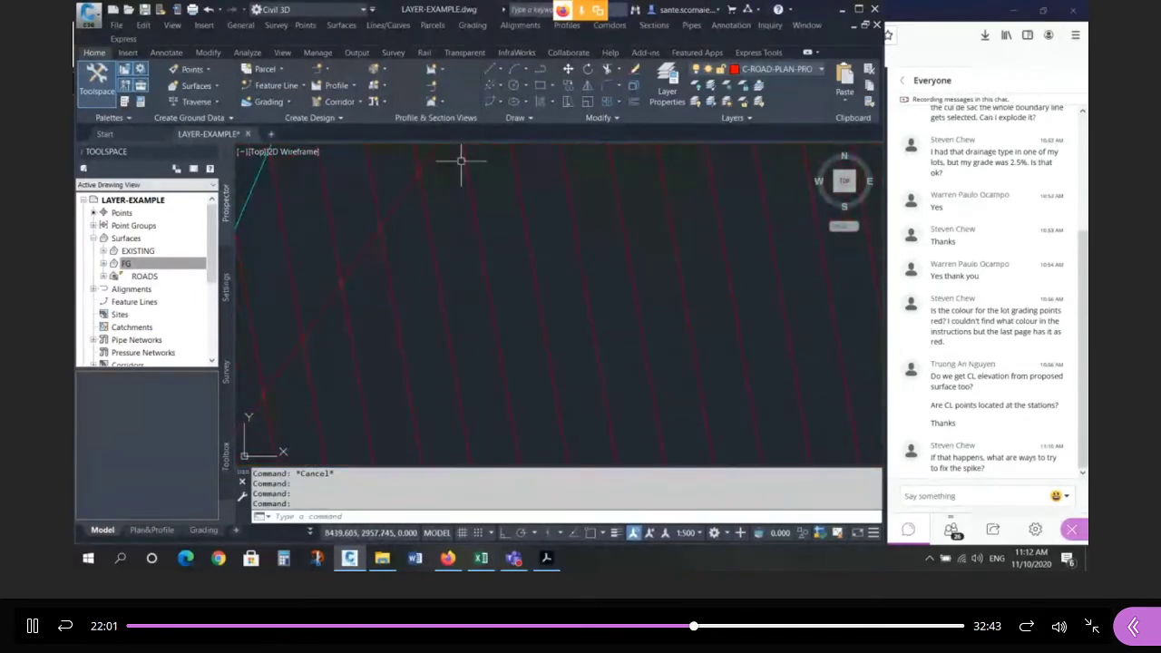
left_click(433, 153)
scroll(560, 250, "down", 5)
scroll(559, 263, "up", 5)
mouse_move(558, 274)
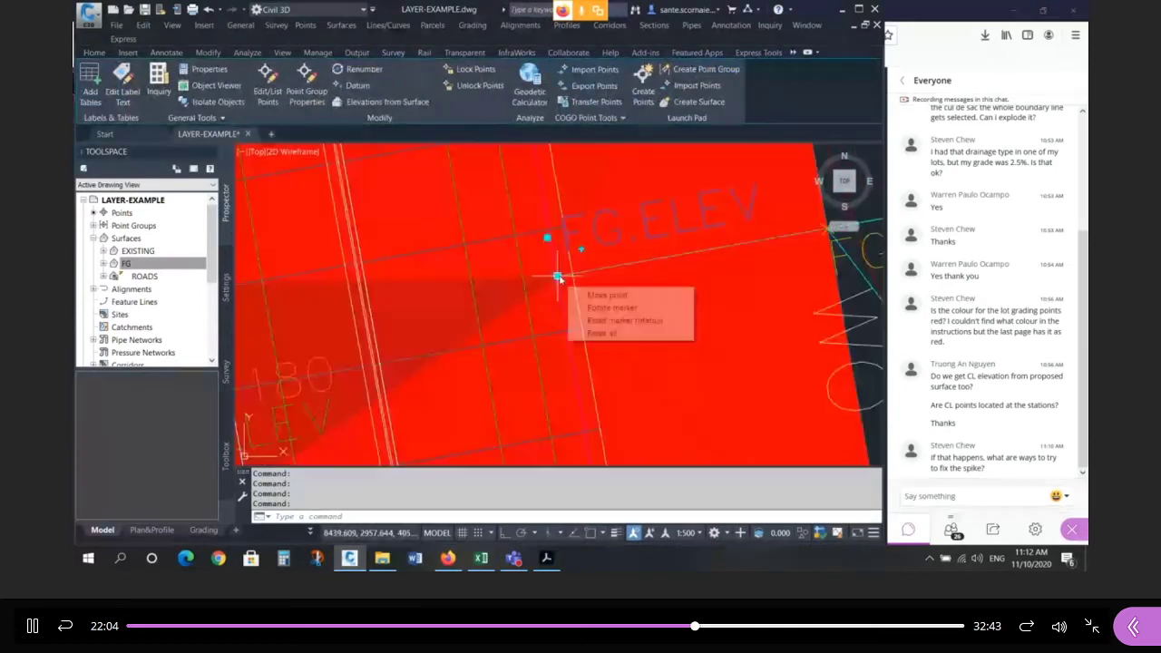
scroll(566, 263, "up", 5)
key("Escape")
key("Escape")
Reassign the elevation of the point on the road boundary between lots 10 and 11 from the FG surface.
scroll(560, 363, "up", 5)
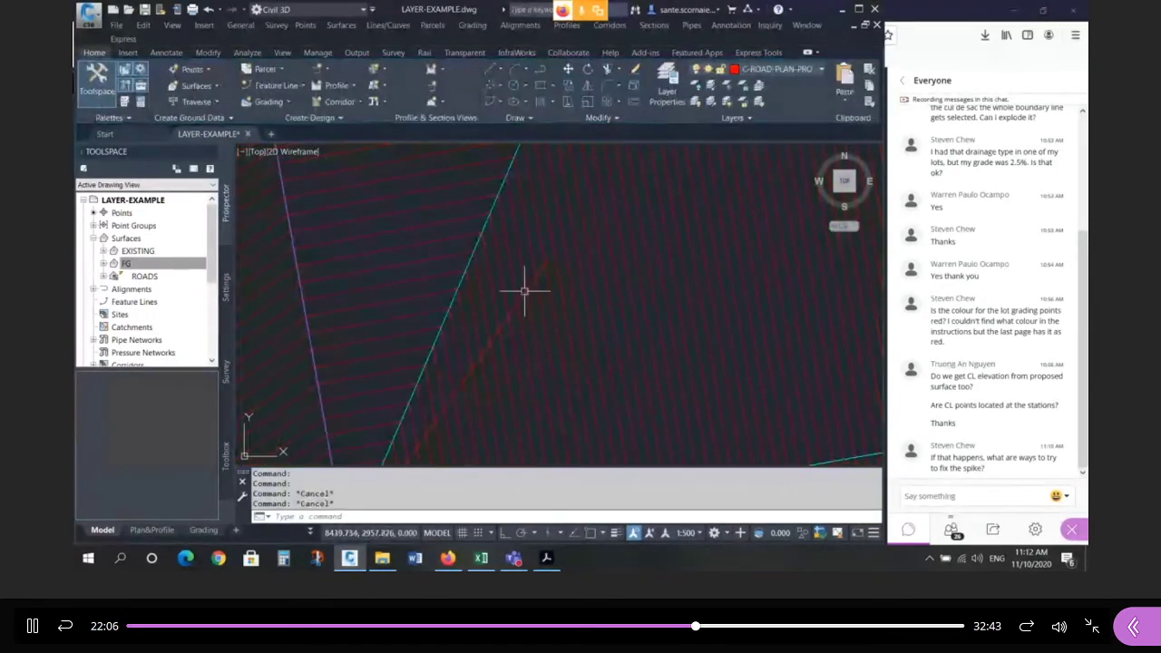
left_click(529, 285)
scroll(553, 242, "down", 10)
right_click(538, 261)
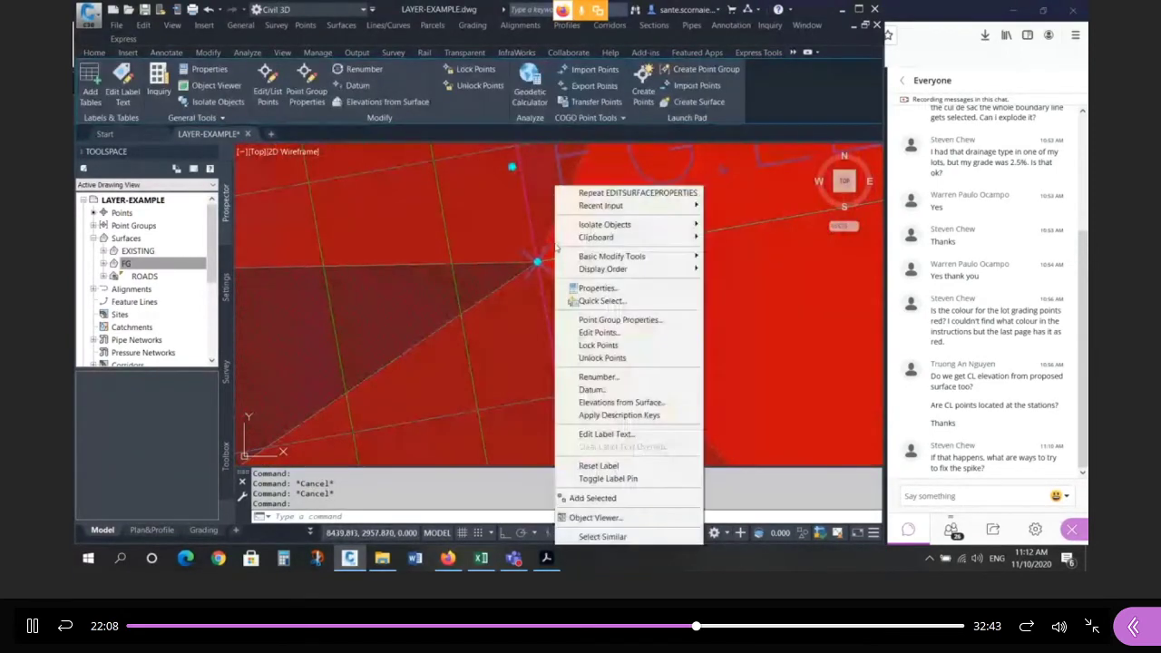
left_click(626, 400)
left_click(900, 184)
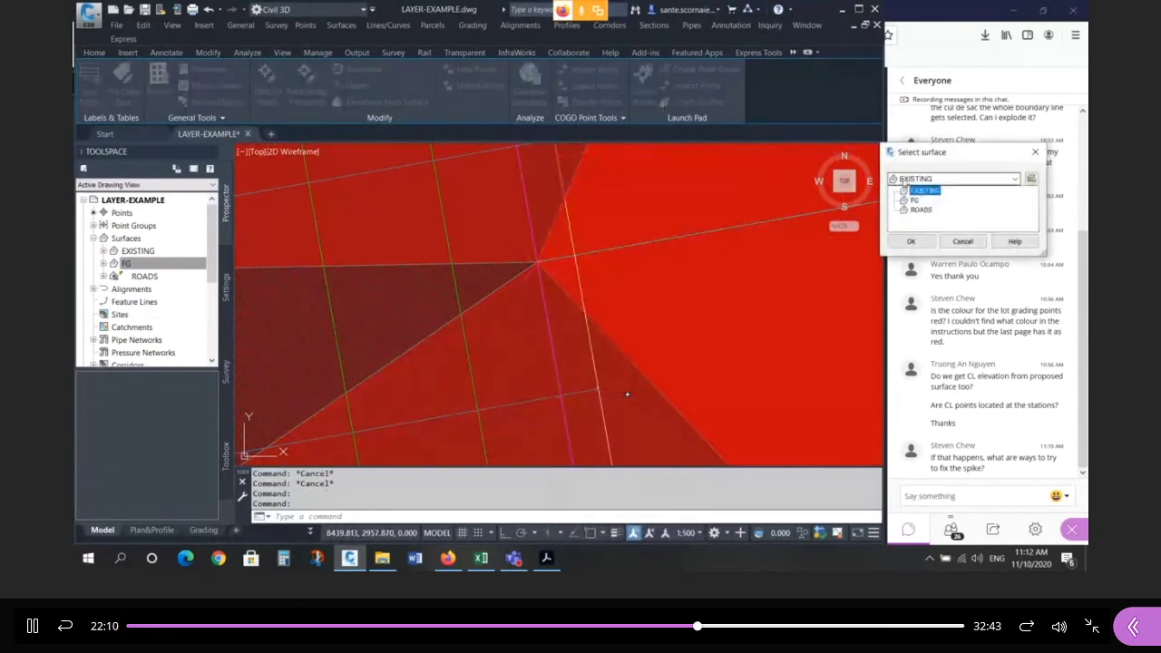
left_click(910, 201)
left_click(898, 243)
key("Escape")
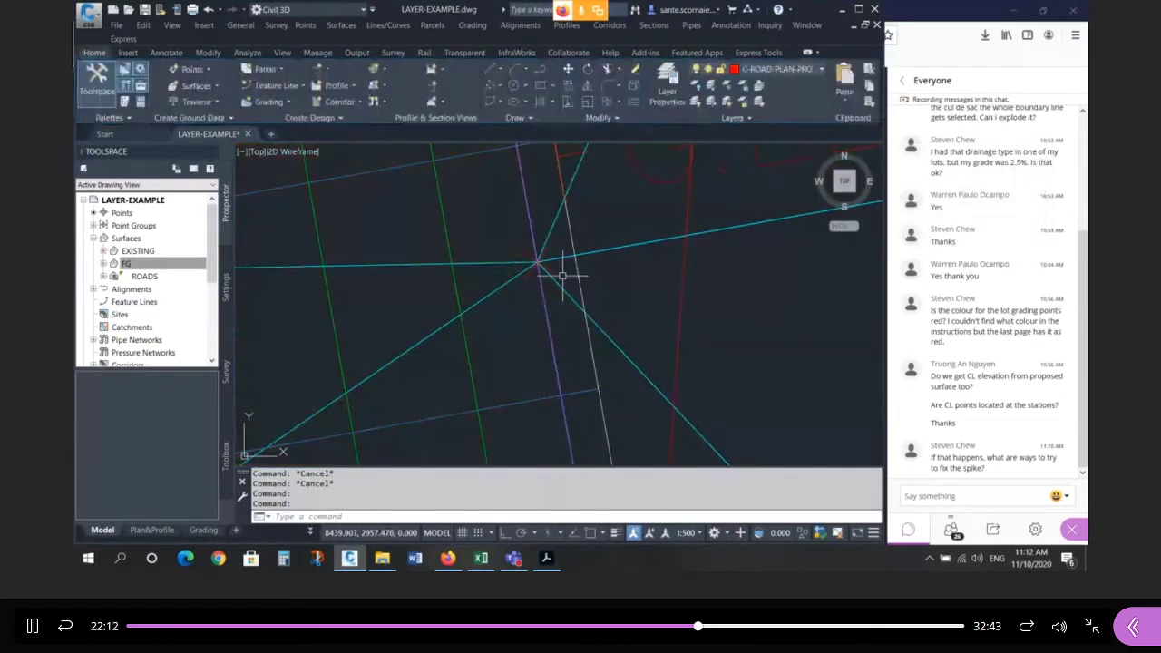
scroll(585, 272, "up", 4)
scroll(553, 278, "down", 5)
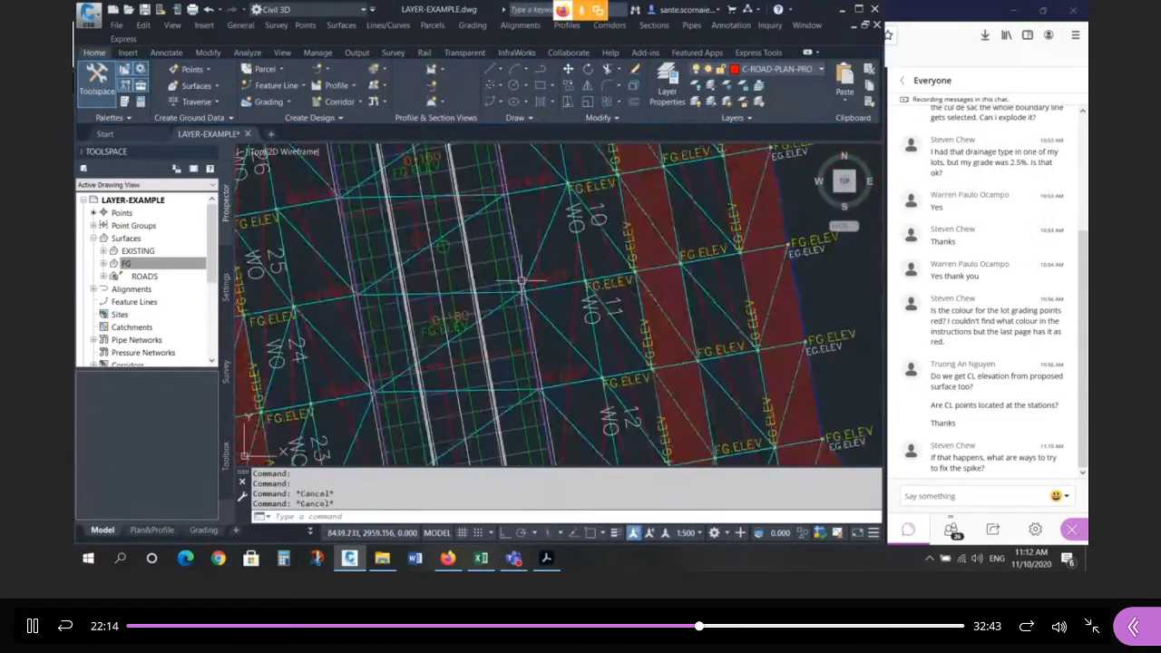
Open the FG surface in the Object Viewer and orbit around it to check the road and lot grading for spikes.
key("Escape")
scroll(522, 282, "up", 4)
left_click(531, 233)
right_click(532, 233)
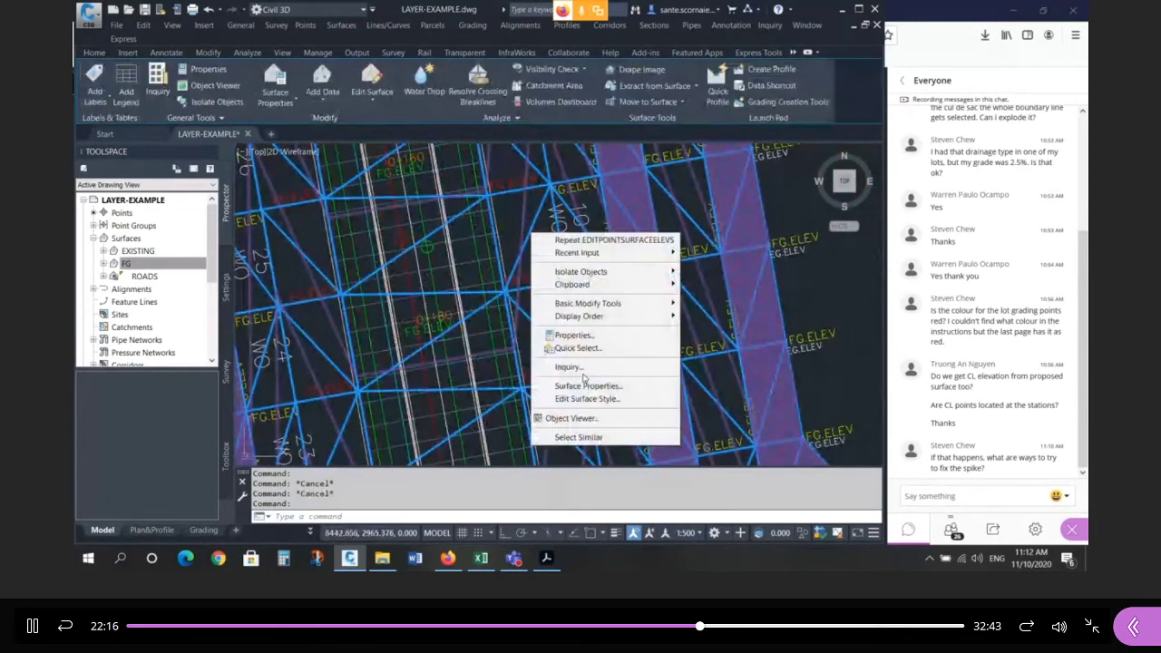
left_click(588, 418)
left_click_drag(593, 432, 506, 315)
scroll(555, 291, "up", 5)
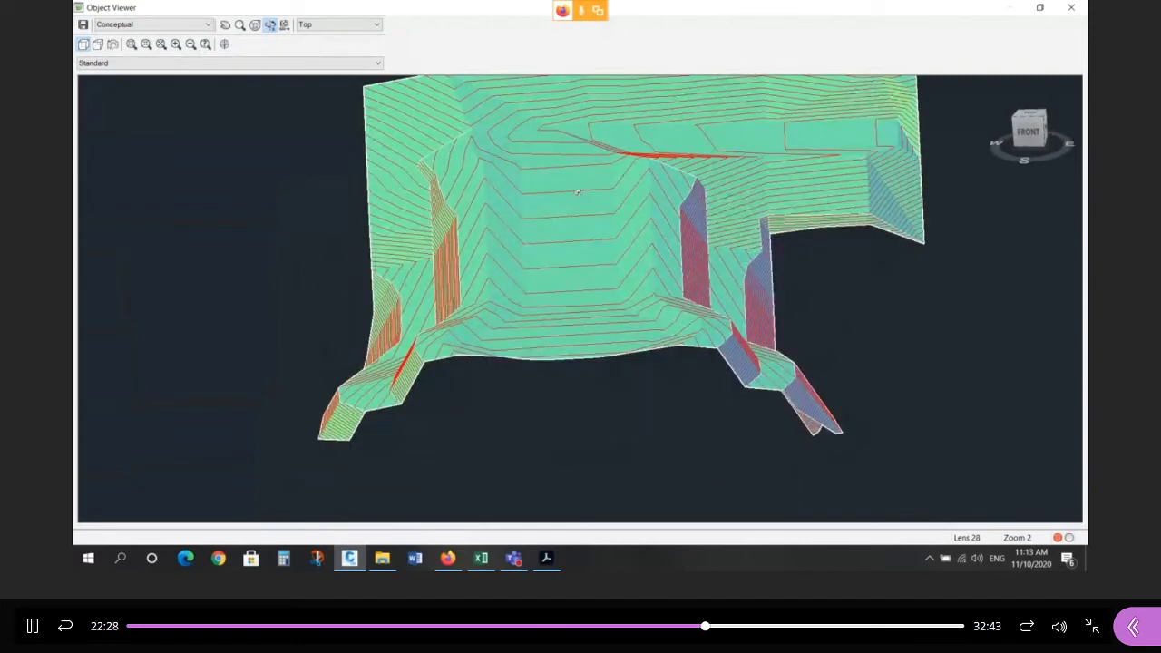
left_click_drag(571, 315, 651, 215)
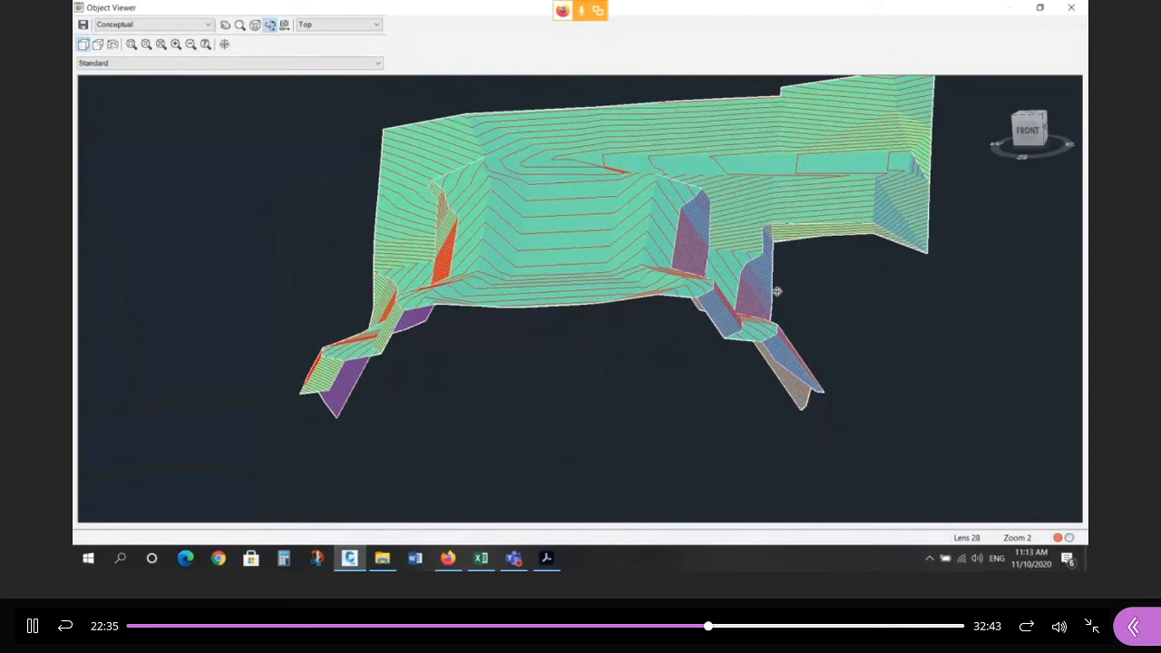
left_click_drag(776, 291, 650, 145)
middle_click_drag(649, 145, 414, 305)
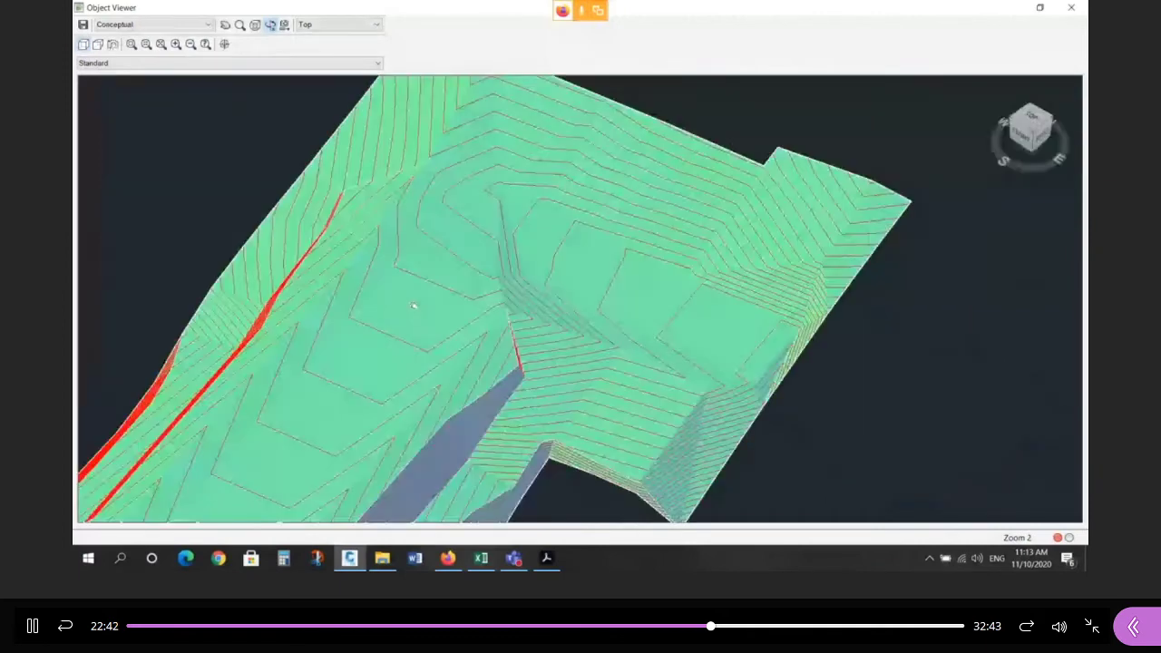
left_click_drag(414, 307, 744, 204)
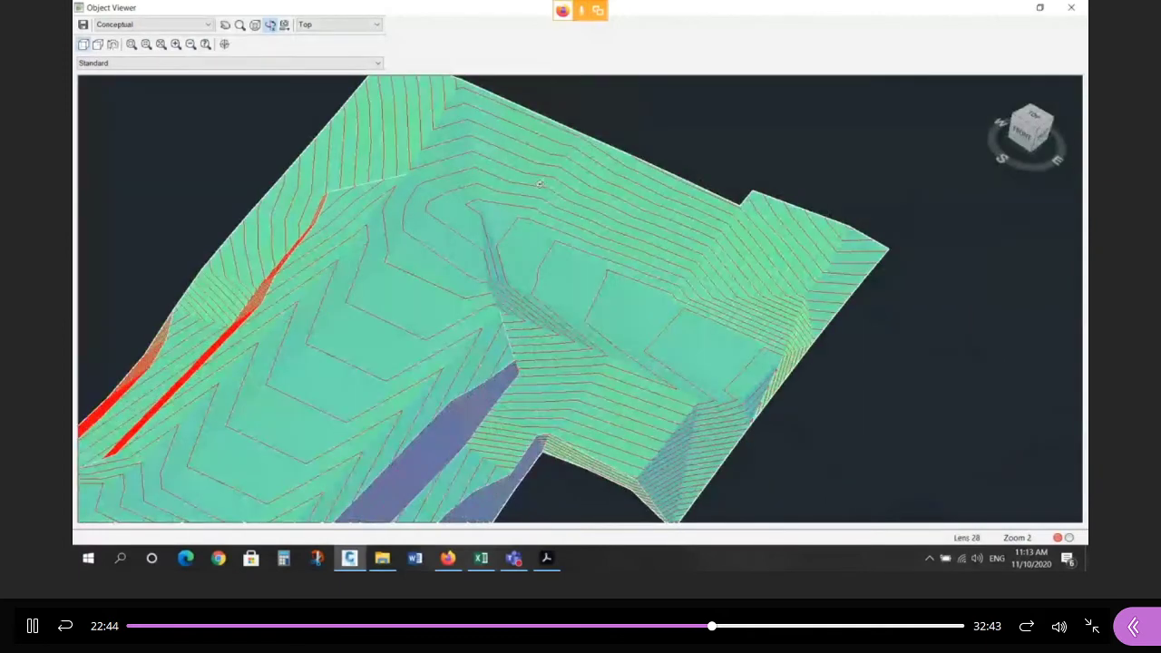
left_click_drag(582, 222, 476, 413)
key("Escape")
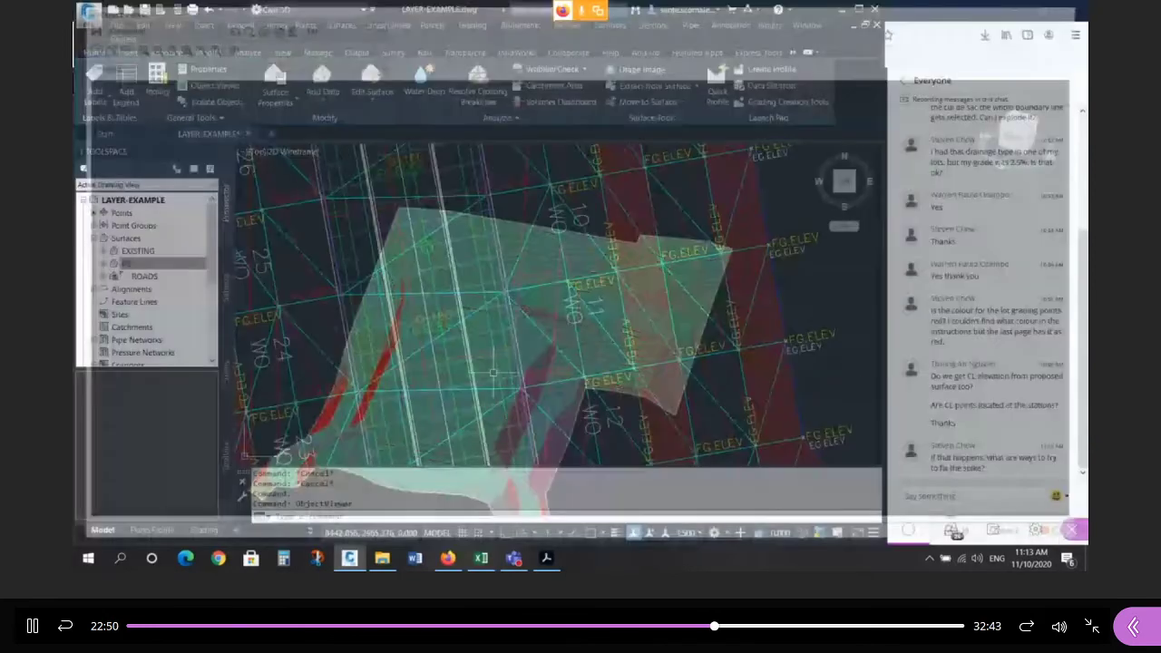
Examine the FG contours in plan from the cul-de-sac up to the road bend and along both rows of lots.
scroll(600, 247, "down", 3)
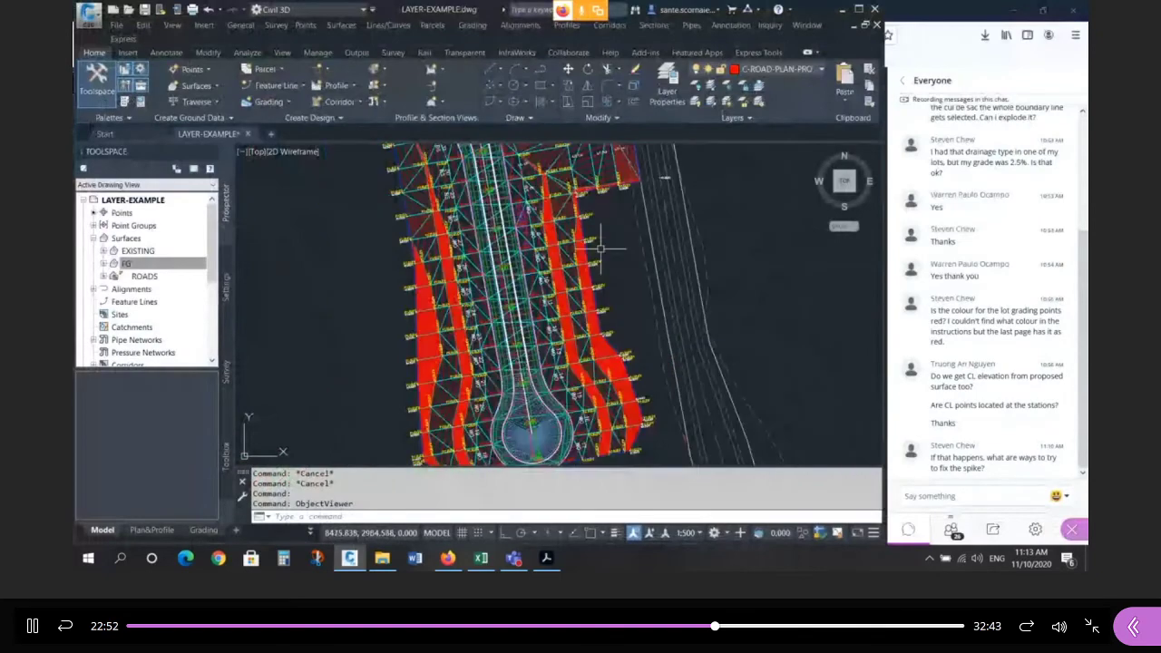
scroll(600, 247, "up", 3)
scroll(699, 325, "up", 3)
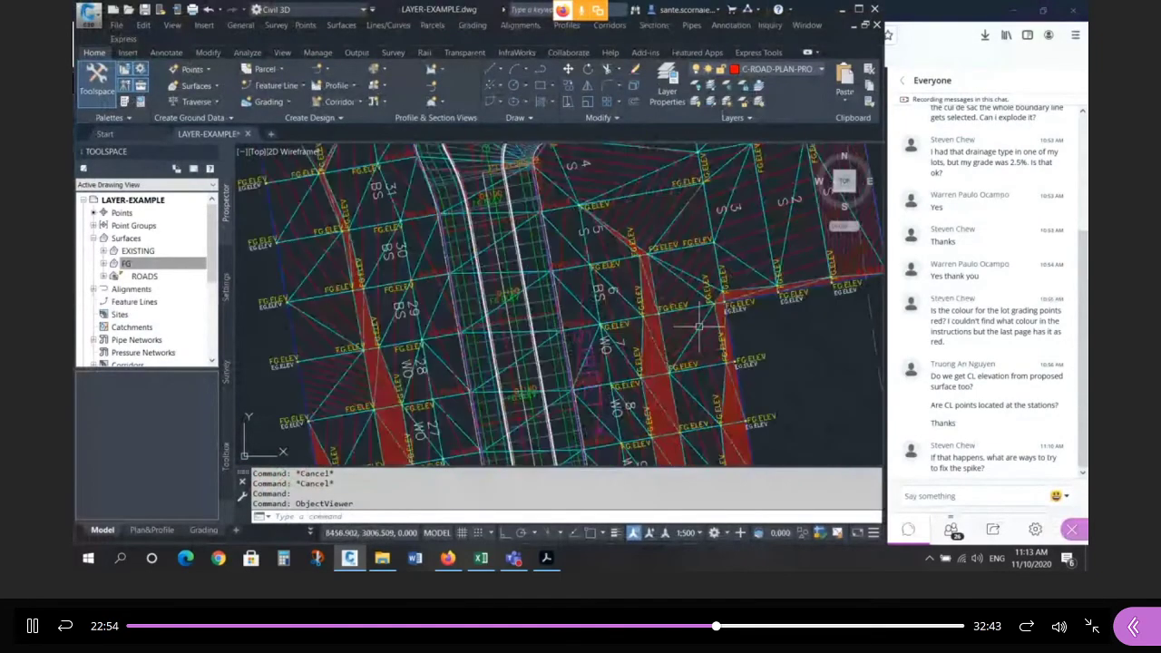
scroll(700, 325, "down", 1)
scroll(652, 312, "down", 1)
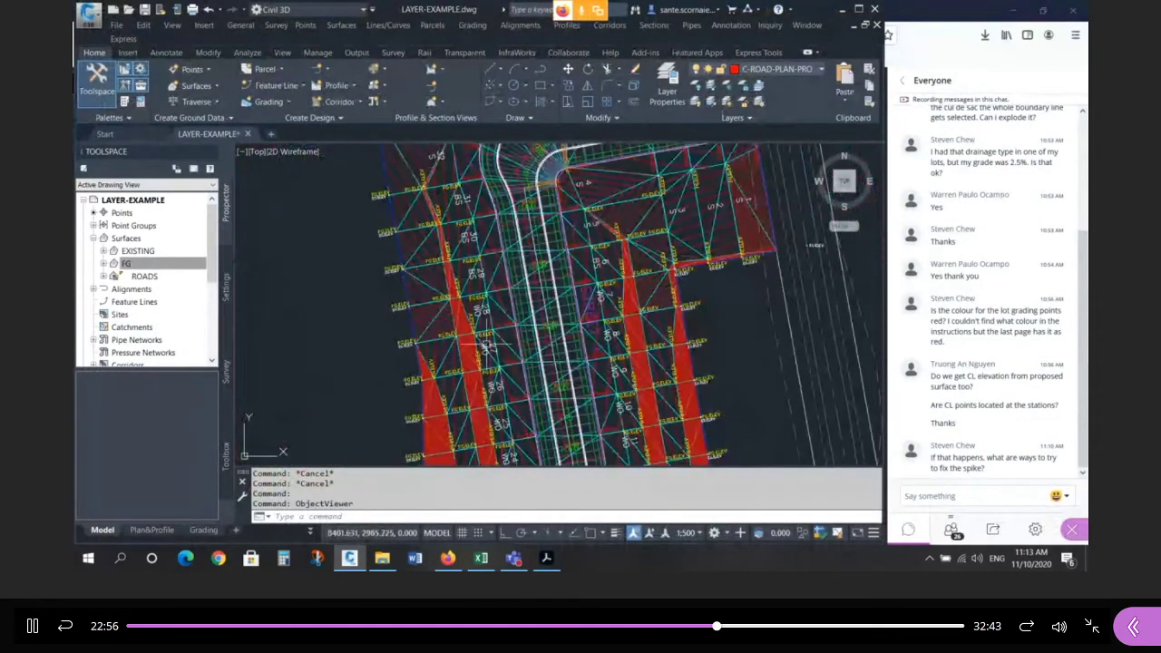
scroll(652, 312, "down", 2)
scroll(670, 322, "up", 5)
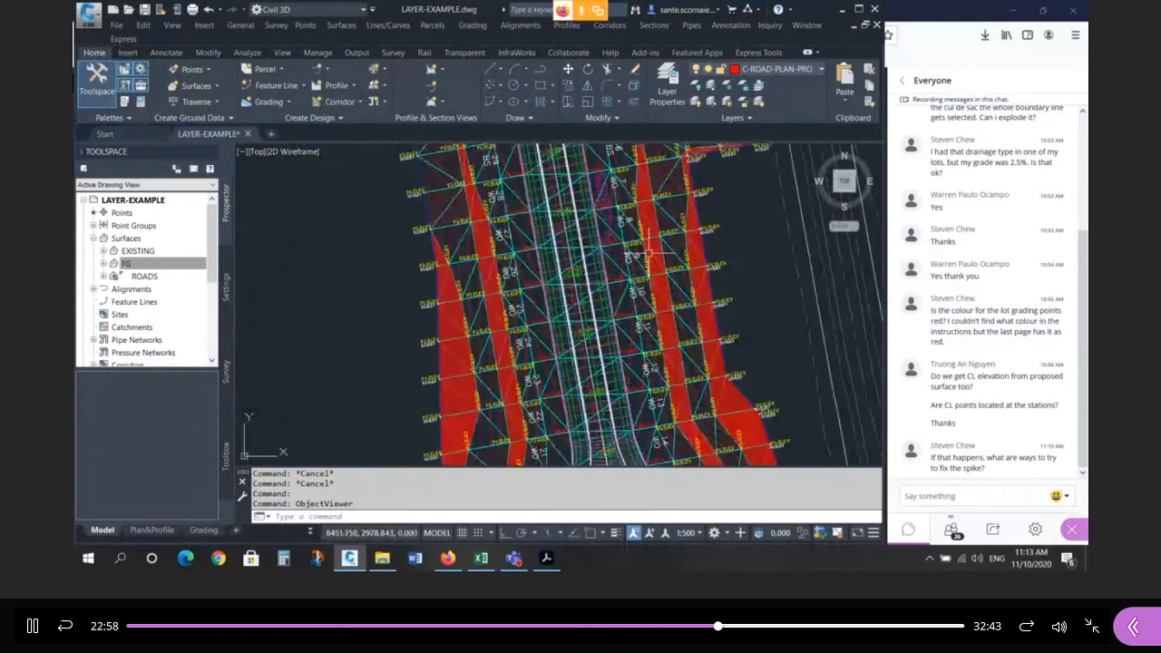
scroll(603, 293, "up", 2)
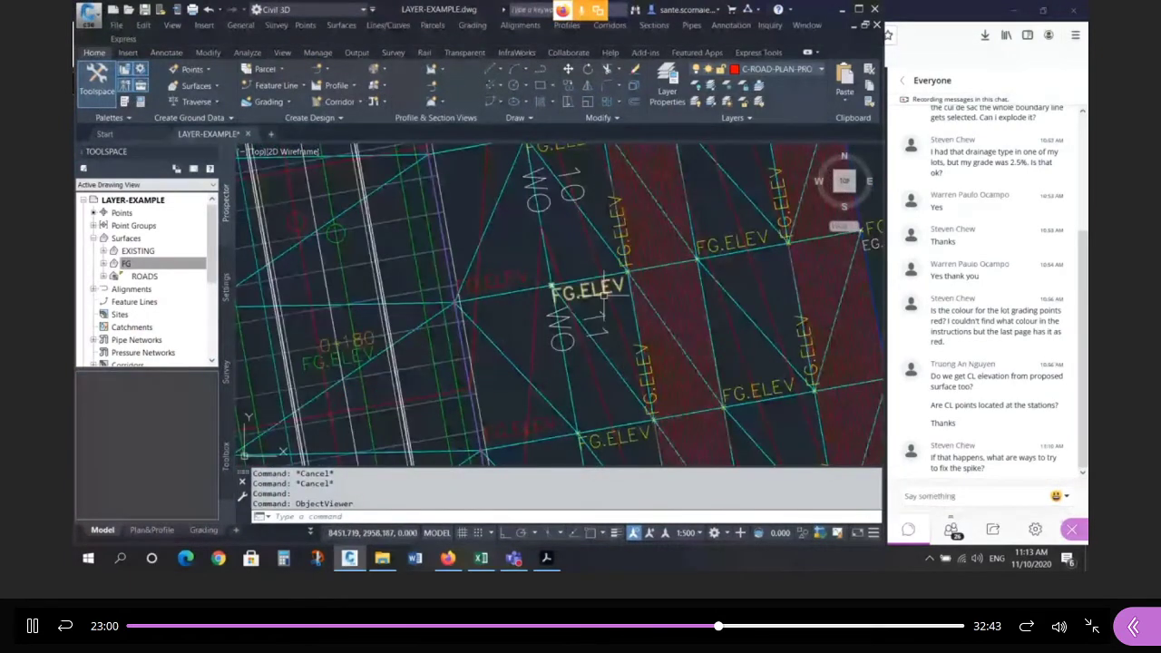
Highlight the three FG.ELEV points along the line between lots 10 and 11, and clear the selection.
left_click(602, 293)
left_click(713, 243)
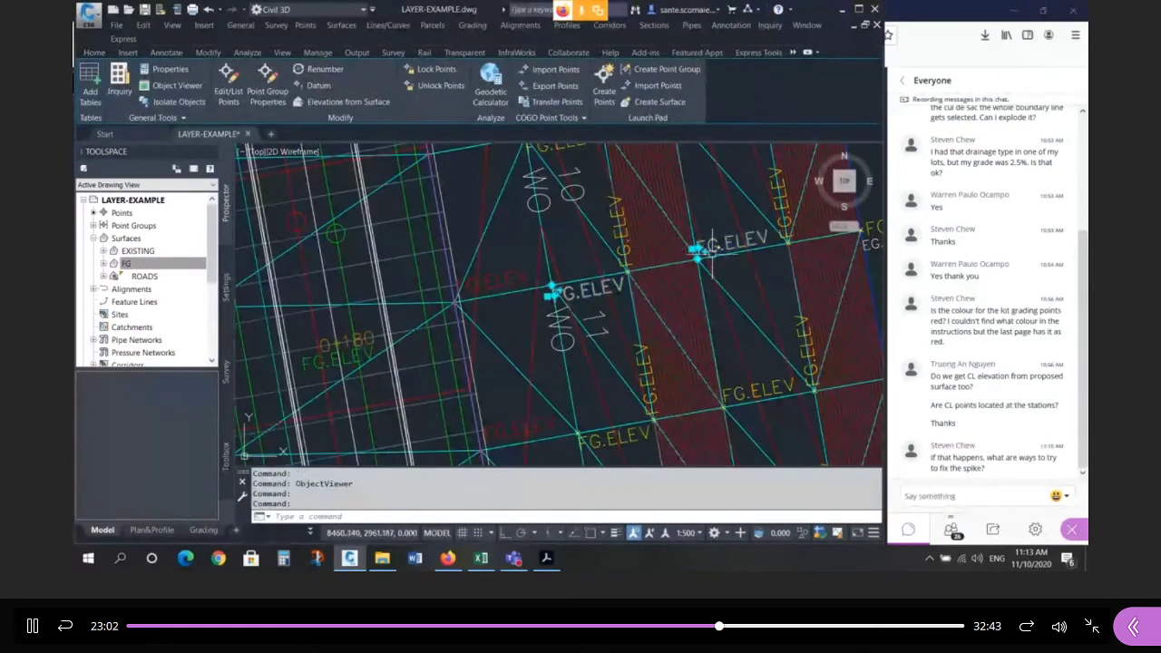
left_click(614, 236)
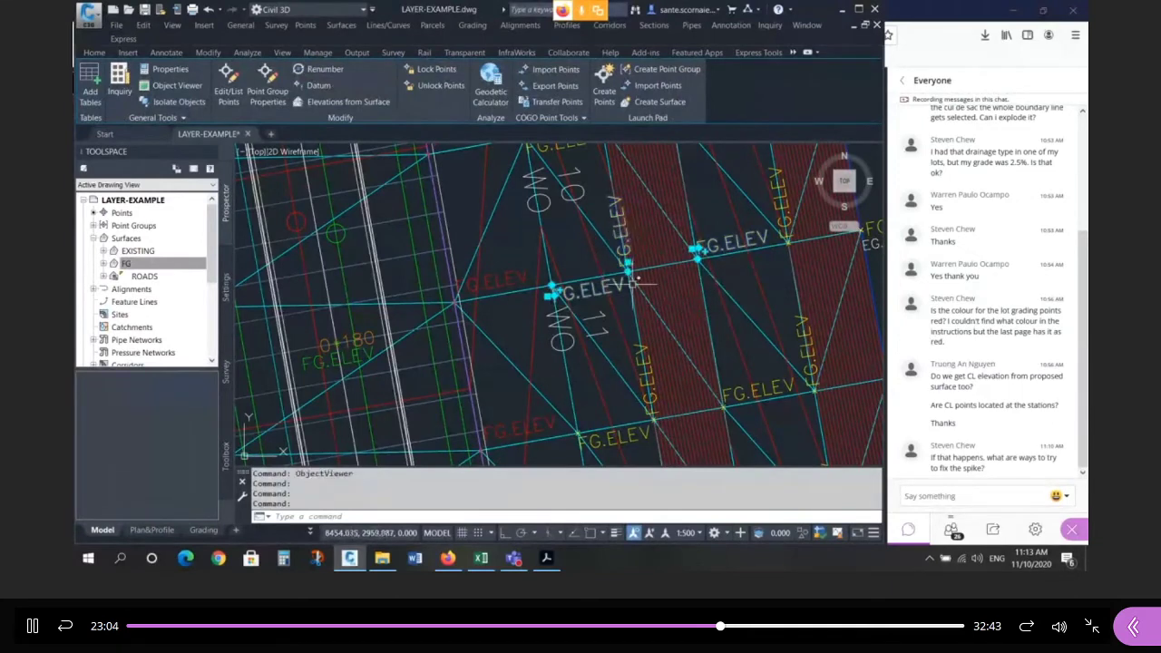
key("Escape")
key("Escape")
key("Escape")
scroll(574, 289, "down", 3)
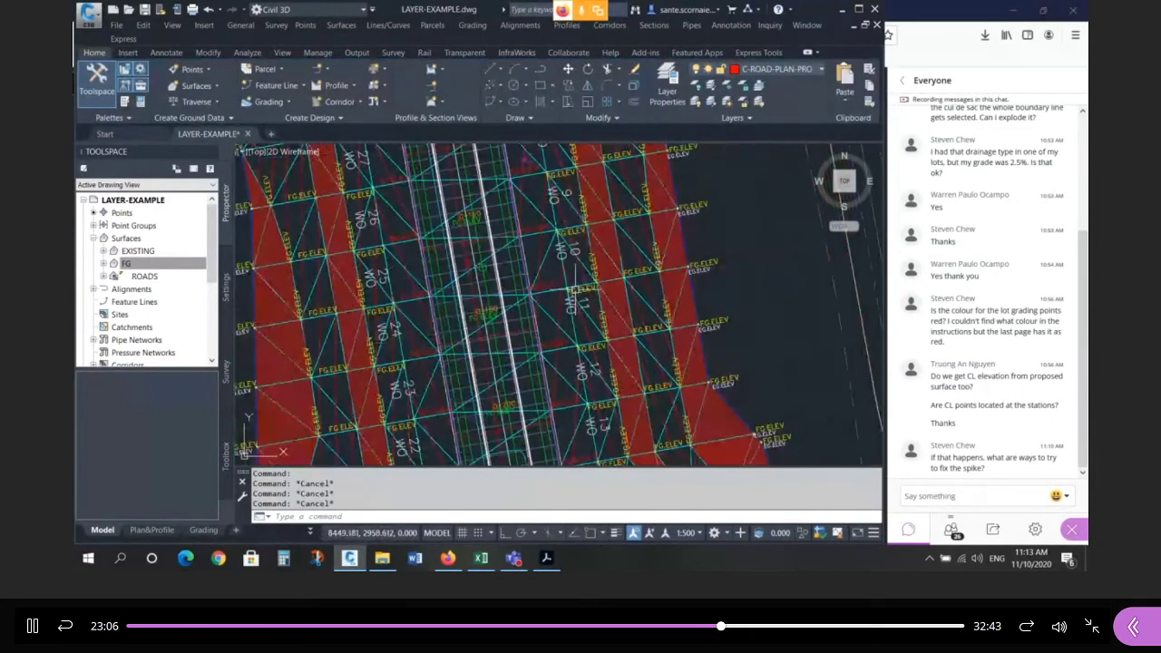
Inspect the FG.ELEV points along the line between lots 11 and 12 and clear the selection.
scroll(677, 332, "up", 2)
scroll(644, 328, "down", 2)
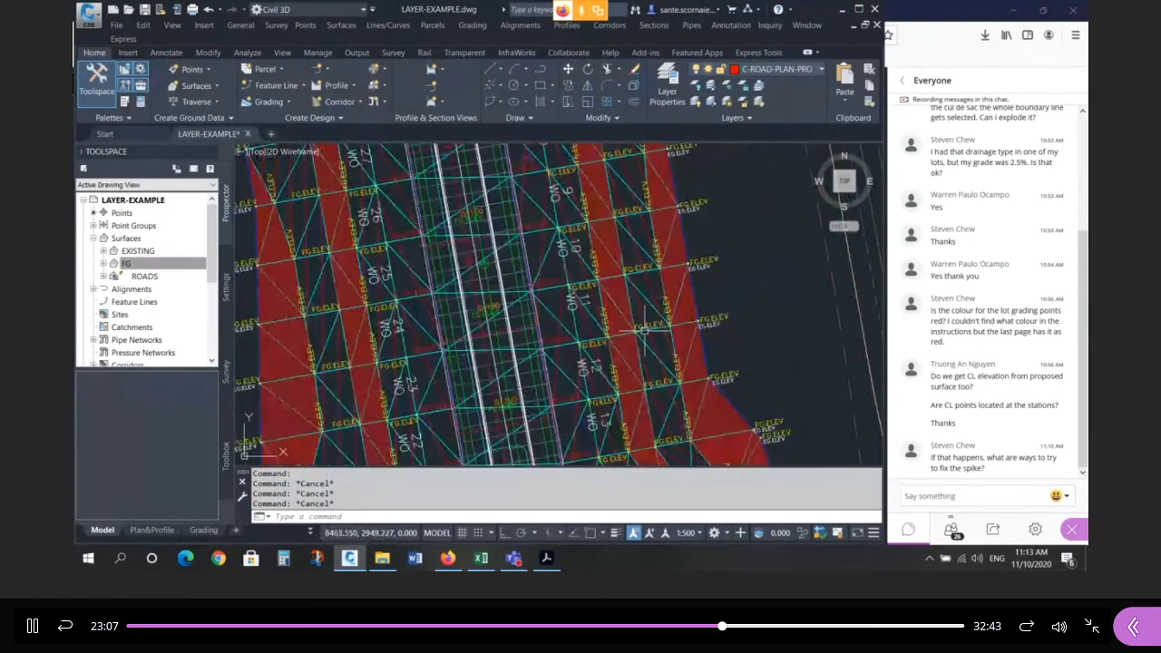
scroll(644, 328, "up", 2)
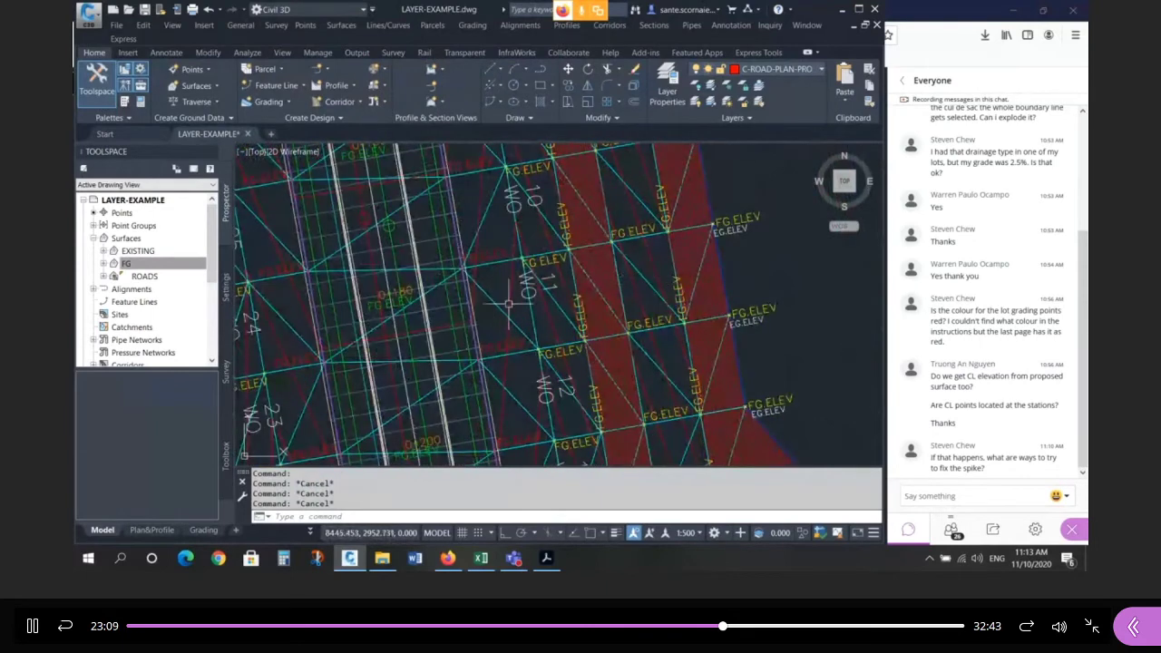
left_click(539, 353)
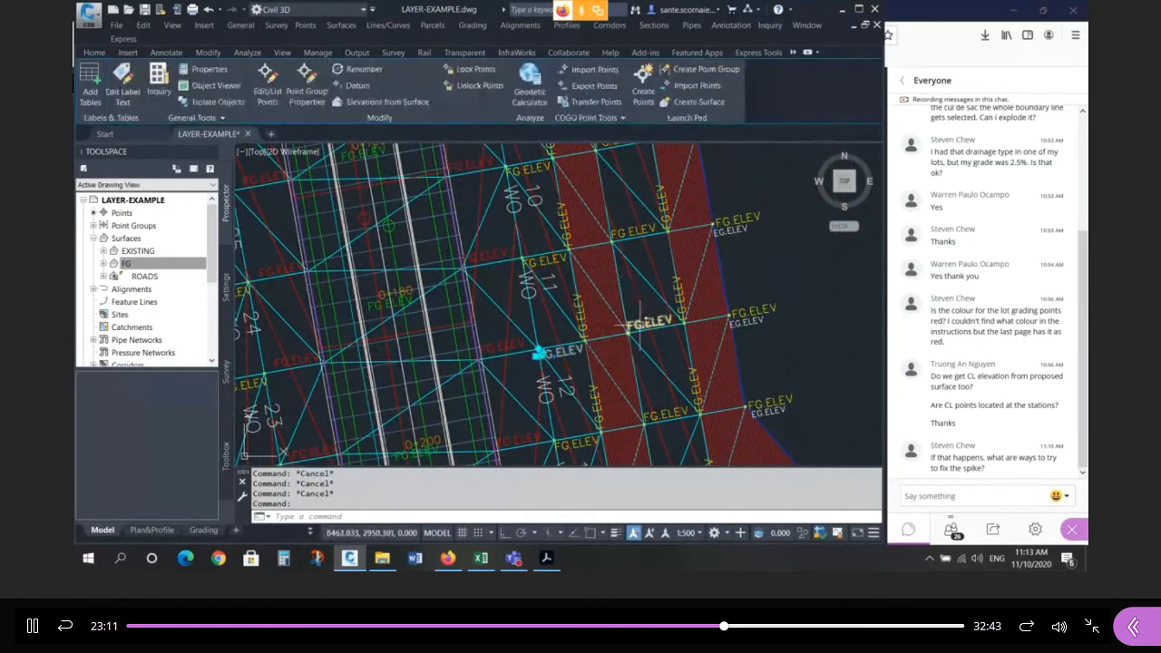
left_click(628, 326)
key("Escape")
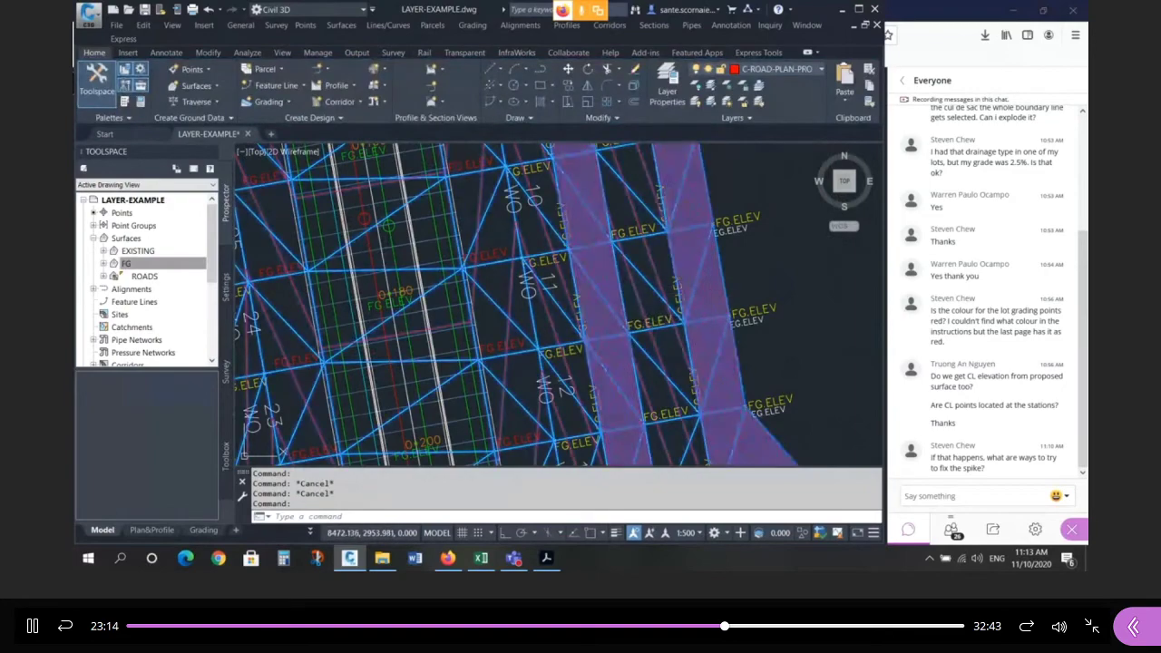
View the FG surface in 3D in the Object Viewer again, tilting it to inspect the steep side slopes, and close the viewer.
left_click(708, 296)
right_click(708, 296)
left_click(758, 489)
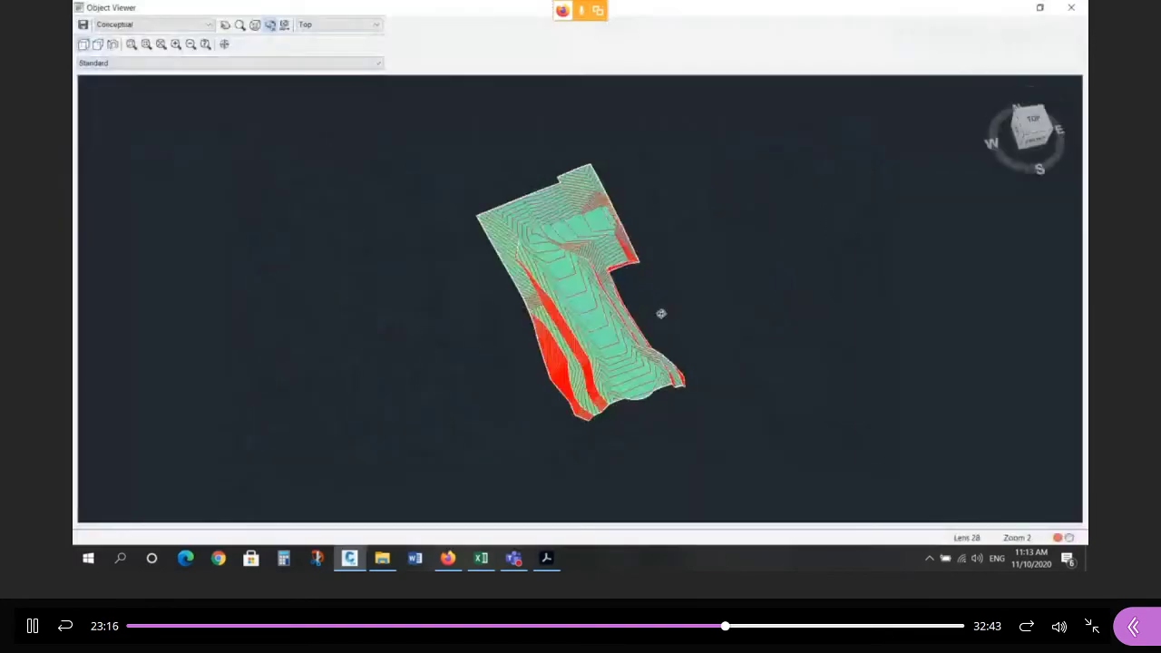
left_click_drag(661, 313, 568, 305)
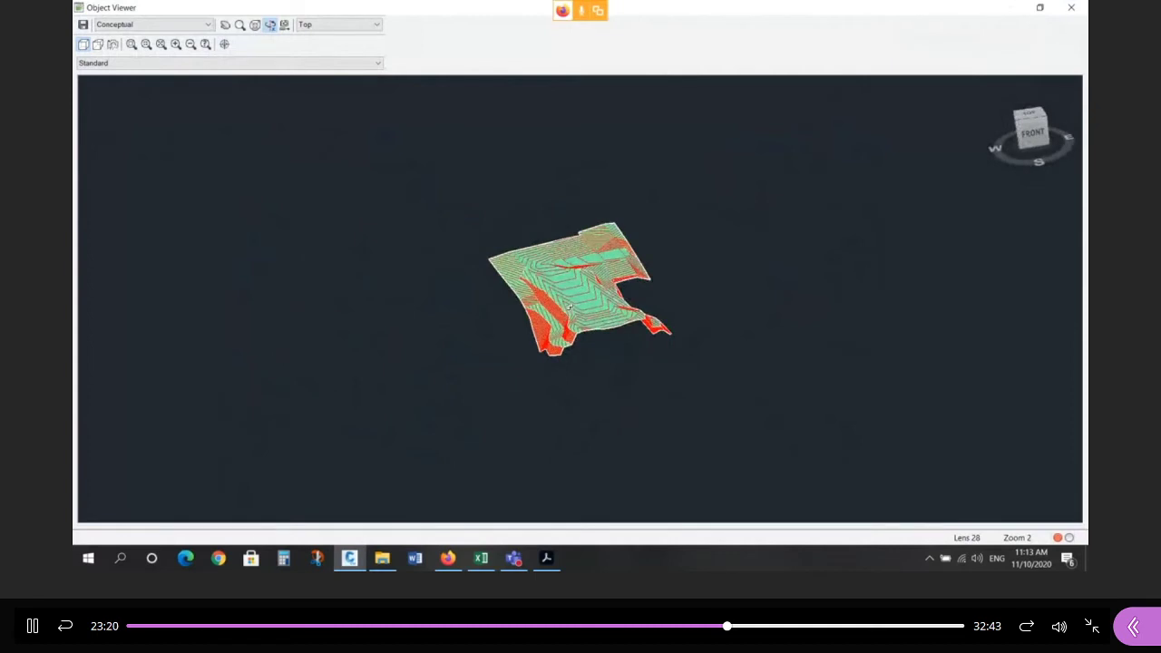
left_click_drag(639, 309, 482, 349)
left_click_drag(555, 309, 580, 305)
left_click_drag(595, 346, 591, 336)
key("Escape")
key("Escape")
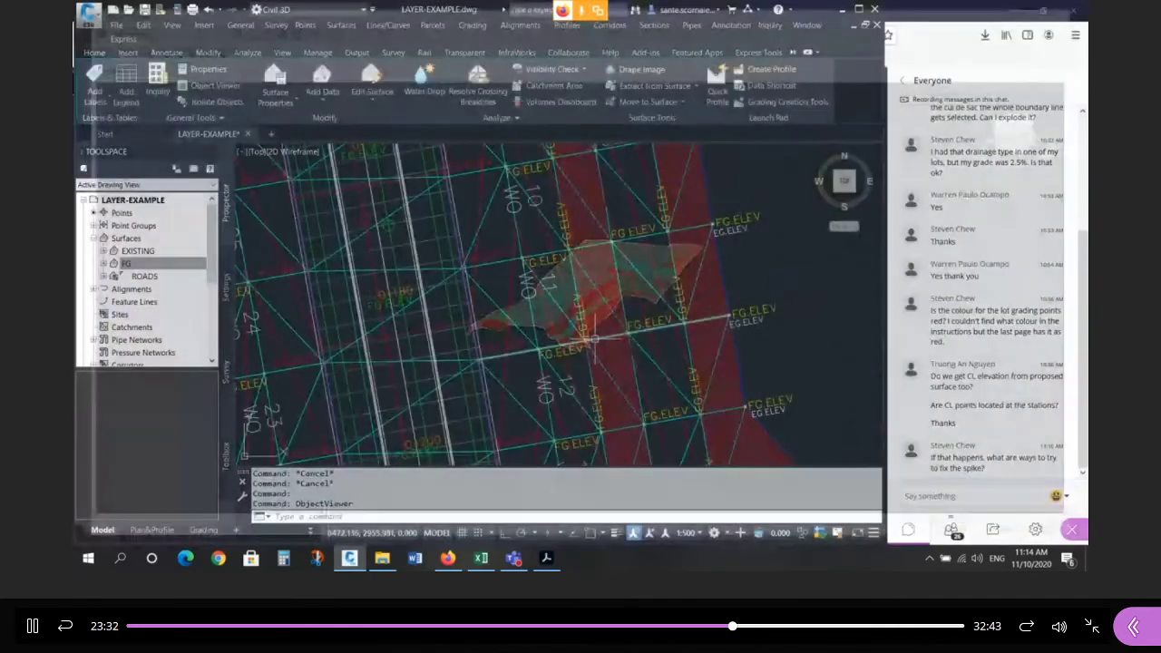
Inspect the finished ground and existing ground lines in the road's profile view, highlighting the profiles and clearing the selection.
scroll(799, 238, "up", 8)
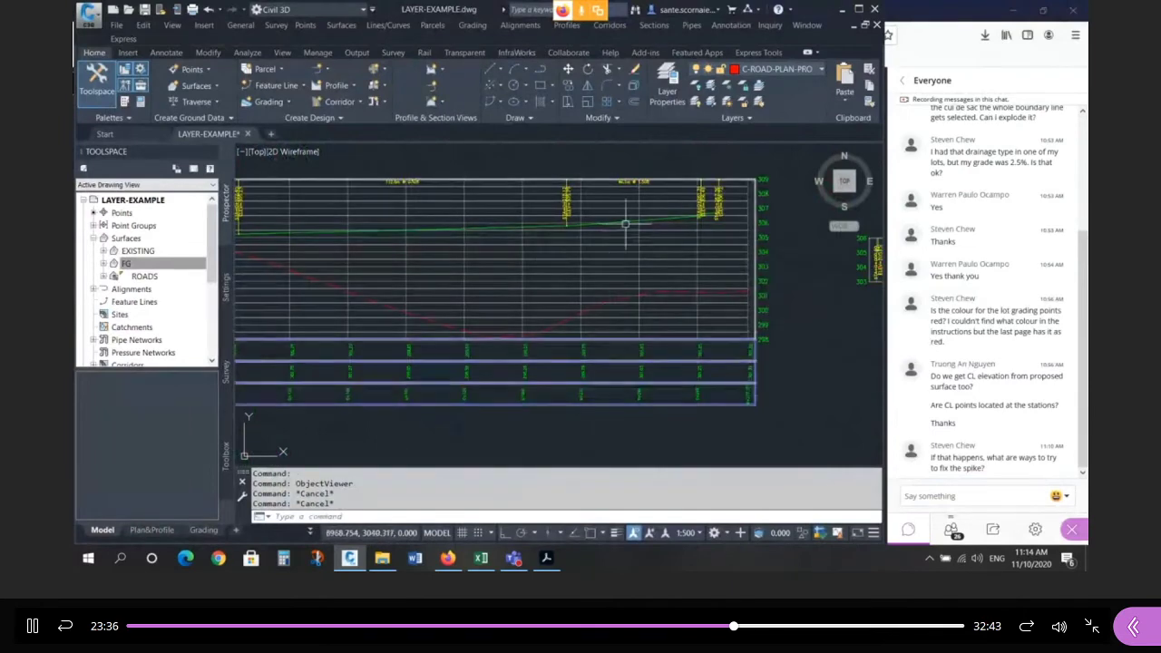
left_click(634, 222)
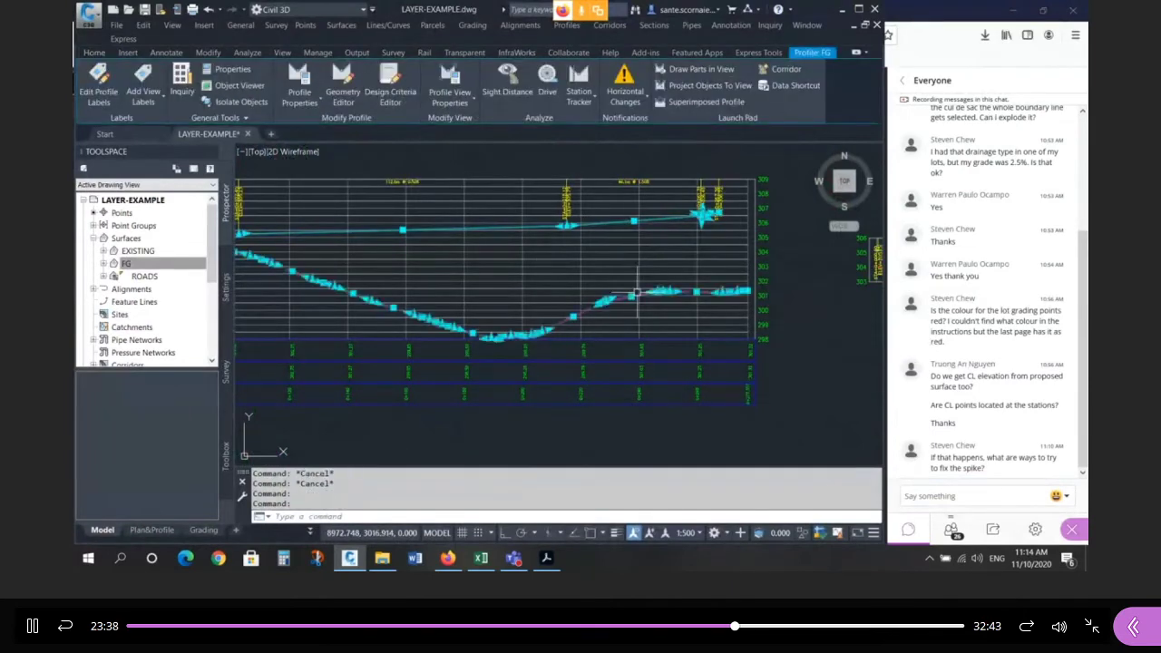
key("Escape")
key("Escape")
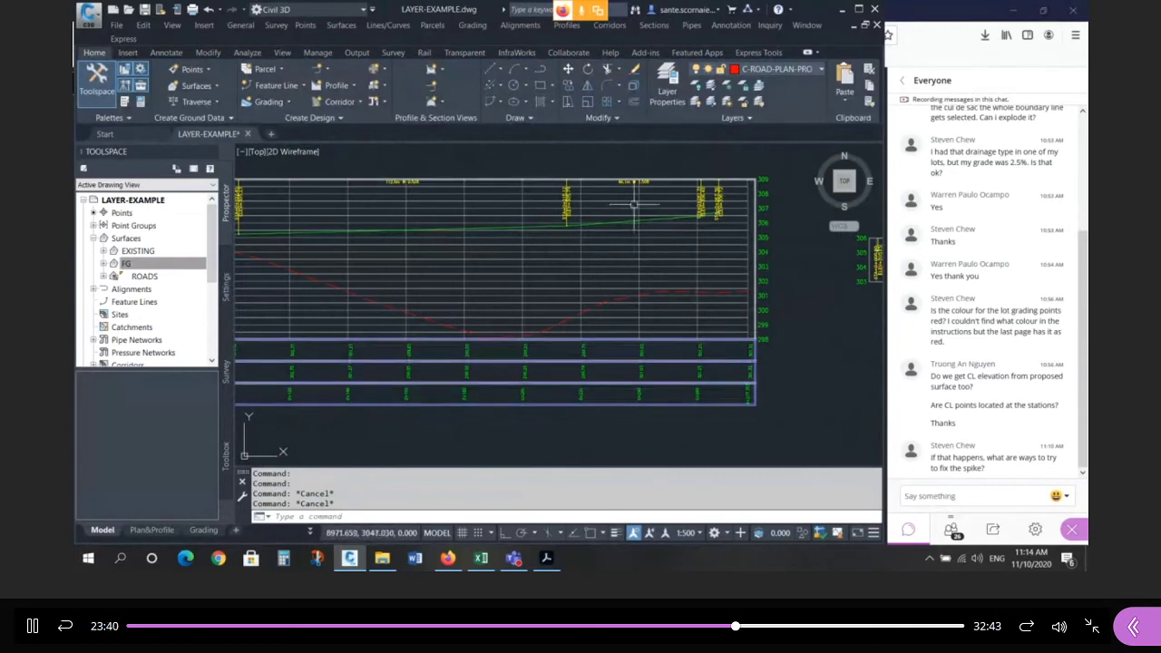
scroll(658, 256, "down", 2)
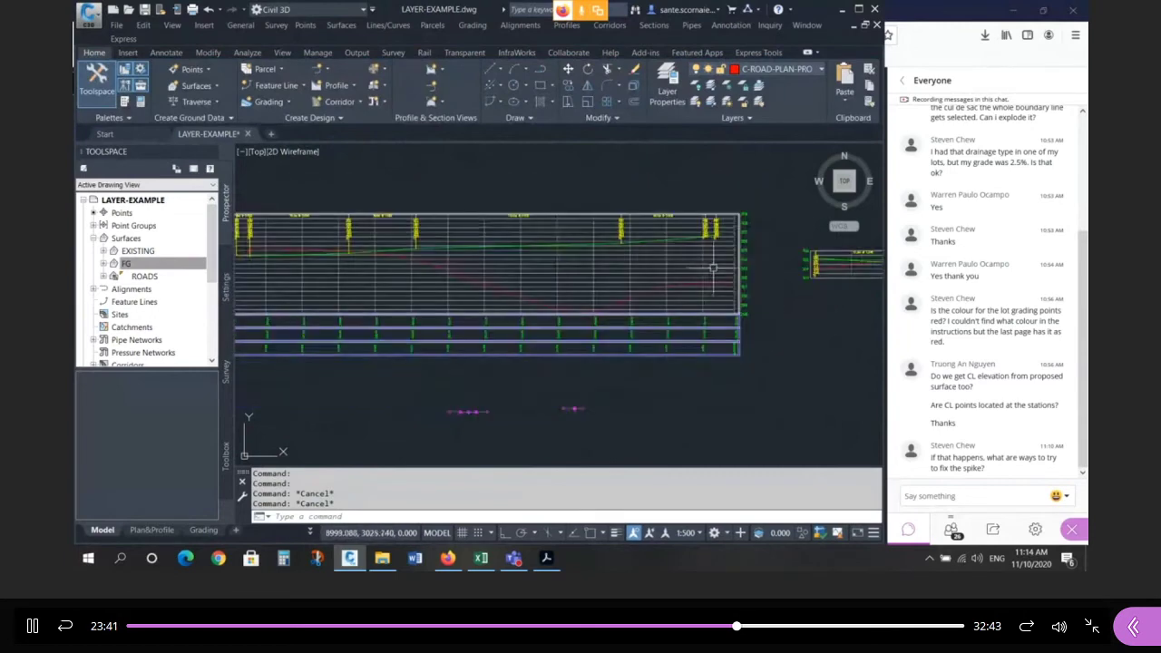
Examine the separation between the finished ground and existing ground lines along the road's profile view, including its beginning.
scroll(613, 250, "up", 2)
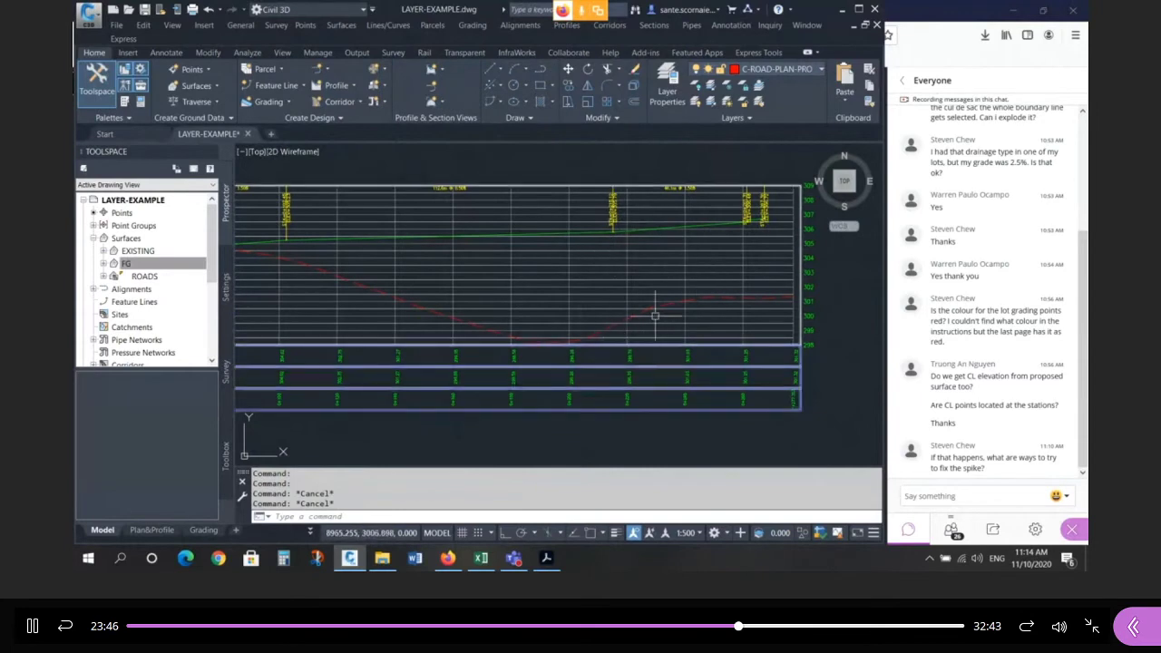
scroll(663, 243, "down", 2)
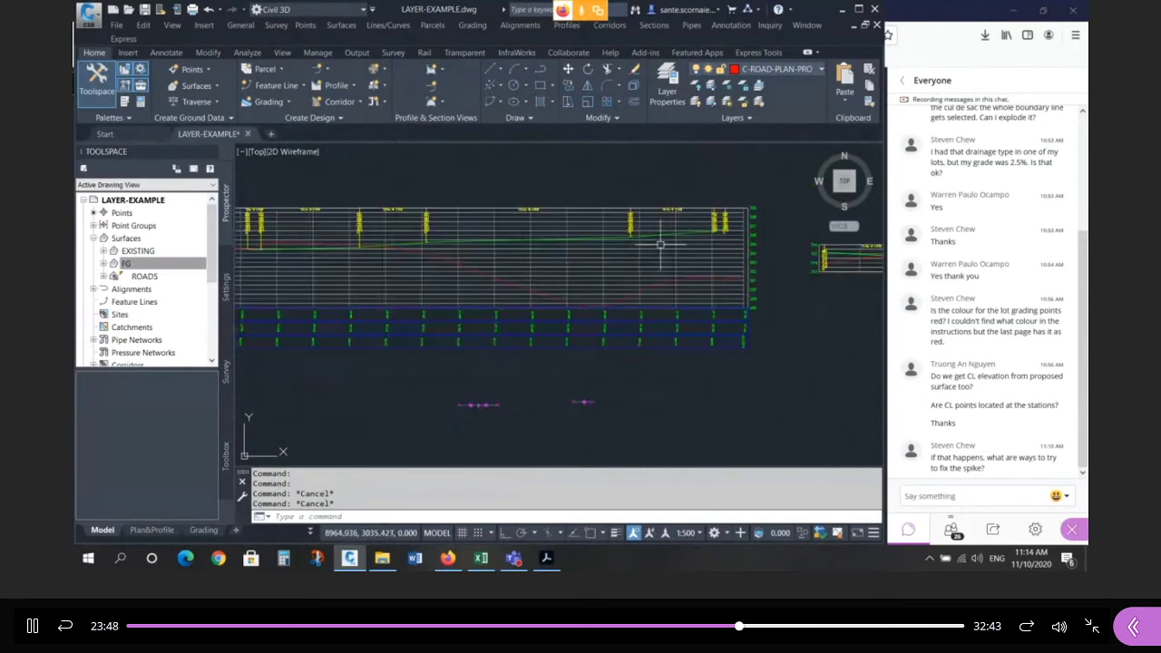
scroll(693, 259, "down", 2)
scroll(425, 243, "up", 4)
scroll(481, 240, "up", 2)
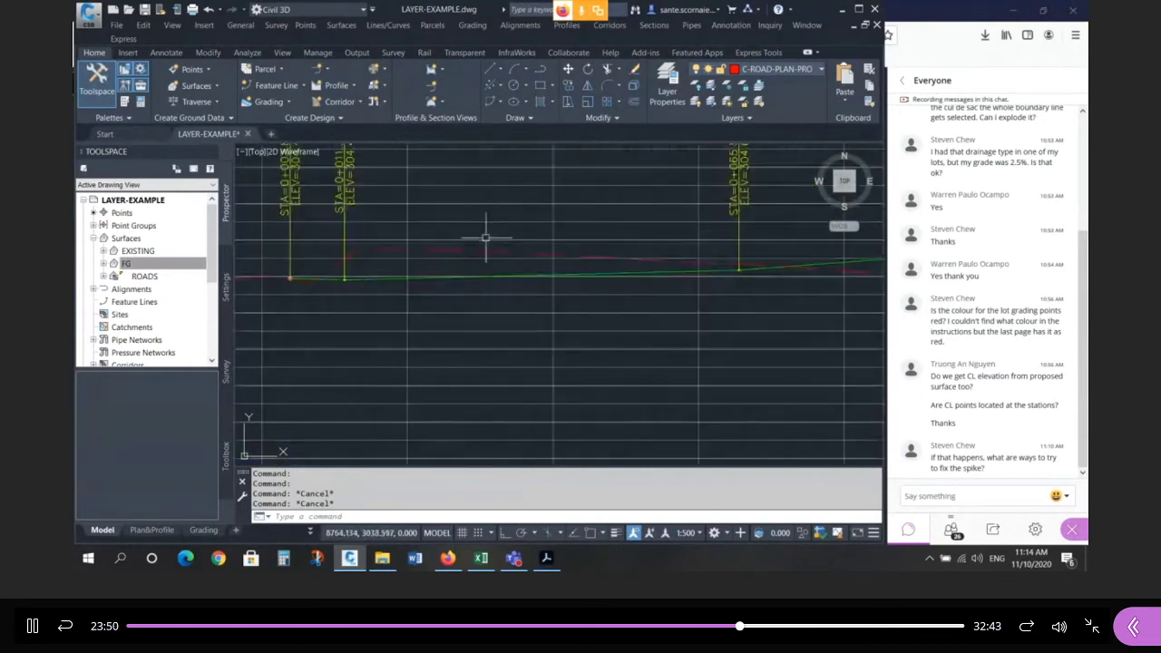
scroll(475, 248, "up", 2)
scroll(475, 248, "up", 2)
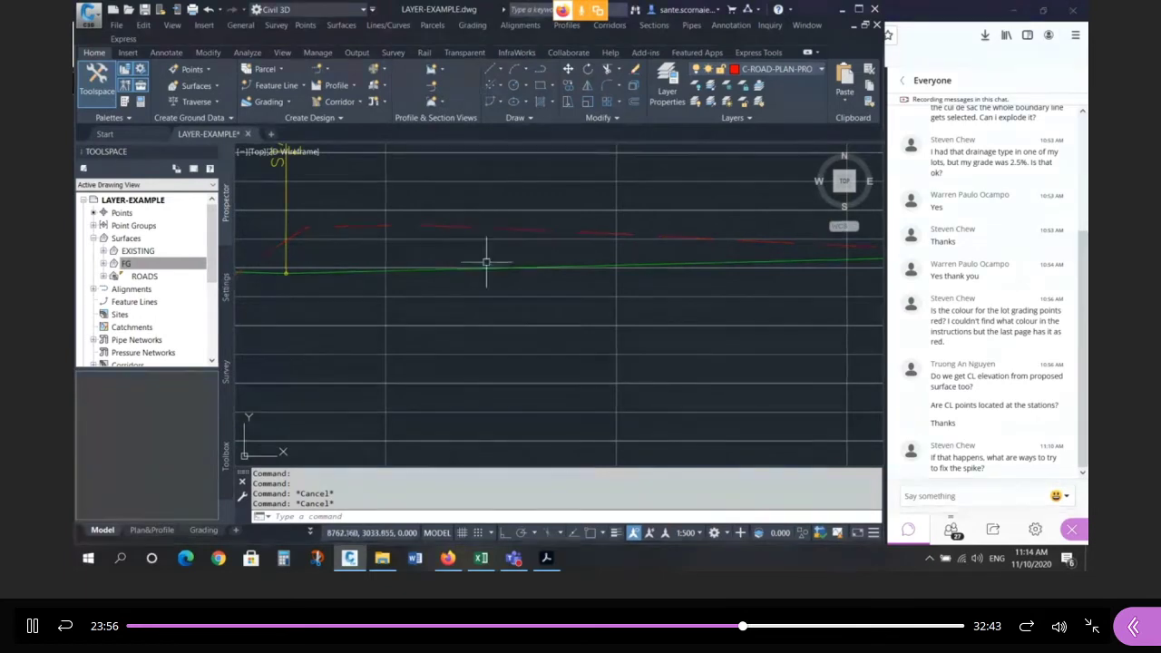
Review the FG surface in plan across lots 33 to 38 and the steep strips along both sides of the road.
scroll(499, 218, "down", 10)
scroll(488, 249, "up", 5)
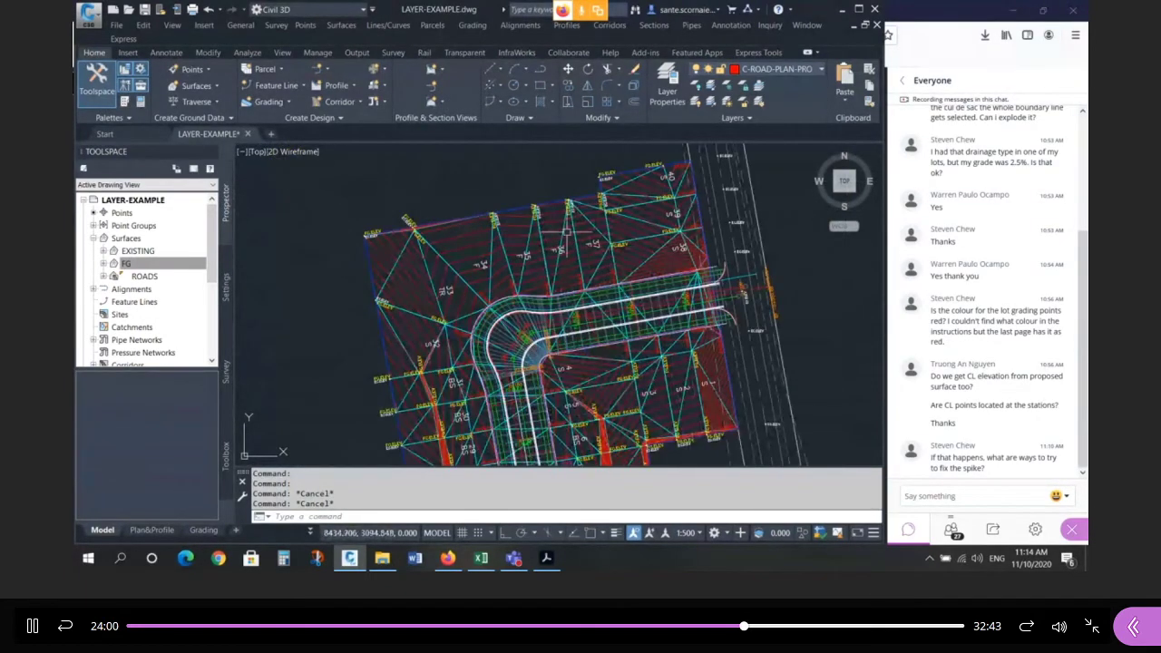
scroll(552, 241, "up", 3)
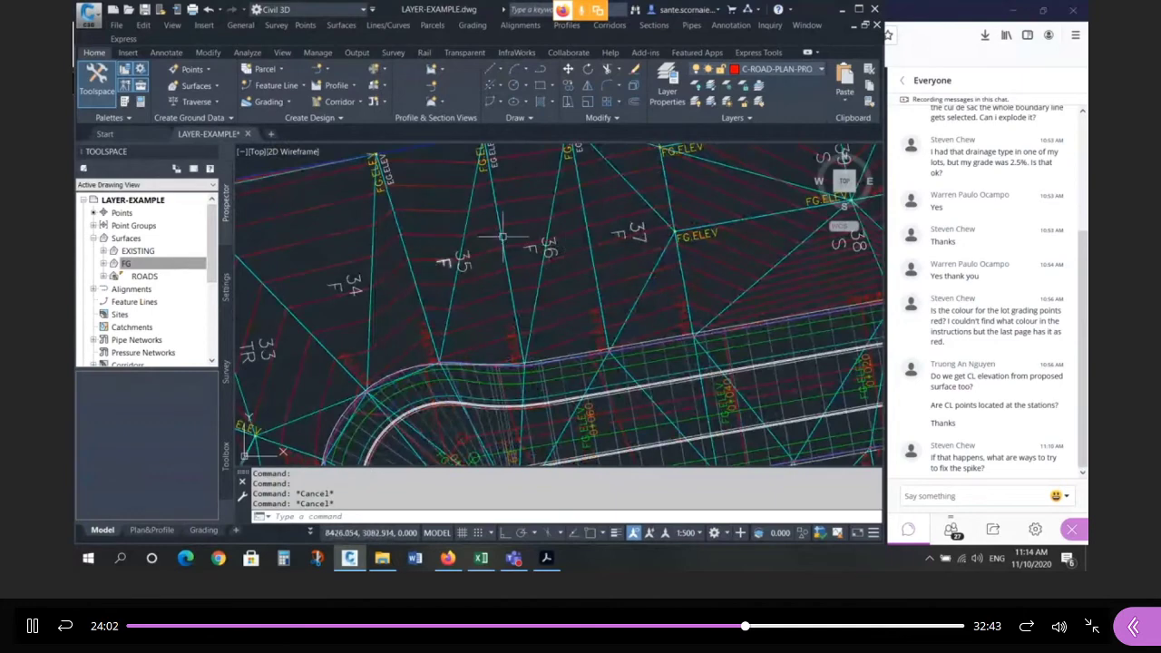
scroll(530, 215, "down", 4)
scroll(535, 231, "up", 6)
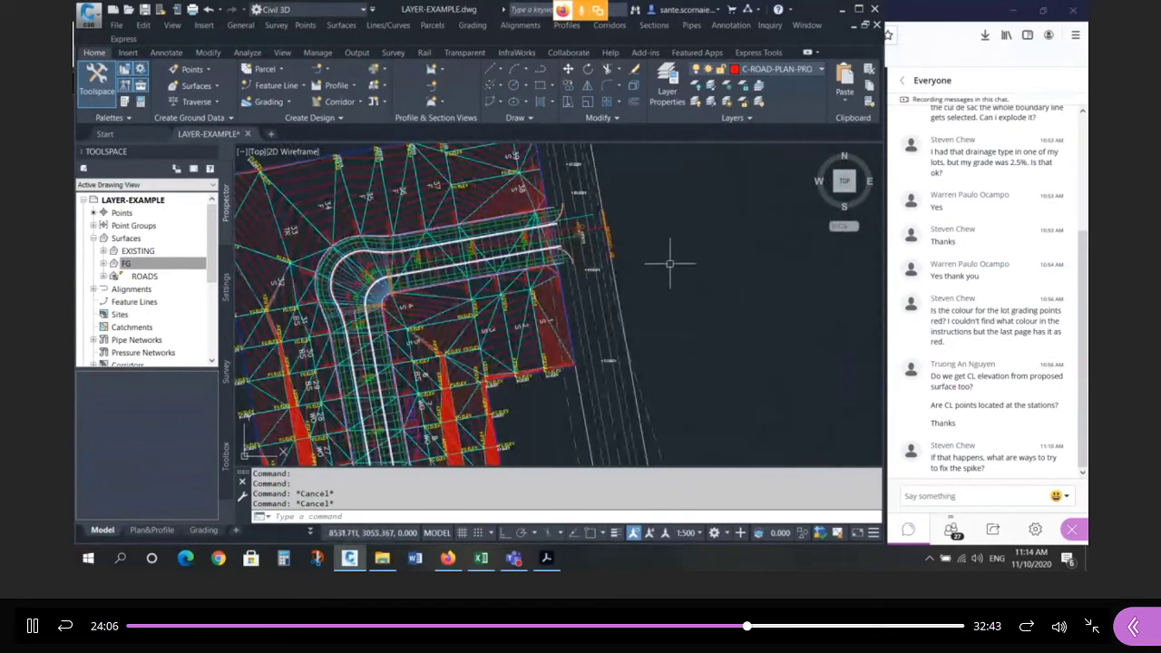
scroll(523, 259, "down", 3)
scroll(522, 262, "up", 4)
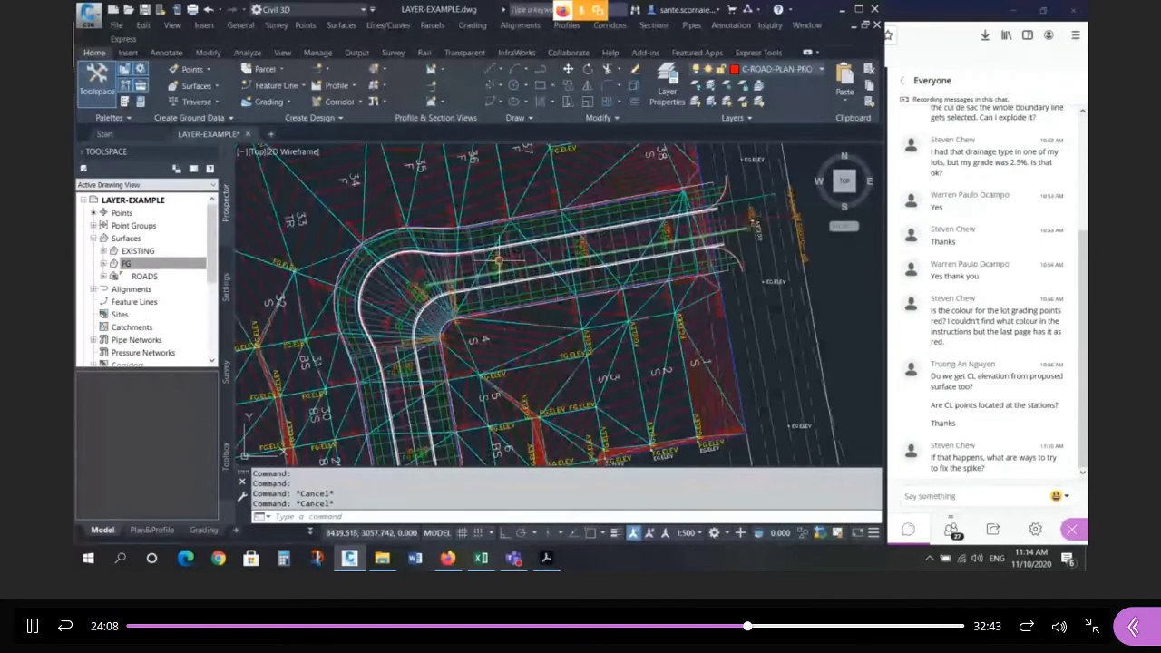
scroll(498, 261, "down", 3)
scroll(531, 347, "up", 3)
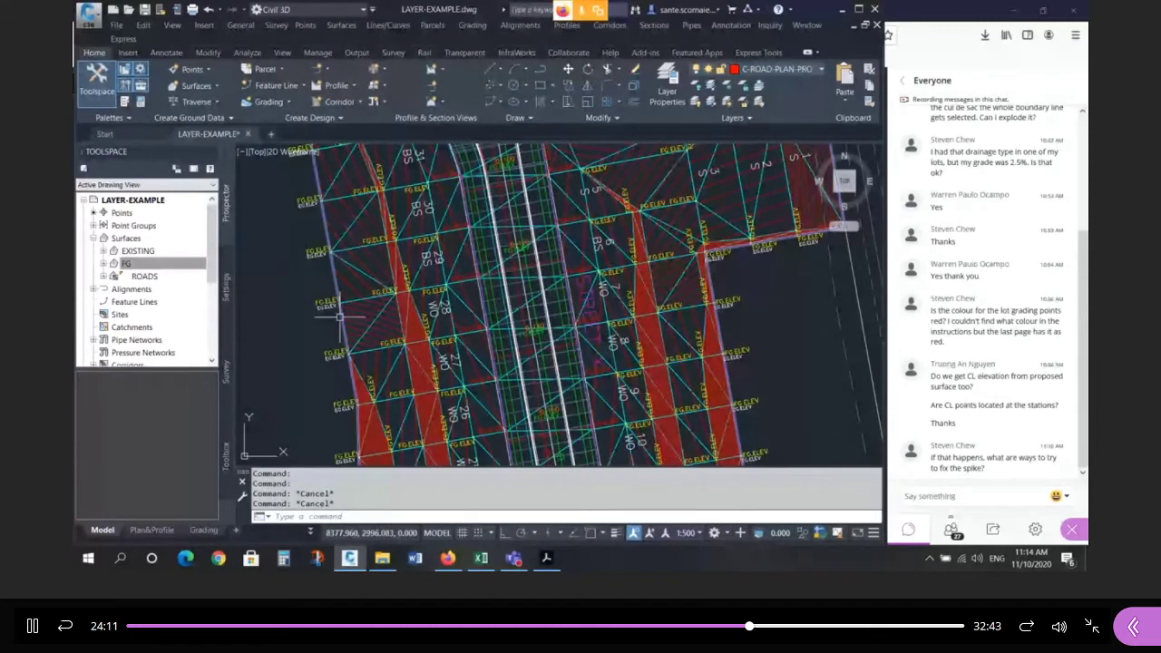
scroll(471, 243, "down", 2)
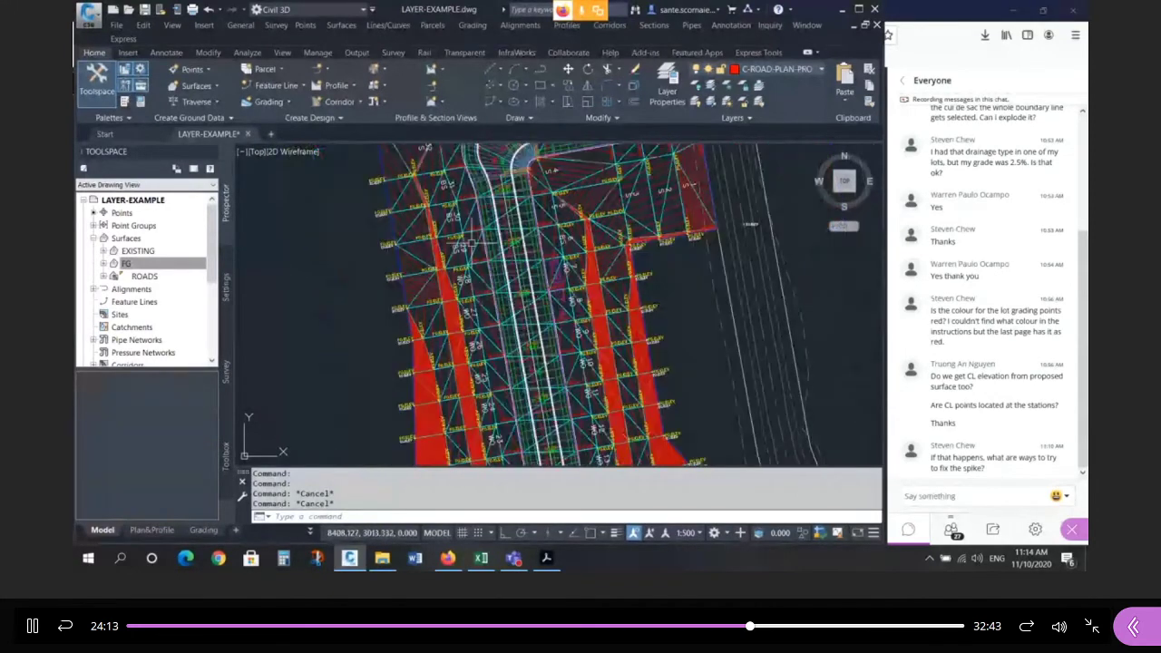
scroll(471, 243, "down", 7)
scroll(661, 241, "up", 4)
scroll(714, 234, "down", 2)
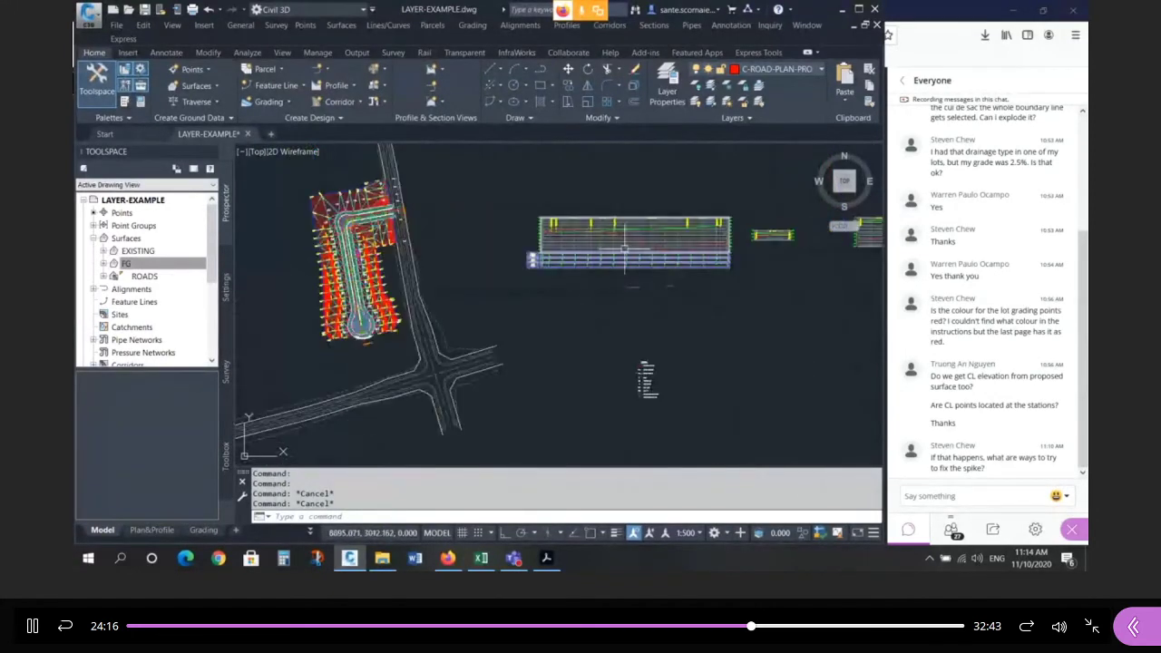
scroll(317, 291, "up", 2)
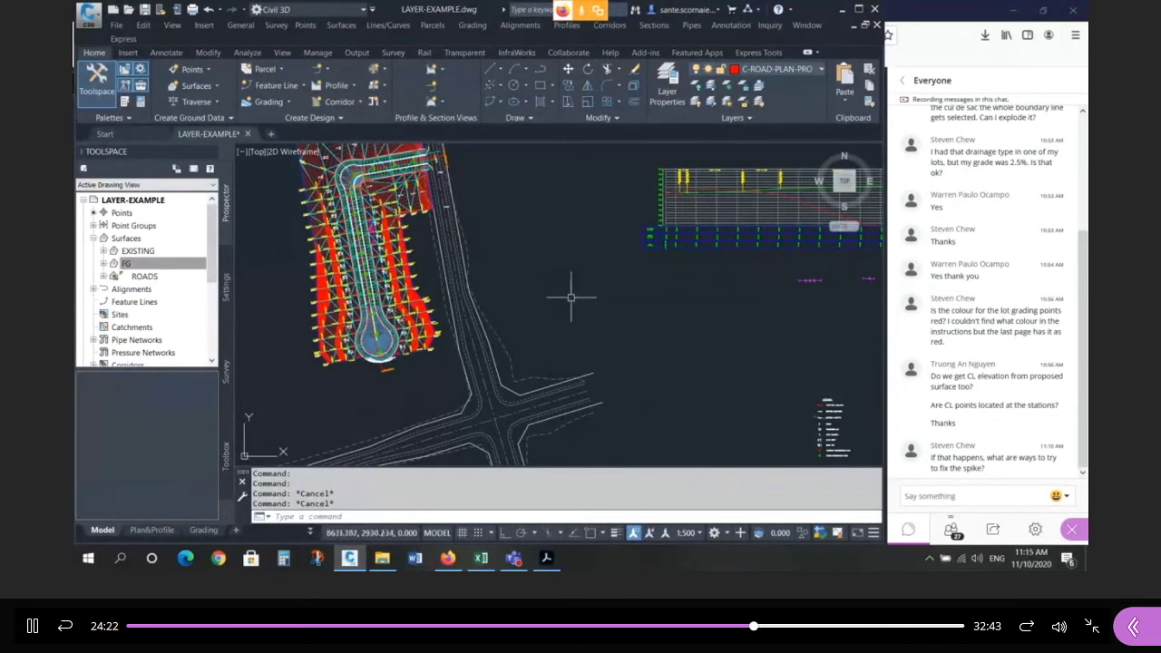
scroll(567, 299, "down", 2)
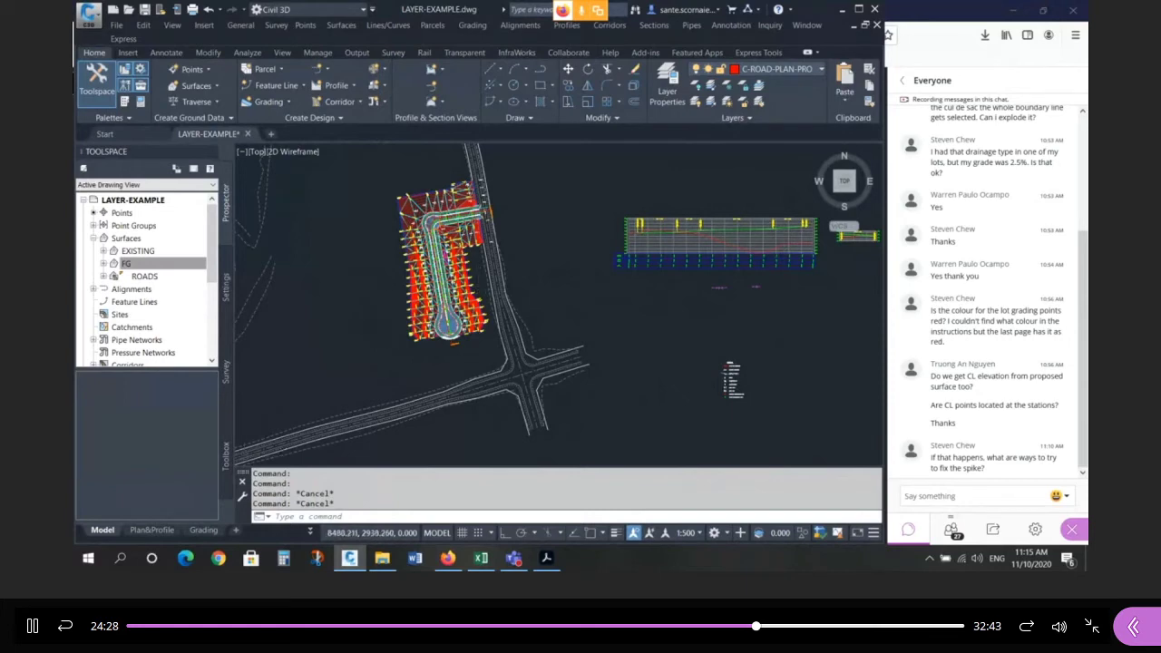
Draw a straight polyline across the lots and the road, just above the cul-de-sac, extending past both site edges.
scroll(479, 280, "up", 4)
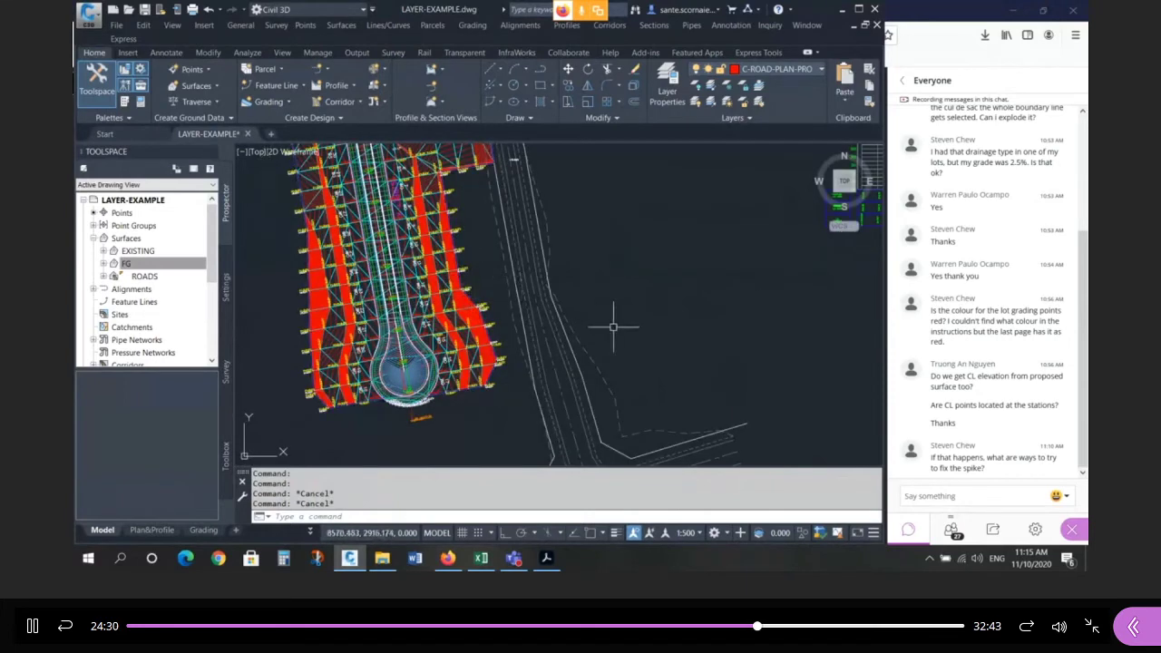
scroll(613, 327, "down", 4)
scroll(469, 316, "up", 4)
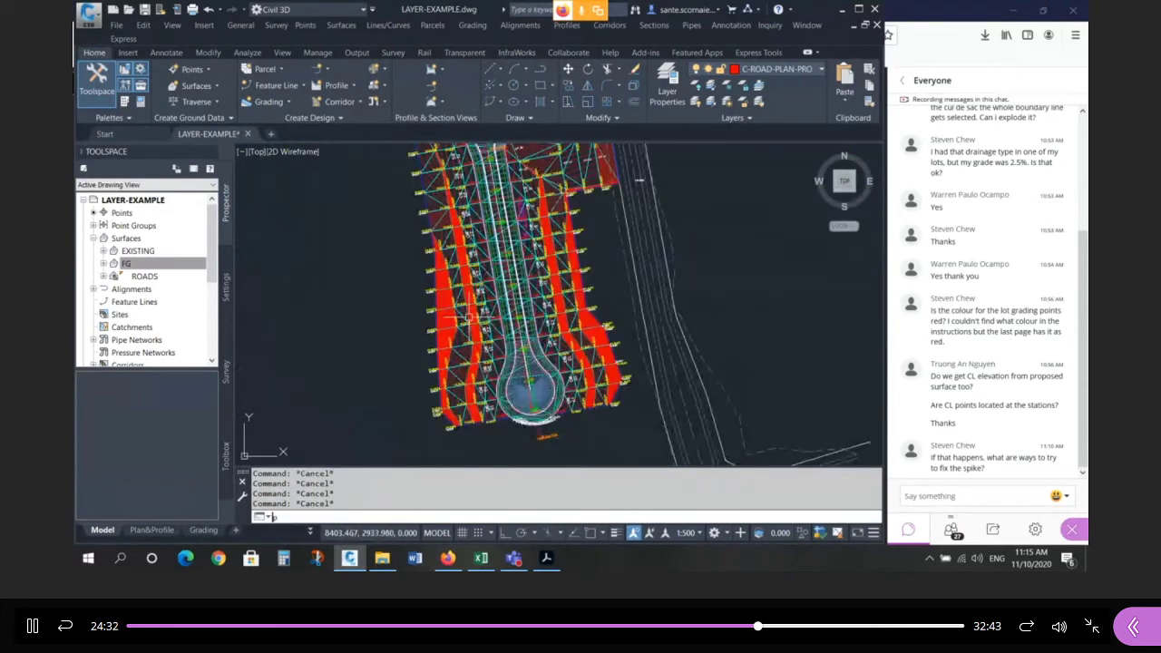
type("pl")
key("Return")
left_click(413, 305)
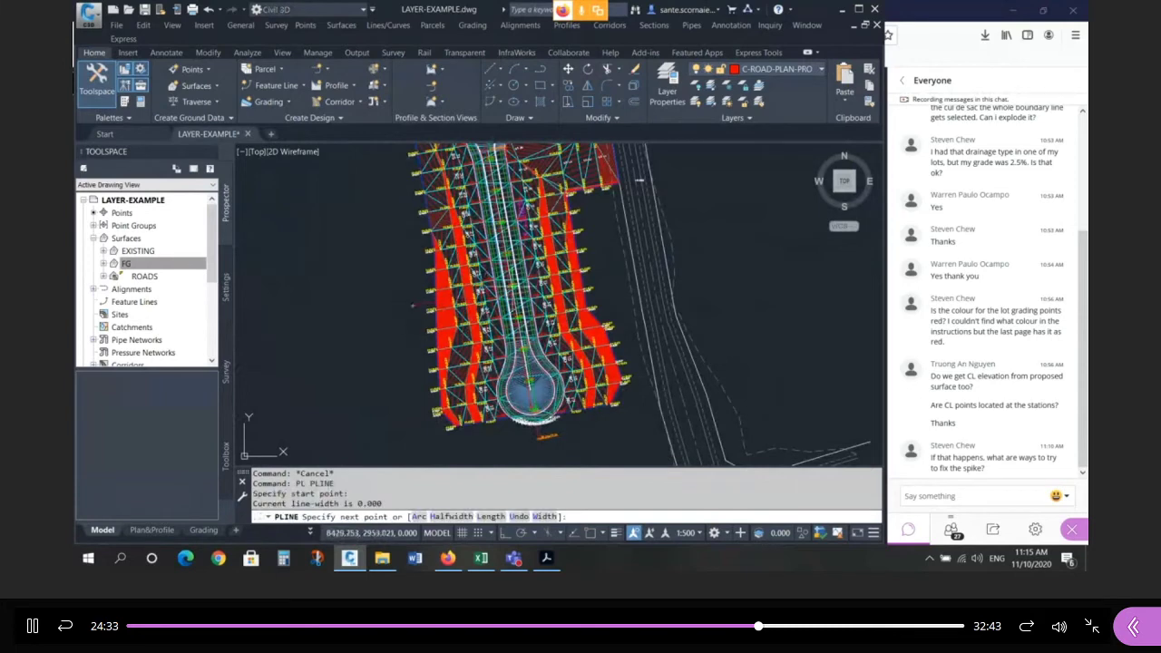
left_click(605, 269)
key("Return")
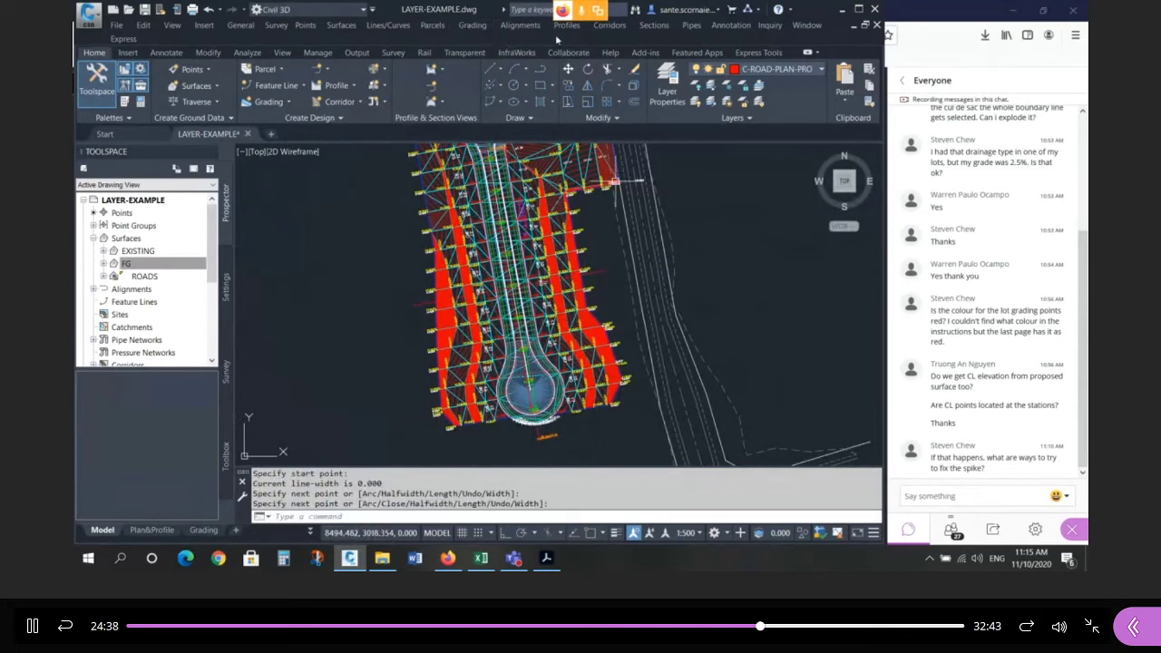
Start a quick profile along the new cross-section polyline and assign the ROAD profile style to the FG surface.
left_click(568, 25)
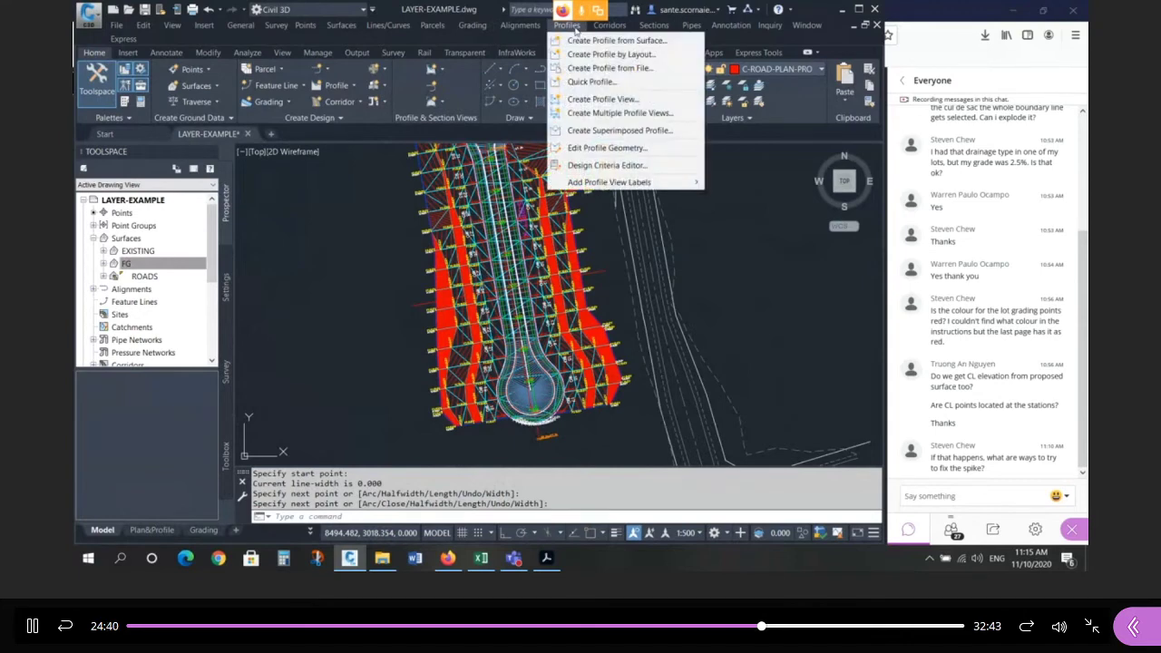
left_click(594, 81)
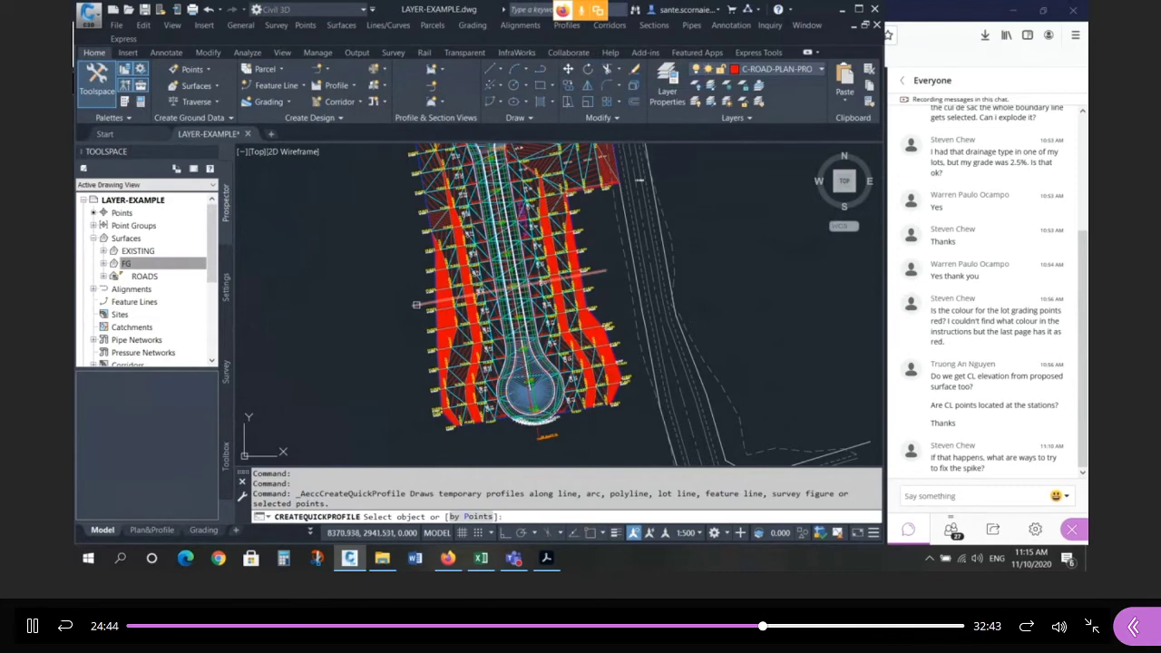
left_click(416, 306)
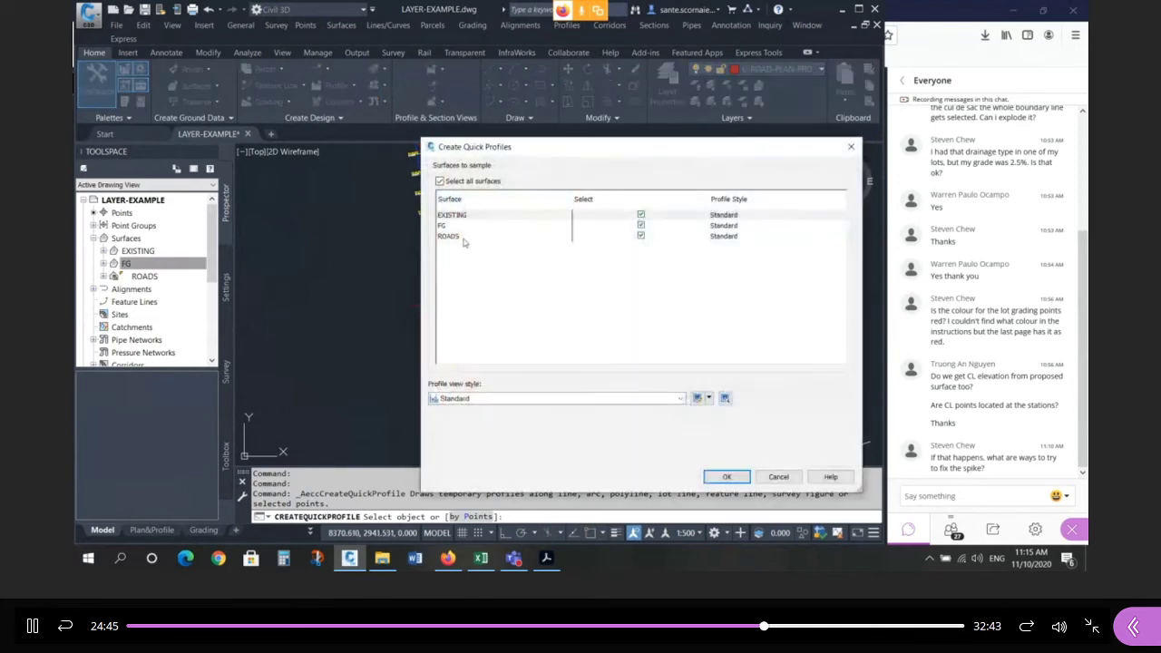
left_click(464, 226)
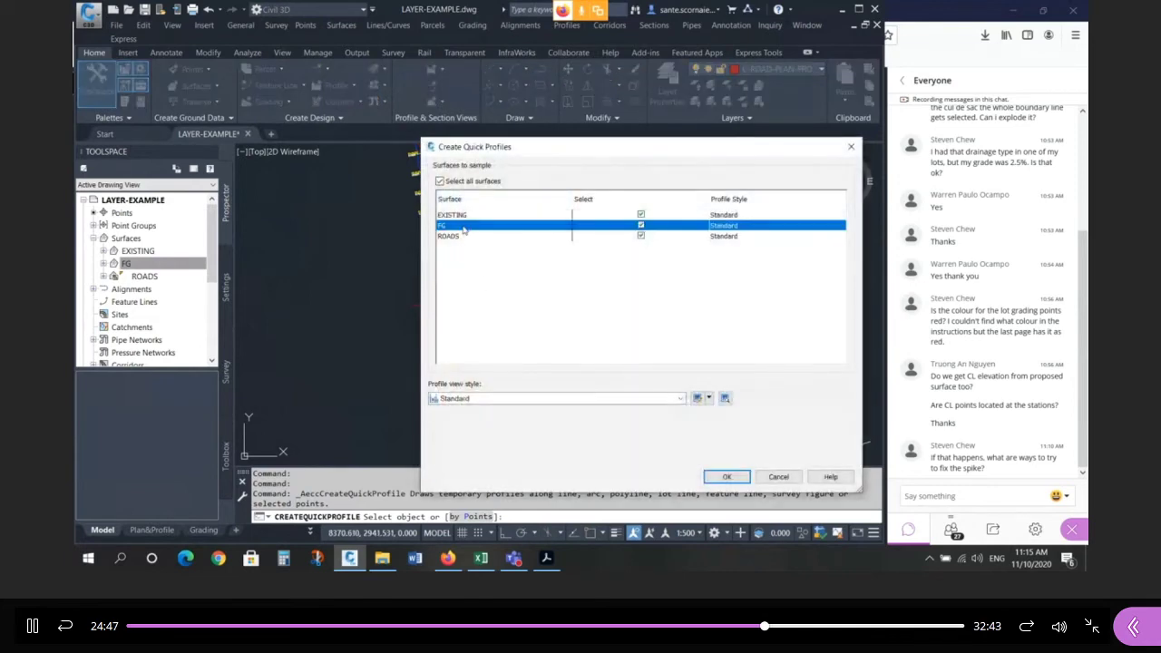
left_click(736, 228)
left_click(939, 179)
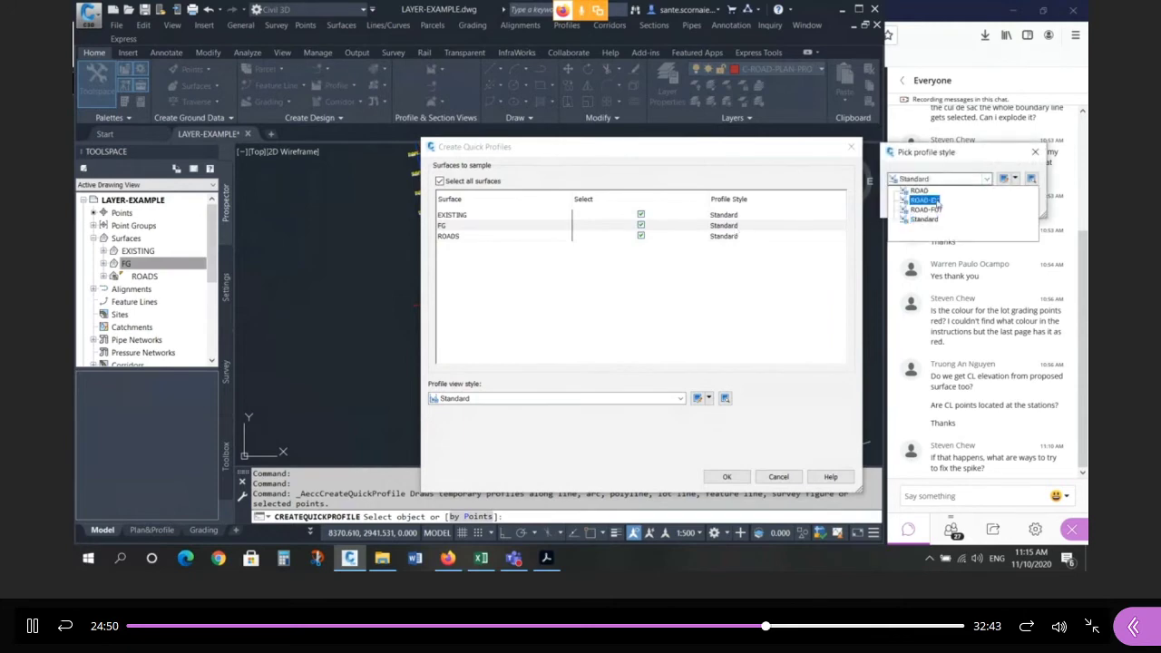
left_click(919, 192)
left_click(924, 203)
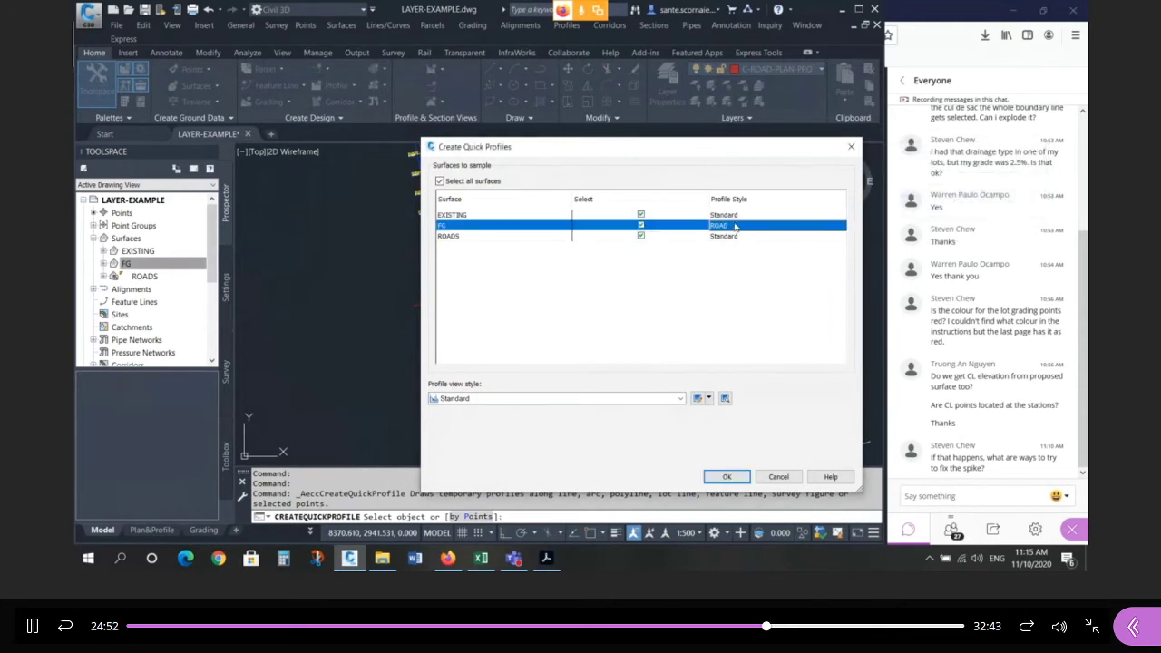
Assign the ROAD-EX profile style to the EXISTING surface and the ROAD style to the ROADS surface.
left_click(735, 215)
left_click(759, 218)
left_click(939, 179)
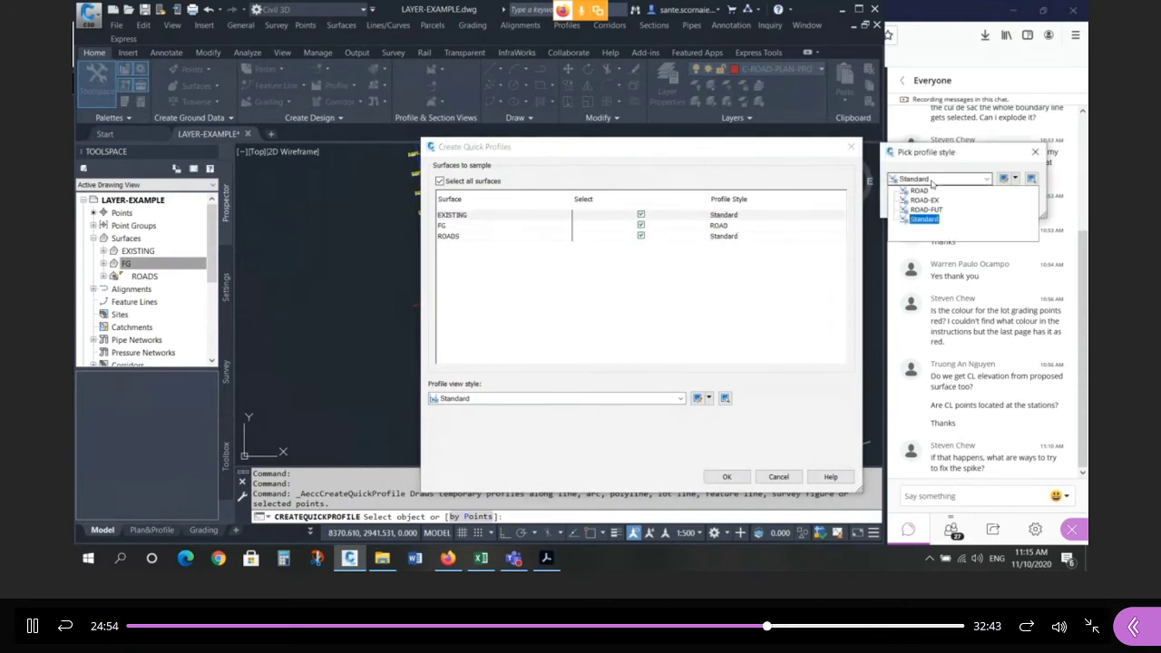
left_click(924, 201)
left_click(924, 204)
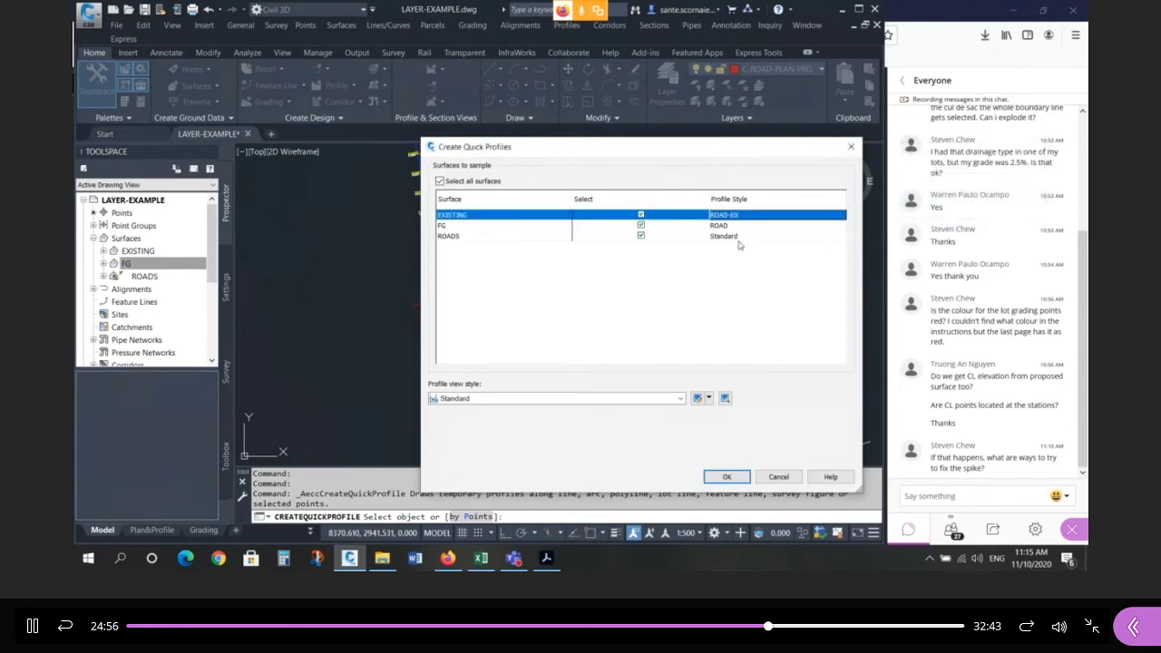
left_click(739, 238)
left_click(740, 238)
left_click(939, 179)
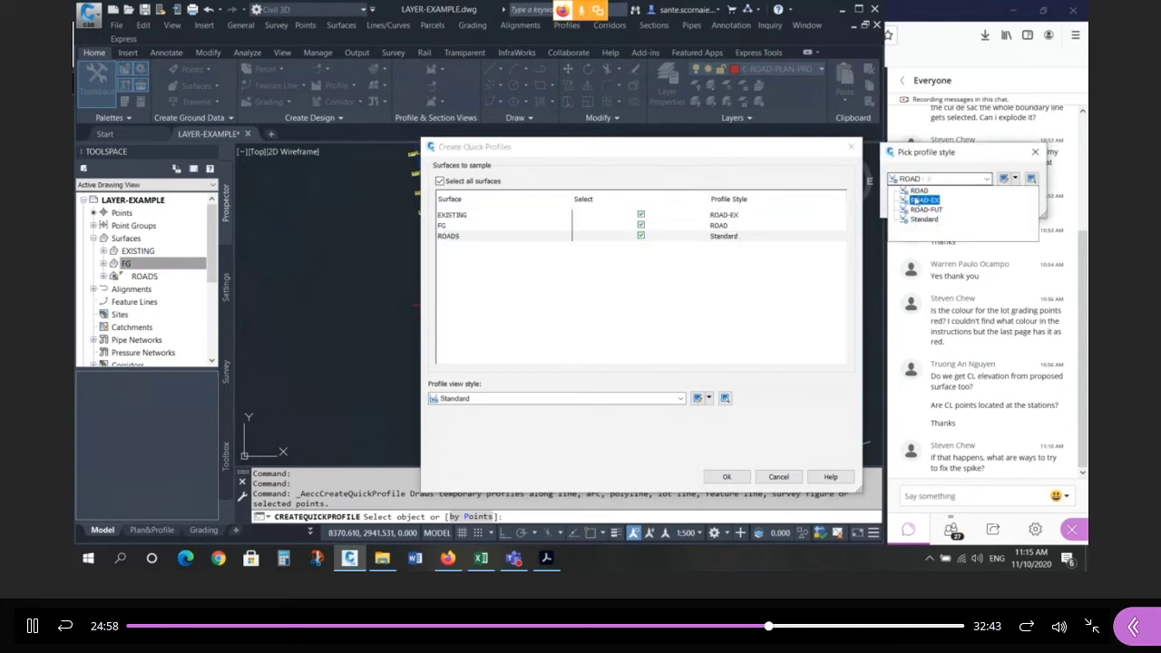
left_click(918, 191)
left_click(912, 203)
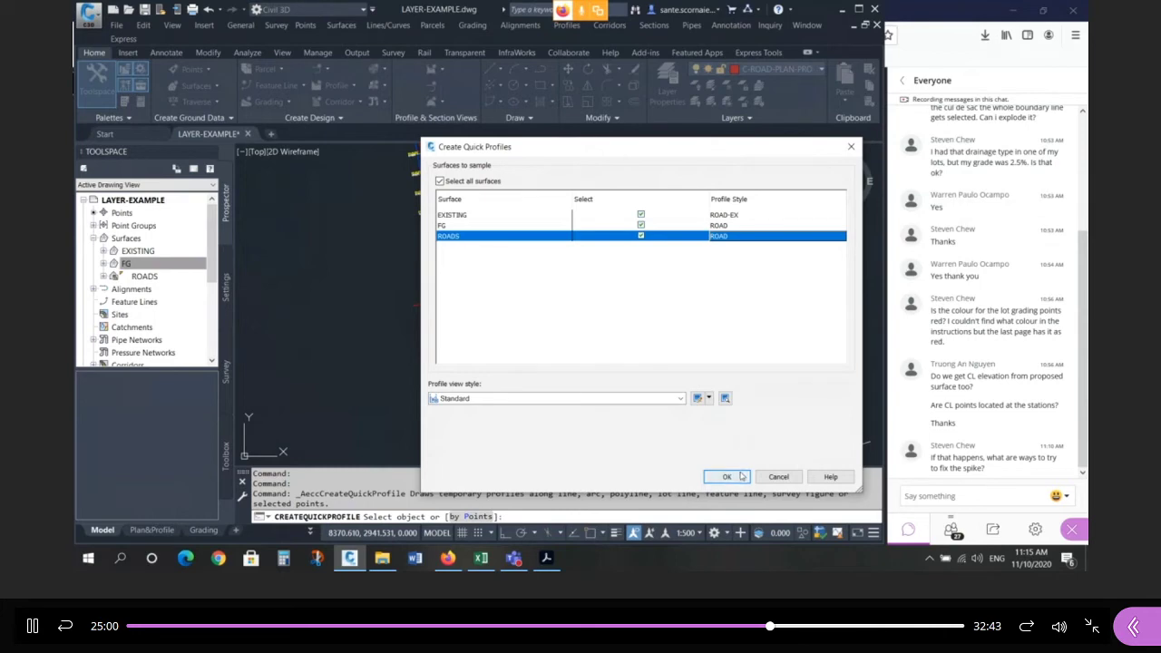
Use the ROAD profile view style, place the quick profile view in the space east of the site, and close the event report.
left_click(563, 399)
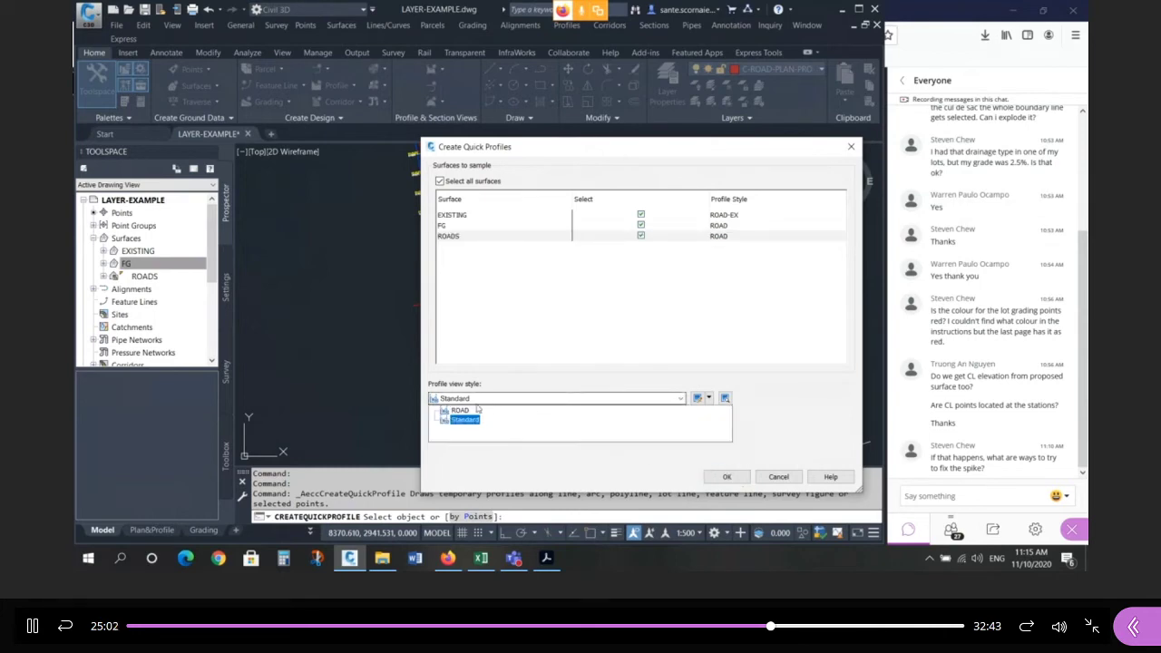
left_click(462, 413)
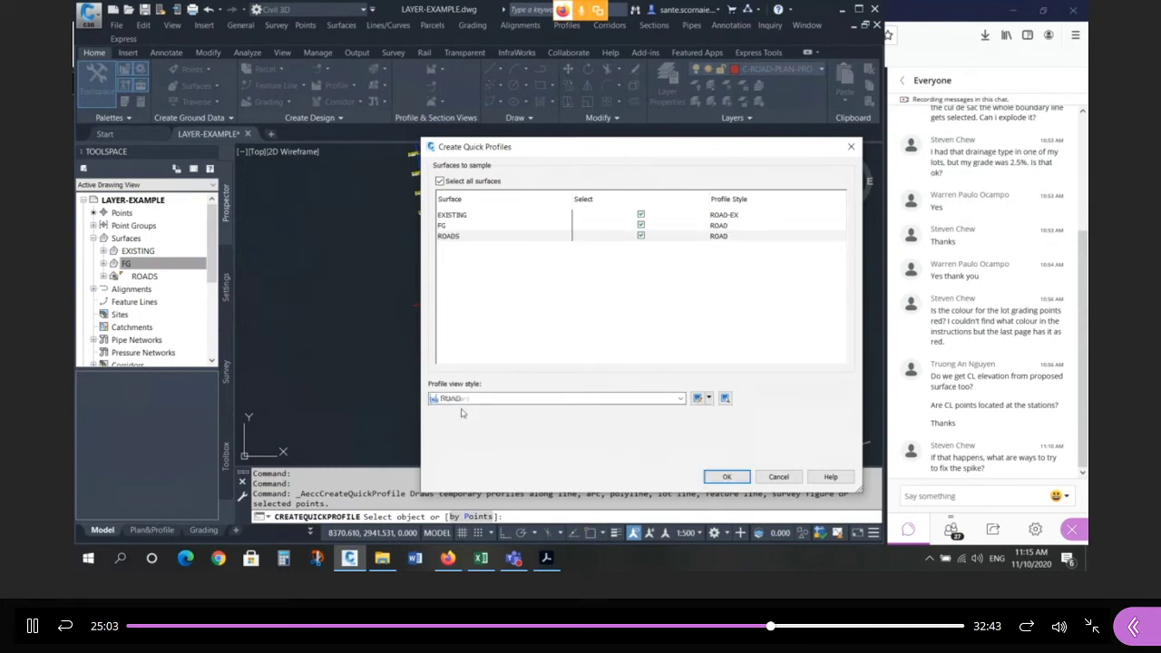
left_click(739, 480)
left_click(746, 478)
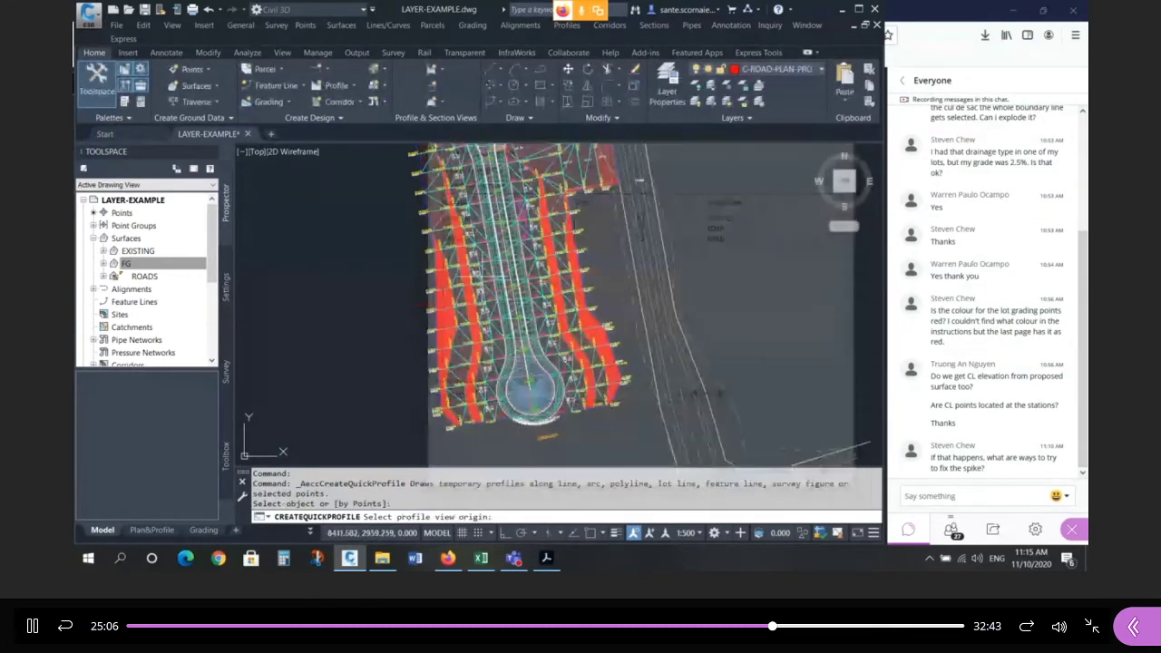
scroll(420, 279, "down", 5)
left_click(623, 306)
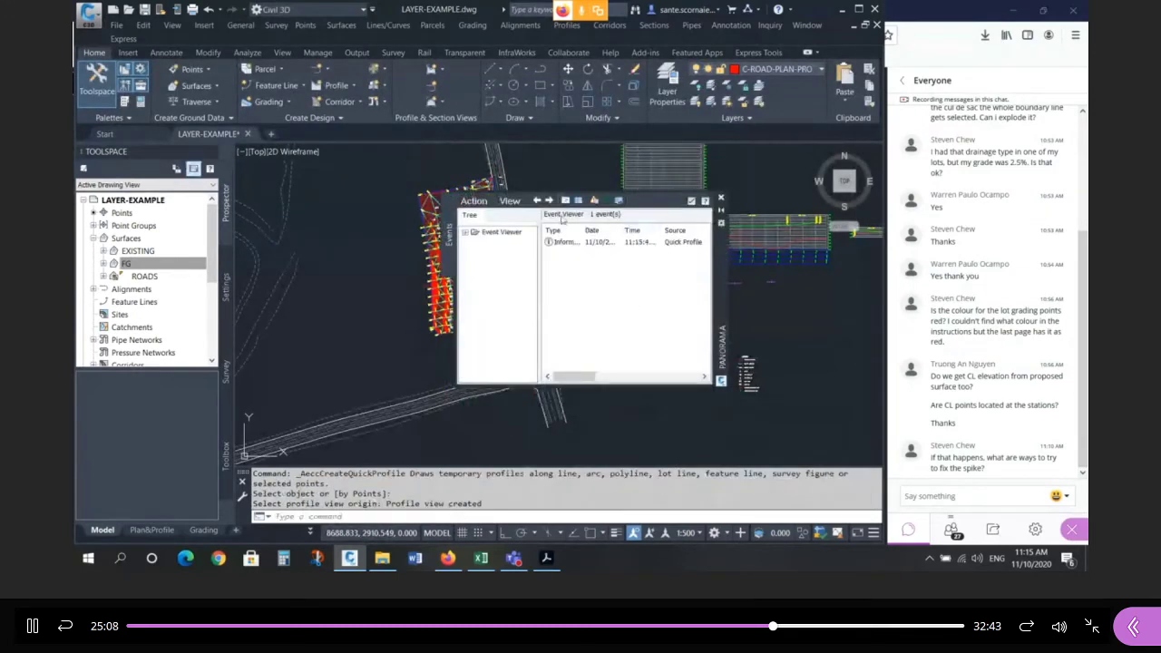
left_click(720, 197)
Move the tall quick profile view east, clear of the other profile views, and inspect its surface lines.
scroll(674, 308, "down", 4)
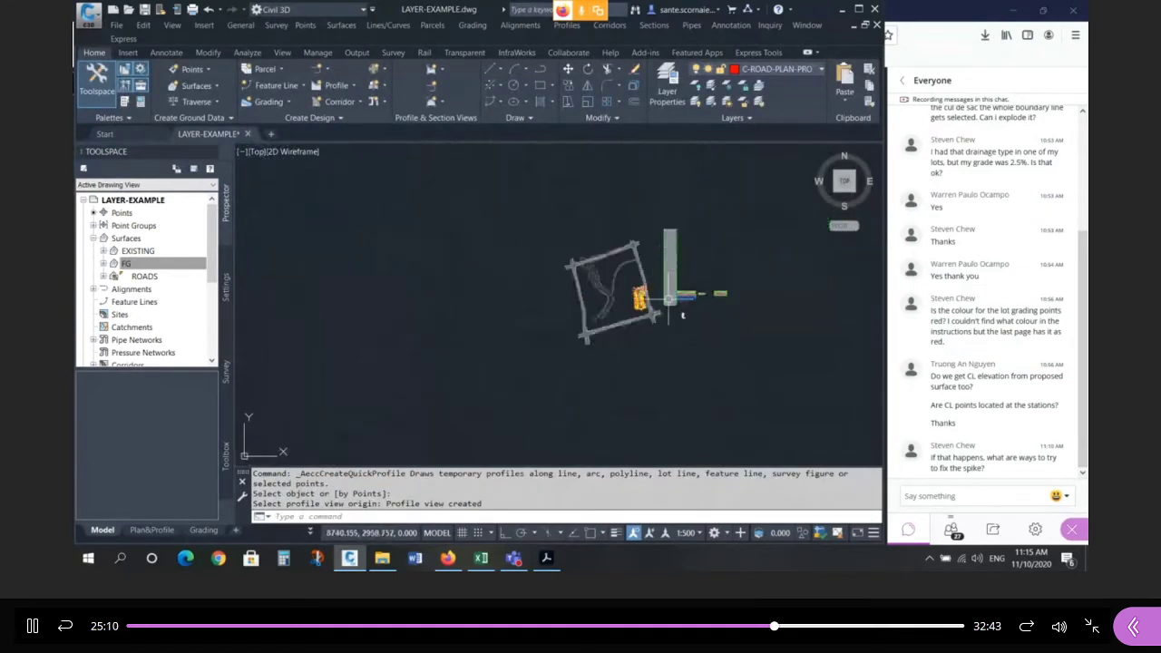
type("m")
key("Return")
left_click(677, 258)
key("Return")
left_click(709, 255)
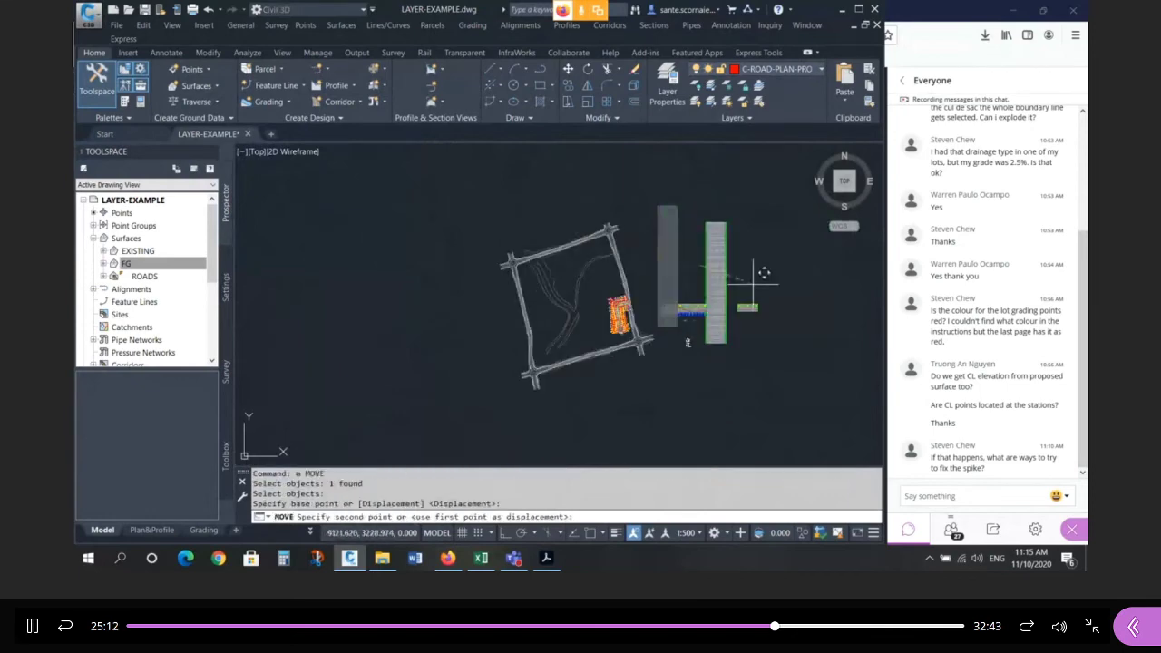
left_click(833, 298)
key("Escape")
key("Escape")
scroll(802, 265, "up", 6)
scroll(731, 155, "up", 5)
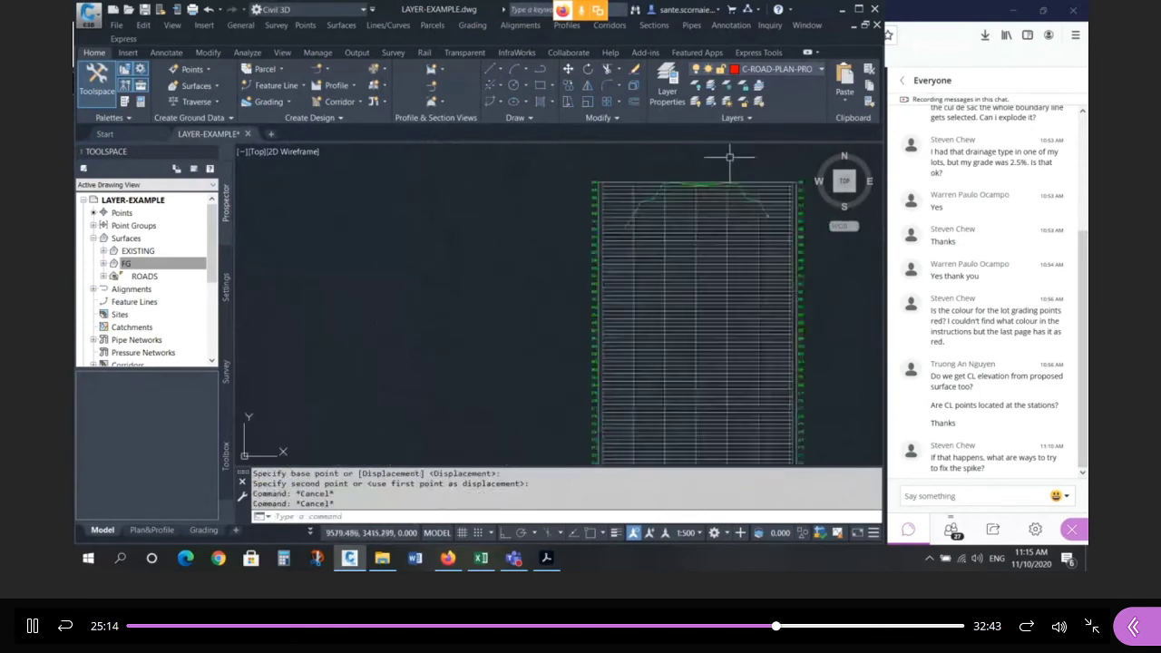
scroll(620, 195, "down", 8)
scroll(620, 195, "down", 4)
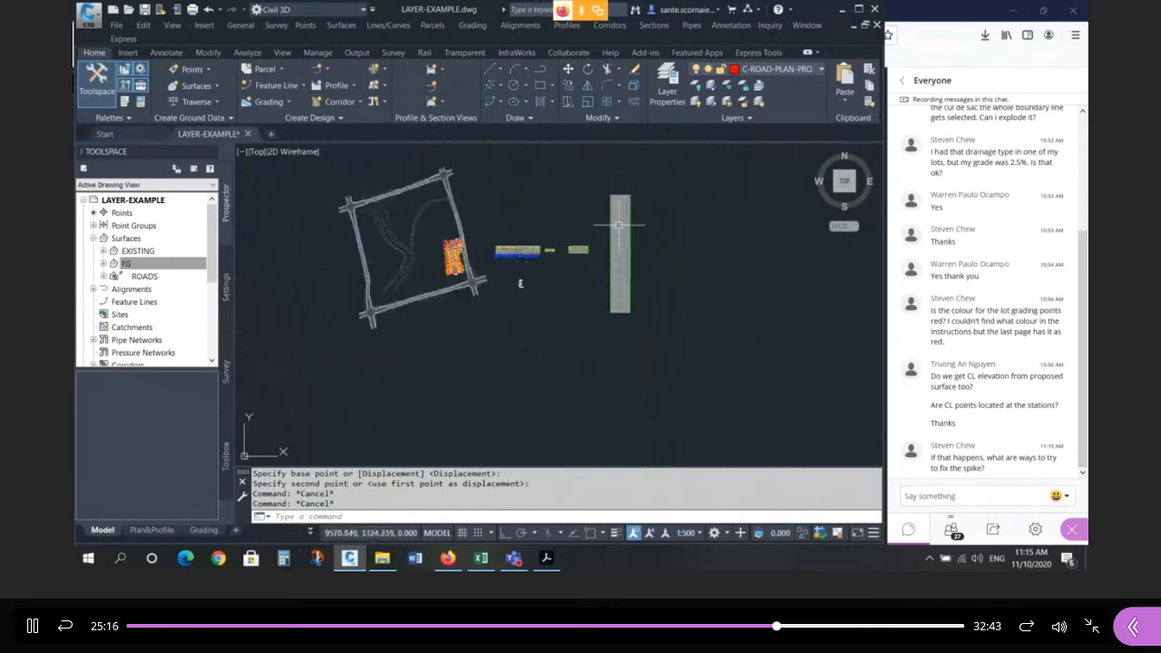
Erase the stray profile line along the base of the tall quick profile view.
scroll(622, 327, "up", 7)
scroll(586, 270, "down", 8)
scroll(589, 271, "up", 10)
key("Escape")
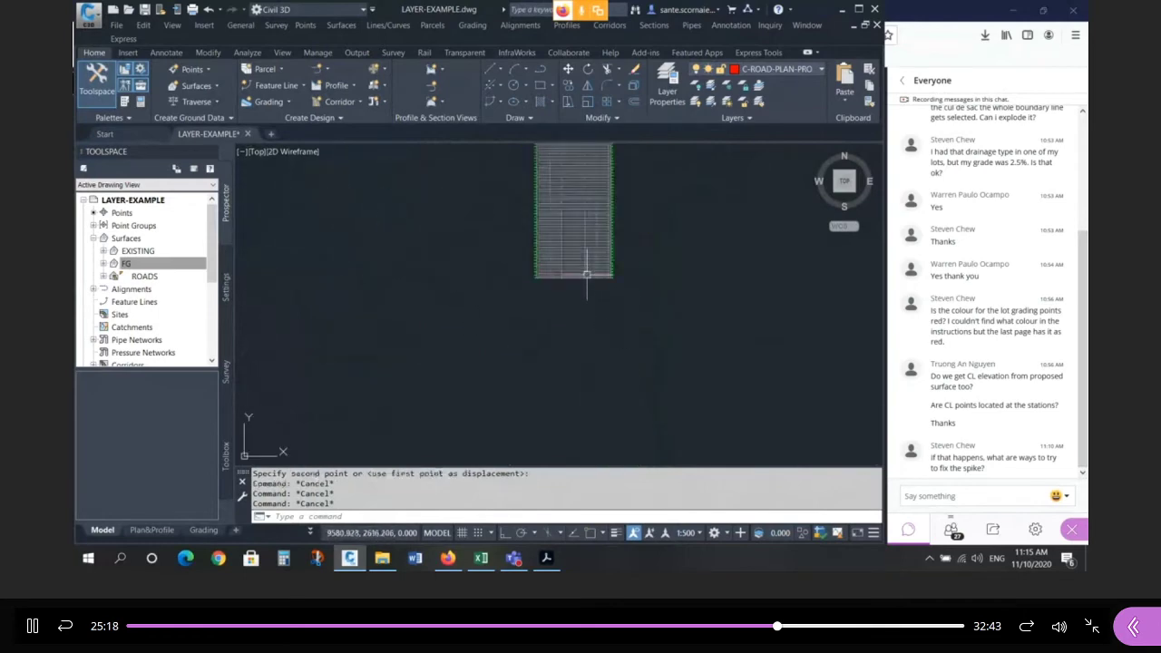
type("e")
key("Return")
left_click(620, 273)
key("Return")
scroll(630, 338, "down", 3)
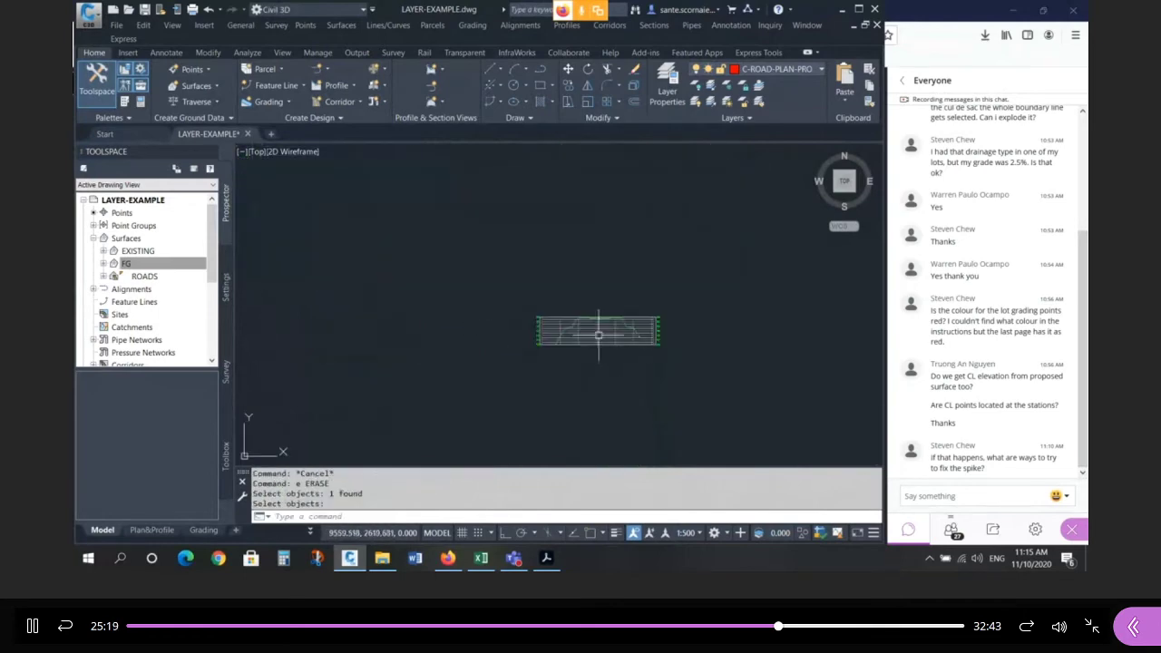
Examine the road and FG profile lines in the quick profile view, including where they meet at the road's edge.
scroll(526, 293, "up", 10)
left_click(690, 225)
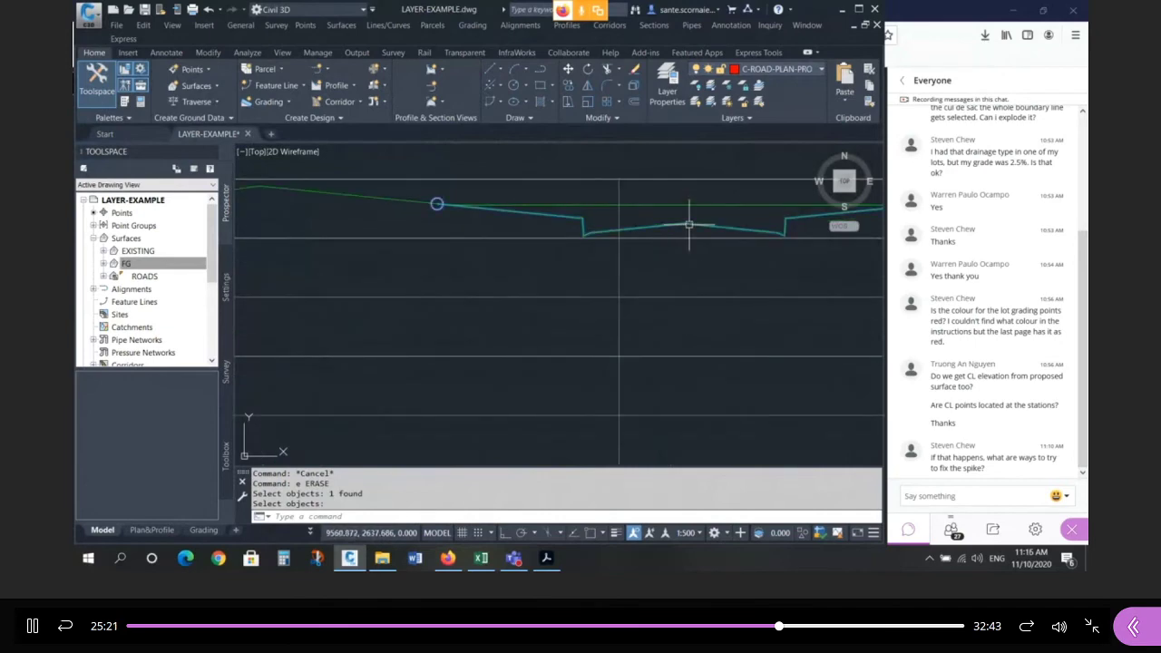
scroll(404, 260, "down", 2)
key("Escape")
key("Escape")
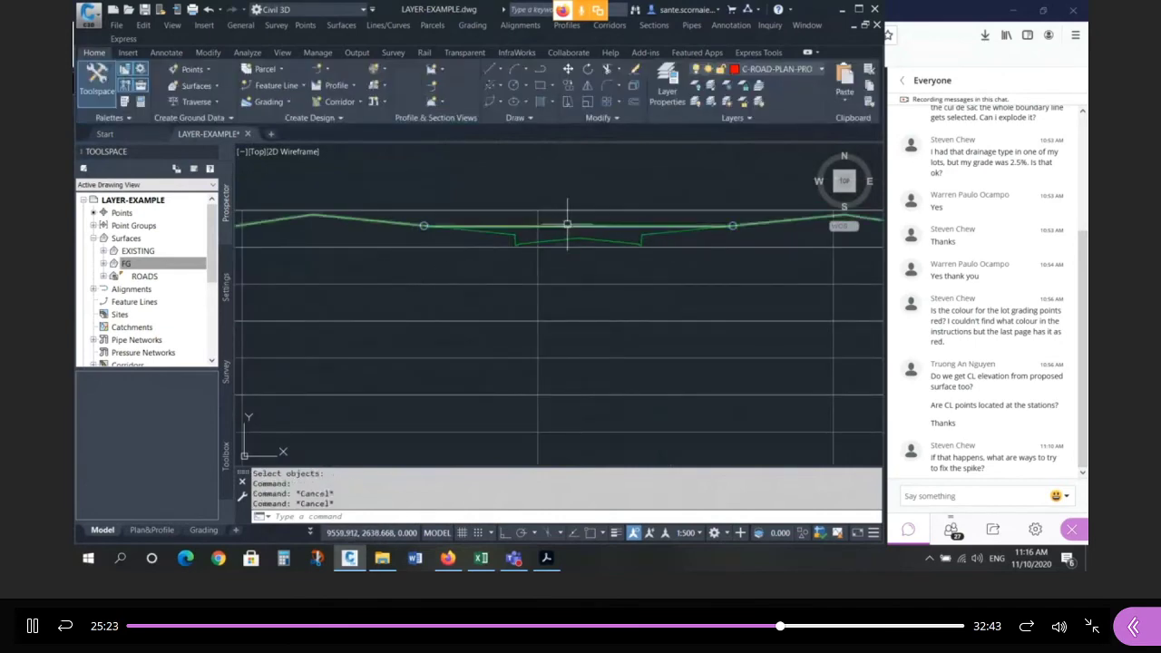
left_click(425, 223)
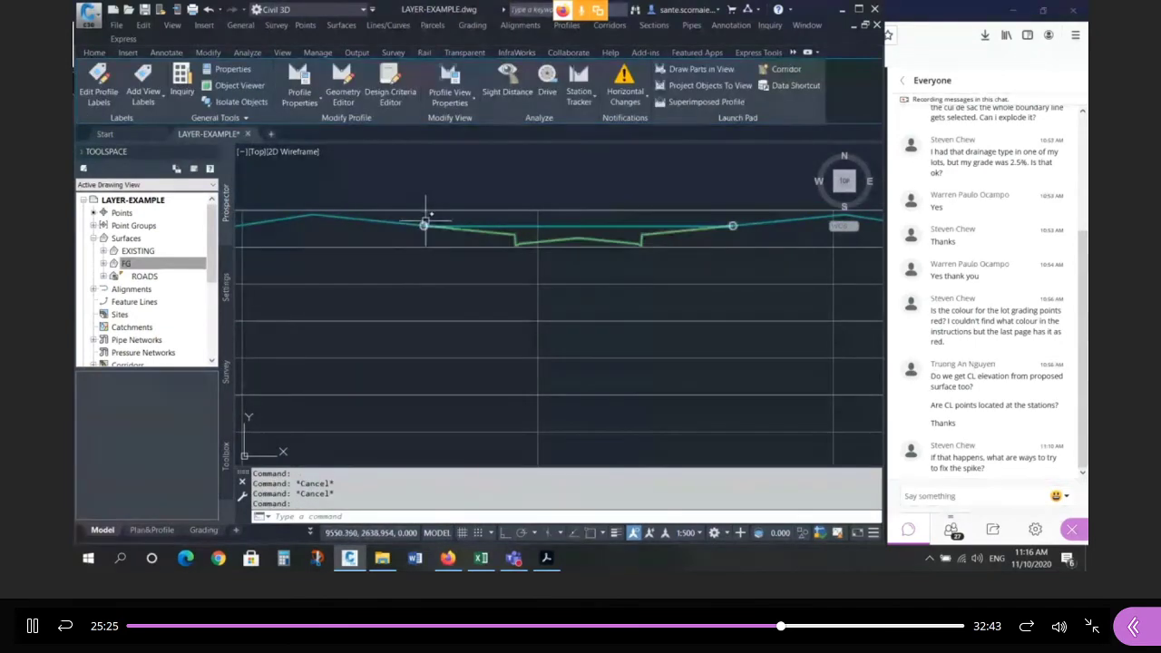
key("Escape")
key("Escape")
left_click(662, 234)
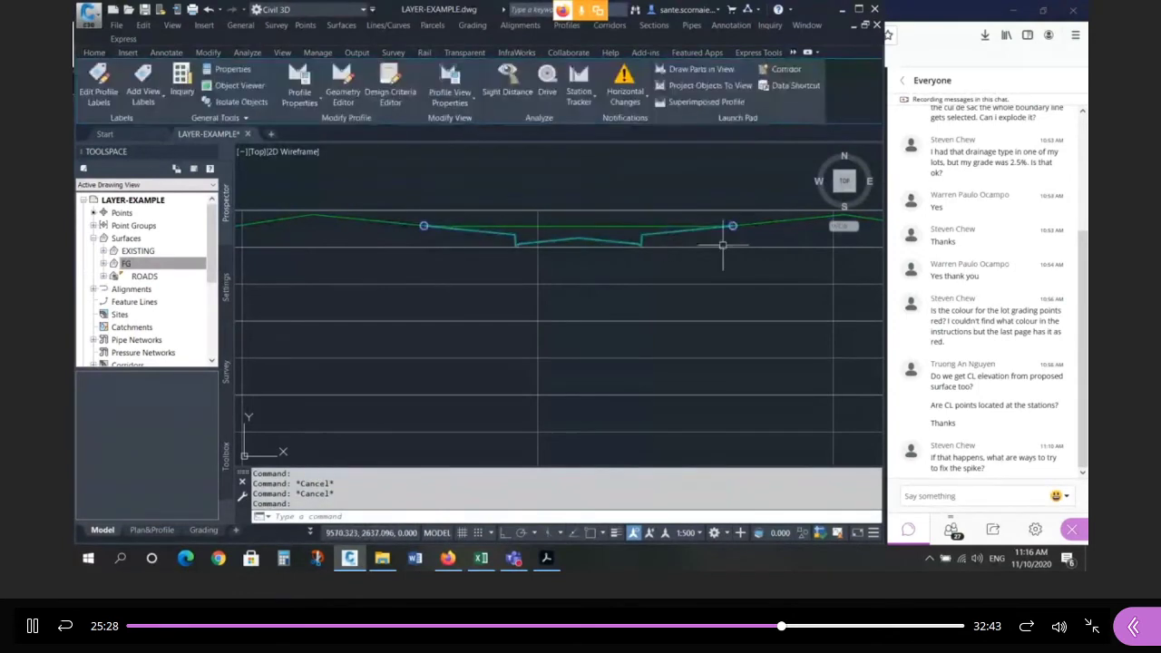
scroll(723, 245, "up", 5)
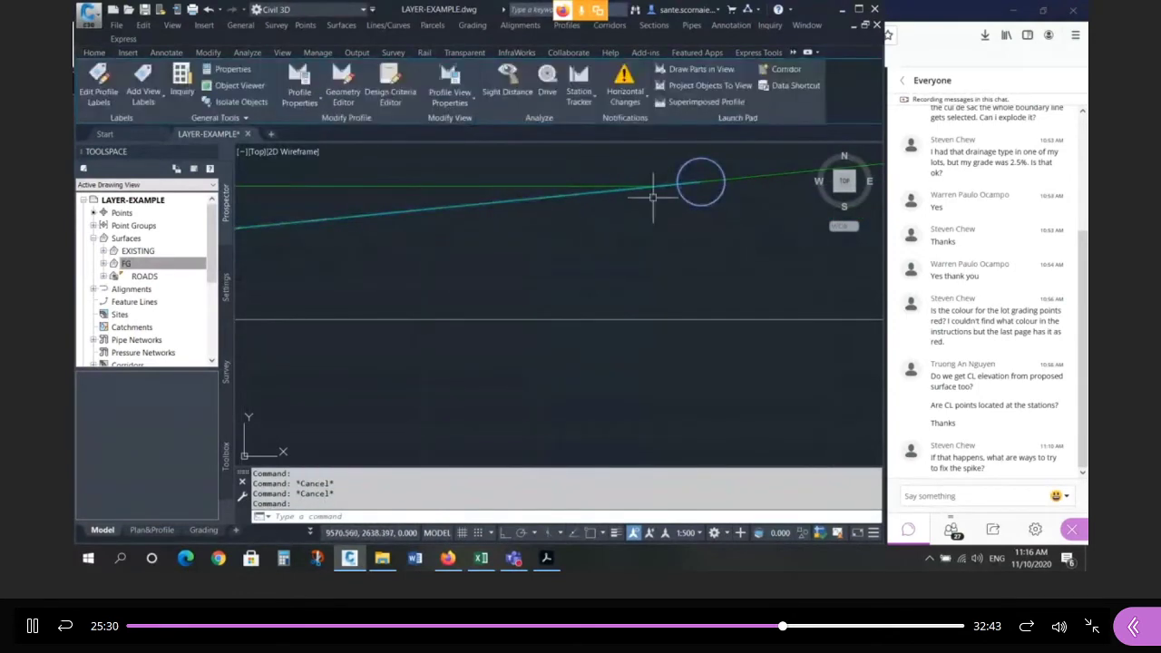
scroll(652, 197, "up", 2)
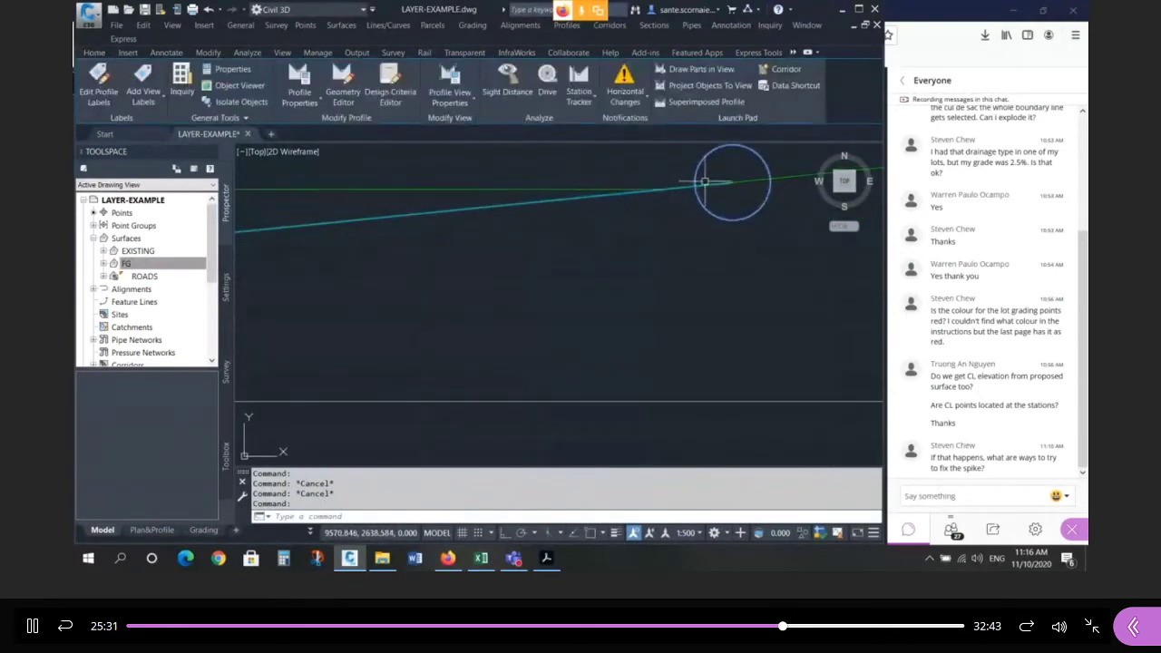
Draw a short vertical line across the point where the road and FG profile lines meet.
key("Escape")
type("l")
key("Return")
left_click(660, 159)
left_click(660, 192)
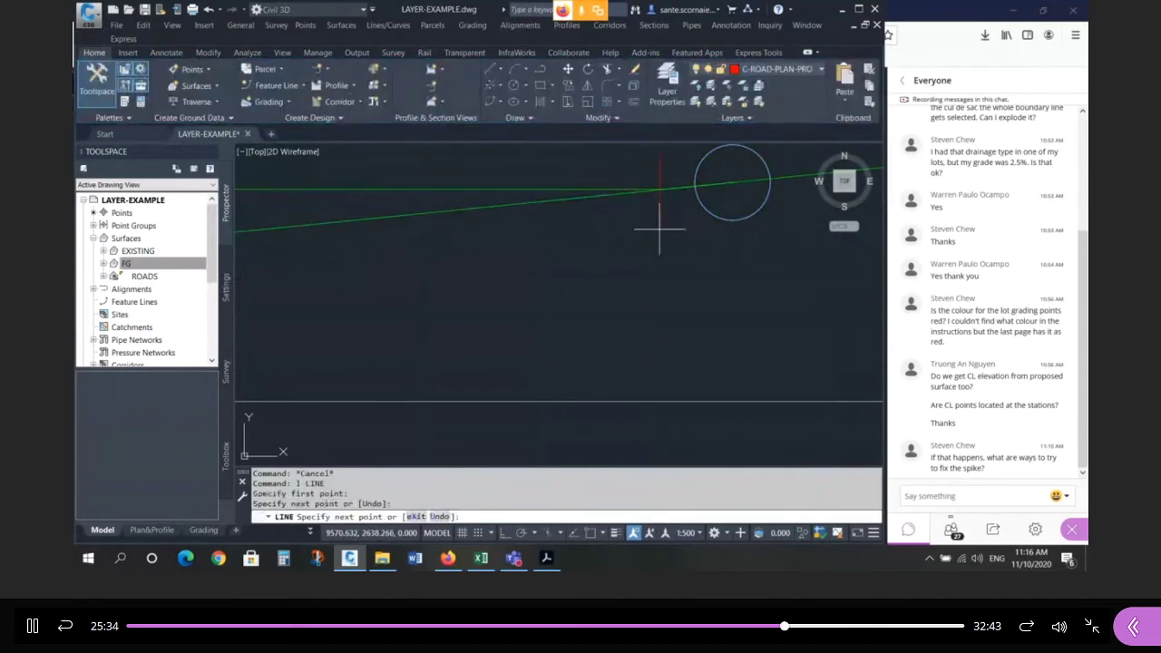
key("Return")
left_click(635, 190)
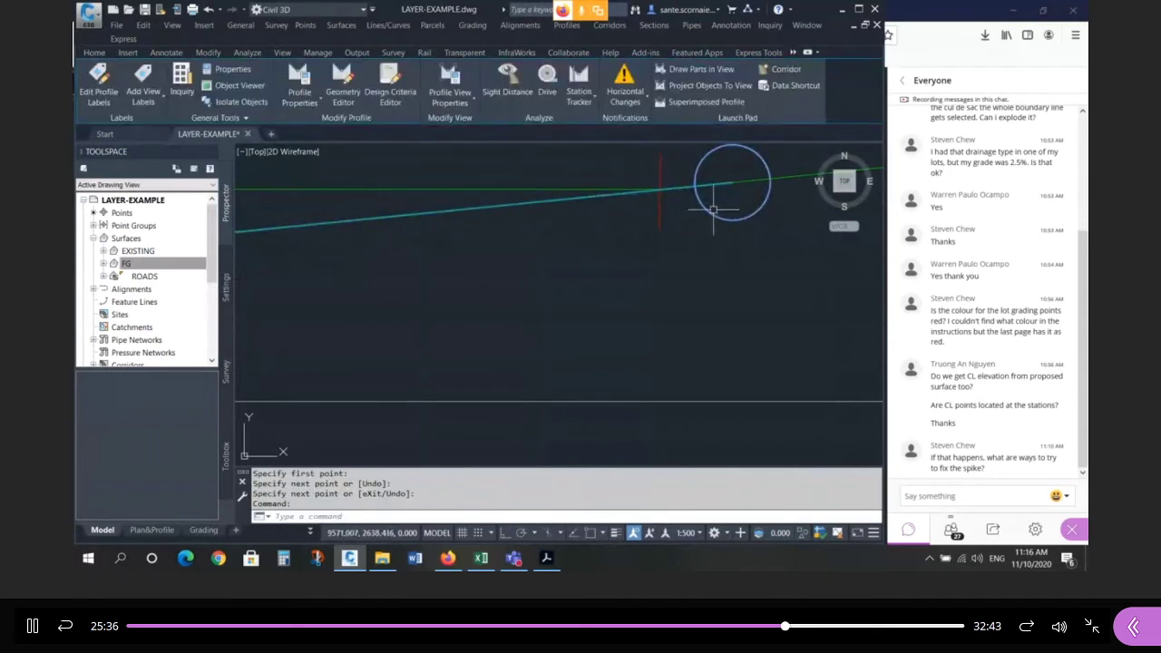
key("Escape")
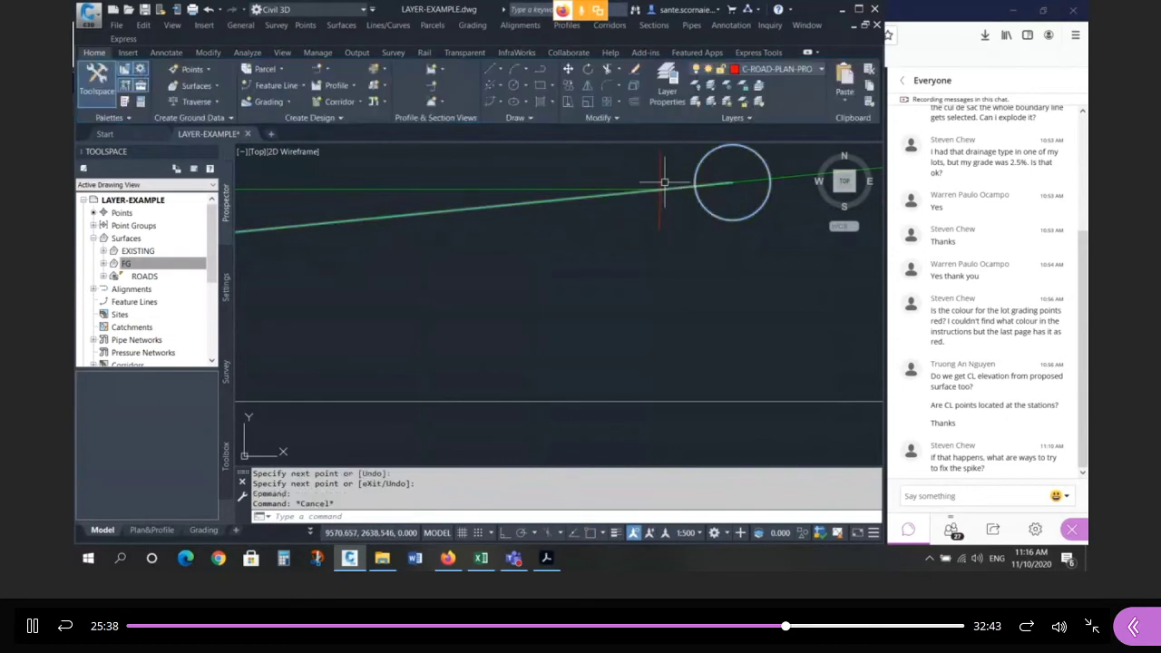
Erase the short vertical marker line at the profile junction.
type("e")
key("Return")
left_click(666, 169)
left_click(633, 173)
key("Return")
scroll(636, 173, "down", 4)
Examine the FG profile from the road out to the rear of the eastern lots.
left_click(575, 177)
scroll(494, 213, "down", 6)
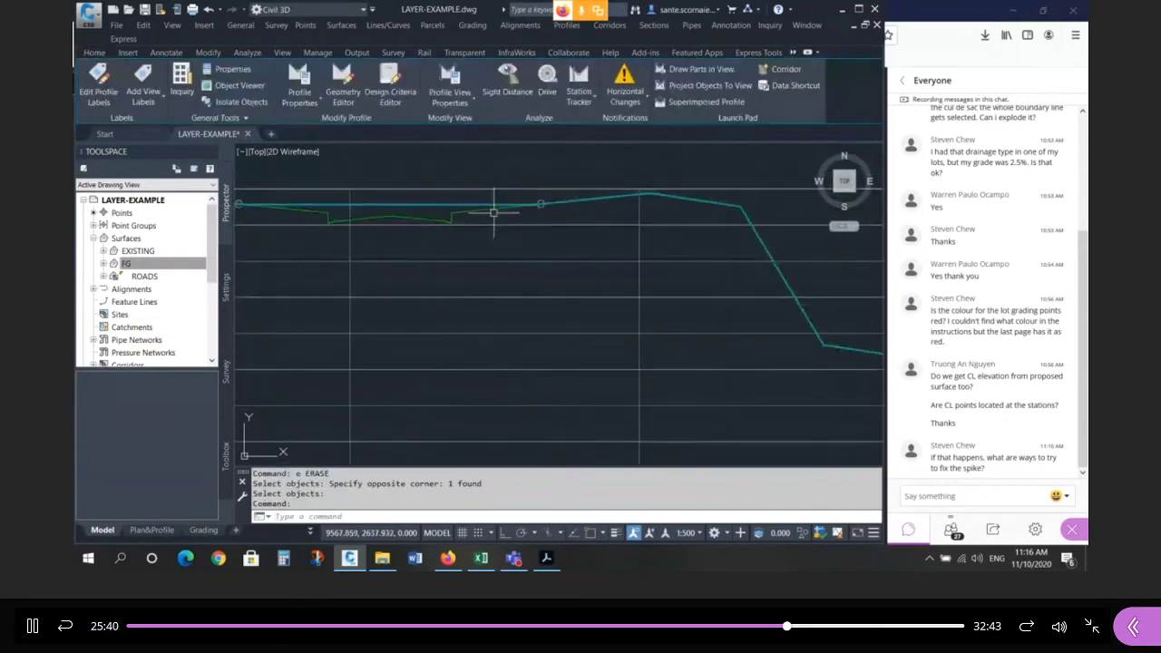
key("Escape")
key("Escape")
scroll(495, 214, "down", 2)
scroll(514, 223, "up", 2)
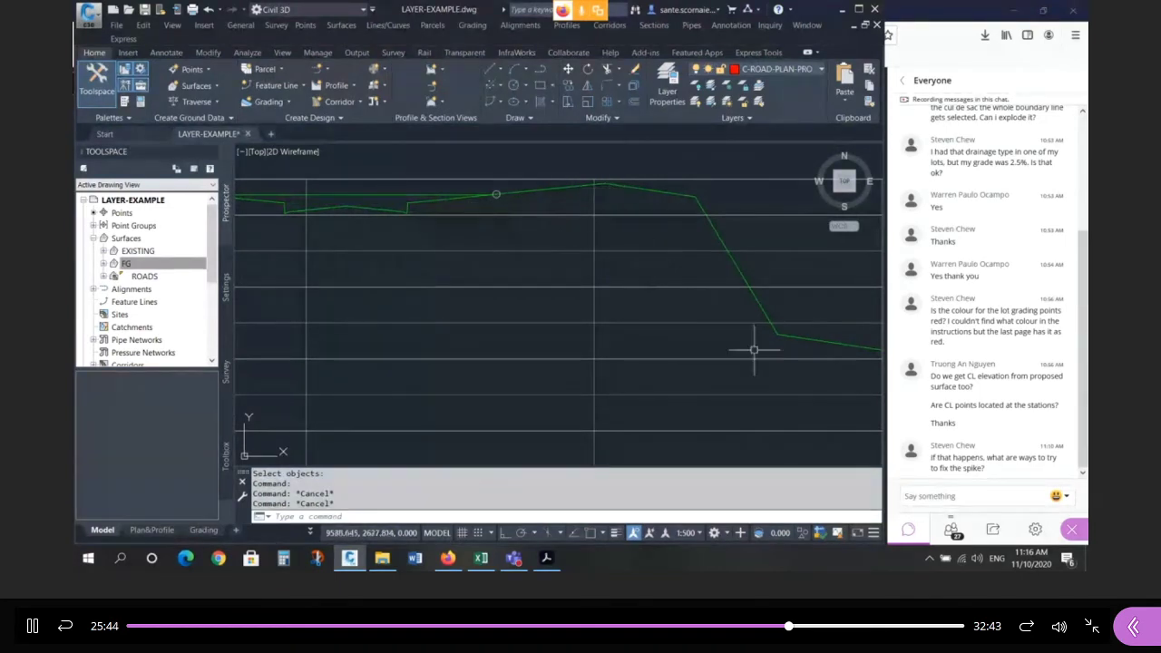
scroll(521, 287, "down", 5)
scroll(620, 306, "up", 5)
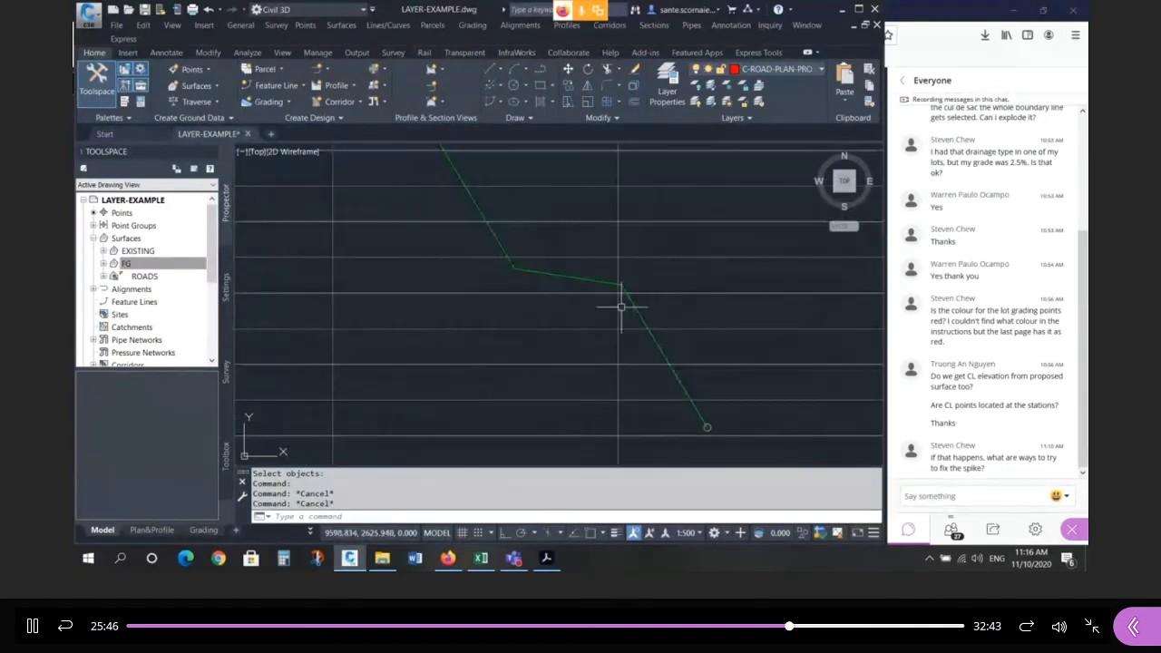
scroll(614, 269, "down", 3)
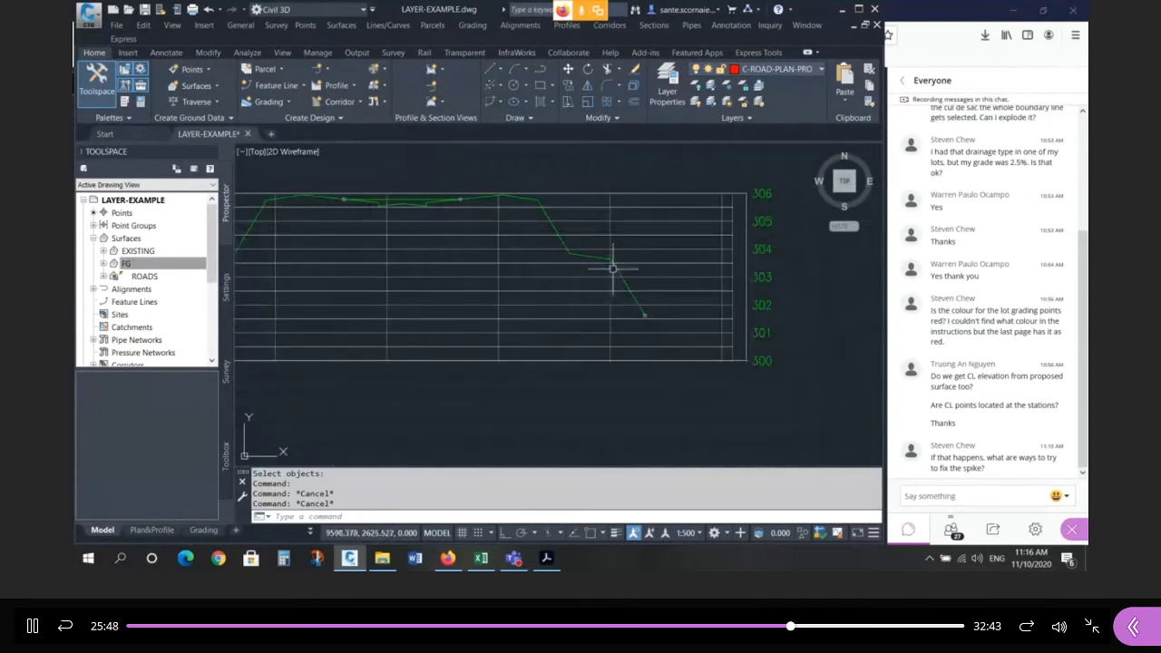
scroll(662, 318, "down", 2)
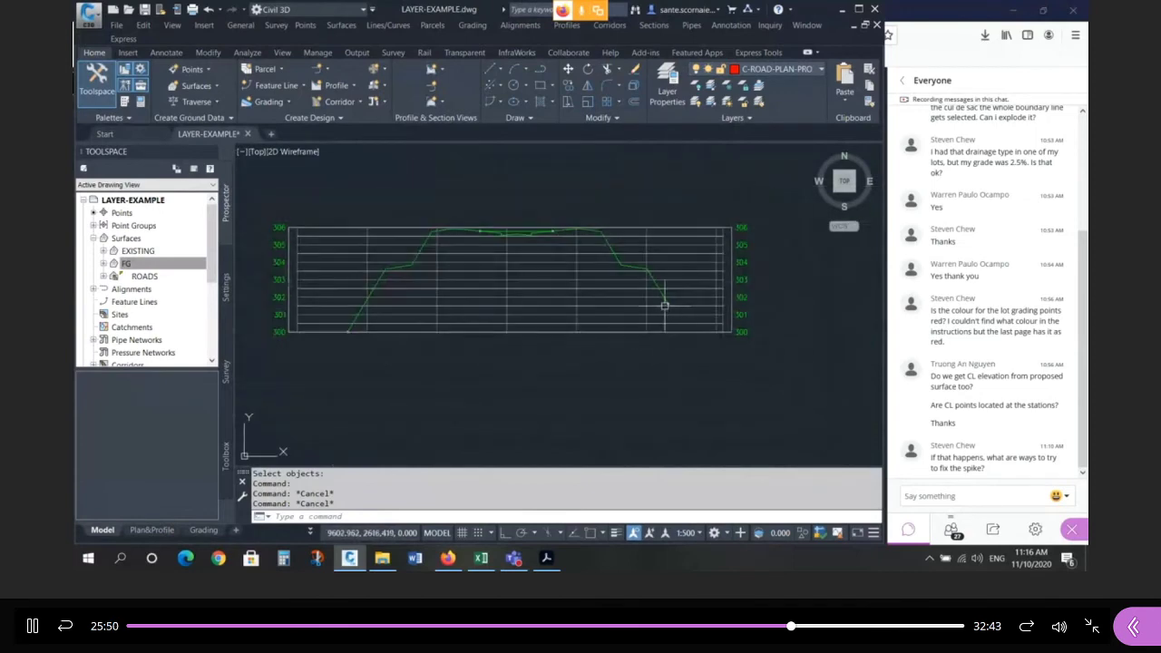
Draw a short, nearly horizontal line below the profile view and a vertical line down from the FG profile's eastern end.
type("l")
key("Return")
scroll(668, 333, "up", 2)
left_click(634, 348)
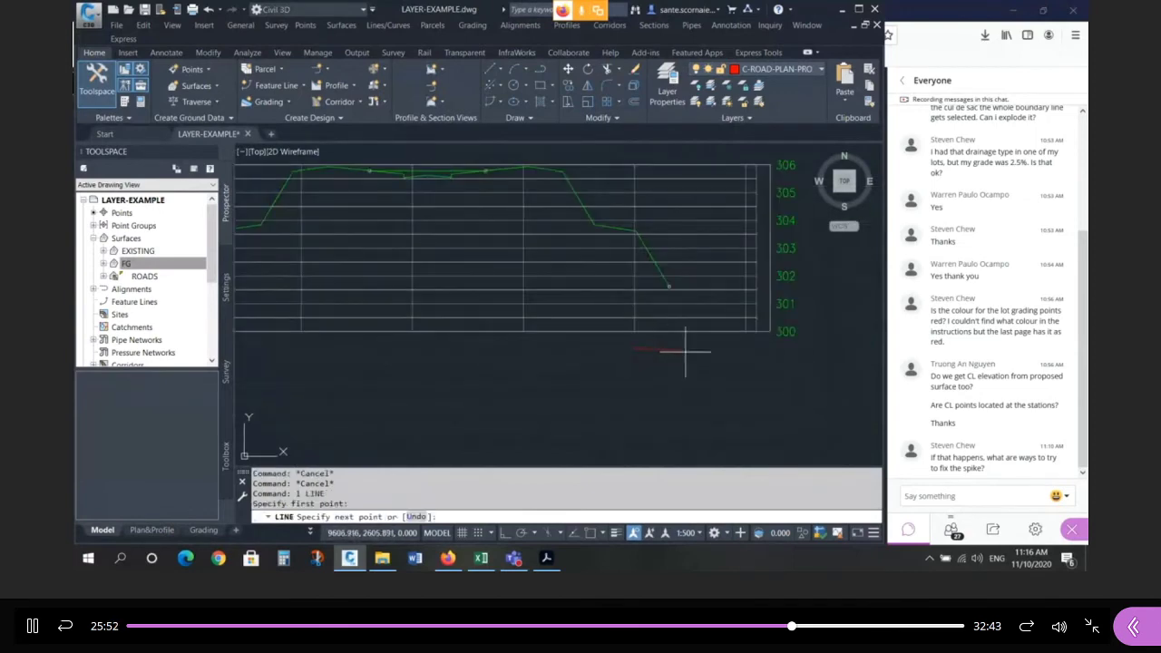
left_click(689, 352)
key("Return")
key("Return")
left_click(672, 289)
left_click(672, 353)
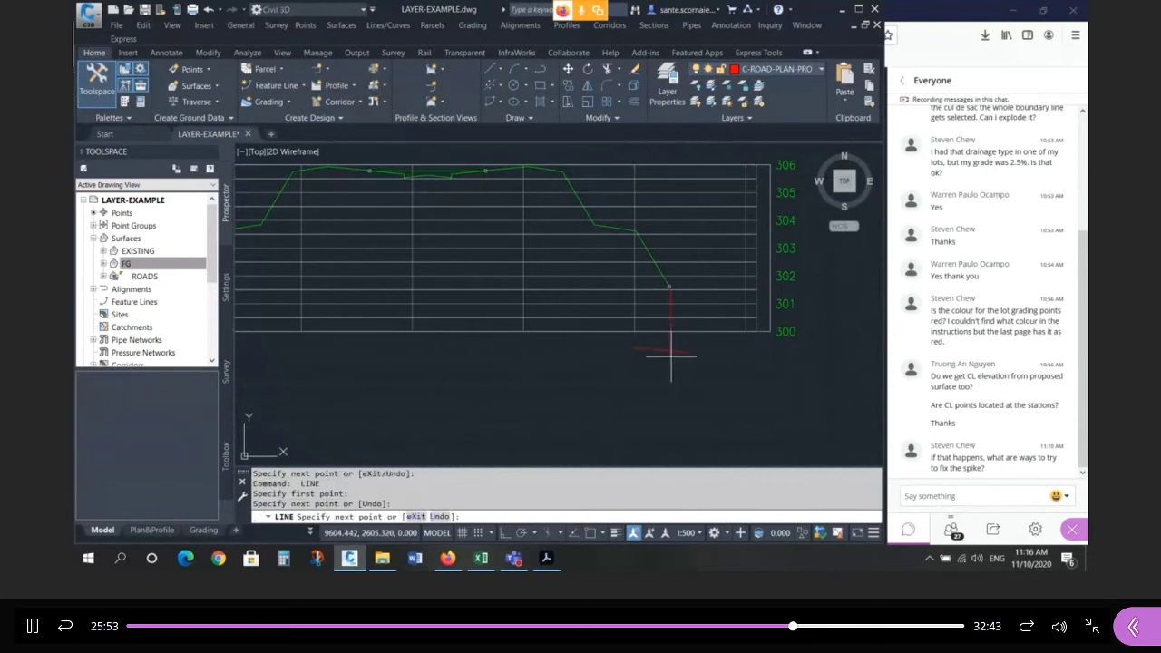
key("Return")
Erase both marker lines near the eastern end of the FG profile.
type("e")
key("Return")
left_click(689, 363)
left_click(670, 345)
key("Return")
scroll(731, 303, "down", 4)
scroll(492, 304, "up", 4)
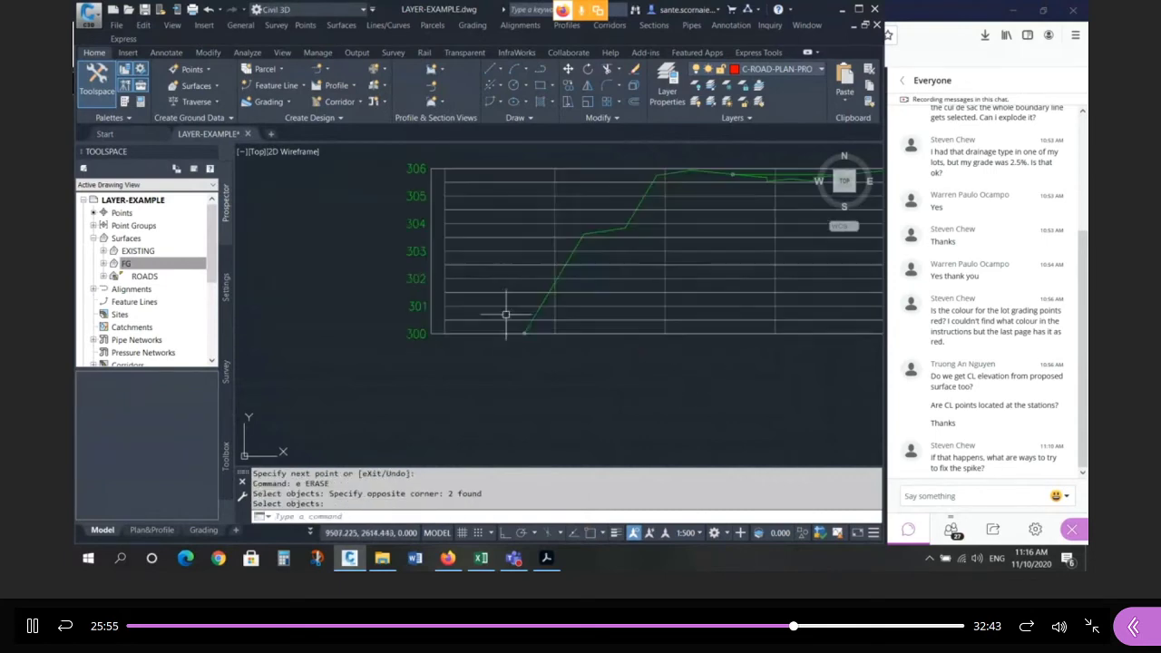
scroll(531, 304, "down", 2)
key("Escape")
key("Escape")
scroll(571, 260, "down", 6)
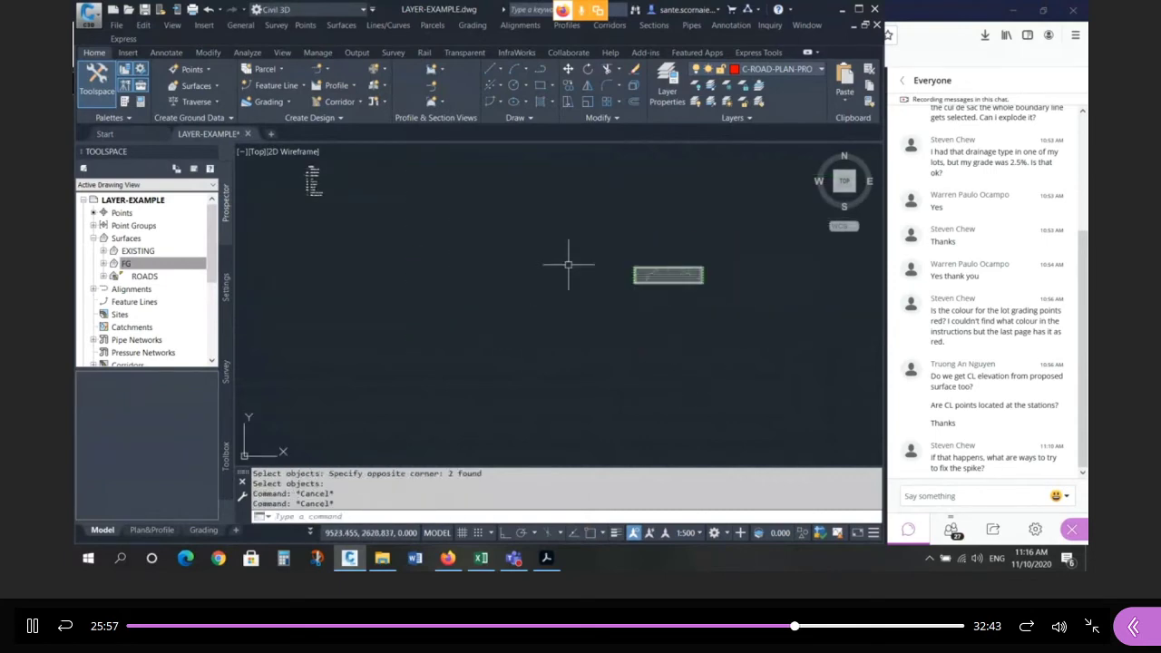
scroll(458, 263, "up", 6)
type("m")
key("Return")
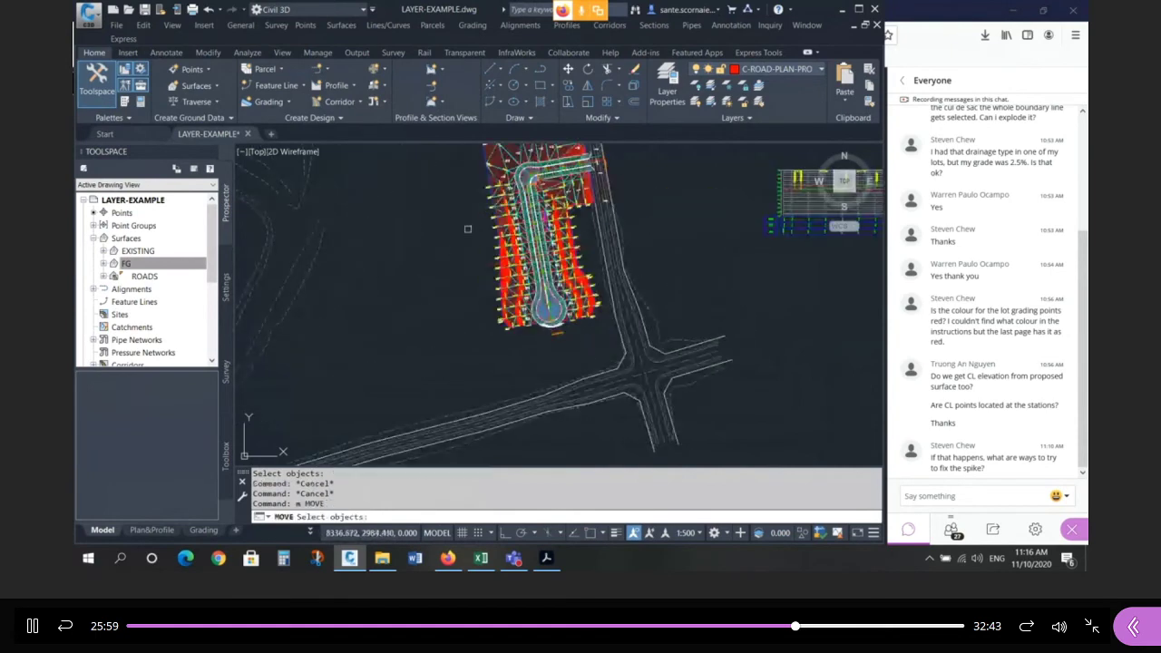
scroll(471, 233, "up", 3)
left_click(504, 288)
scroll(397, 298, "down", 3)
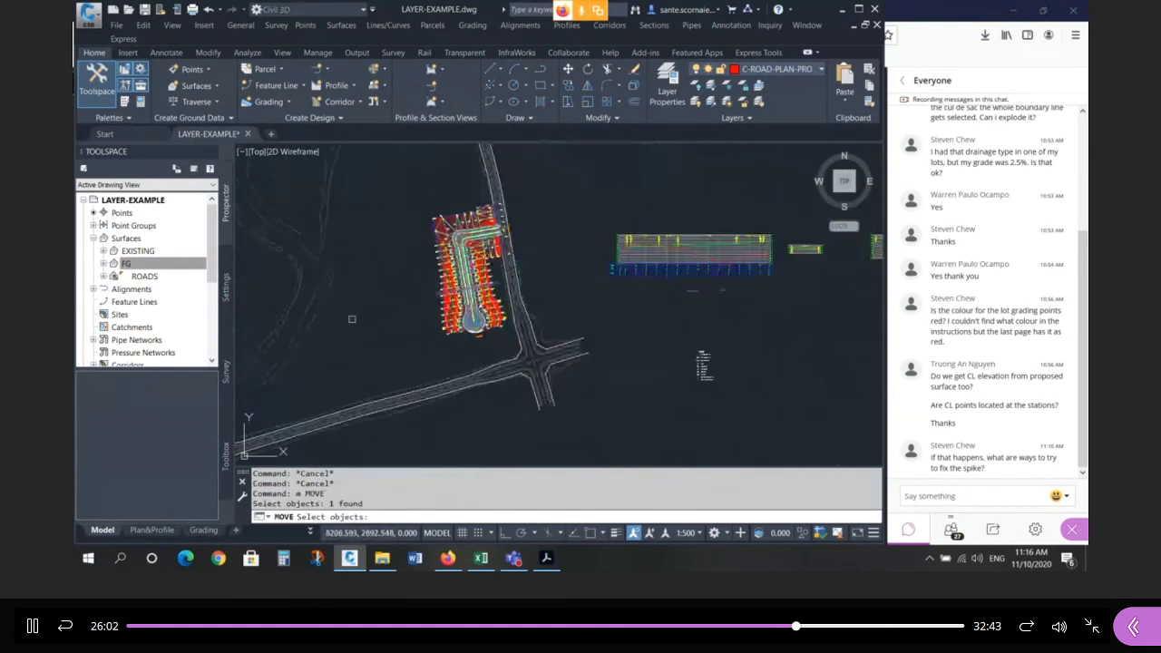
left_click(373, 320)
scroll(373, 318, "down", 2)
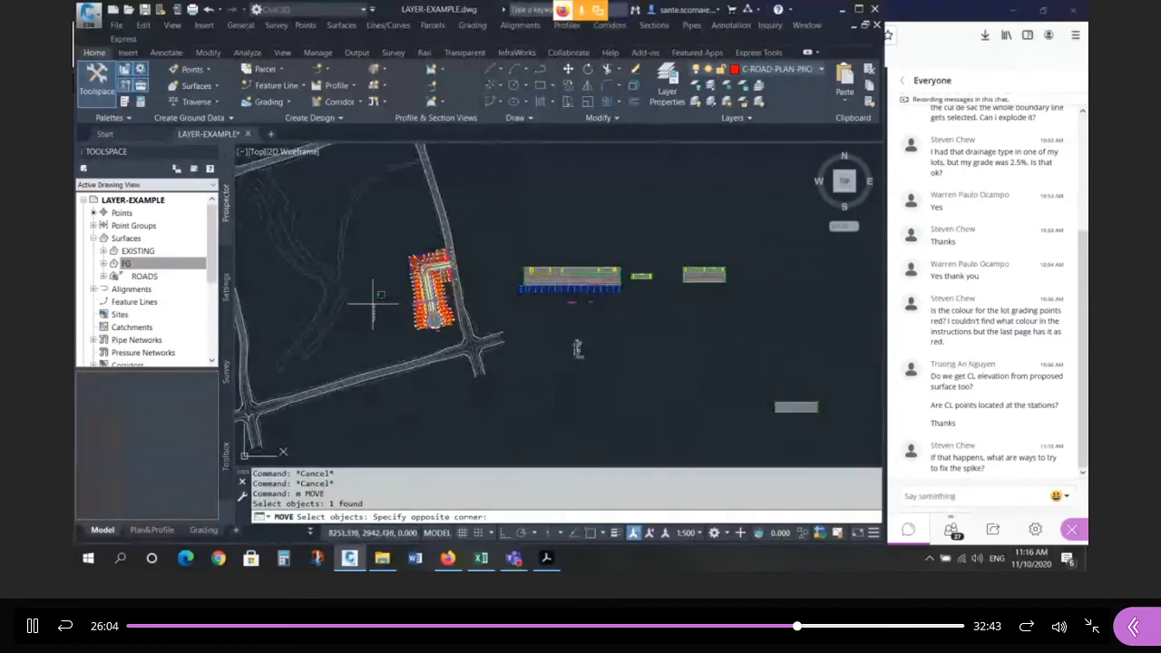
key("Escape")
key("Escape")
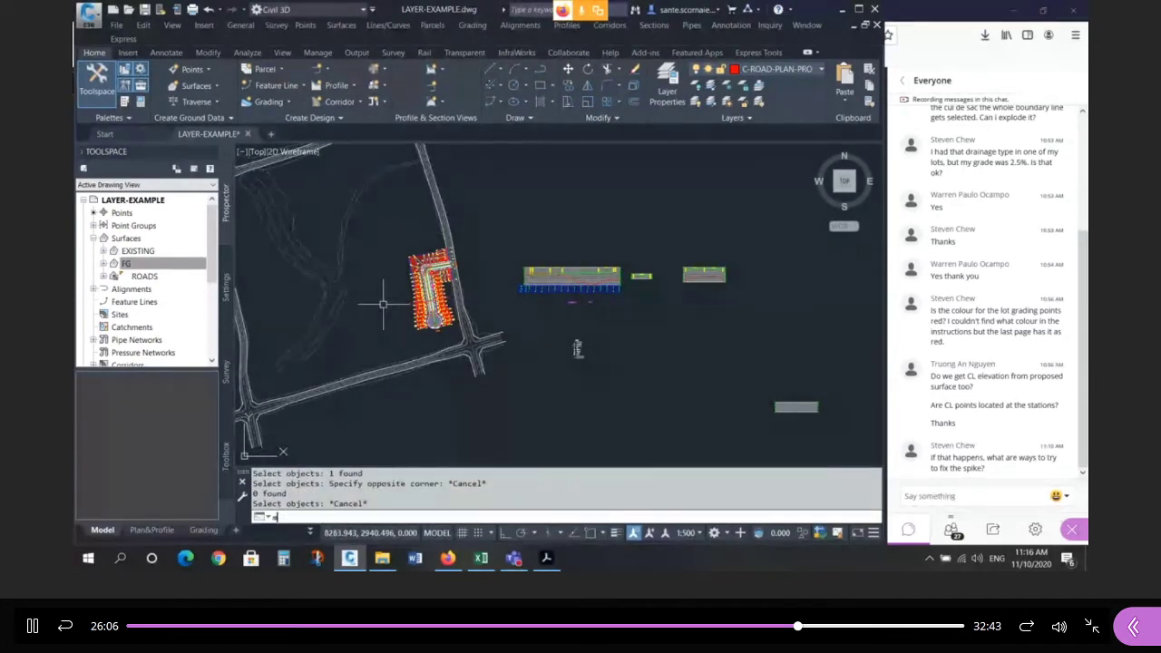
Move the cross-section polyline so that it crosses the cul-de-sac bulb and the lots on both sides.
scroll(383, 304, "up", 3)
key("Return")
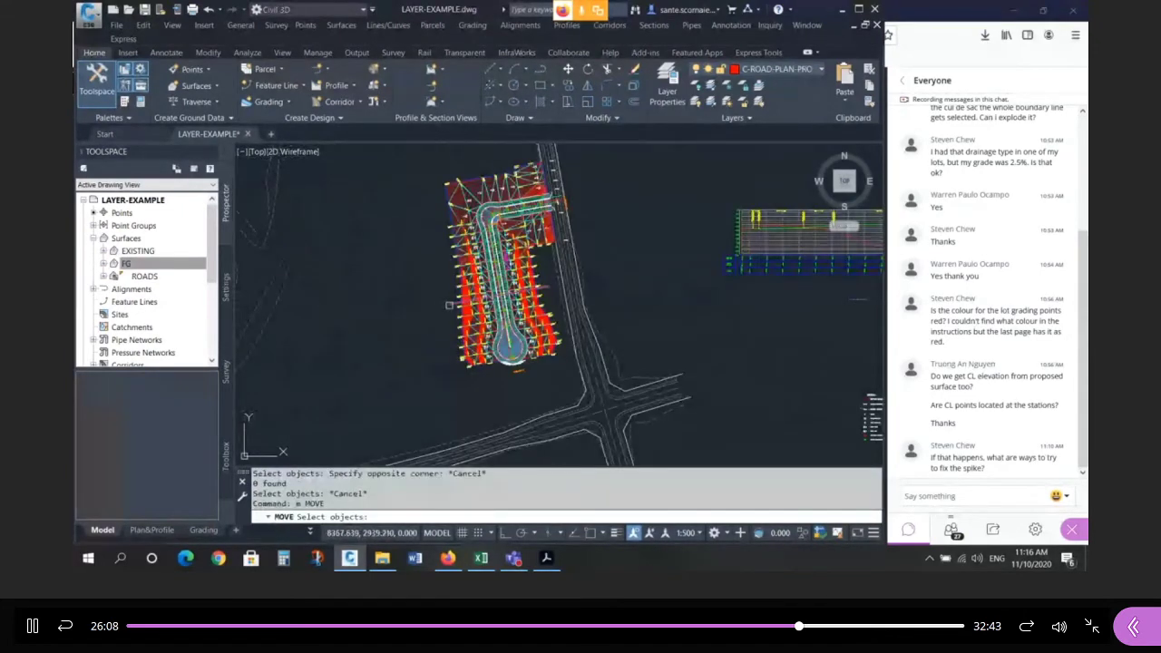
left_click(449, 304)
key("Return")
scroll(354, 295, "down", 4)
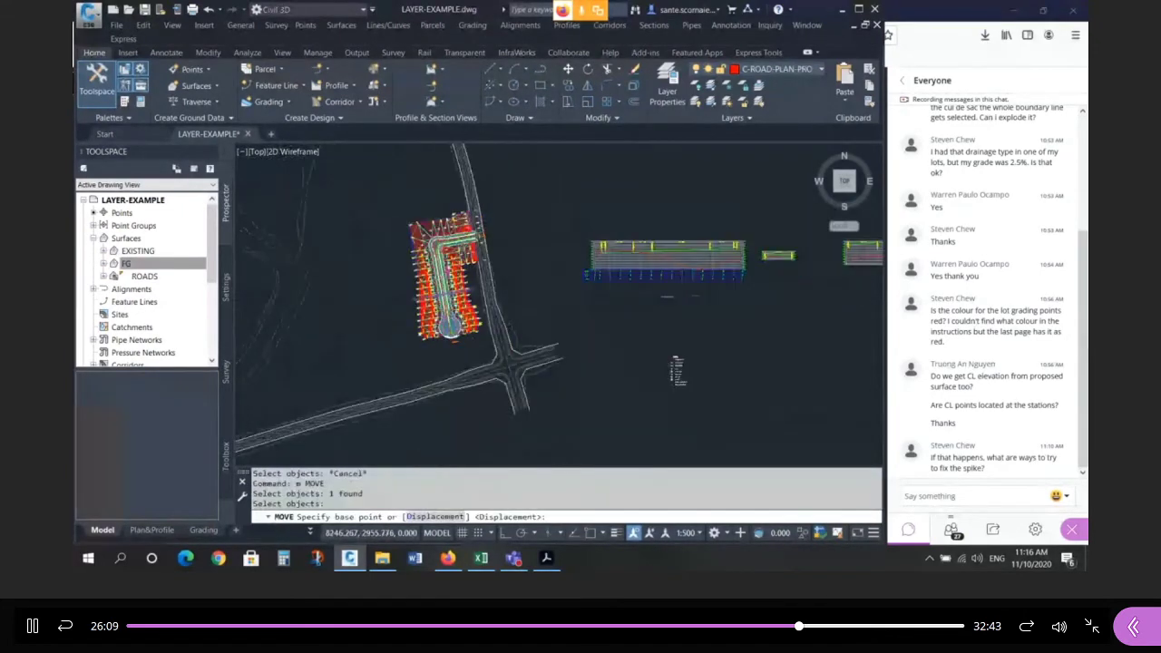
left_click(354, 309)
scroll(425, 308, "up", 6)
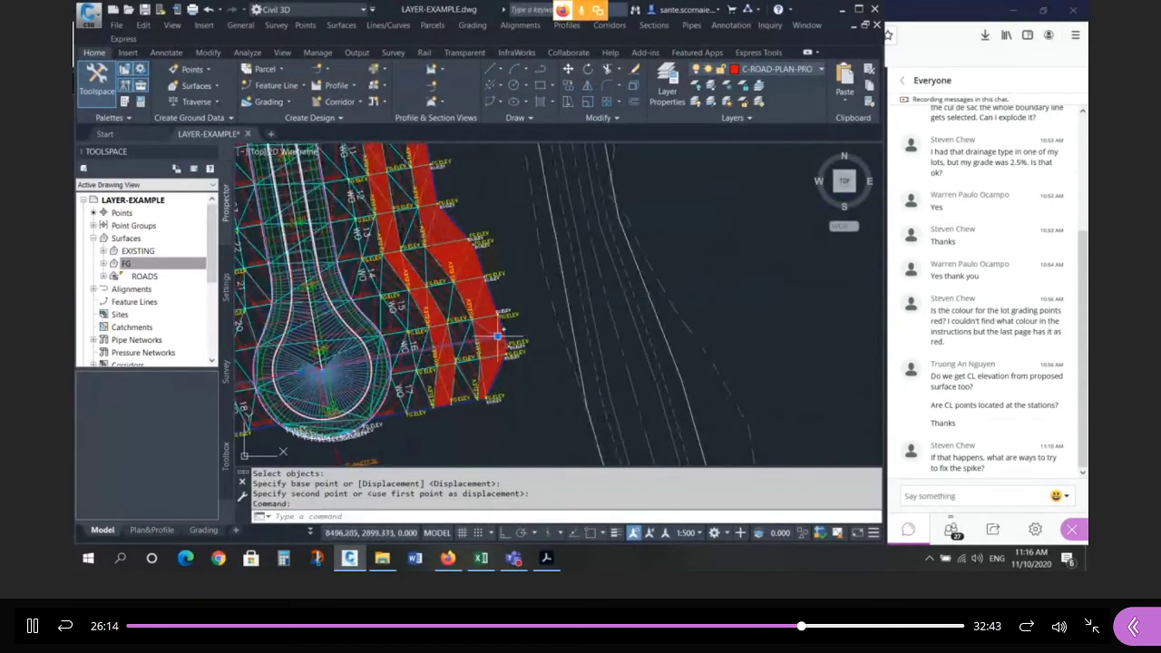
Stretch both ends of the cross-section polyline outward, slightly beyond the rear of the lots.
left_click(497, 336)
scroll(501, 335, "down", 4)
left_click(513, 332)
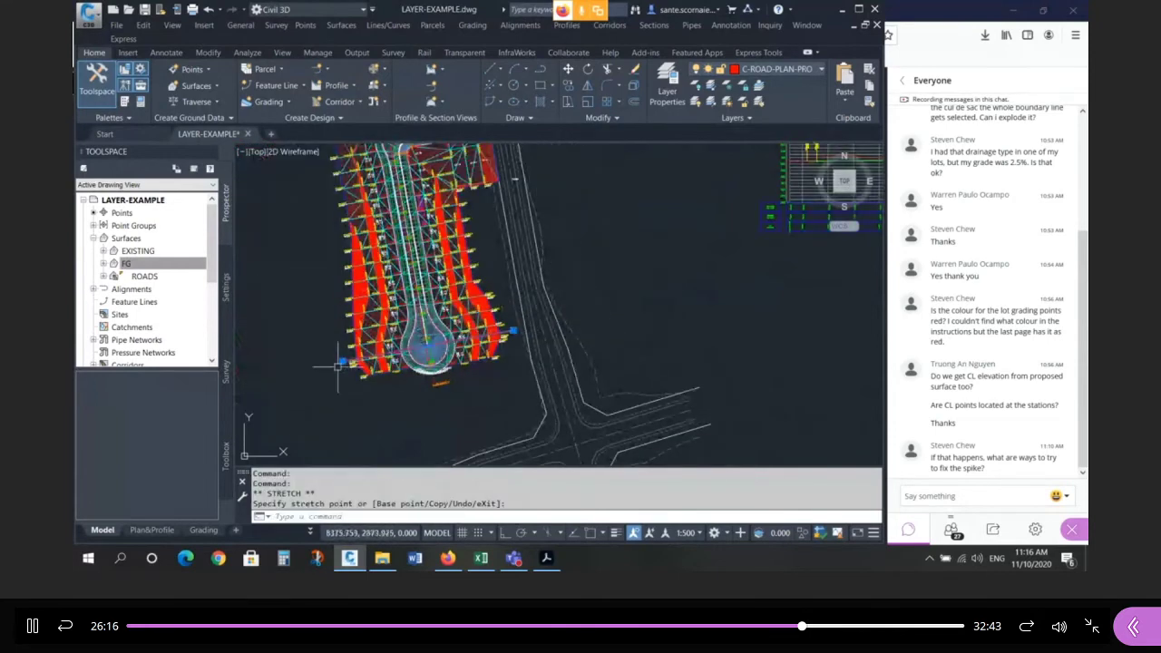
left_click(342, 361)
left_click(326, 362)
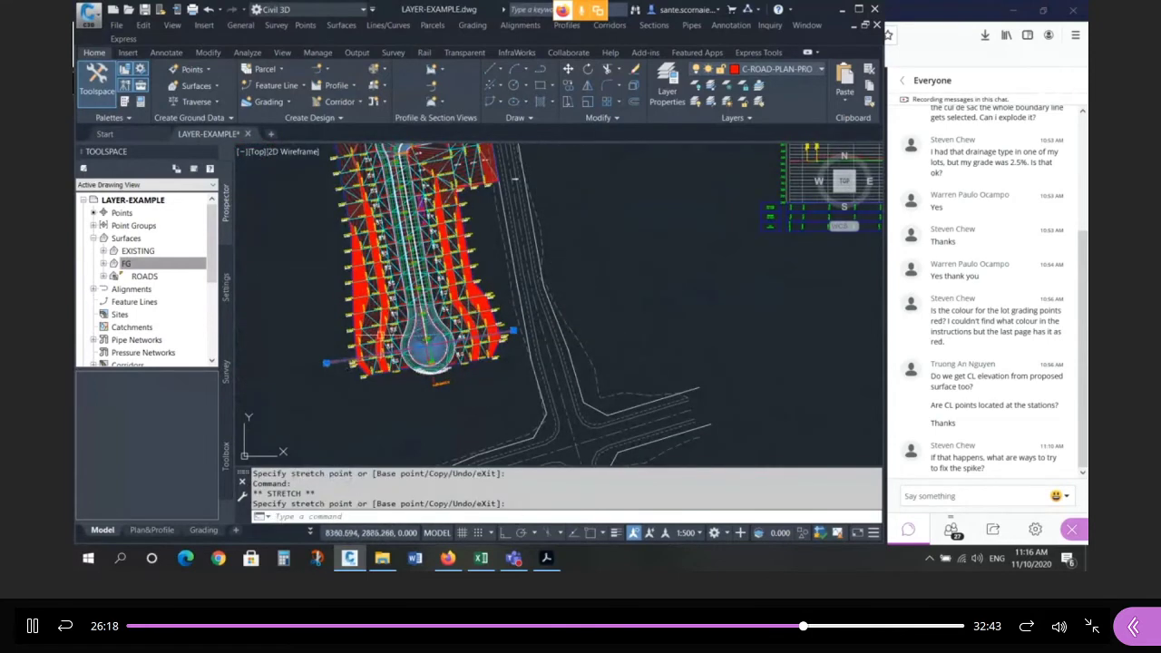
scroll(400, 332, "down", 3)
key("Escape")
Examine the road and FG profile lines in the quick profile view for the section through the cul-de-sac.
scroll(468, 312, "down", 2)
scroll(536, 329, "up", 6)
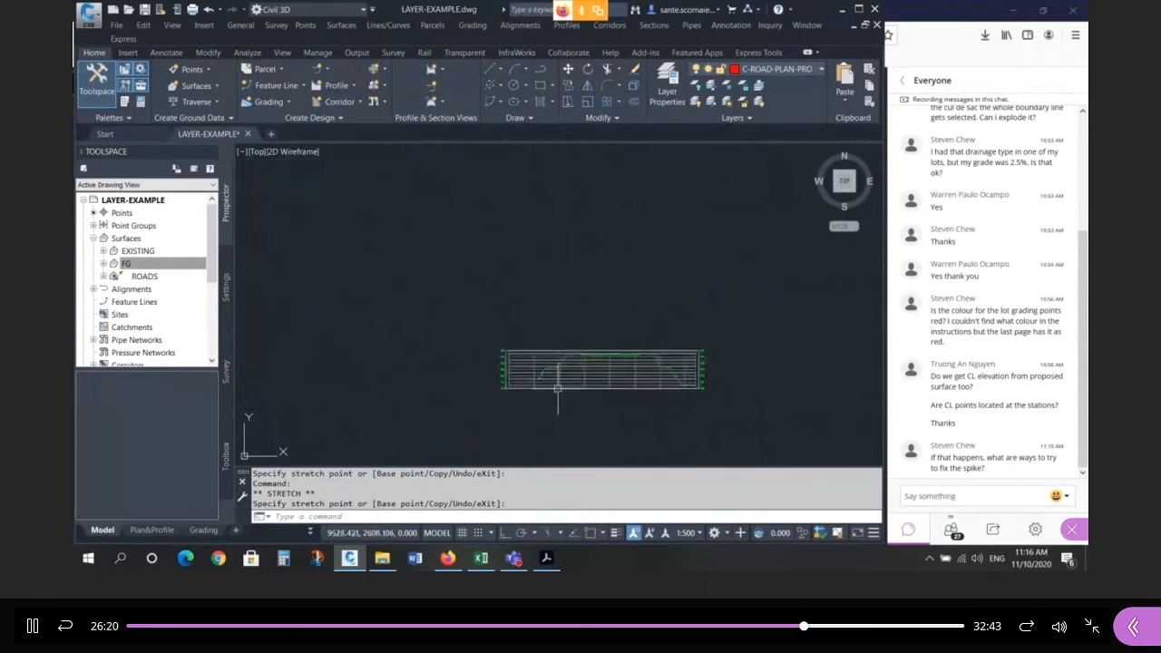
left_click(650, 344)
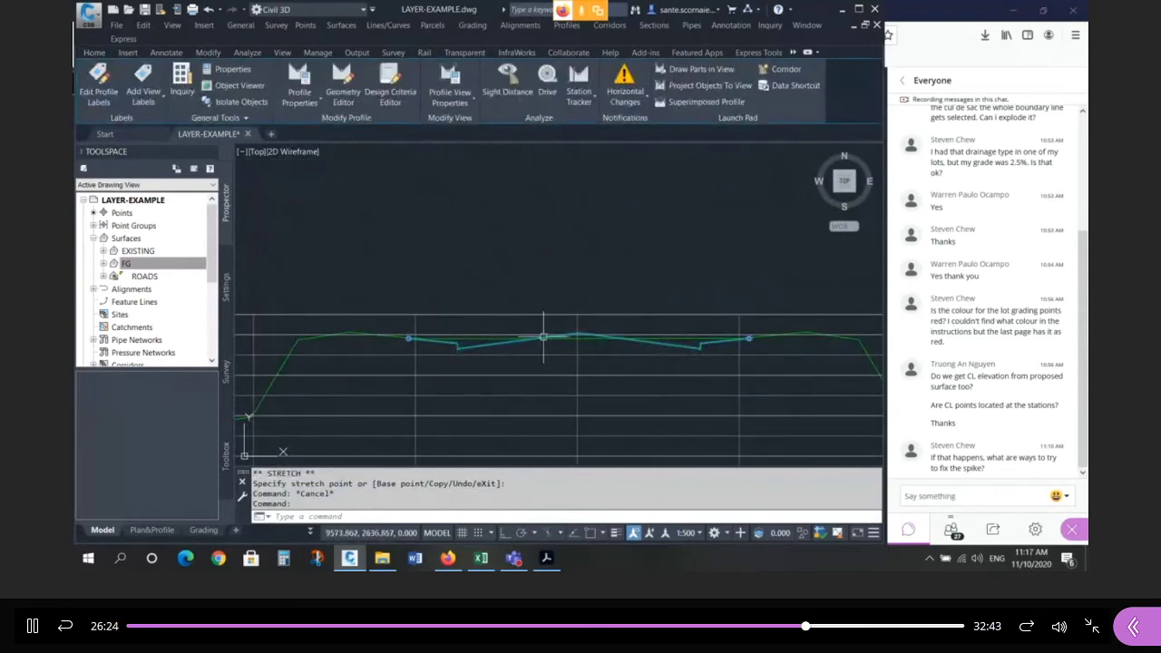
scroll(543, 336, "down", 4)
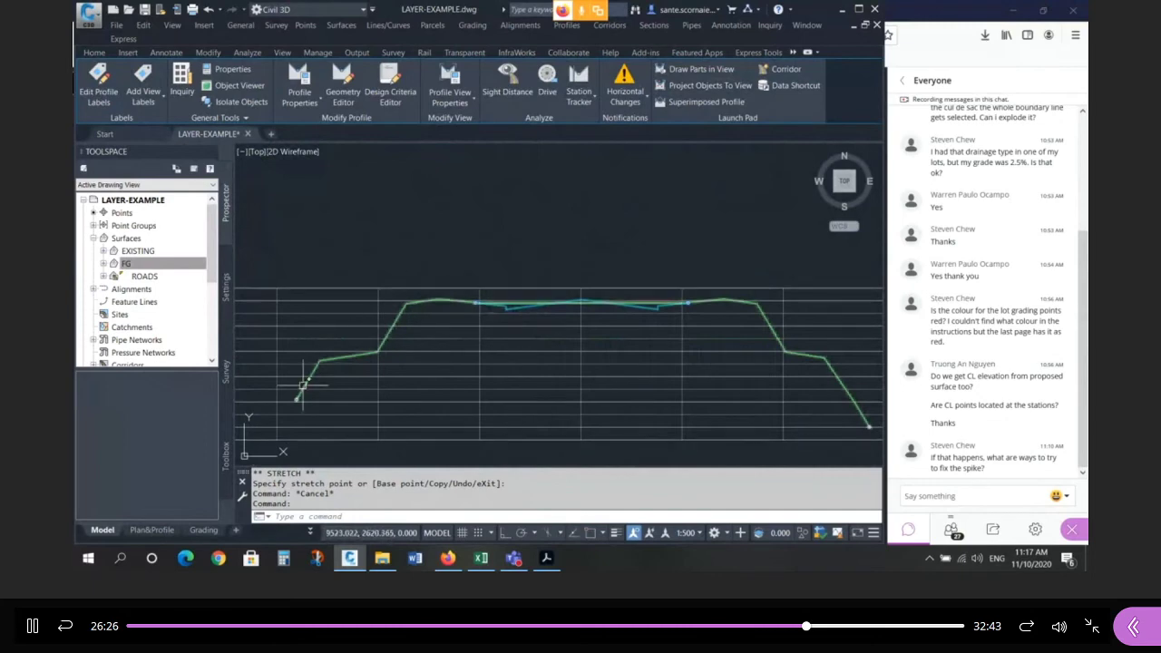
key("Escape")
key("Escape")
scroll(721, 343, "down", 10)
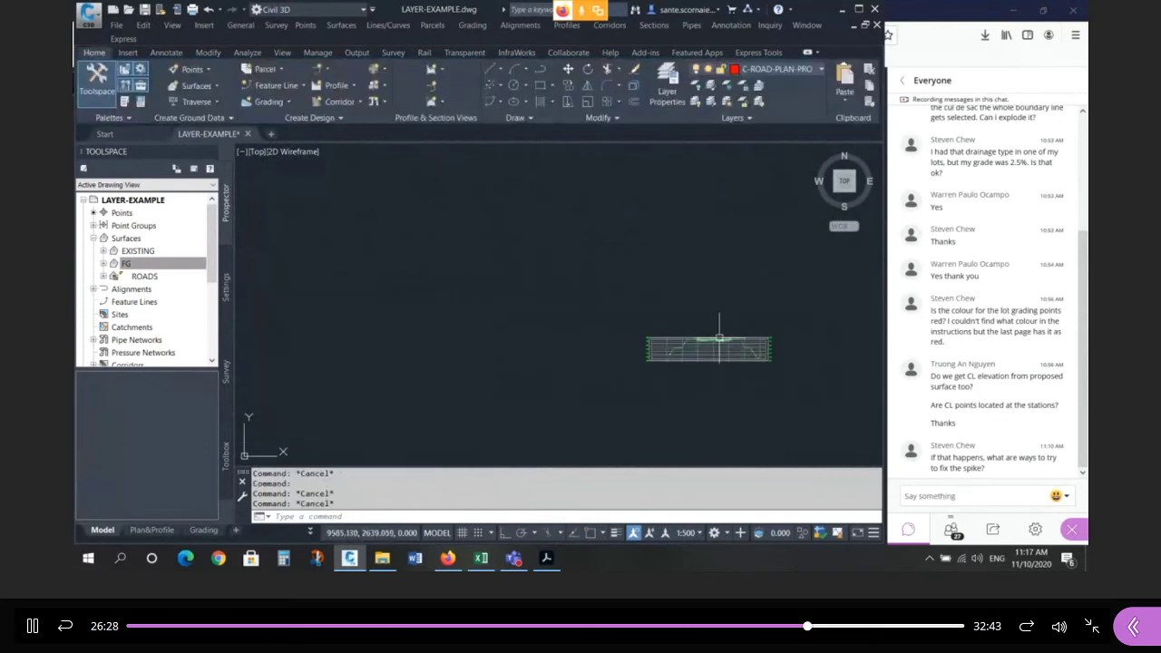
Move the cross-section polyline north, away from the cul-de-sac bulb, and inspect the road and FG lines in its quick profile view.
scroll(354, 216, "up", 4)
key("Escape")
key("Escape")
type("m")
key("Return")
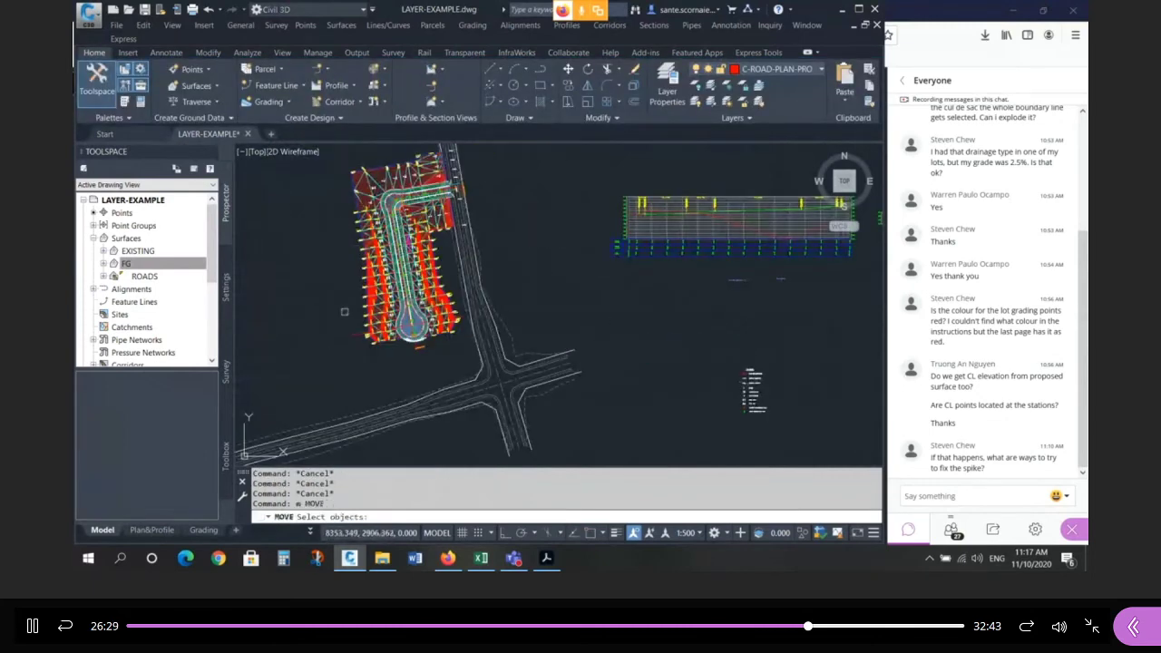
left_click(355, 332)
key("Return")
left_click(343, 355)
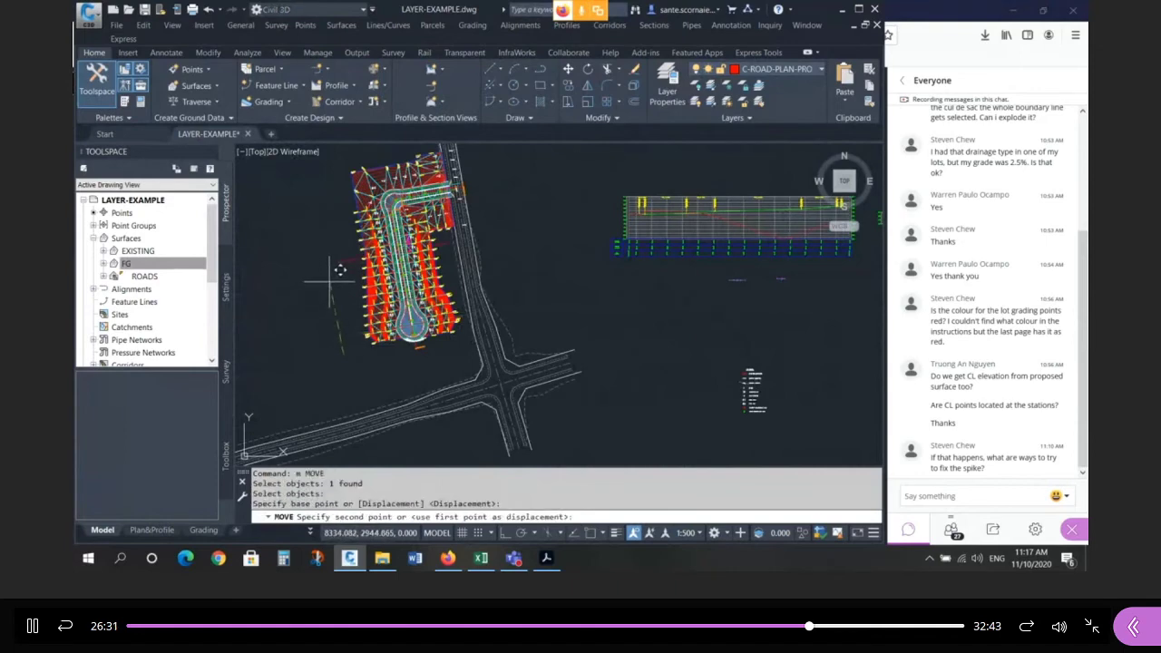
left_click(328, 284)
scroll(740, 280, "up", 12)
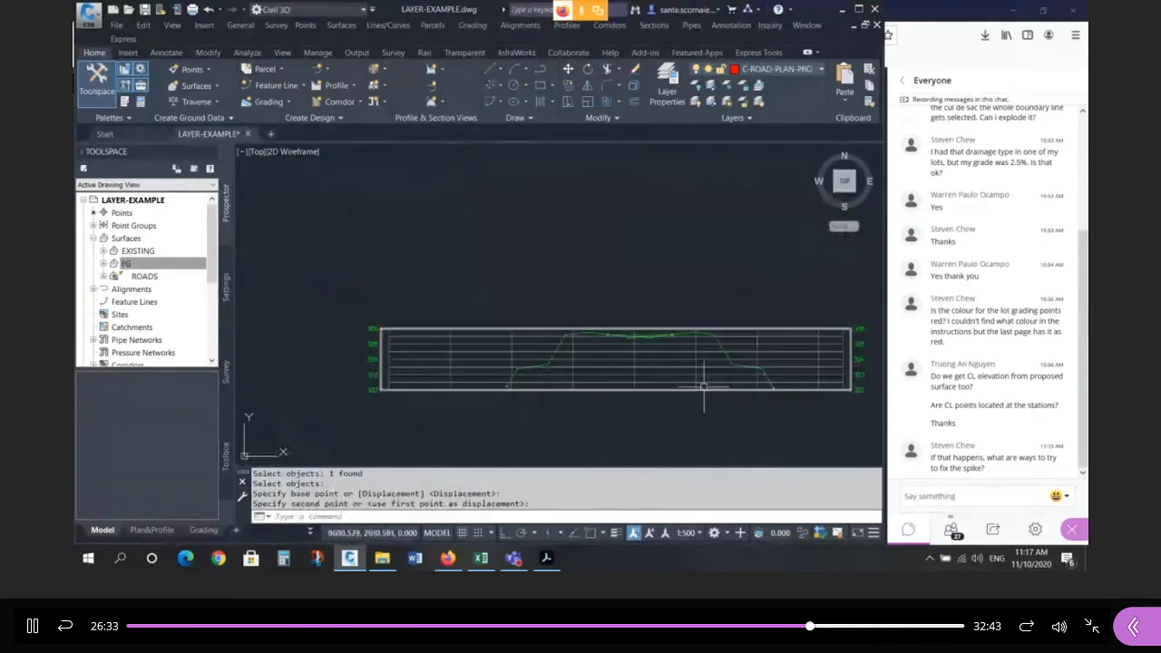
scroll(703, 393, "up", 2)
scroll(701, 403, "down", 2)
scroll(617, 332, "down", 10)
Erase the cross-section polyline that was used for the quick profile checks.
key("Escape")
key("Escape")
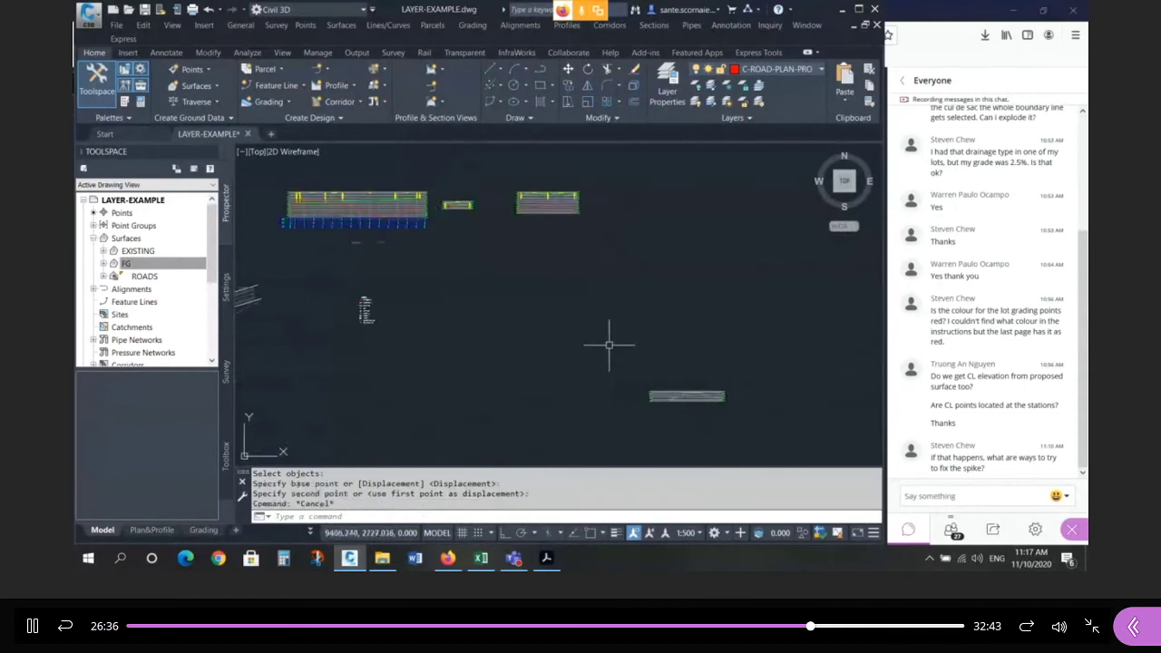
type("e")
key("Return")
left_click(424, 286)
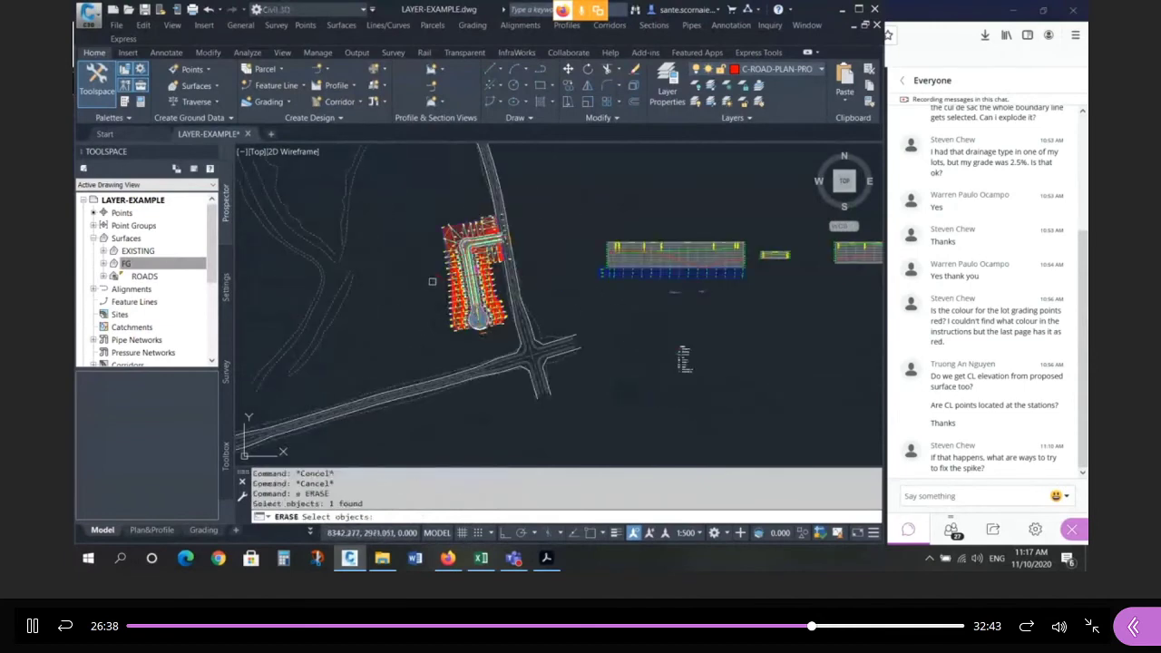
scroll(433, 285, "down", 4)
key("Return")
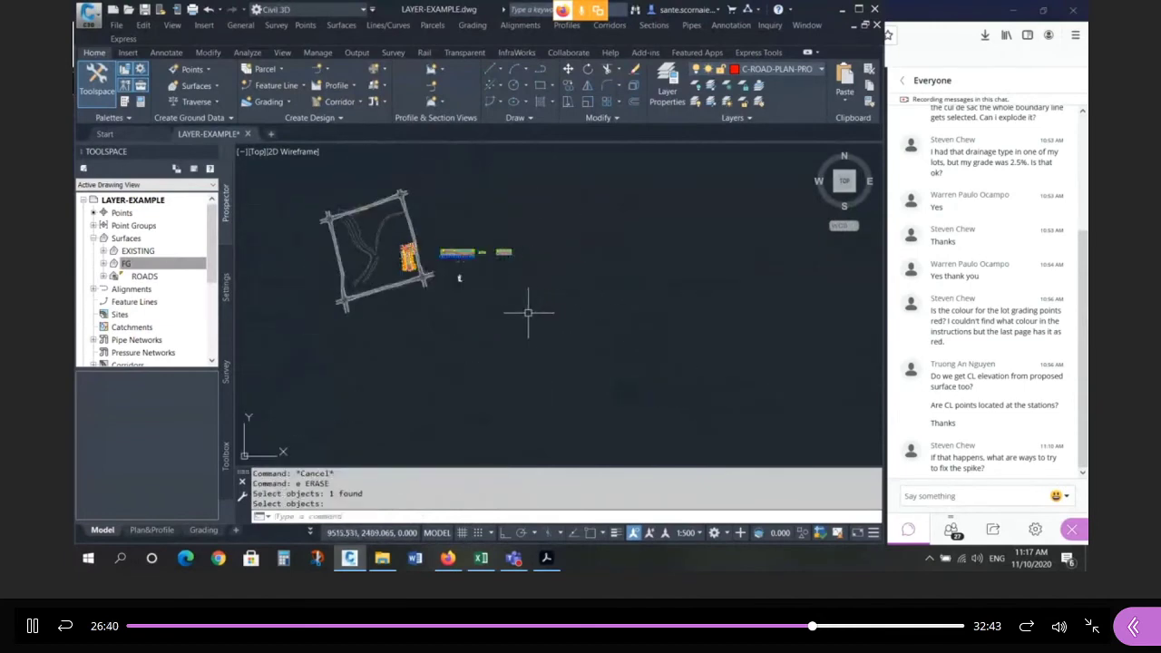
scroll(580, 313, "up", 6)
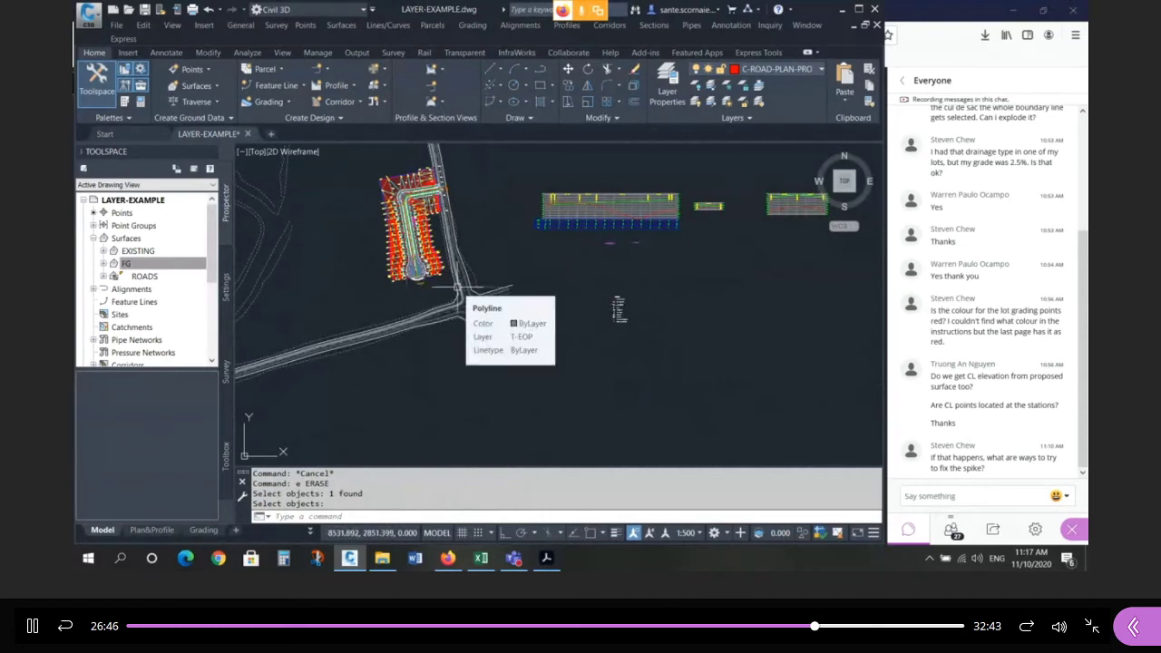
Close the grading example-SOLN.pdf document and open assignment4-2020-3.pdf from the UPLOADED folder.
left_click(554, 561)
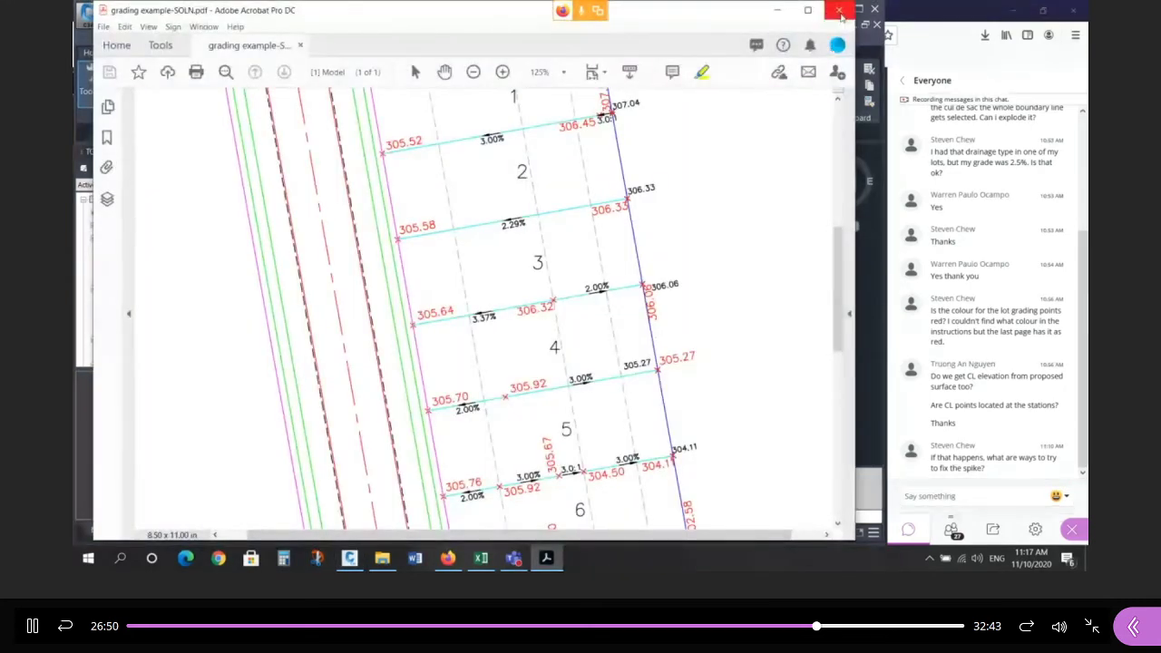
left_click(840, 11)
left_click(382, 558)
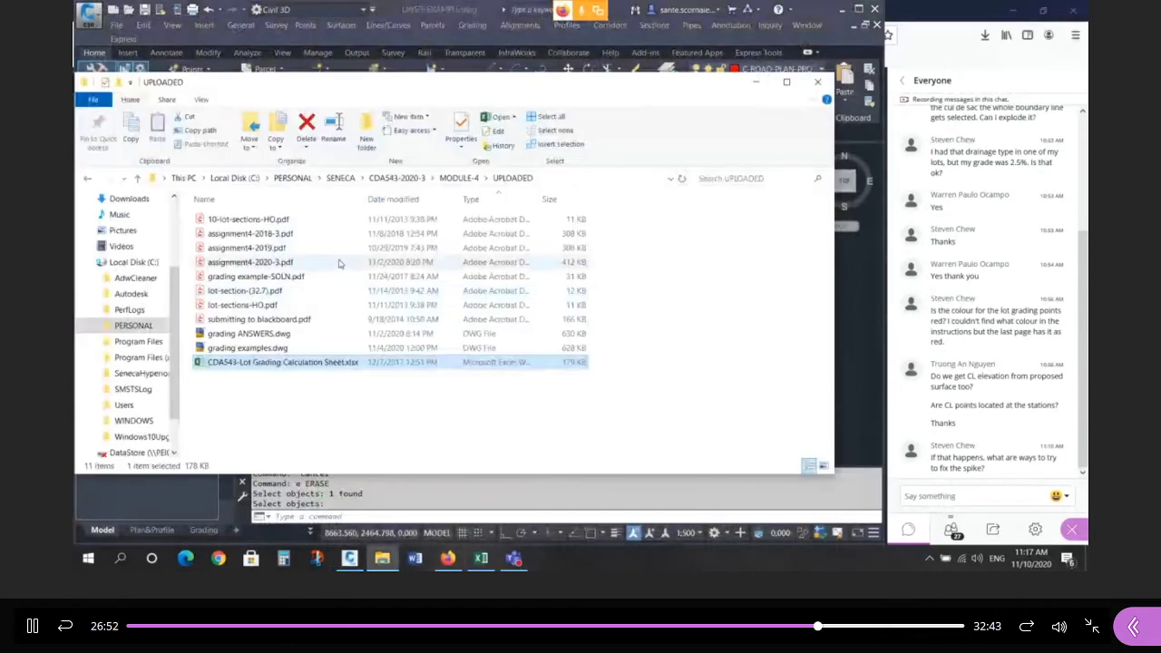
left_click(272, 262)
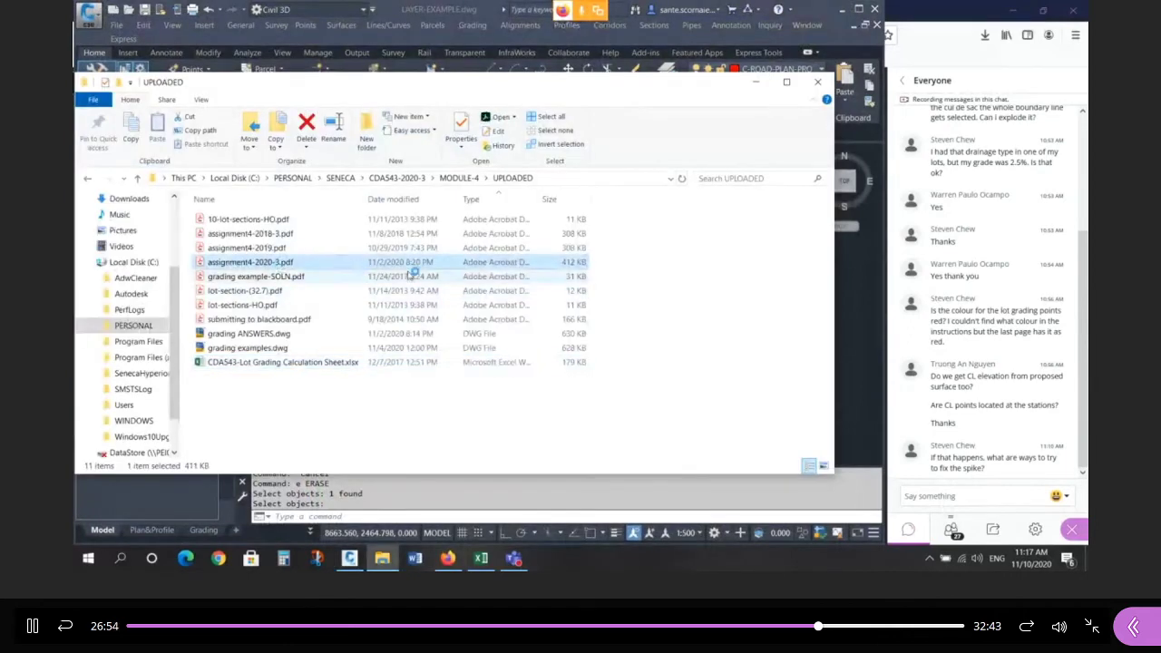
double_click(408, 264)
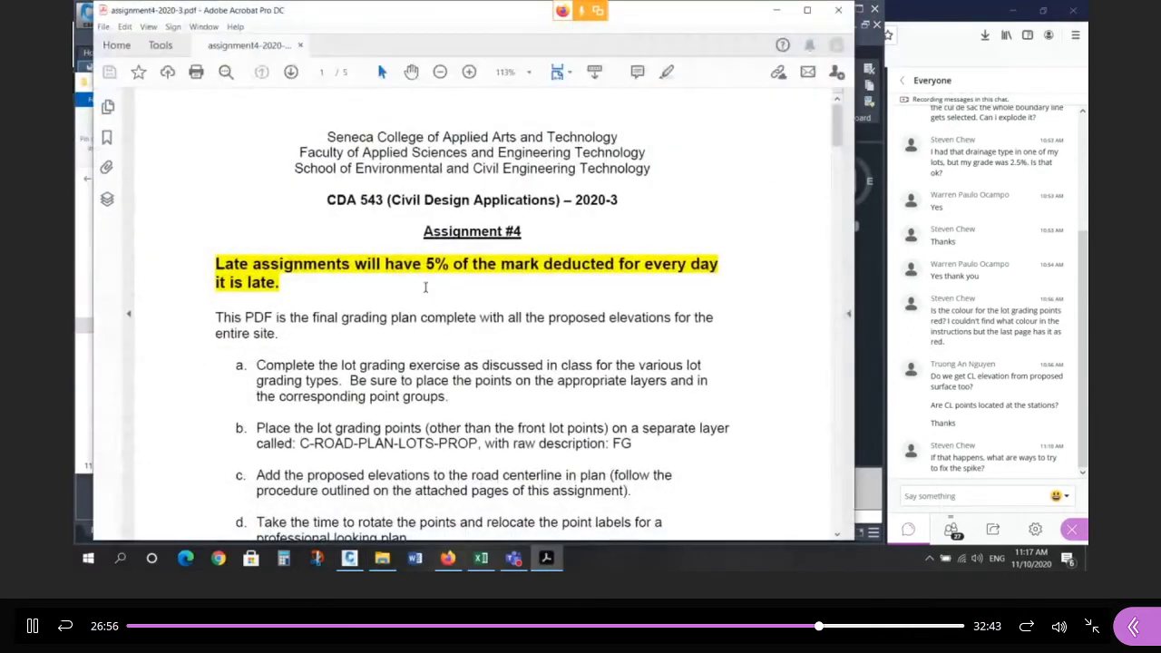
Read the assignment's instructions on creating, 3D reviewing and styling the FG surface, highlighting the key phrases, and close the PDF and its folder.
scroll(426, 287, "down", 8)
left_click_drag(257, 343, 551, 343)
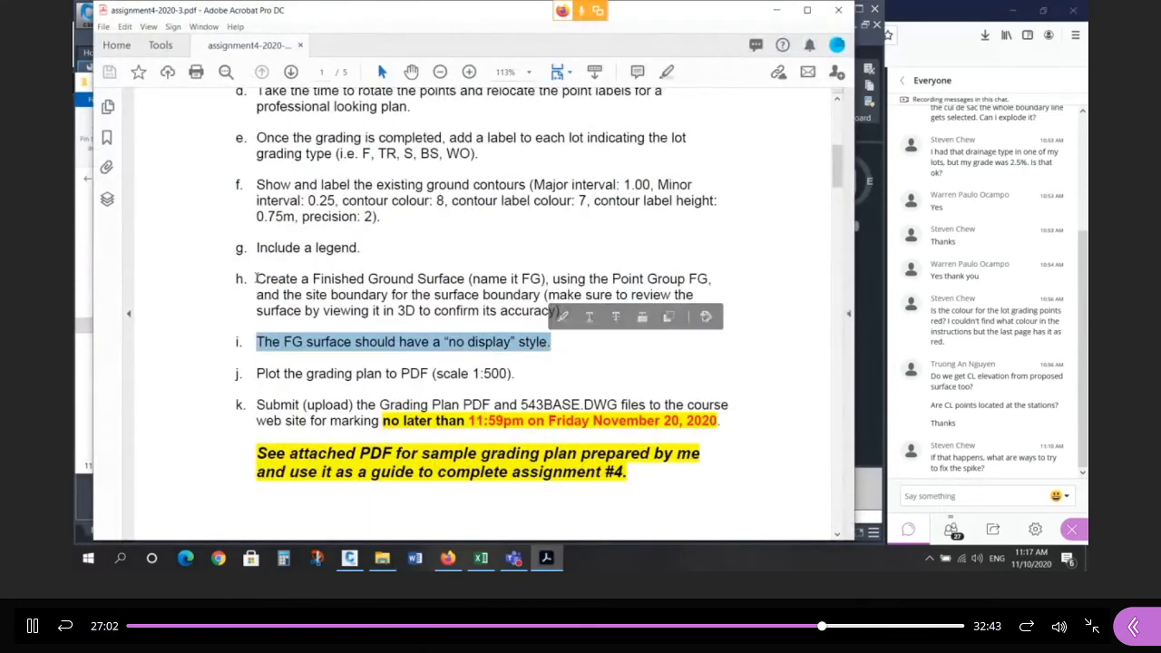
left_click_drag(257, 279, 686, 309)
left_click(615, 365)
left_click_drag(323, 311, 480, 311)
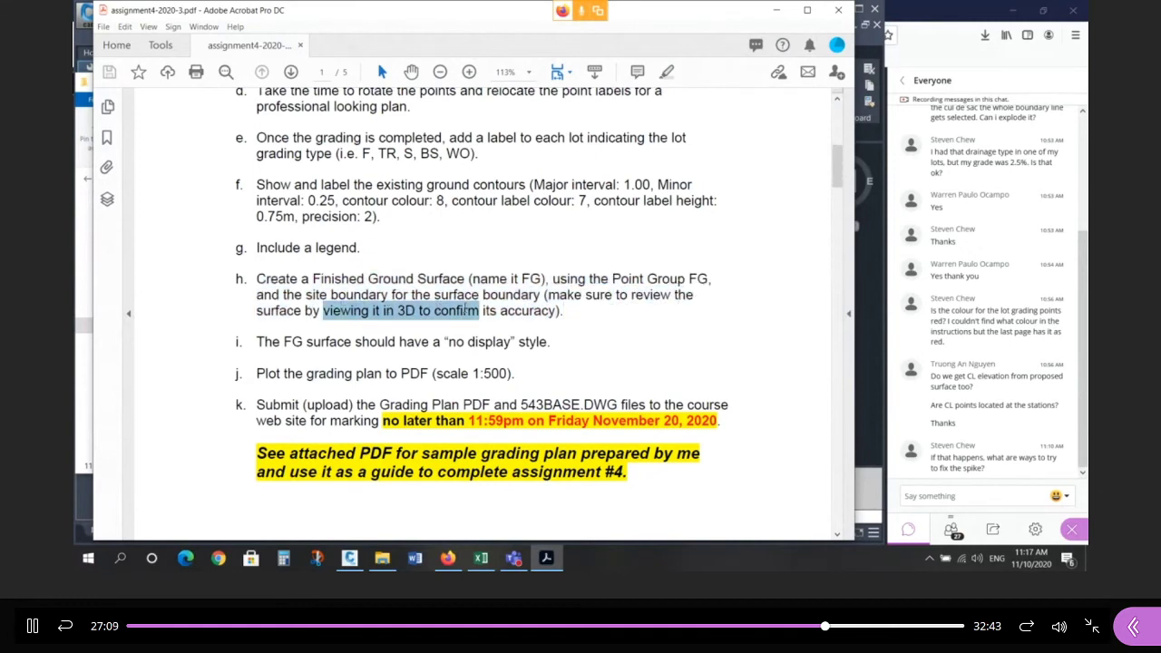
left_click(597, 334)
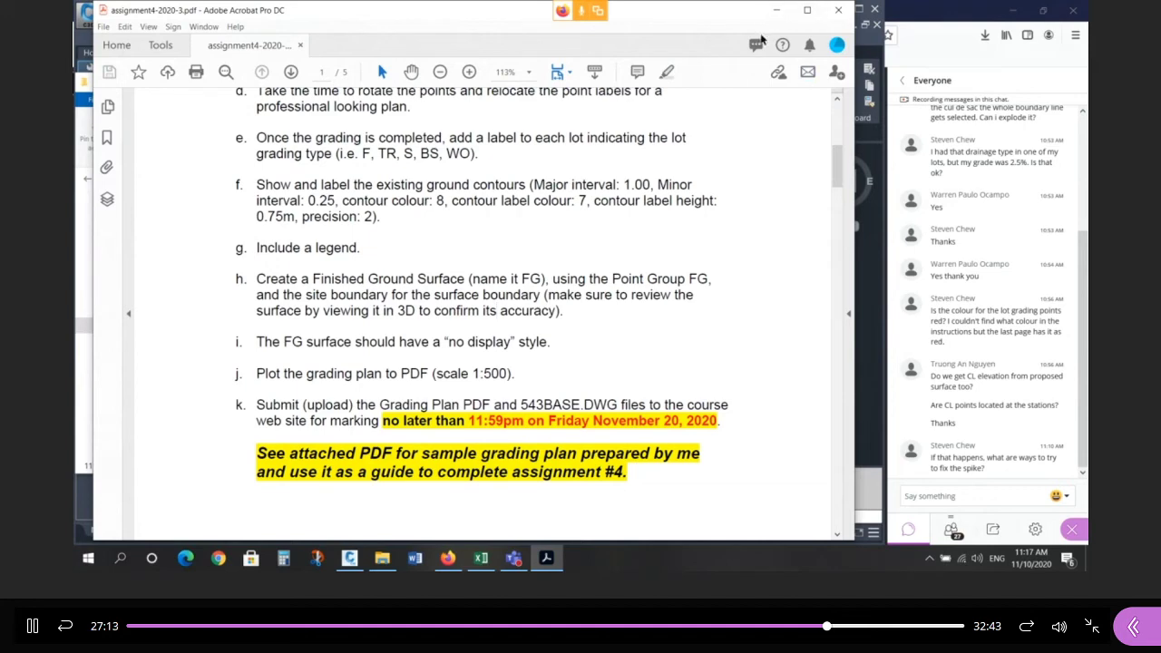
left_click_drag(441, 343, 514, 343)
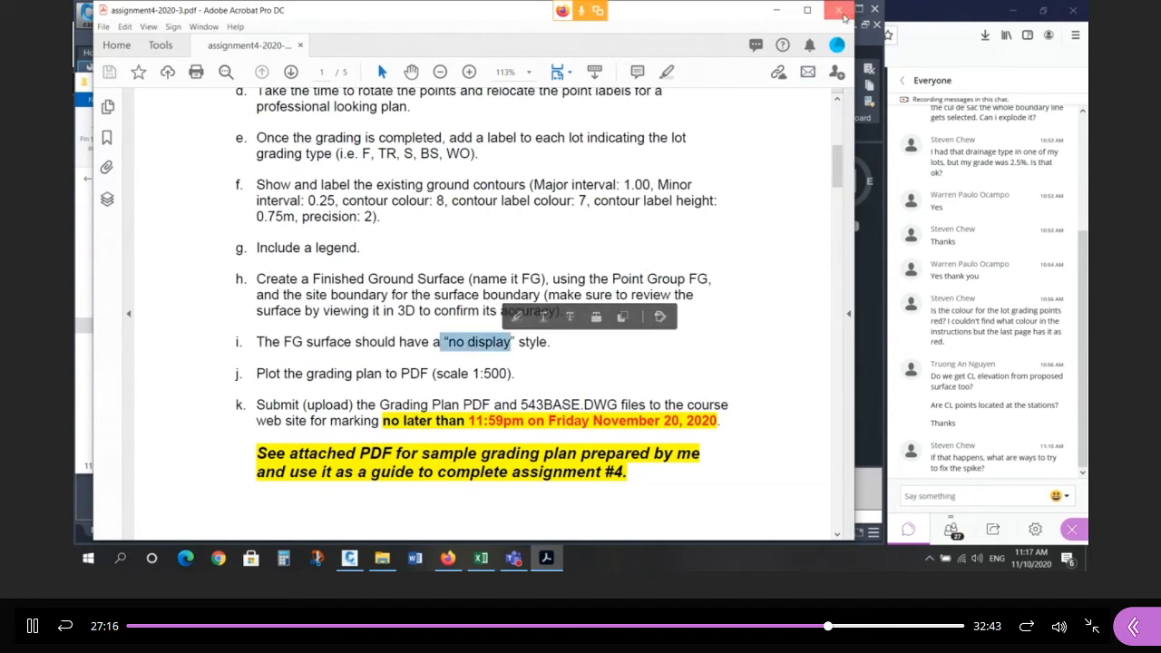
left_click(838, 10)
left_click(818, 81)
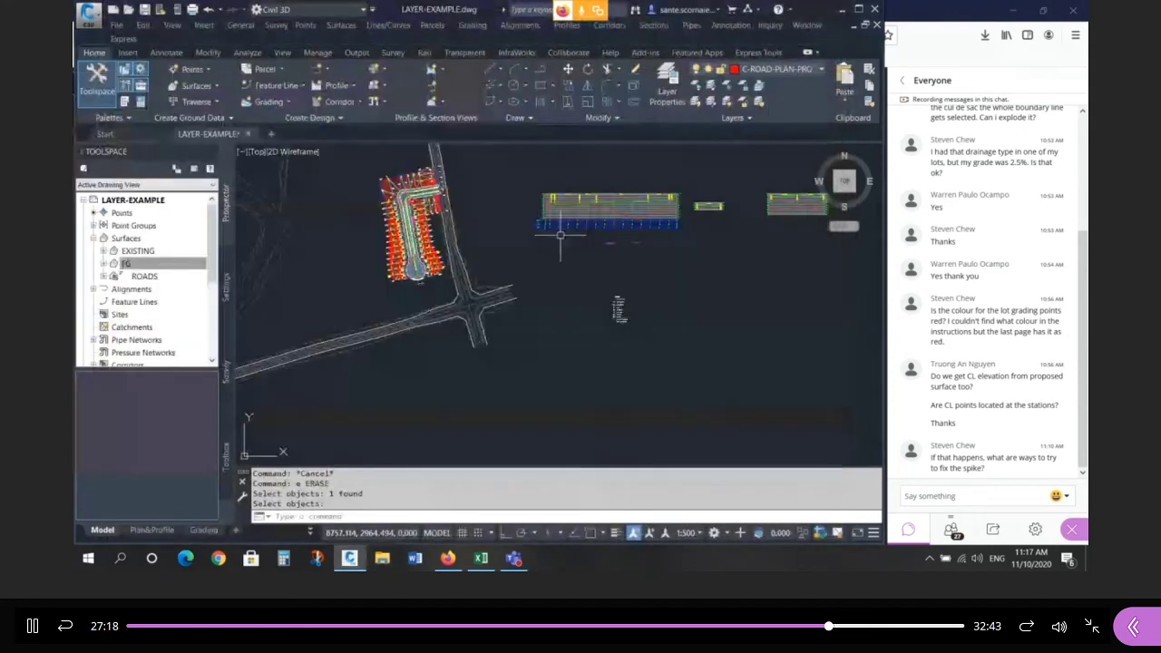
Set the FG surface's style to "no display" in its surface properties.
key("Escape")
scroll(415, 260, "up", 5)
scroll(415, 261, "up", 4)
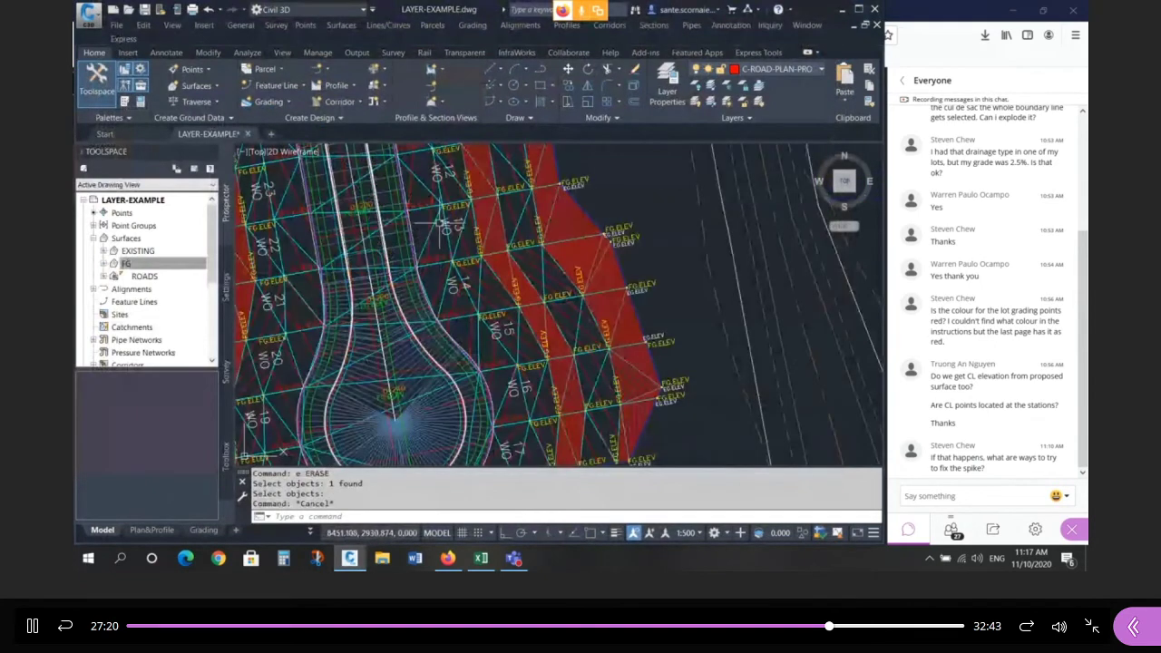
key("Escape")
left_click(425, 241)
right_click(427, 243)
left_click(482, 396)
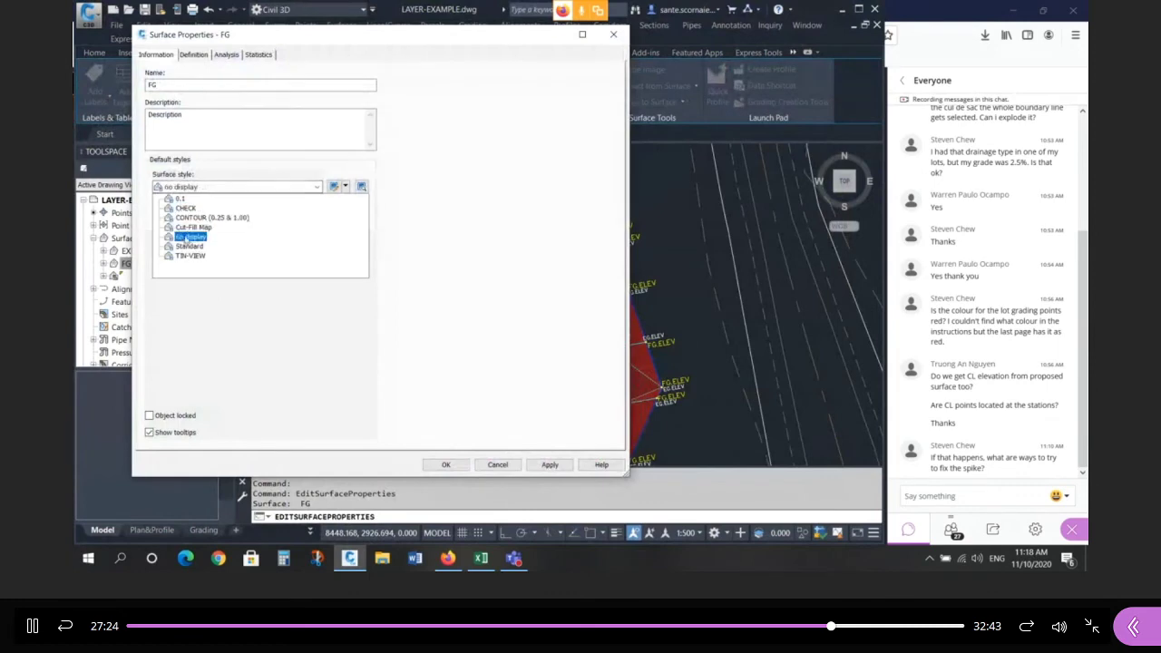
left_click(188, 237)
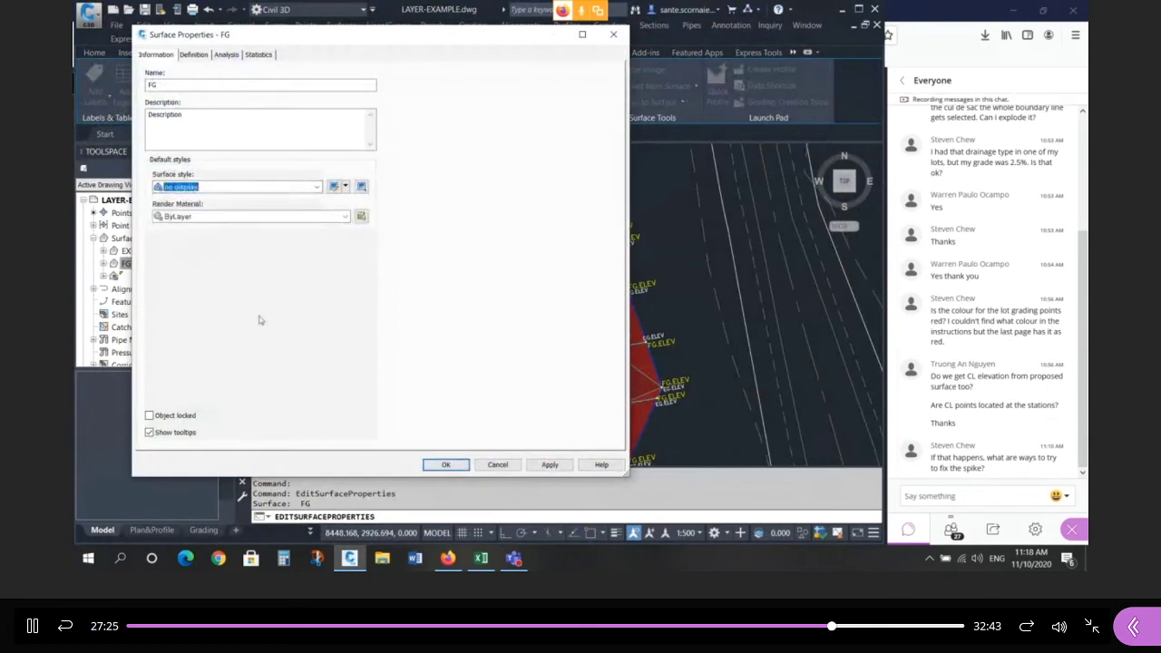
left_click(446, 464)
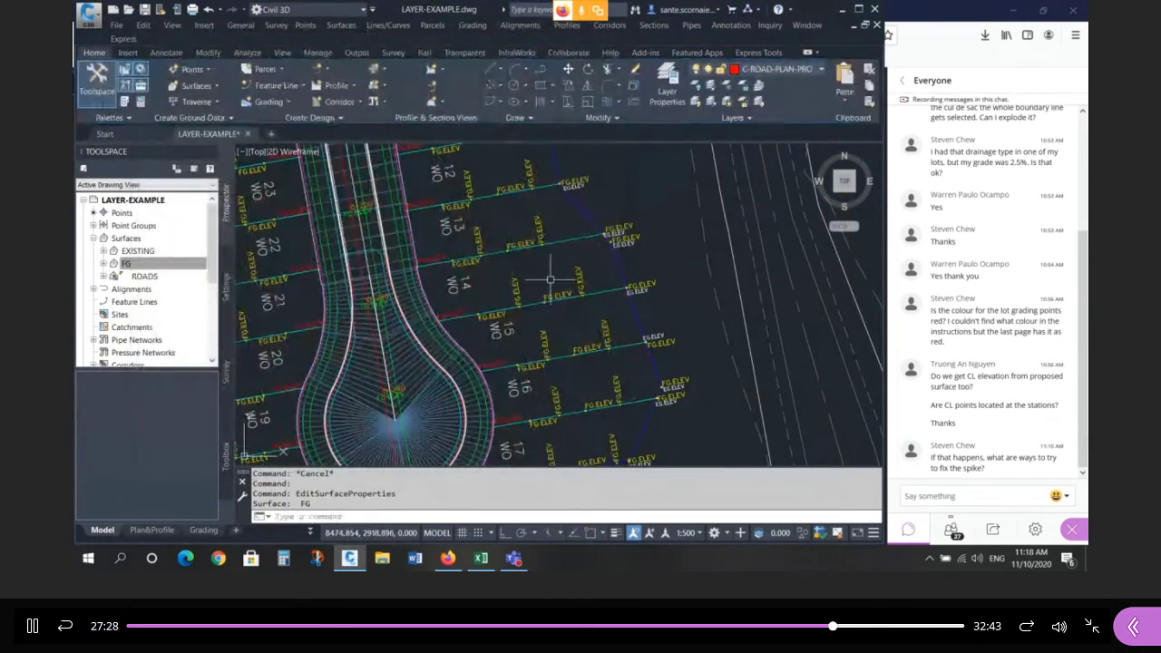
Freeze the Corridor layer by picking the road corridor in the plan.
scroll(551, 280, "down", 4)
scroll(551, 258, "up", 4)
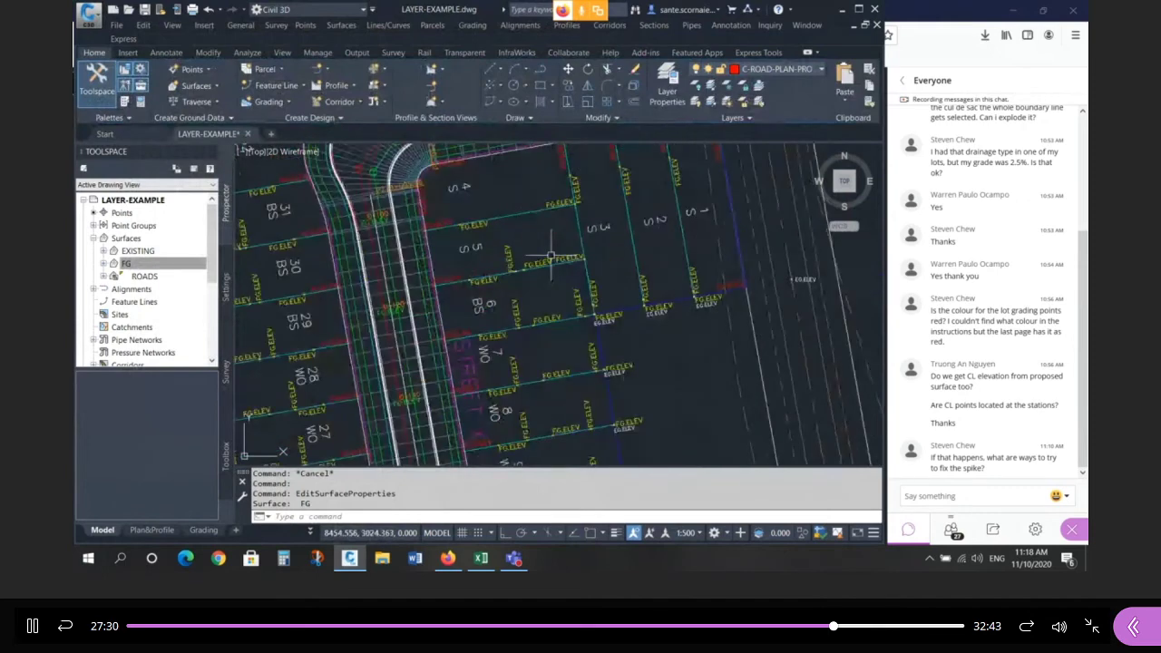
left_click(727, 86)
left_click(433, 214)
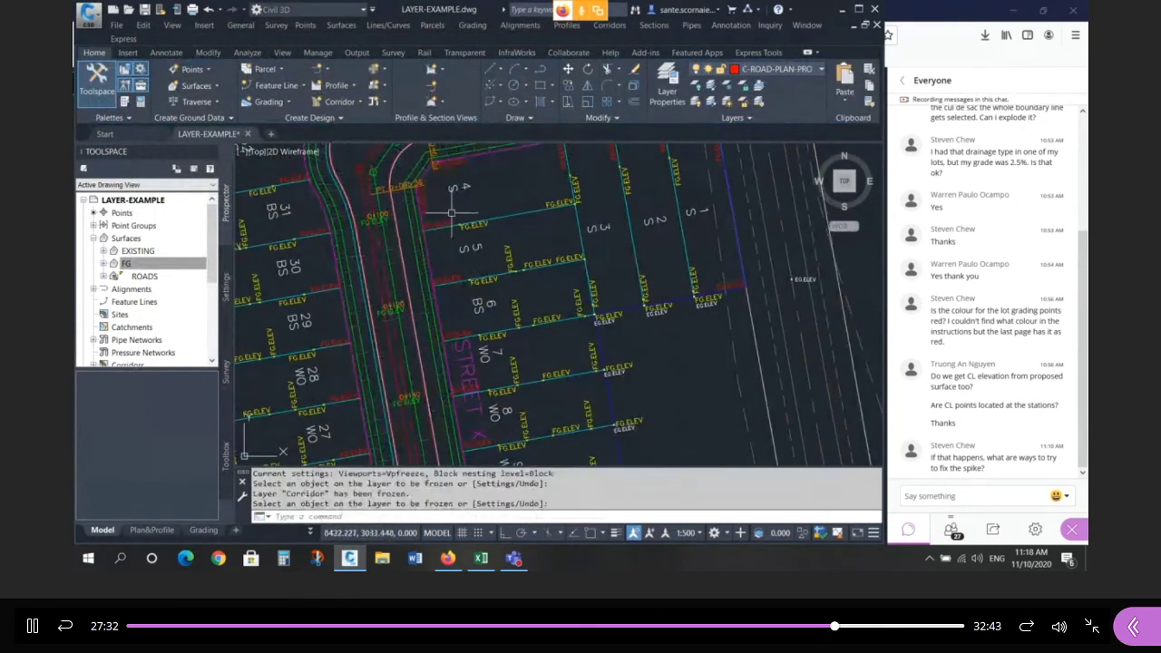
Switch from model space to the Grading layout, with the full sheet in view.
scroll(451, 213, "down", 4)
left_click(203, 531)
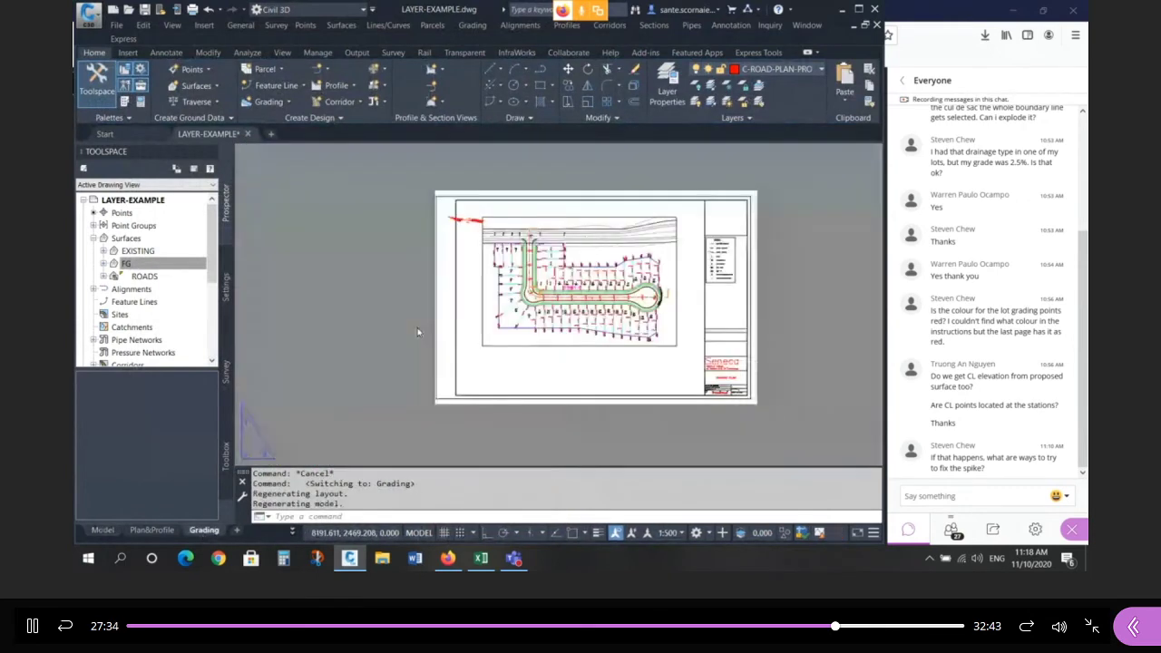
scroll(564, 292, "down", 4)
key("Escape")
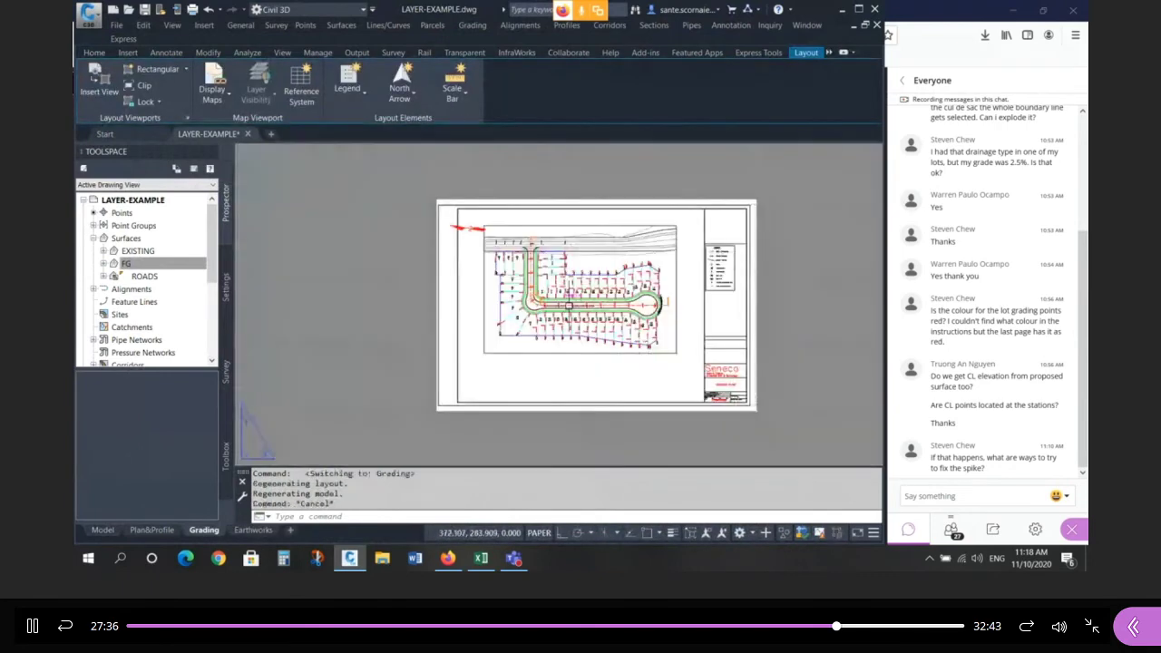
Set the EXISTING surface's style to CONTOUR (0.25 & 1.00) in its surface properties.
right_click(133, 251)
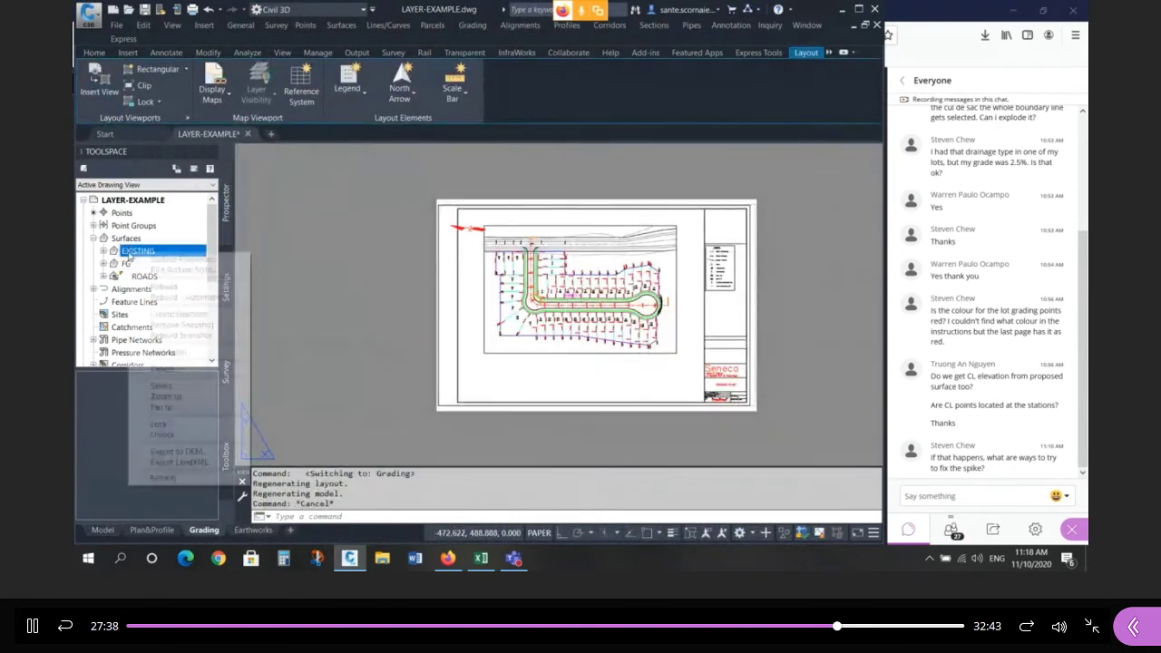
left_click(169, 270)
key("Escape")
right_click(154, 251)
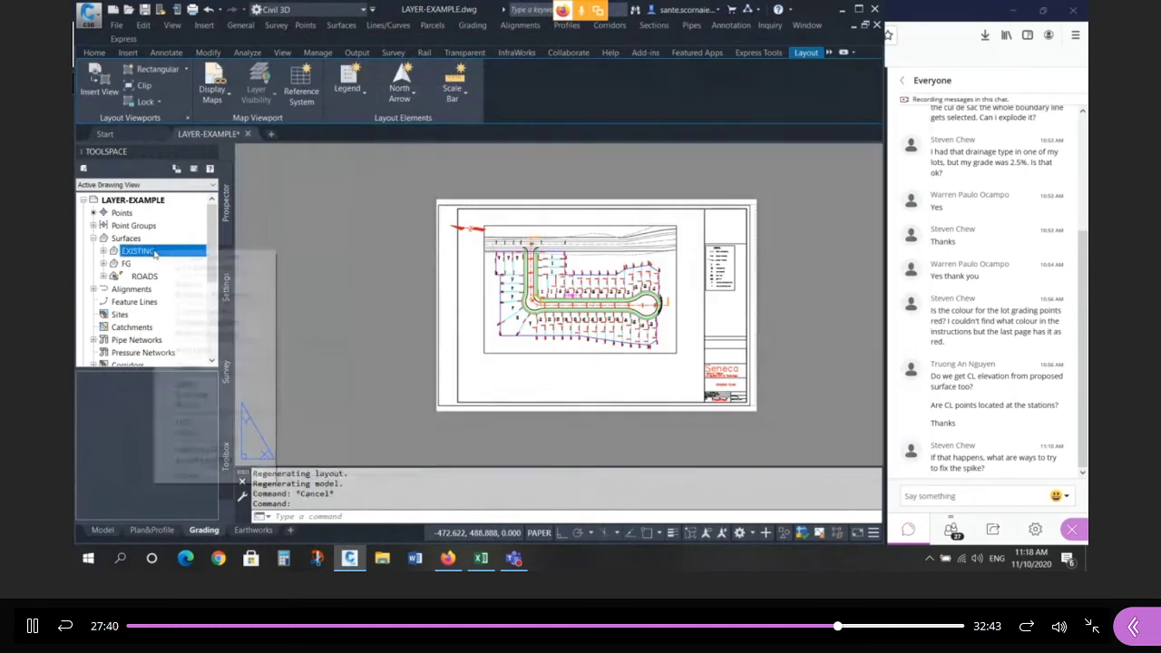
left_click(175, 258)
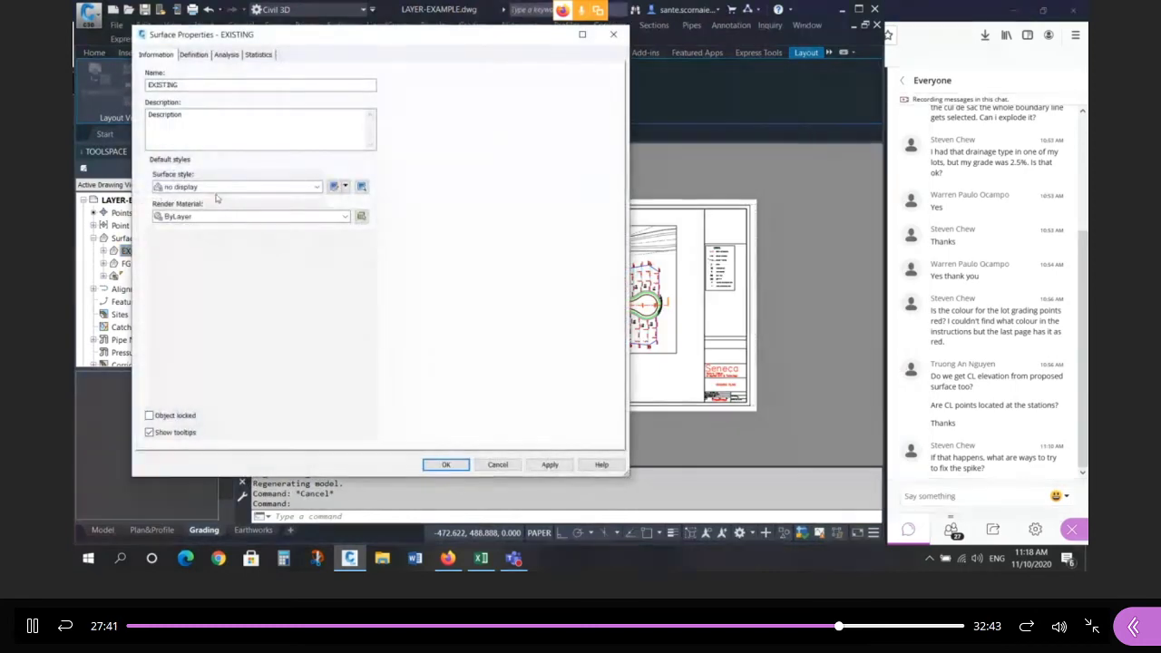
left_click(214, 187)
left_click(241, 261)
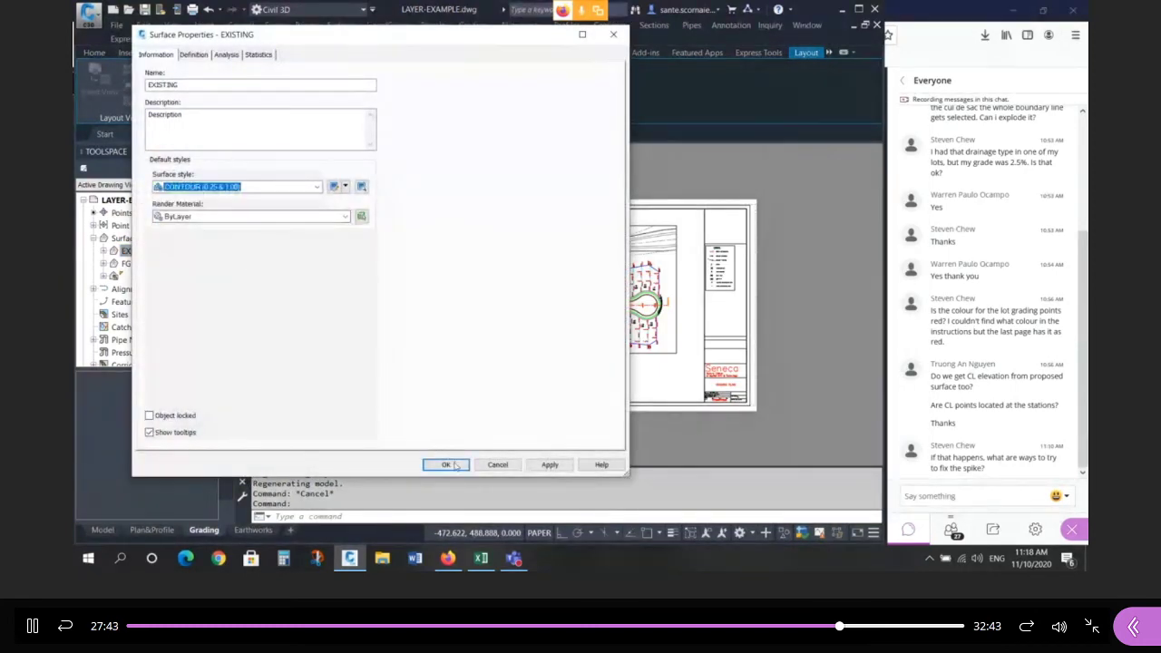
left_click(445, 464)
Regenerate the Grading layout with the existing ground contours displayed.
scroll(535, 305, "up", 2)
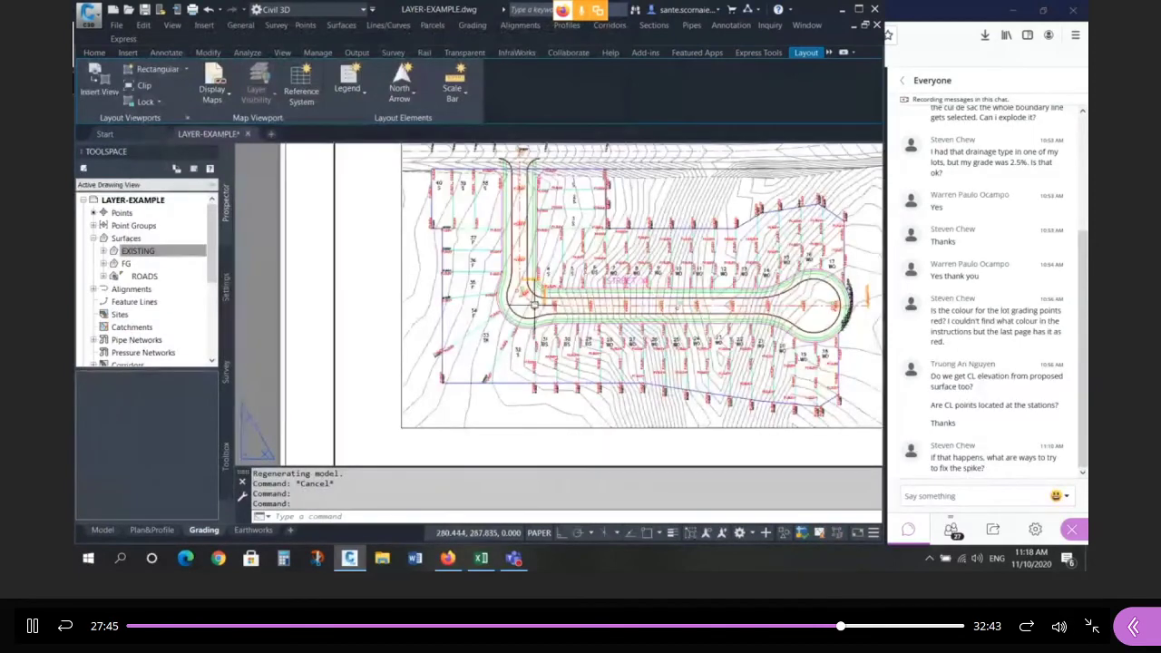
scroll(536, 306, "down", 3)
type("RE")
key("Return")
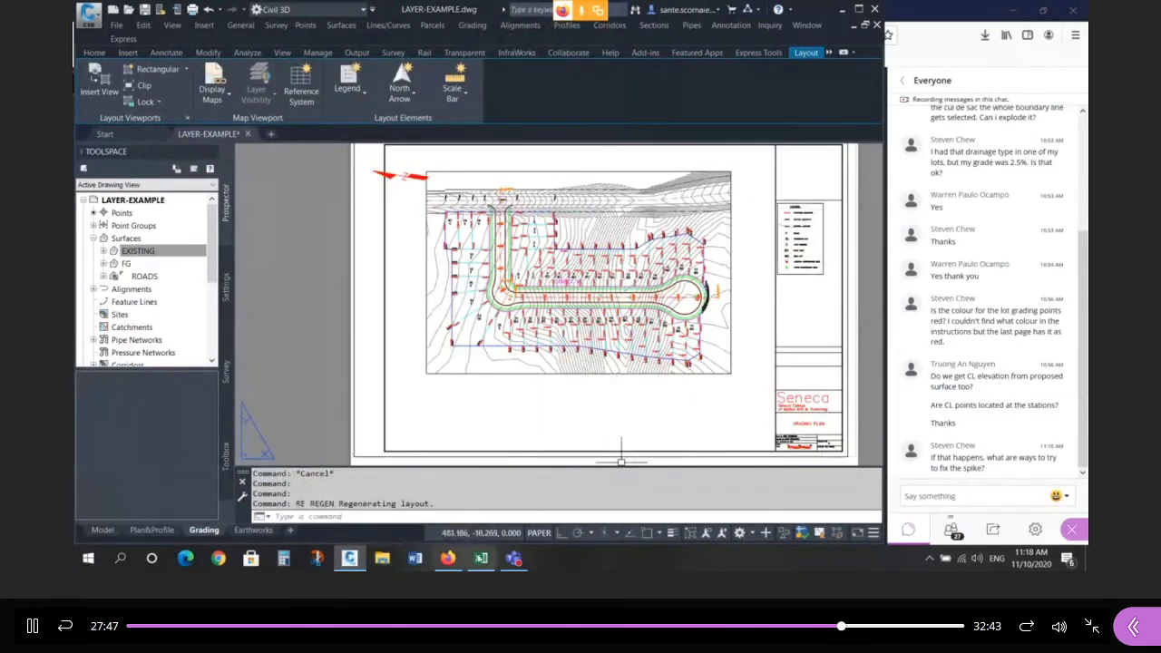
left_click(448, 559)
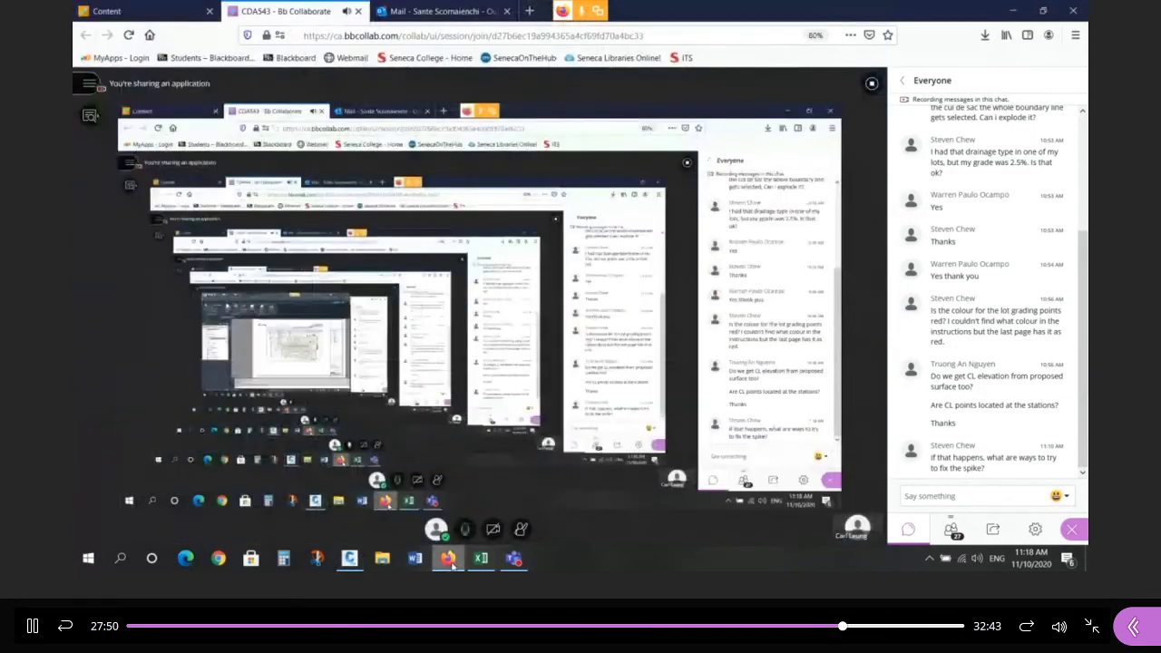
left_click(448, 559)
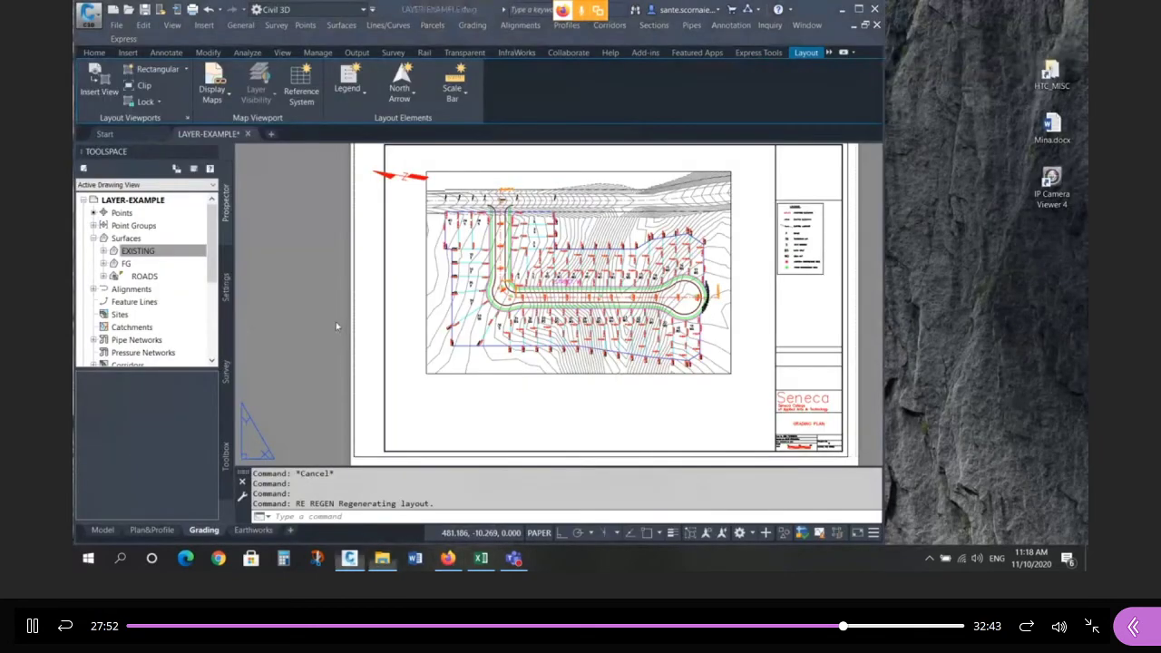
Open assignment4-2020-3.pdf from the Desktop folder CDA543 > downloads > MODULE-4 in File Explorer.
key("super+e")
left_click(148, 380)
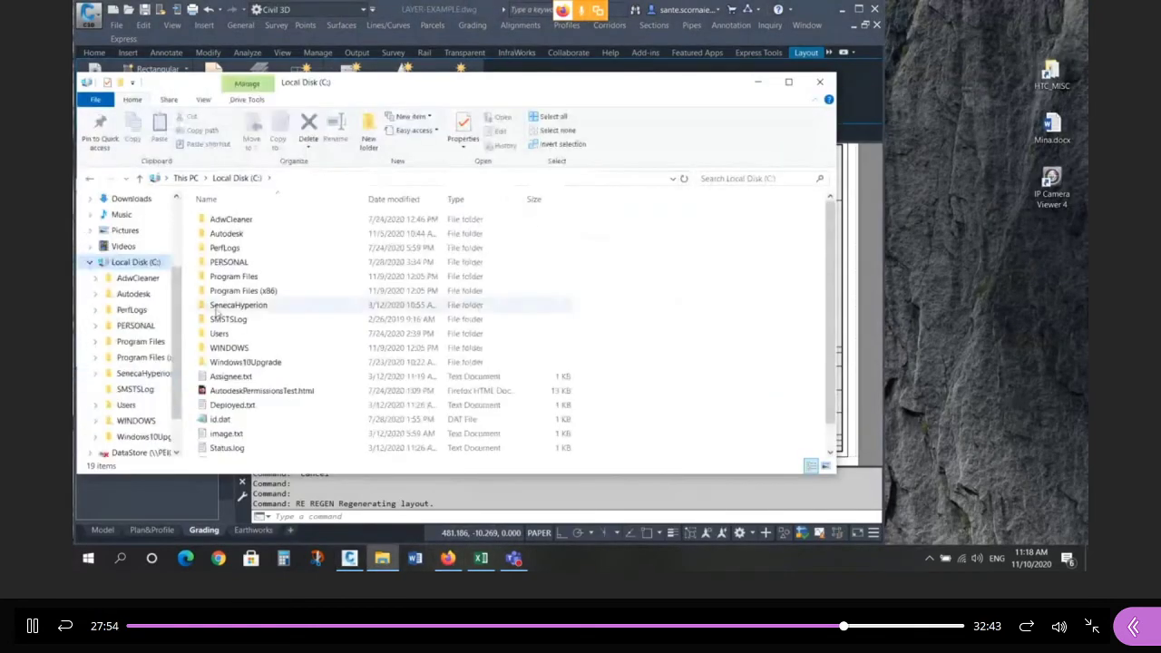
left_click(222, 262)
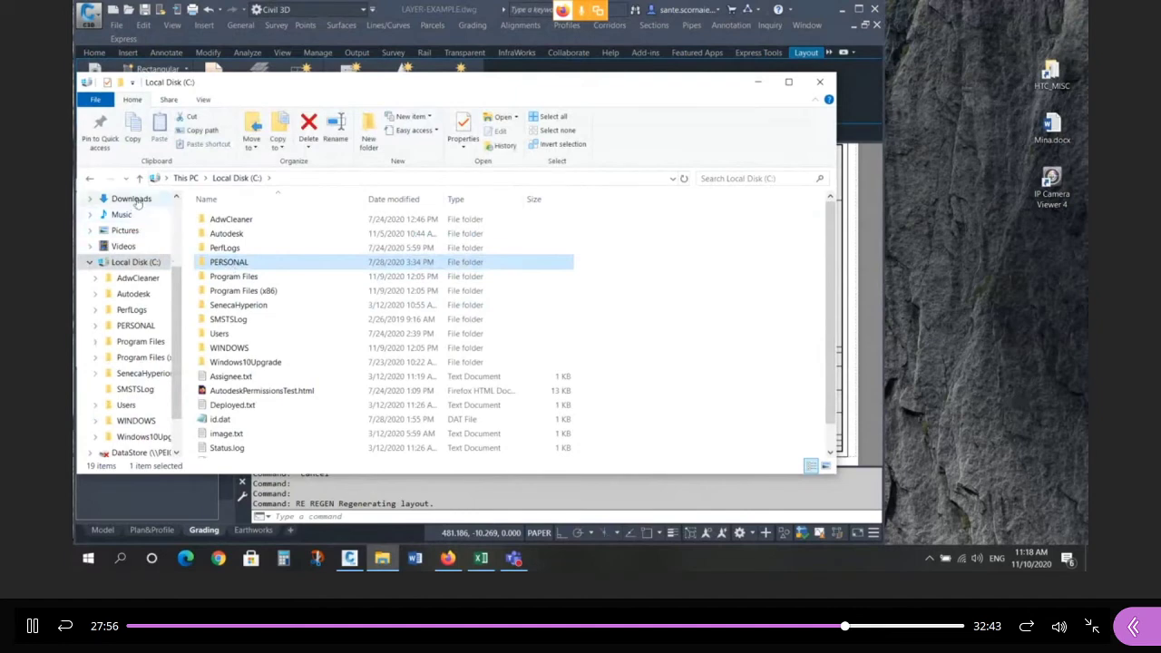
scroll(132, 217, "up", 1)
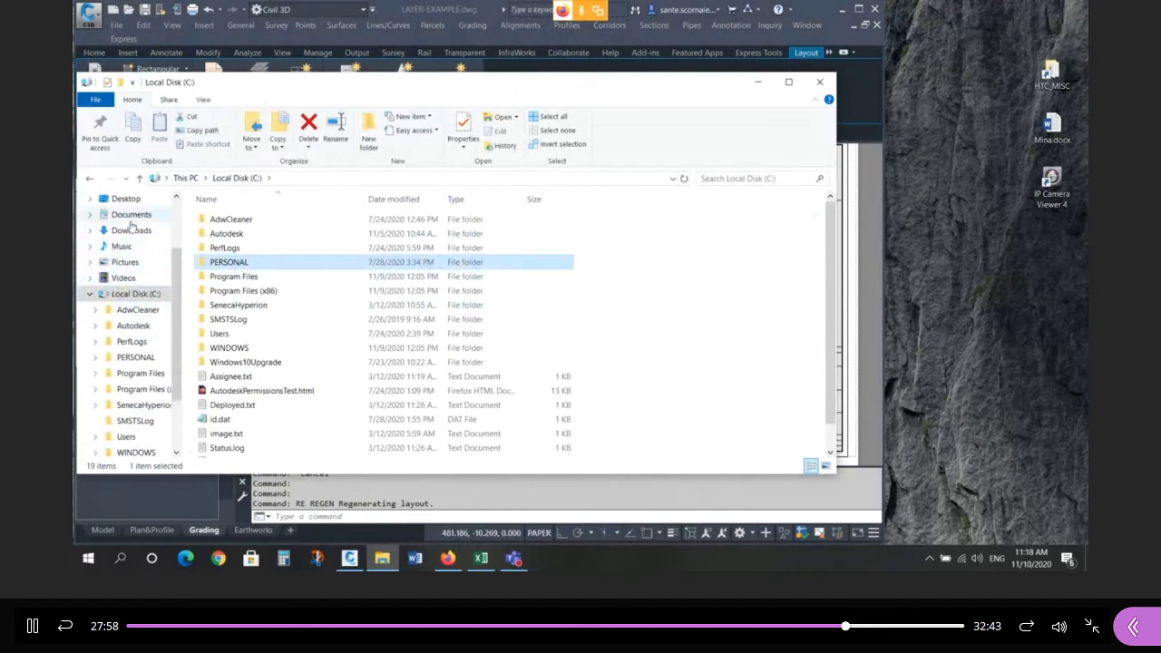
left_click(126, 197)
double_click(227, 218)
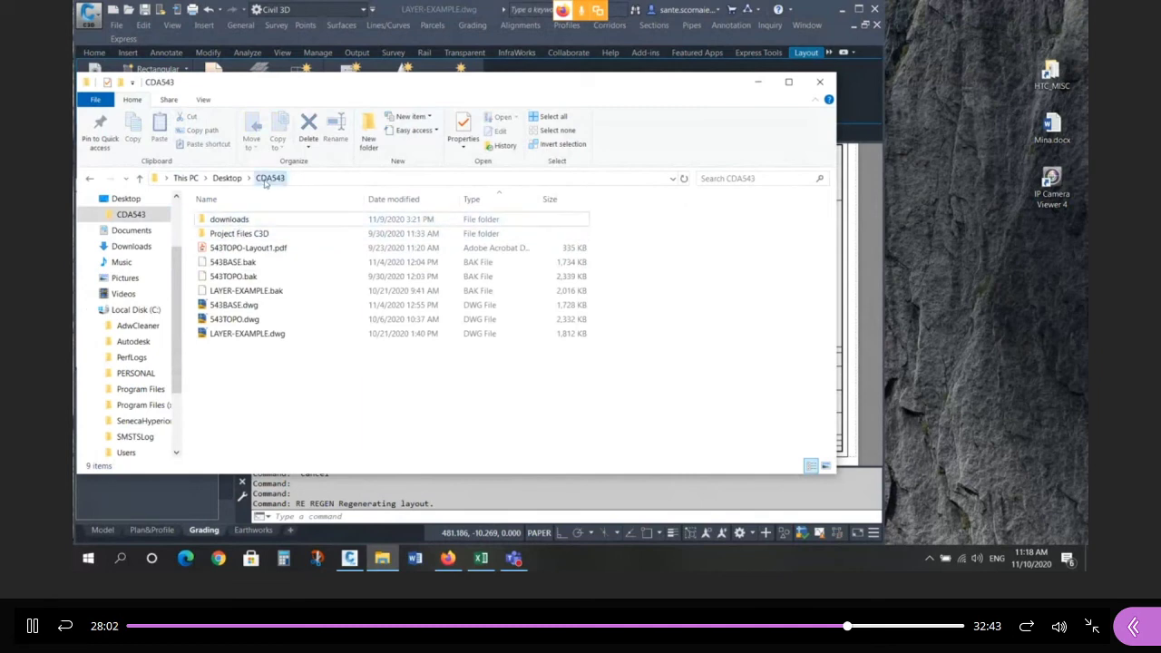
double_click(229, 219)
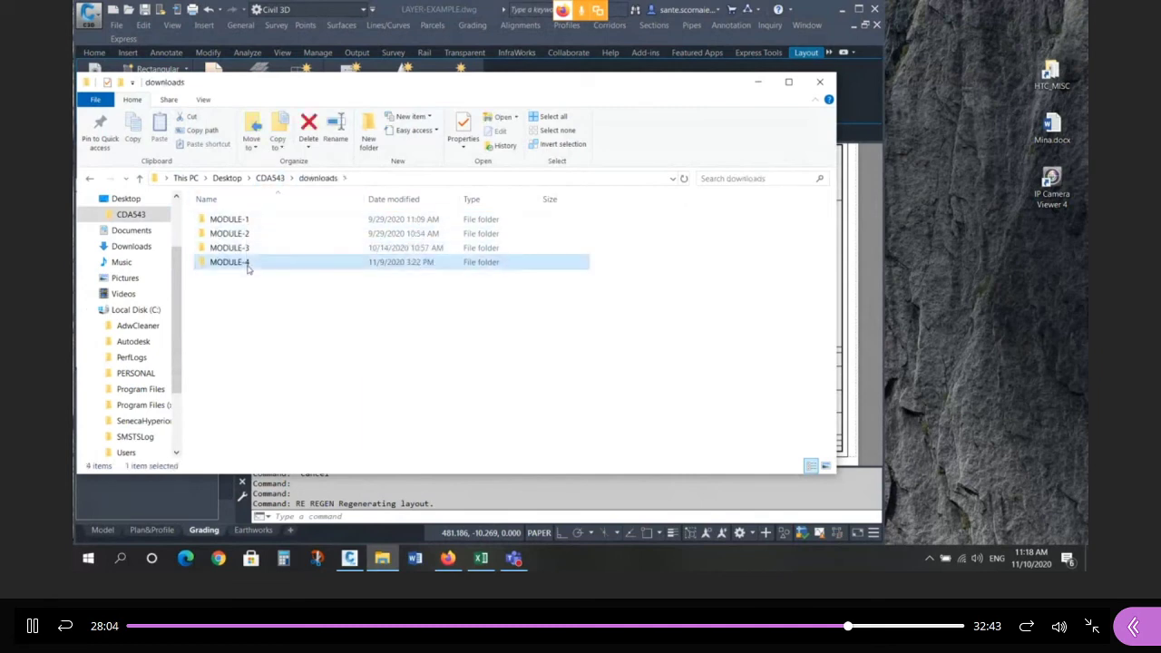
double_click(246, 263)
left_click(264, 233)
double_click(263, 233)
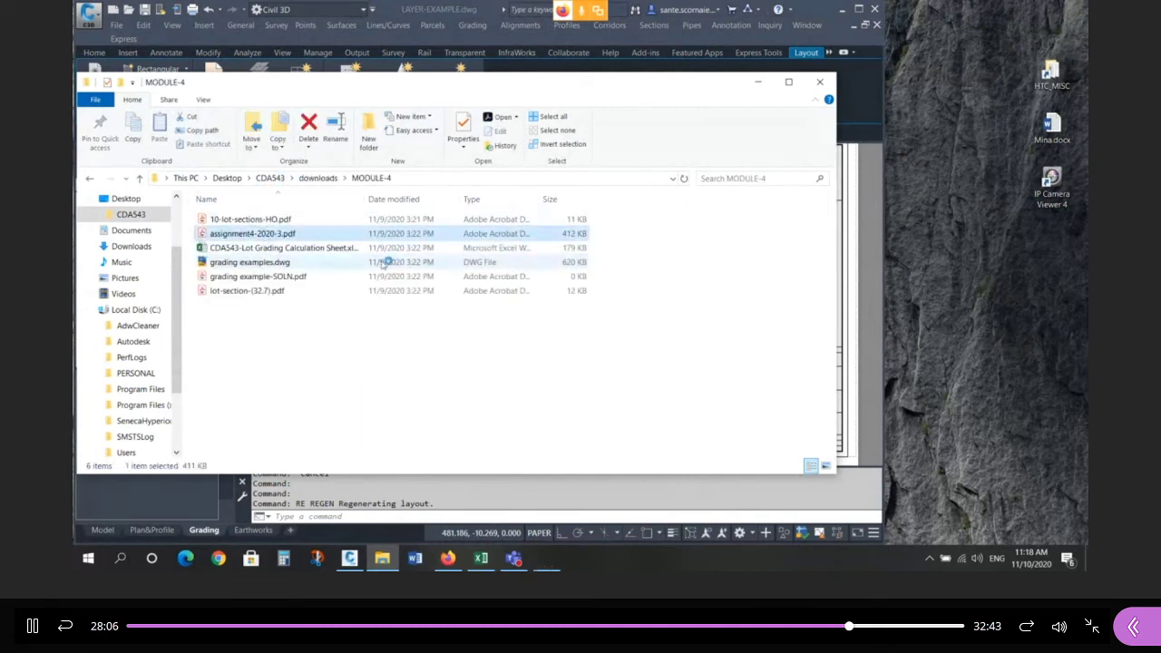
Read requirement f of the assignment on contour intervals, contour and label colours, label height and precision.
scroll(425, 281, "down", 7)
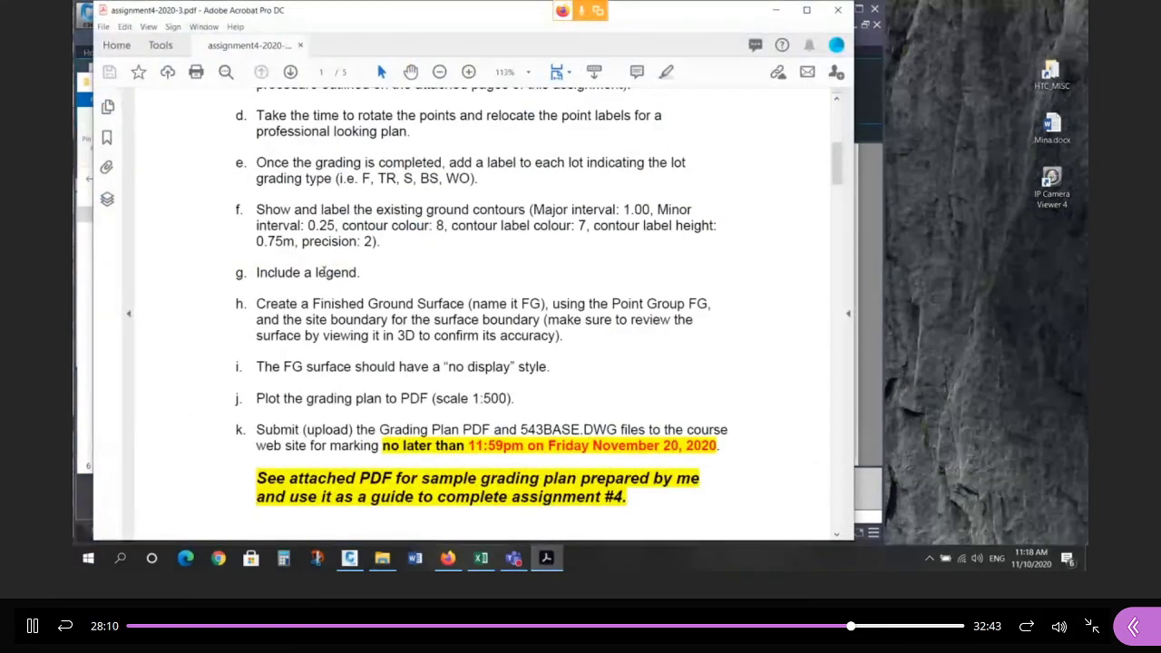
left_click_drag(257, 209, 377, 243)
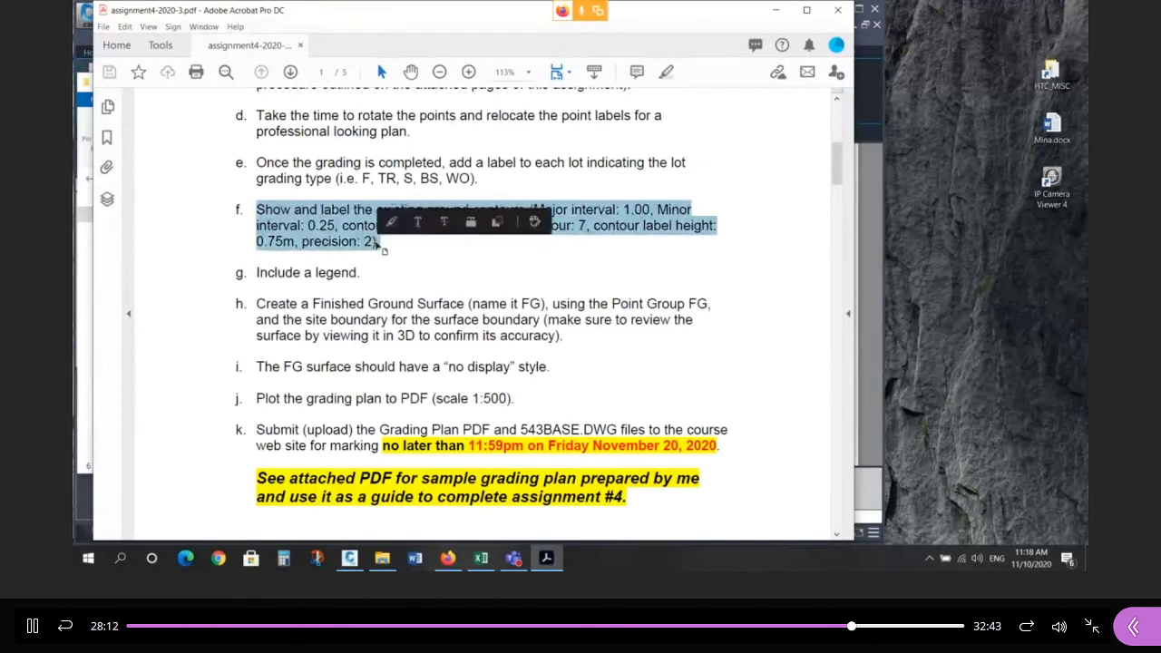
left_click(589, 228)
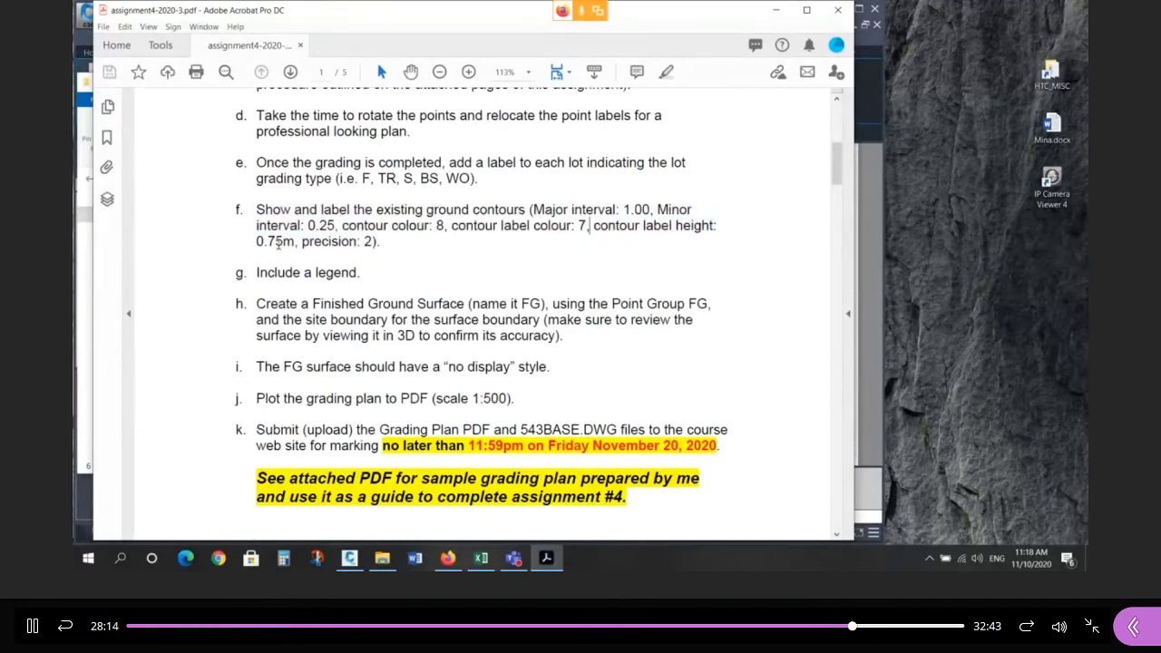
double_click(318, 225)
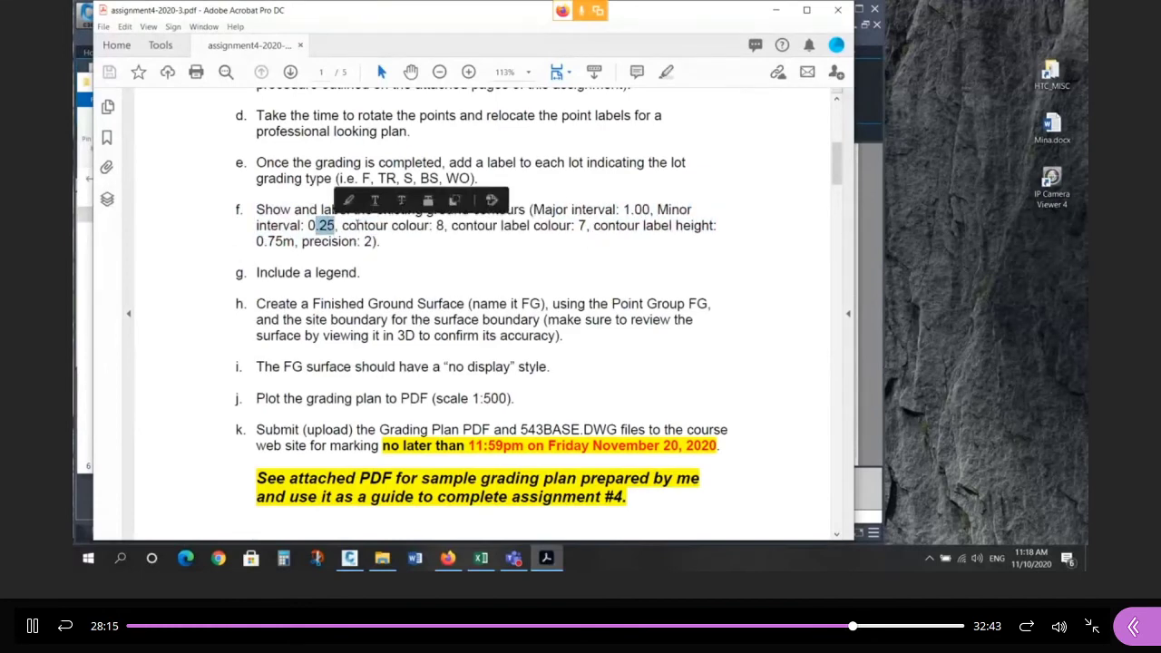
left_click(622, 210)
double_click(622, 209)
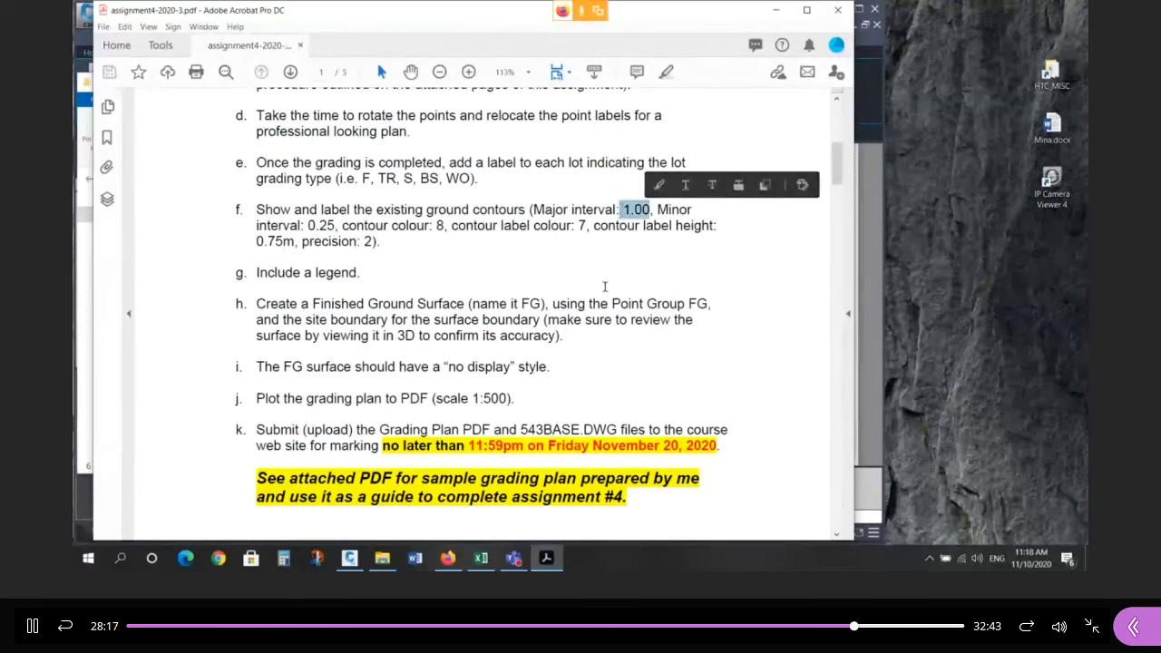
double_click(439, 226)
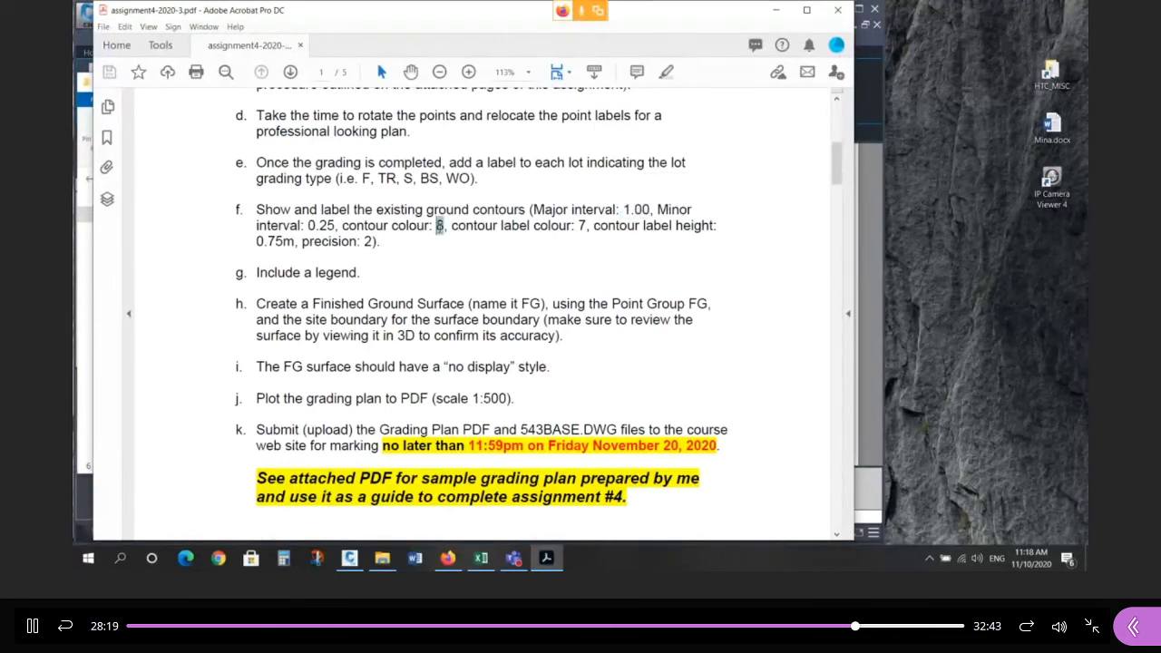
left_click_drag(546, 227, 590, 227)
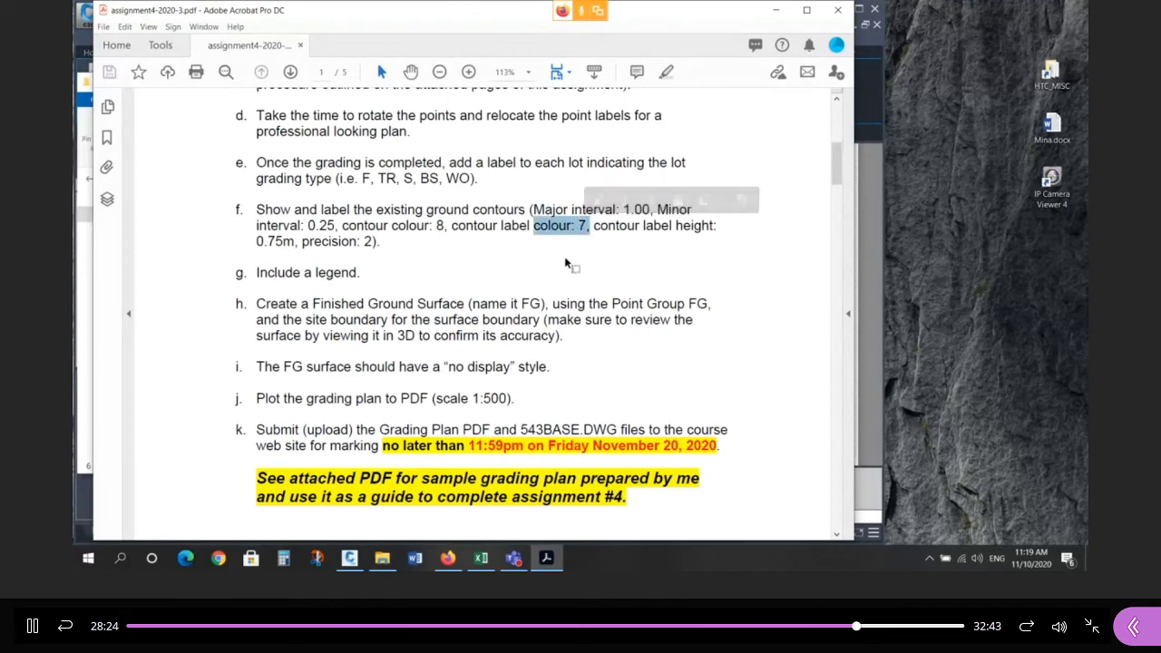
left_click_drag(257, 242, 357, 241)
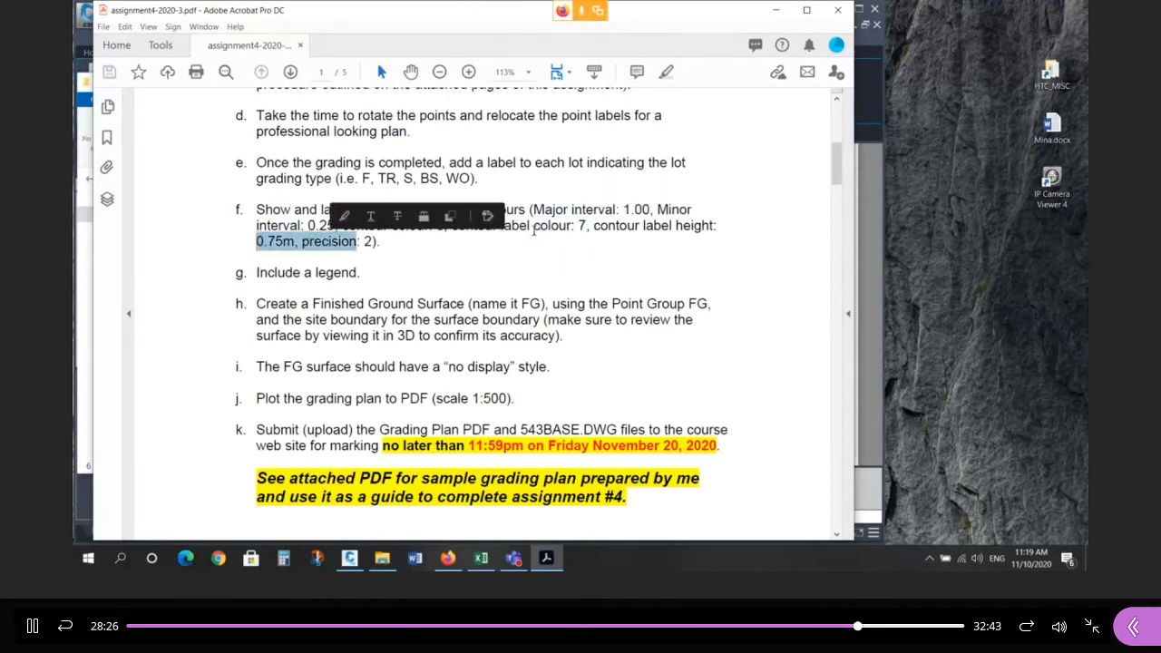
left_click_drag(534, 227, 587, 229)
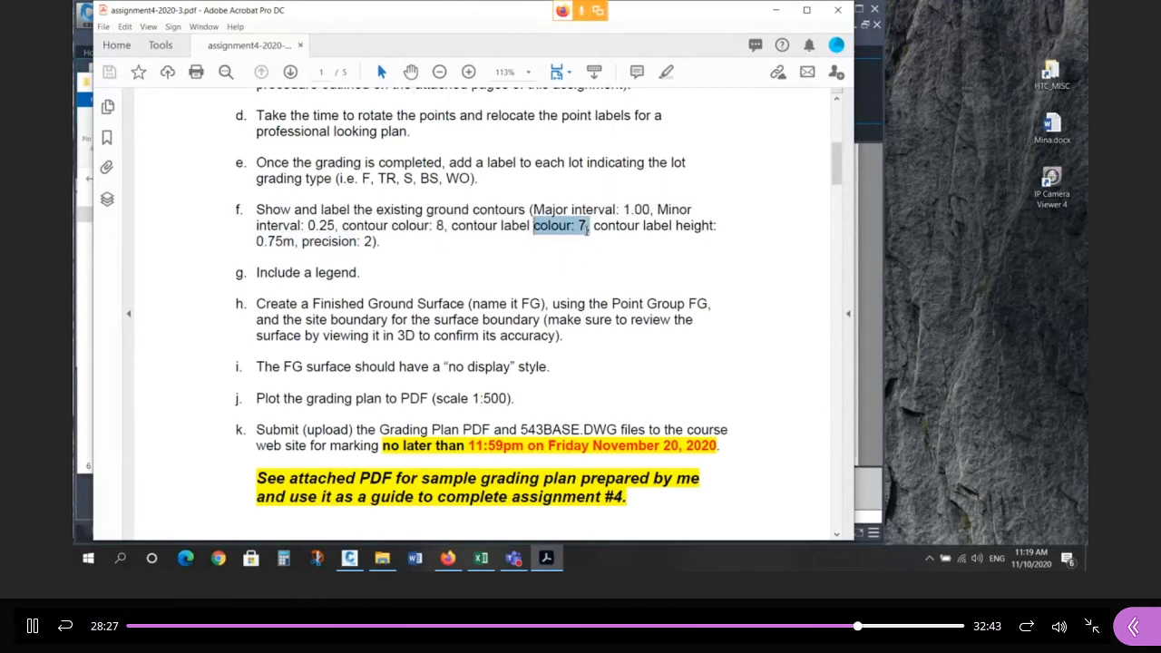
Put the assignment PDF away and return to the Grading layout in Civil 3D.
left_click(774, 10)
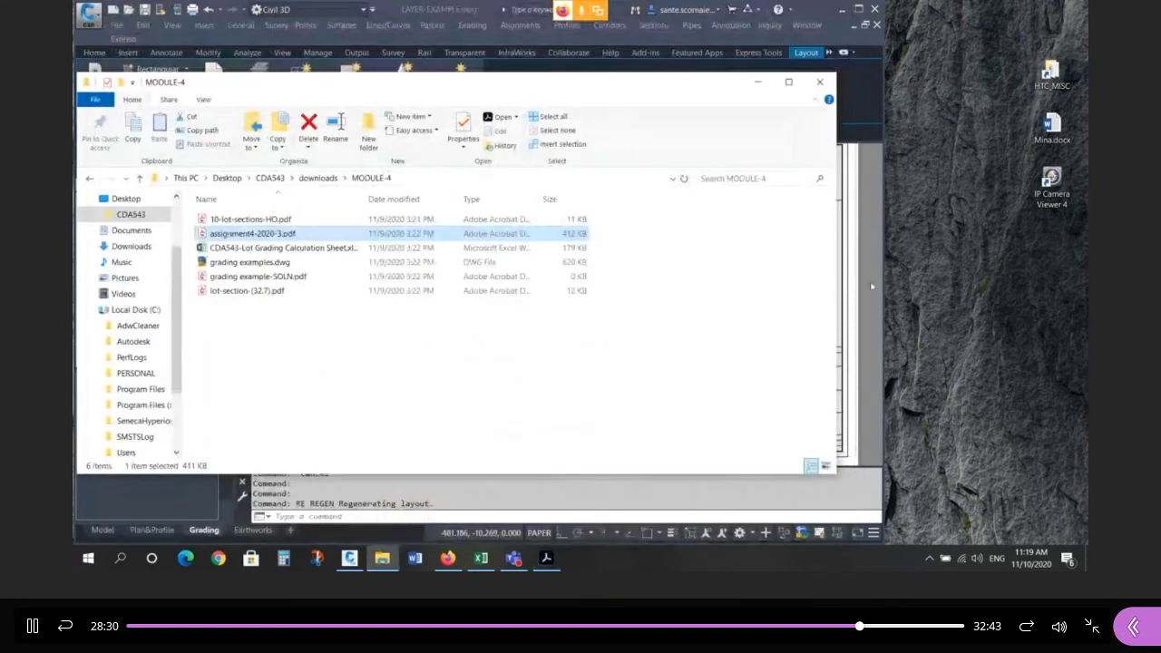
left_click(871, 287)
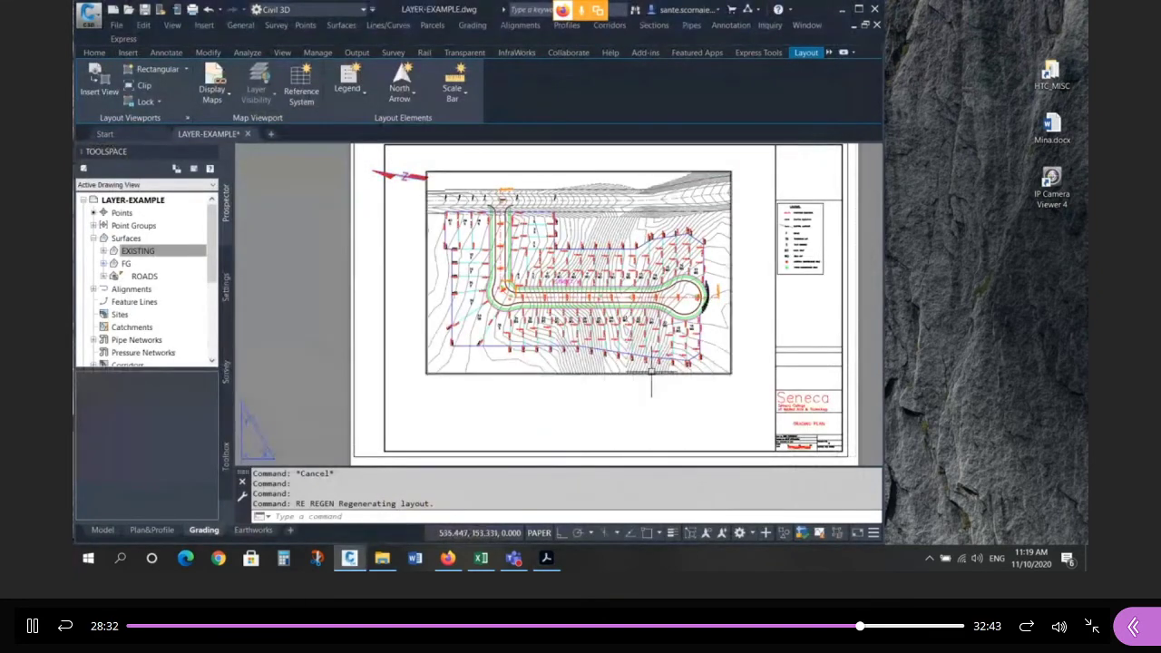
scroll(557, 299, "down", 2)
scroll(544, 300, "up", 2)
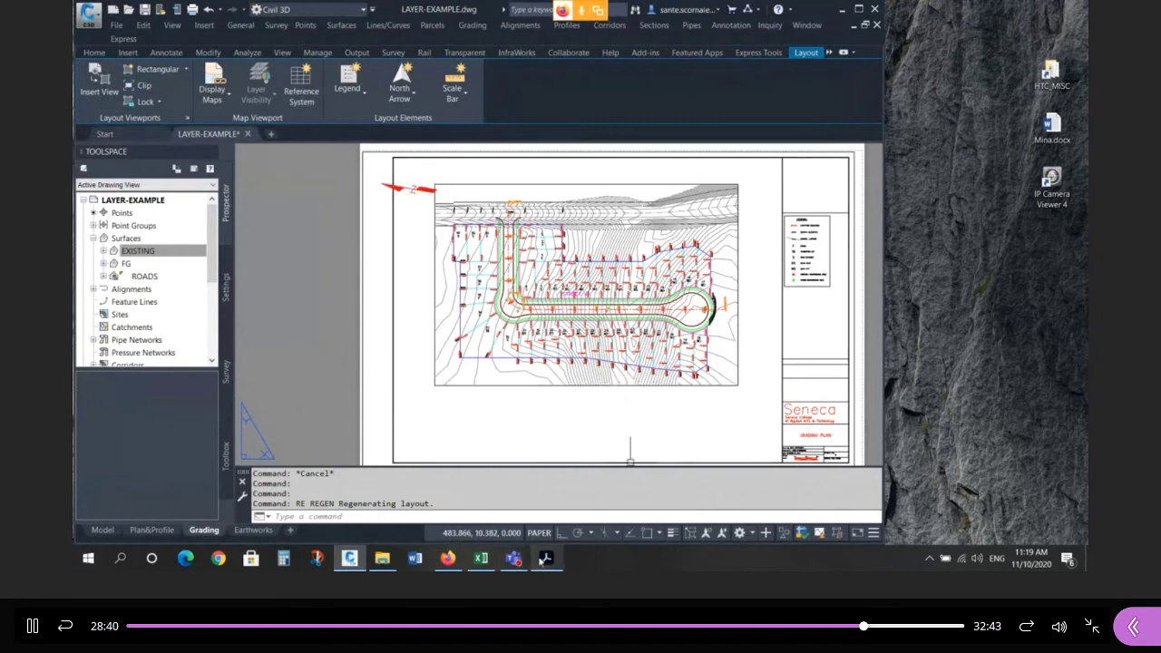
Check the Bb Collaborate session chat and return to Civil 3D to inspect the contours and lot labels around Street X.
left_click(447, 559)
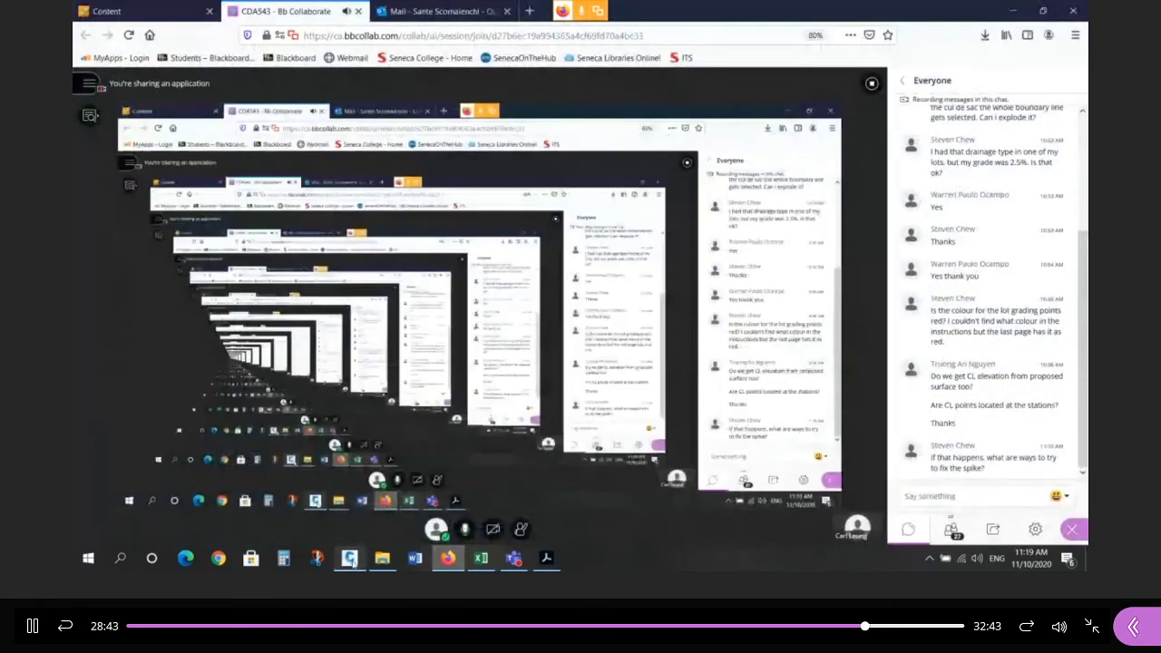
left_click(350, 559)
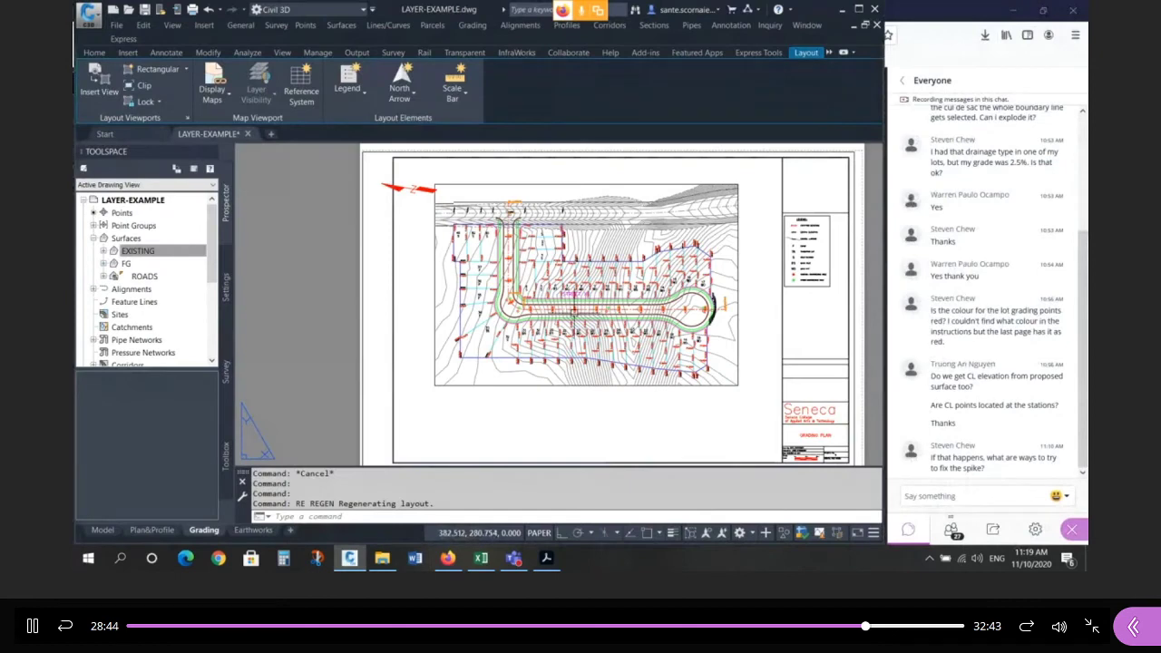
scroll(603, 349, "up", 2)
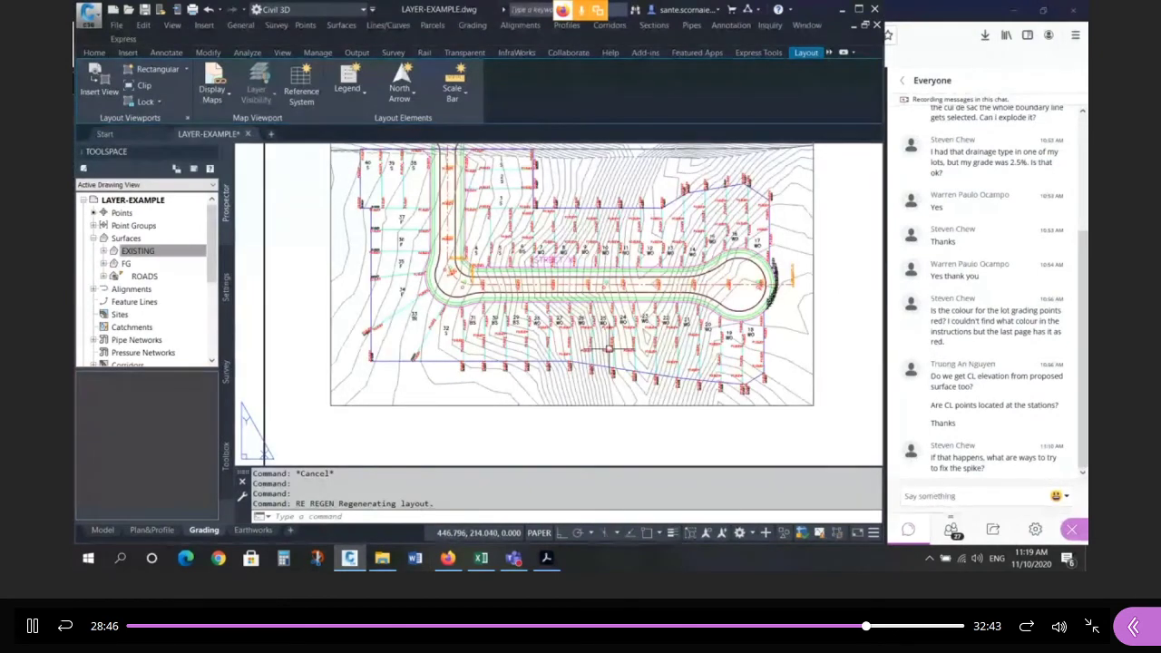
scroll(515, 317, "up", 5)
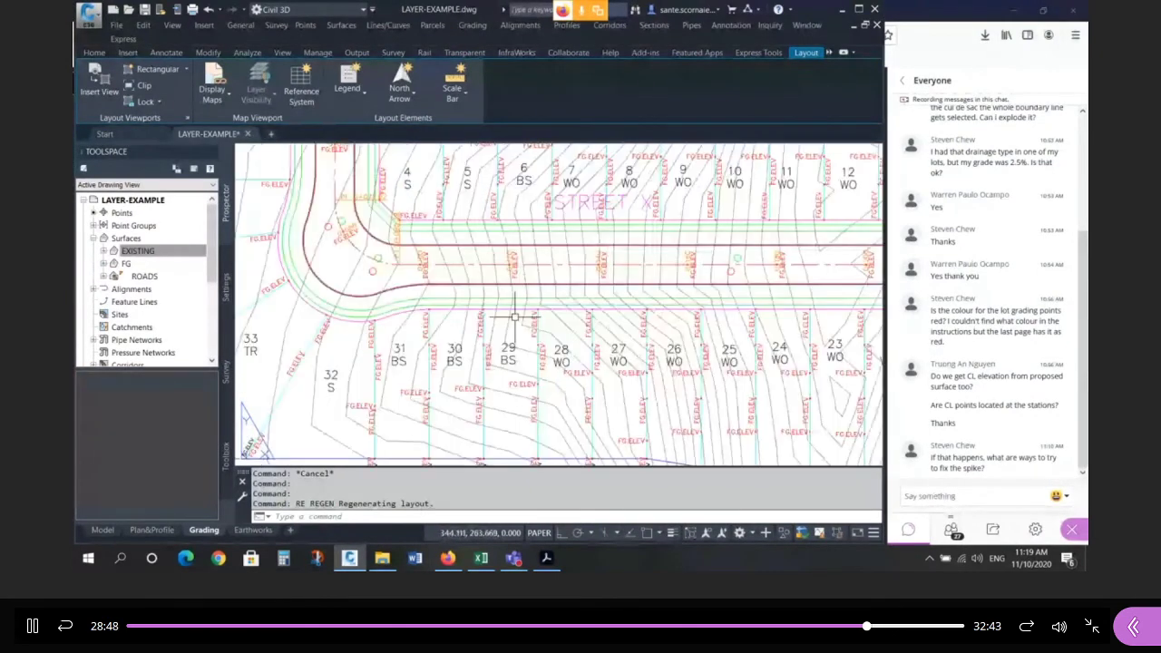
scroll(514, 316, "down", 2)
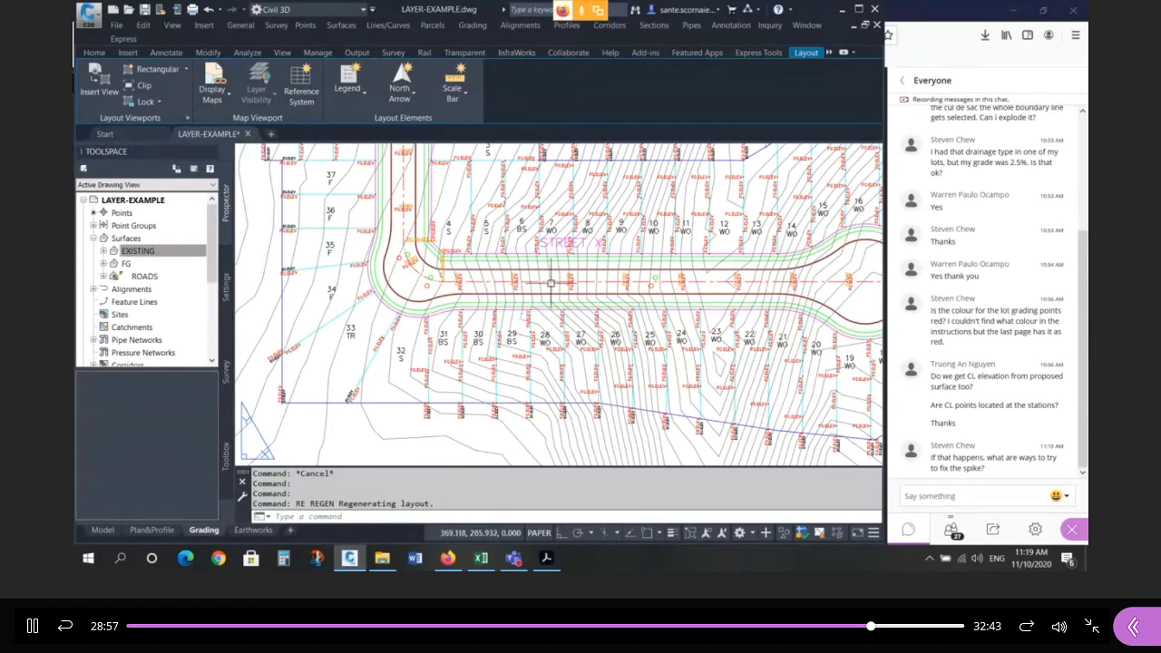
Review the legend's lot grading type entries and its sanitary and storm maintenance hole entries.
scroll(550, 278, "up", 5)
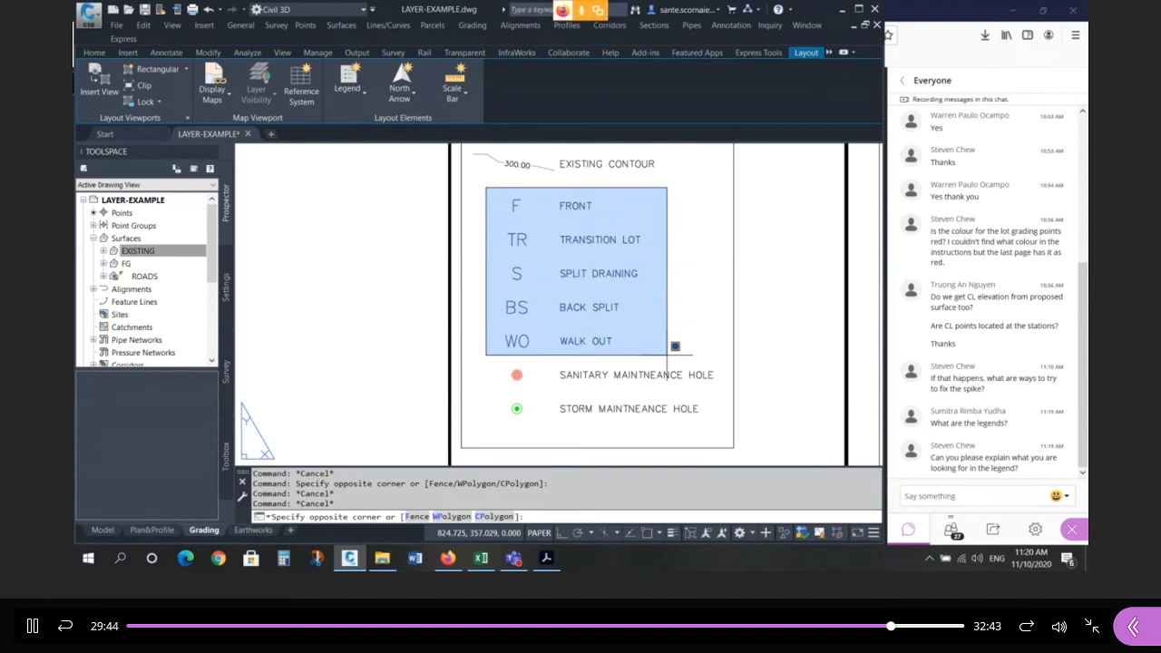
left_click(675, 345)
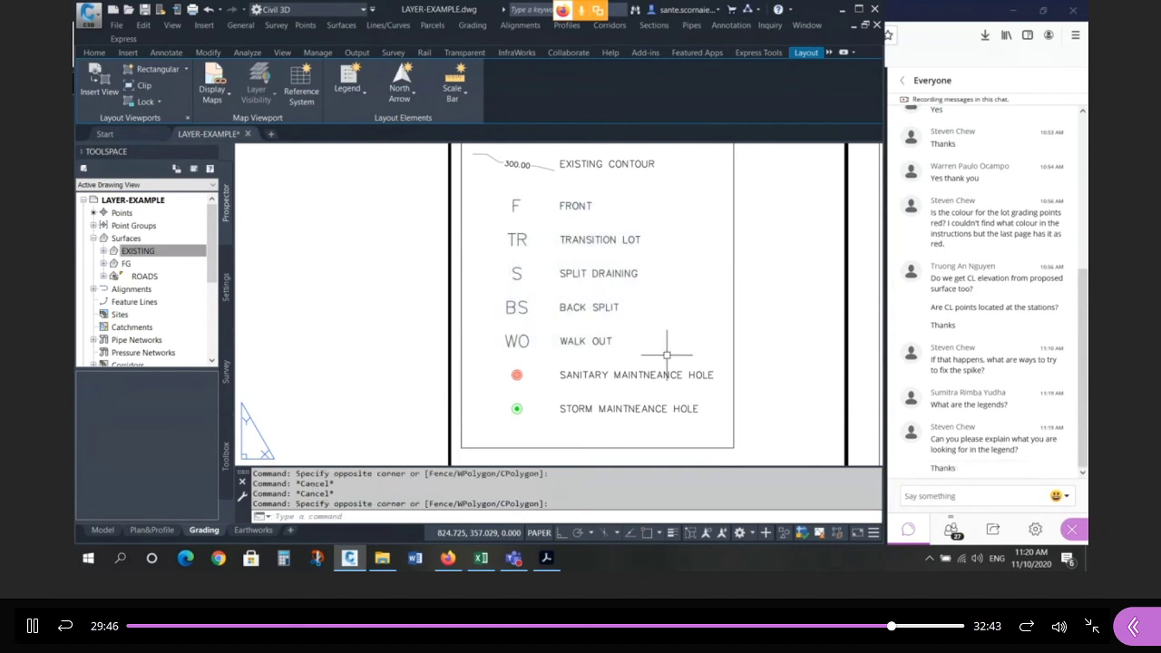
left_click(498, 363)
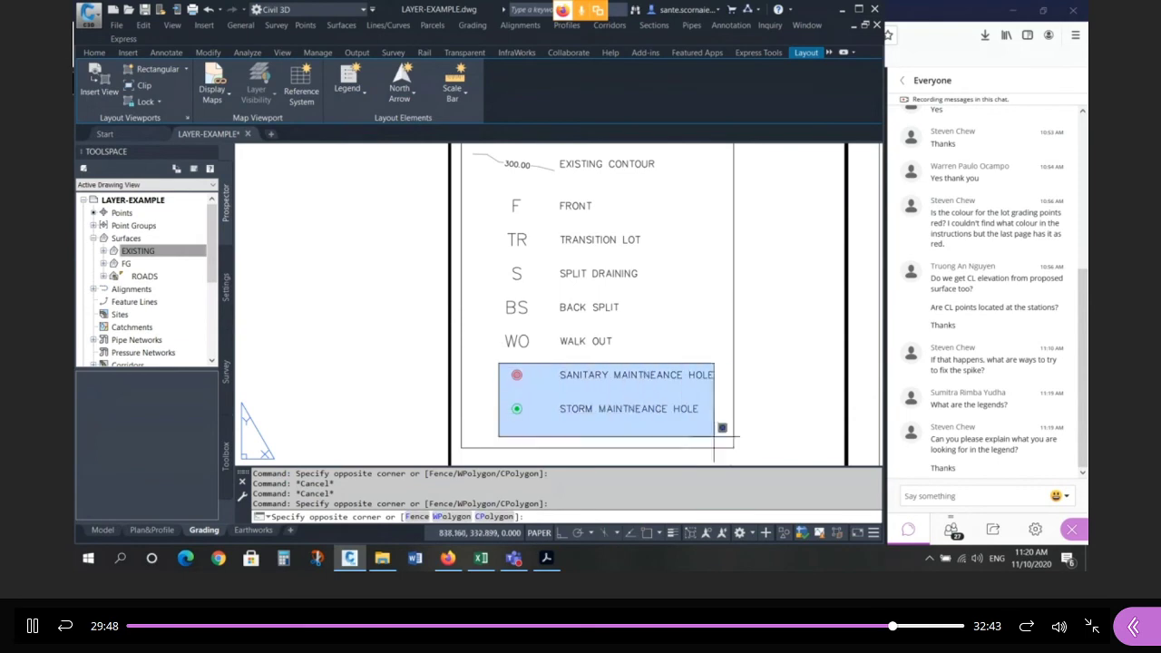
left_click(723, 427)
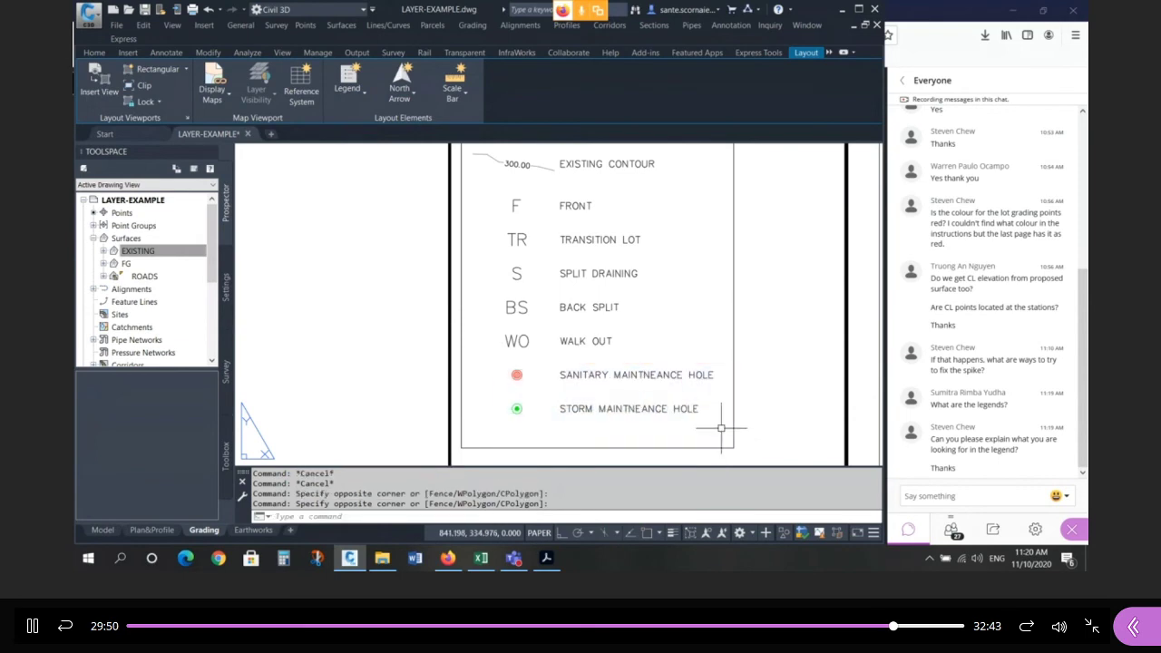
Compare the legend's sanitary and storm maintenance hole symbols with the maintenance holes drawn in the cul-de-sac.
scroll(732, 396, "down", 3)
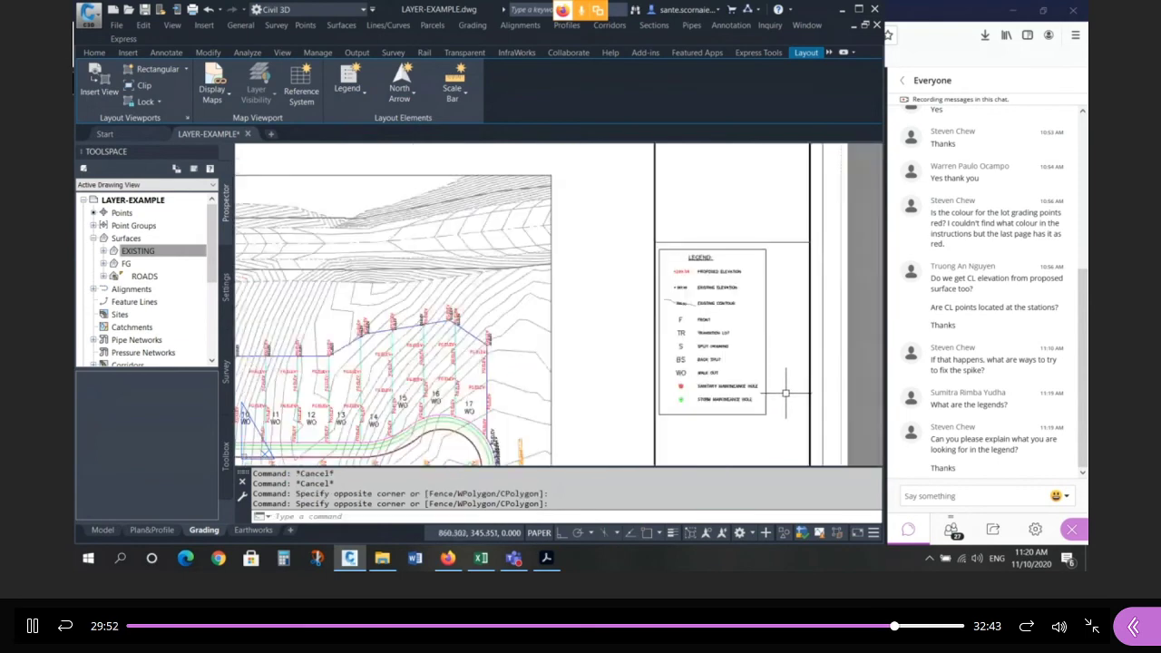
scroll(602, 339, "down", 2)
scroll(498, 378, "up", 4)
scroll(498, 379, "up", 1)
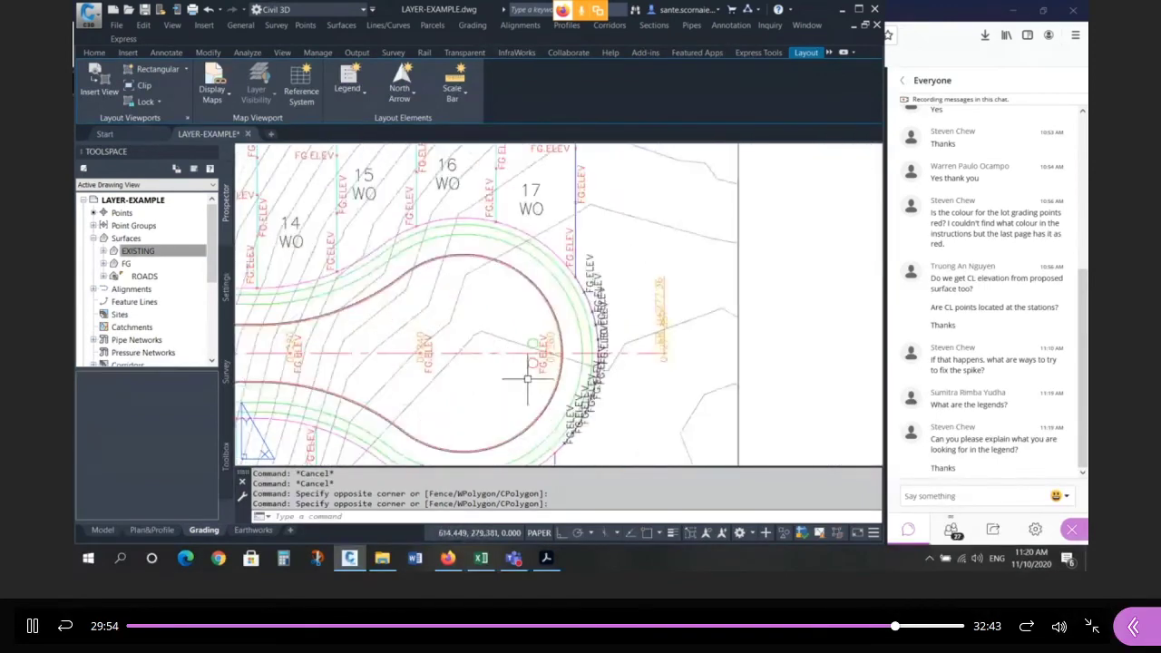
scroll(454, 341, "down", 3)
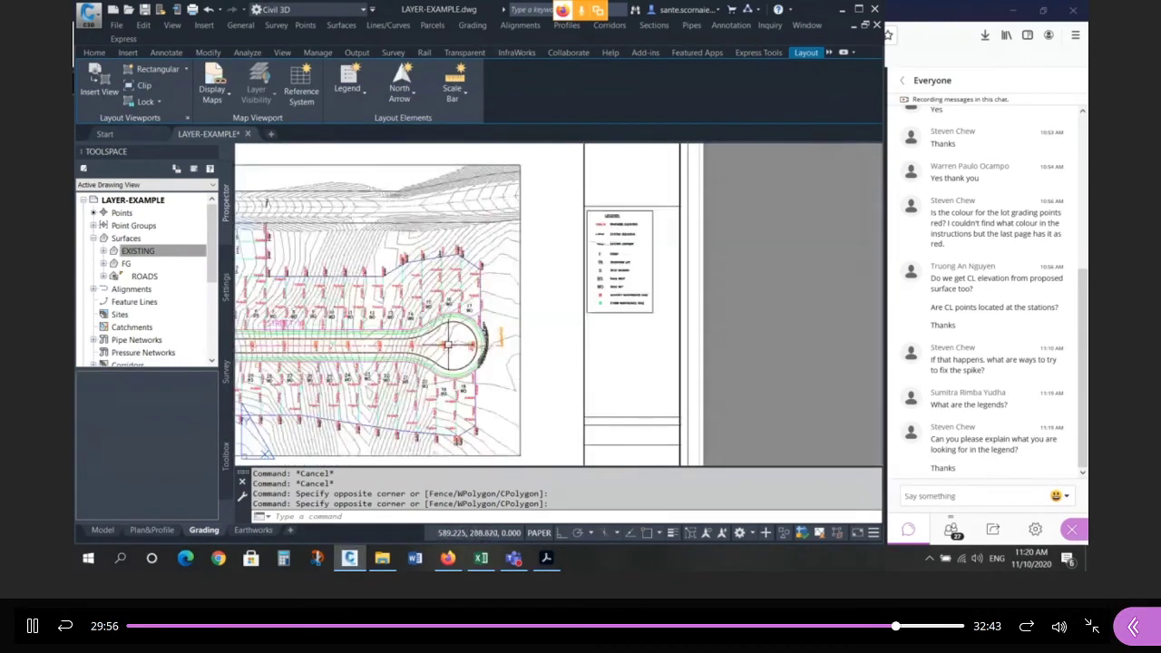
scroll(778, 306, "up", 3)
scroll(765, 324, "up", 2)
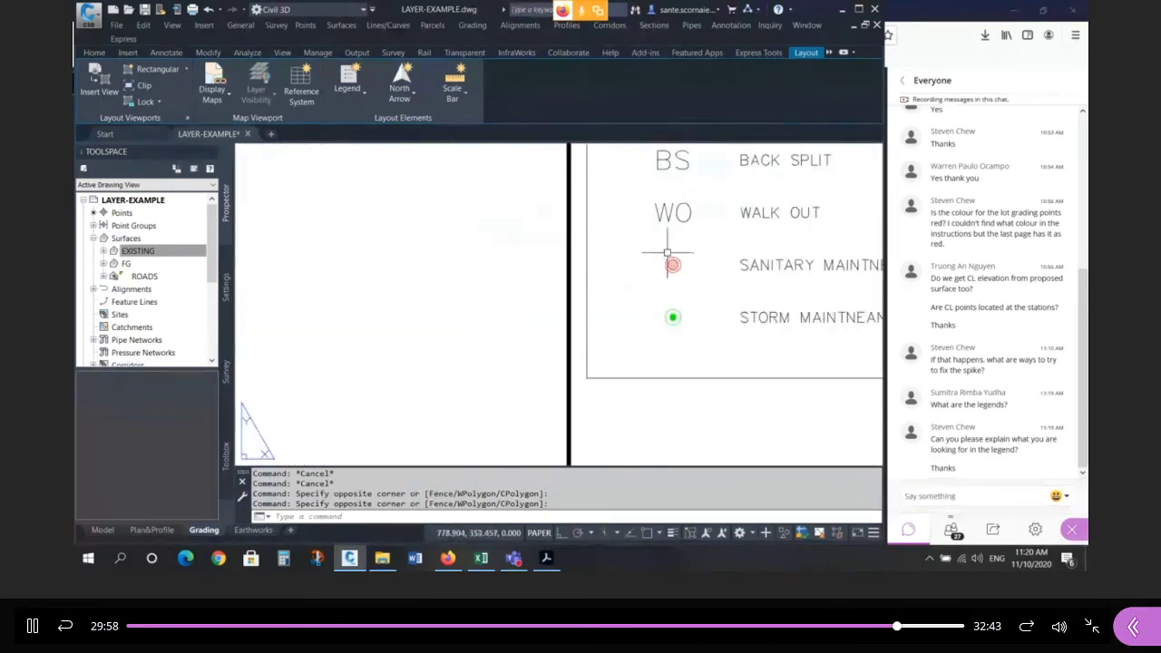
scroll(668, 254, "down", 3)
scroll(531, 259, "up", 4)
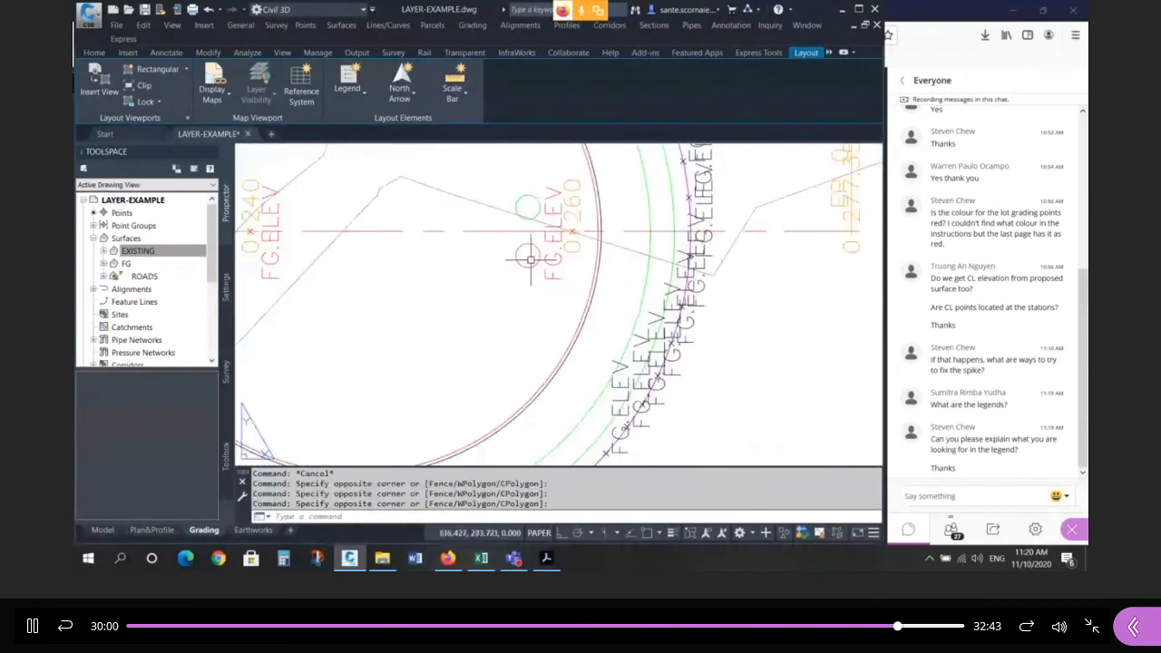
scroll(531, 259, "down", 4)
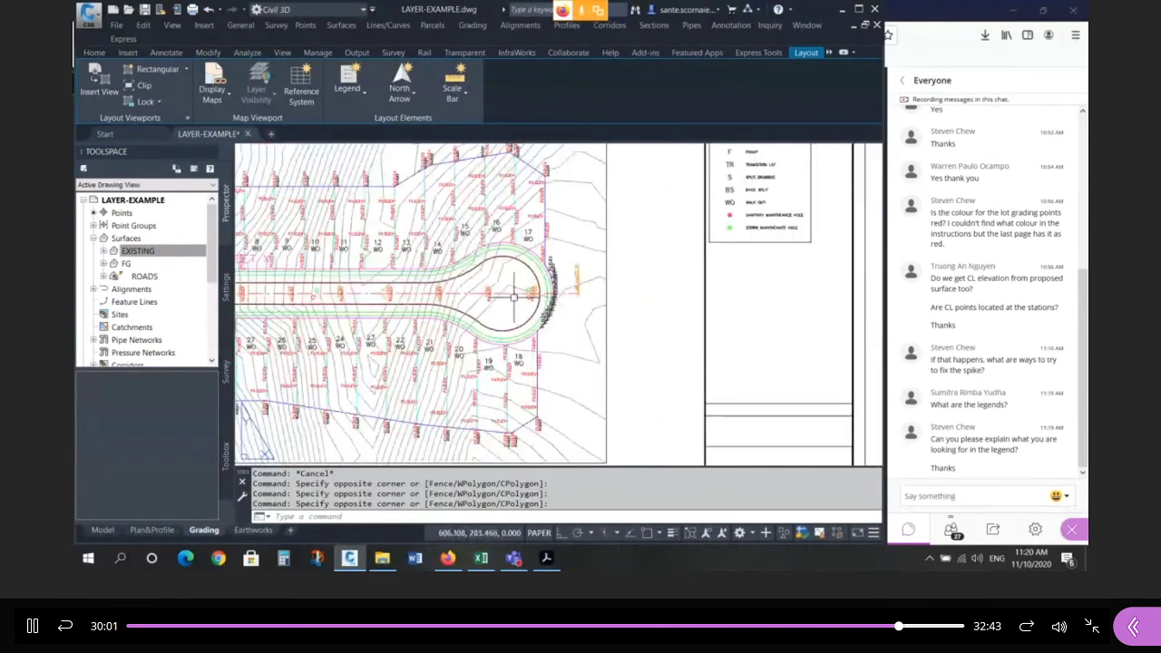
scroll(523, 295, "up", 1)
scroll(638, 260, "down", 3)
scroll(643, 255, "up", 5)
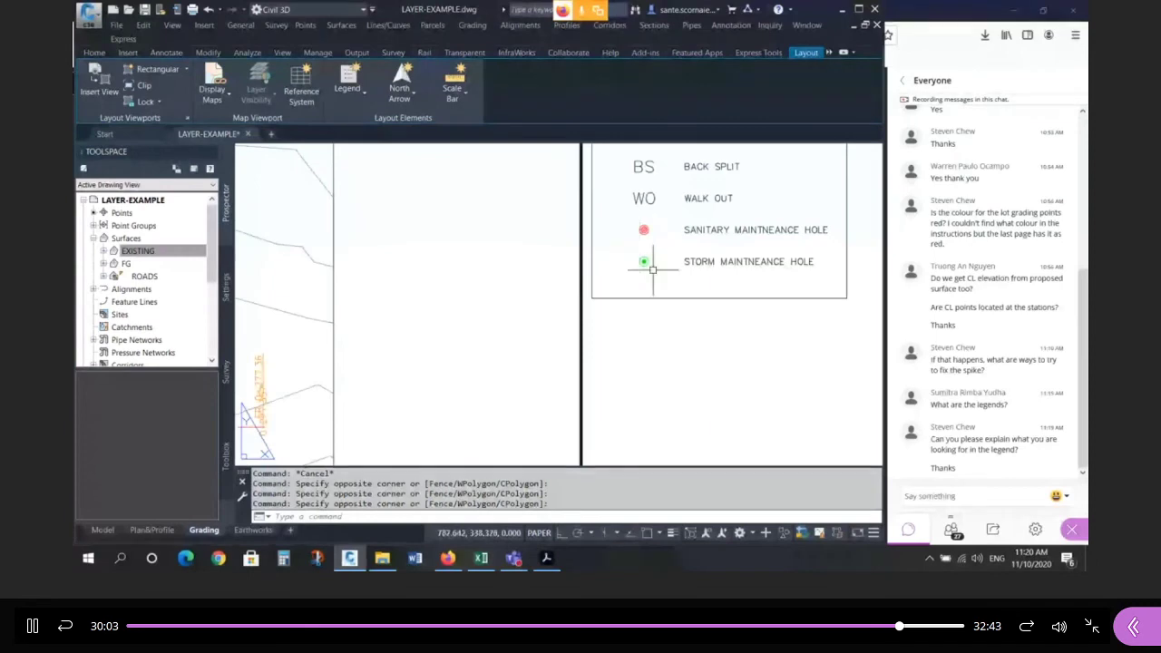
key("Escape")
key("Escape")
scroll(608, 339, "down", 3)
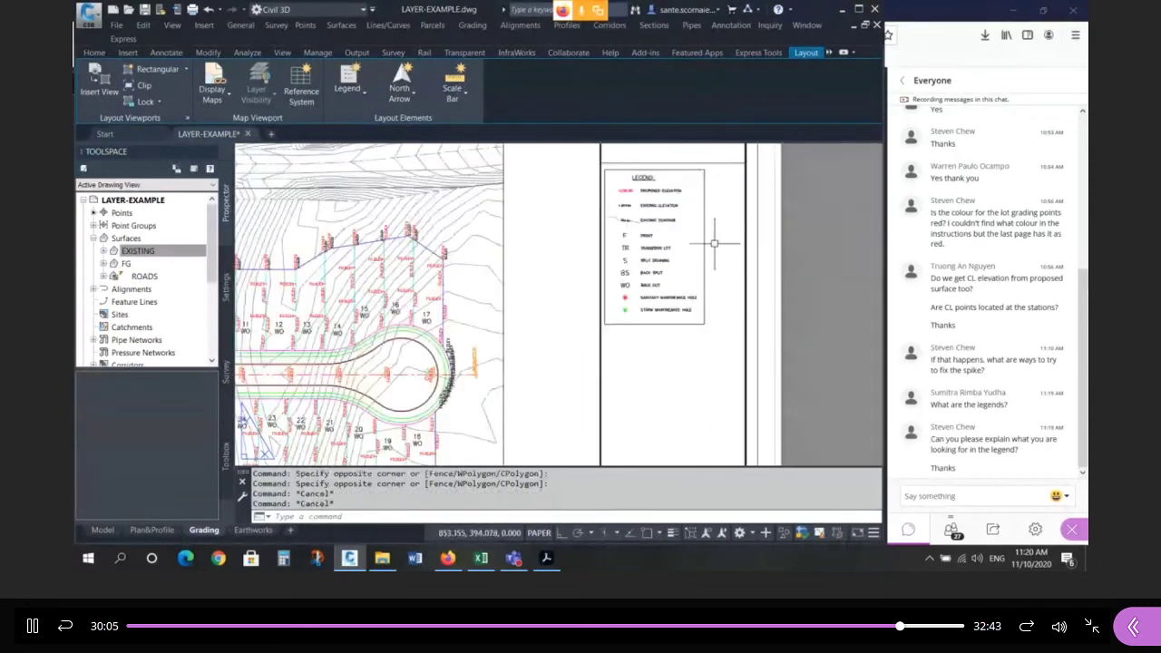
Review the legend from the elevation entries to the maintenance hole entries, and zoom to the extents of the Grading layout.
scroll(713, 235, "up", 4)
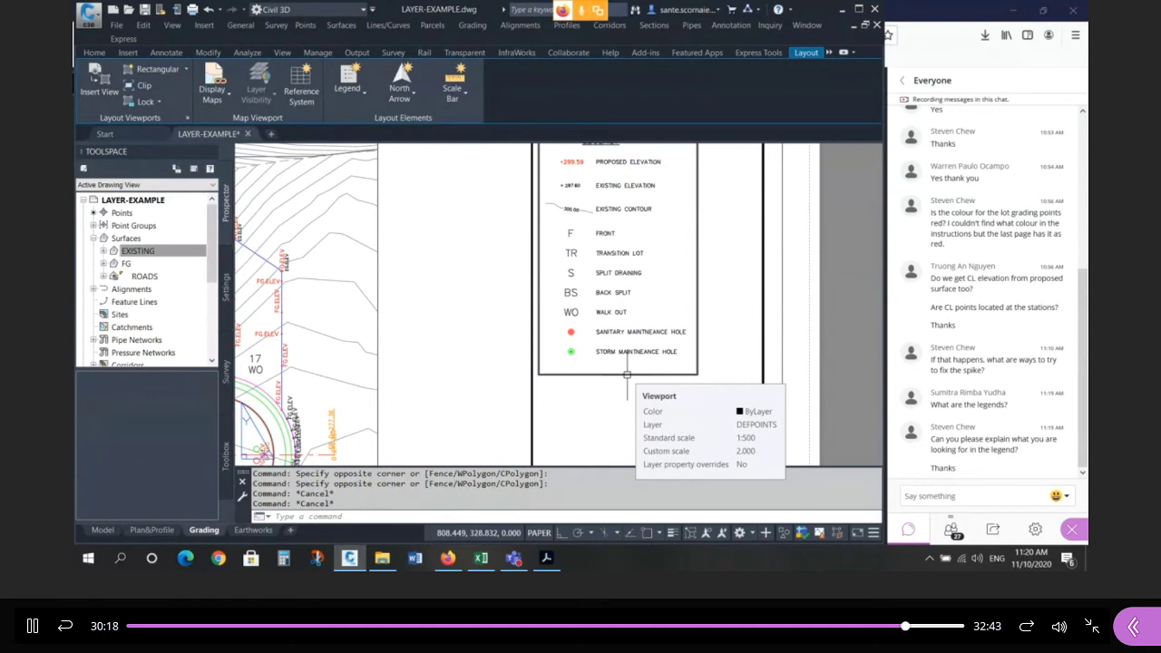
scroll(703, 337, "down", 2)
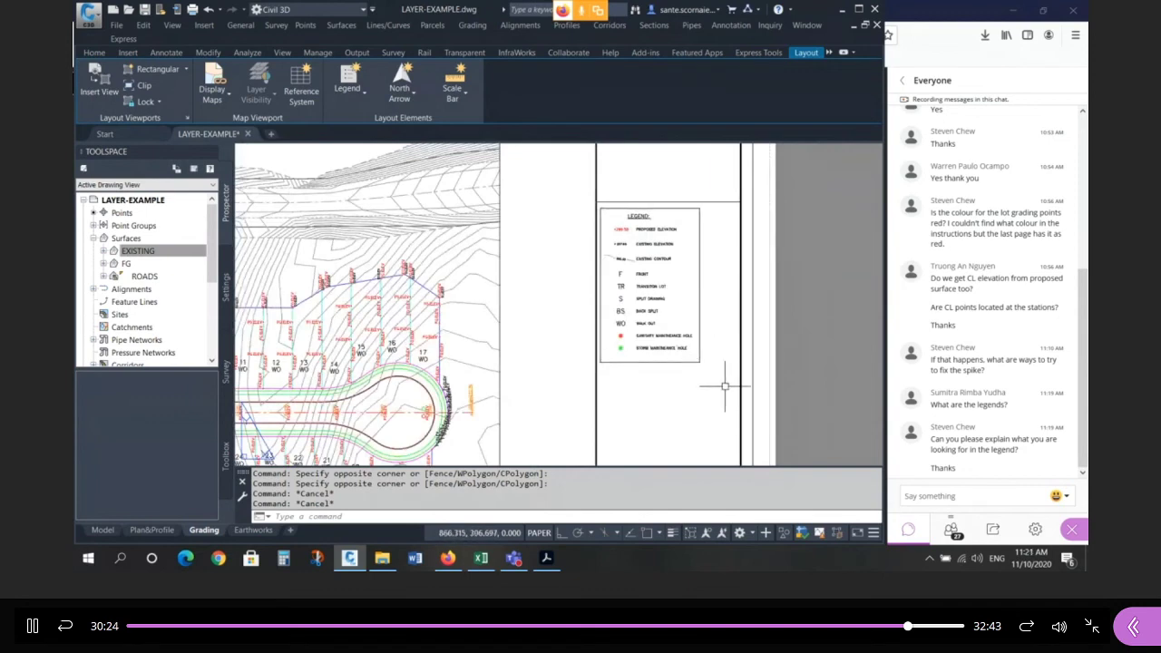
scroll(707, 273, "down", 3)
type("z")
key("Return")
type("e")
key("Return")
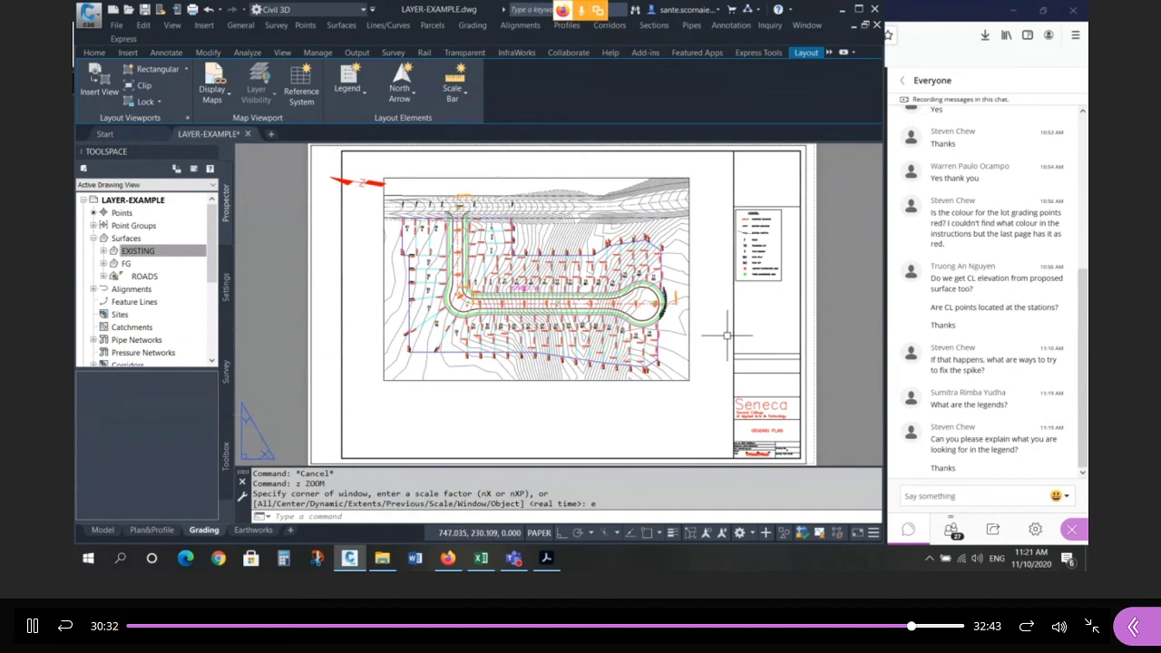
Switch to the assignment PDF in Acrobat and review grading plan requirements a to k, highlighting the whole list.
left_click(546, 560)
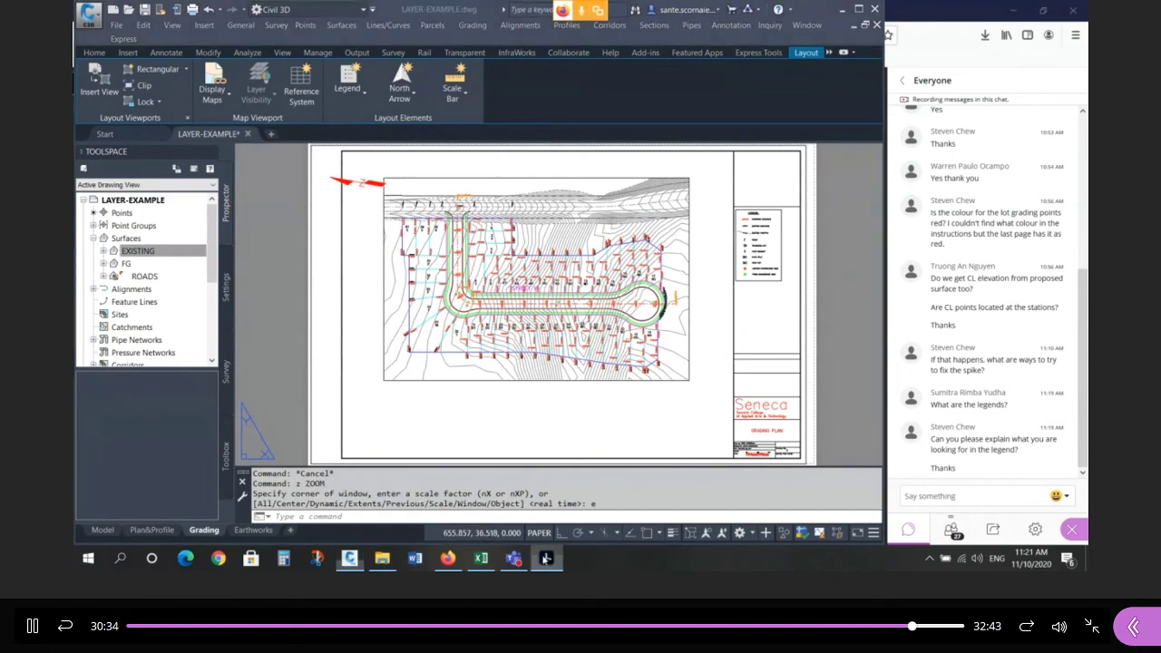
scroll(586, 275, "down", 3, "ctrl")
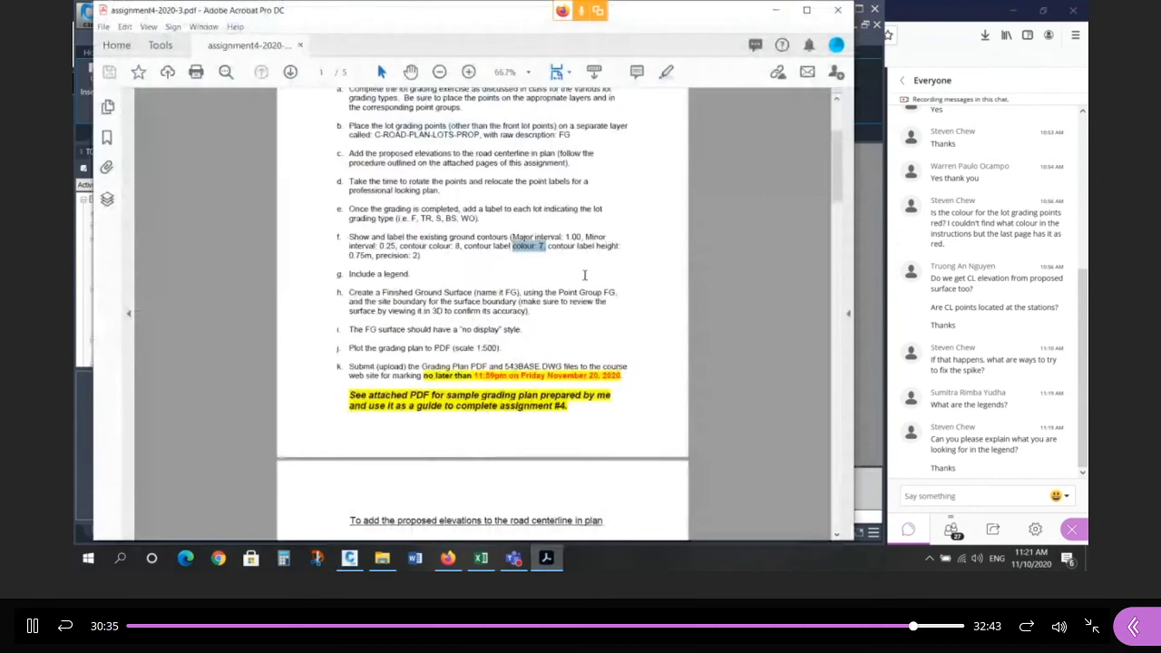
scroll(585, 275, "down", 3)
scroll(585, 275, "up", 5)
left_click_drag(325, 111, 626, 461)
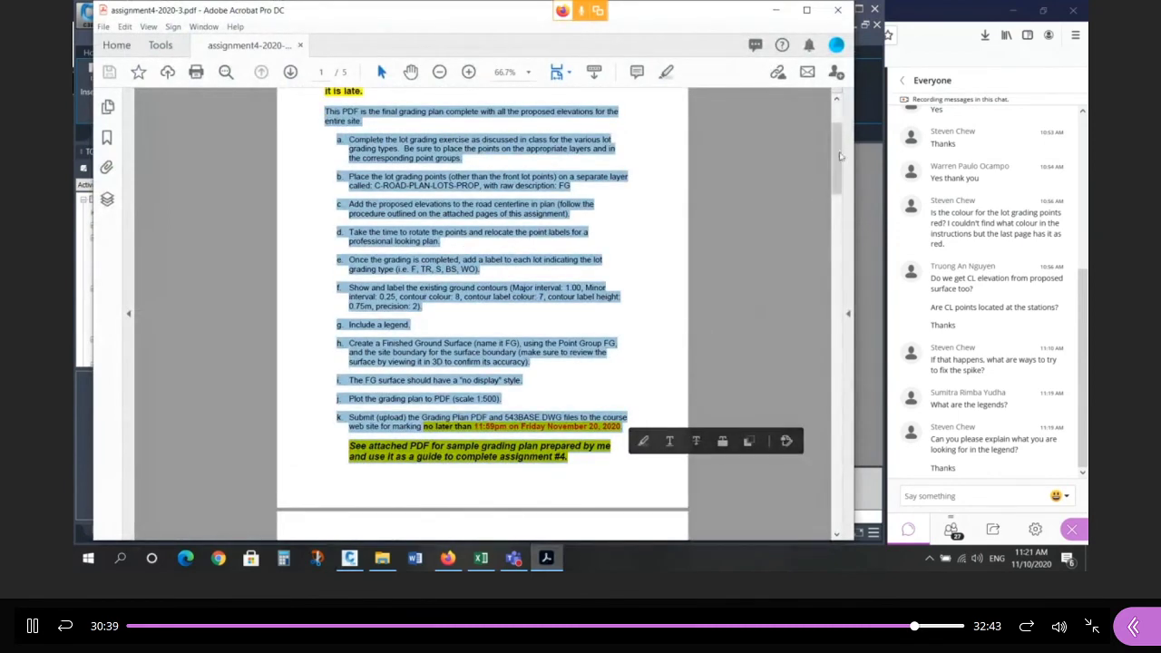
Examine the sample grading plan on page 5, checking the existing contour labels above the retaining wall and the overall sheet.
left_click_drag(840, 156, 819, 437)
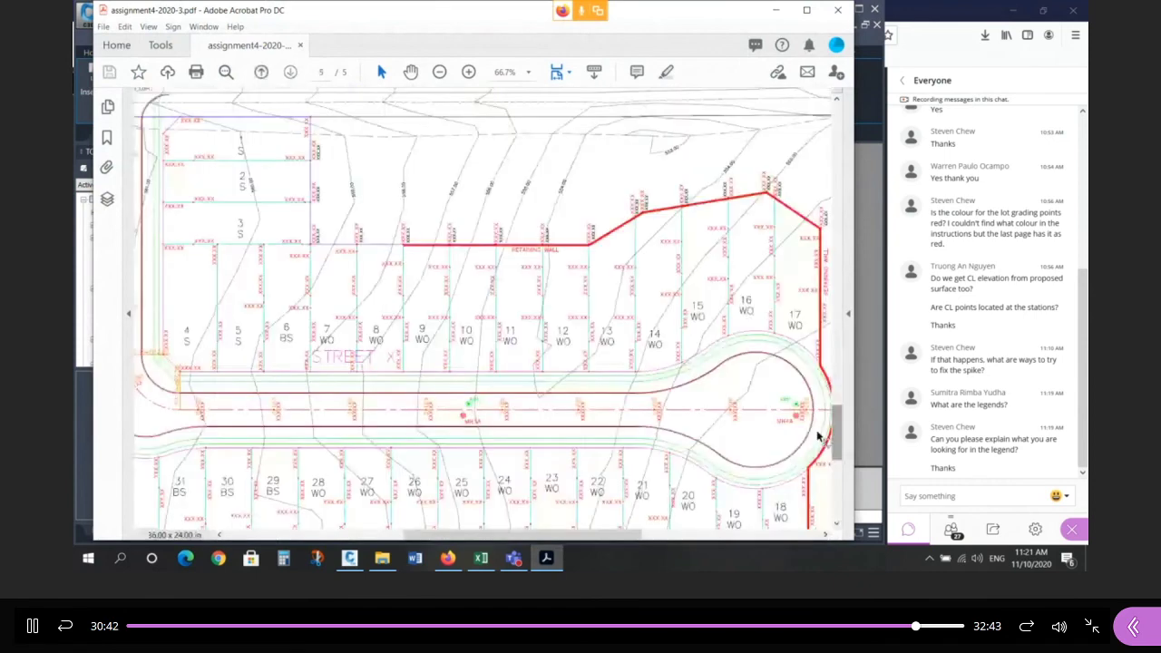
key("ctrl+0")
scroll(344, 226, "up", 1, "ctrl")
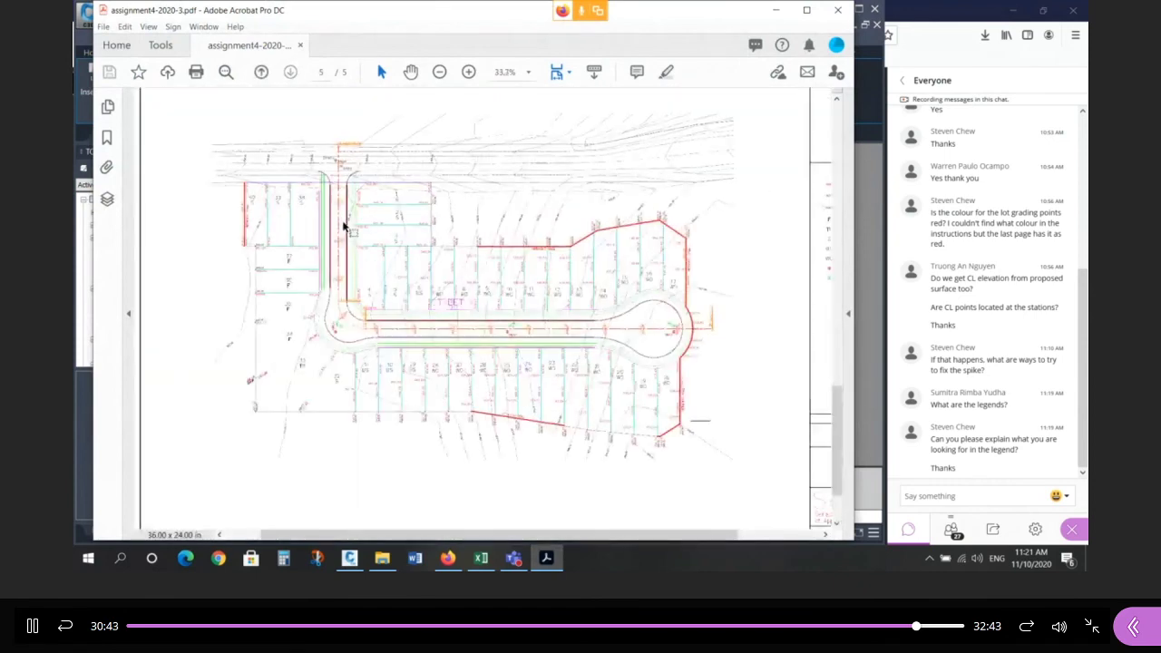
scroll(463, 218, "up", 3, "ctrl")
scroll(465, 219, "up", 4, "ctrl")
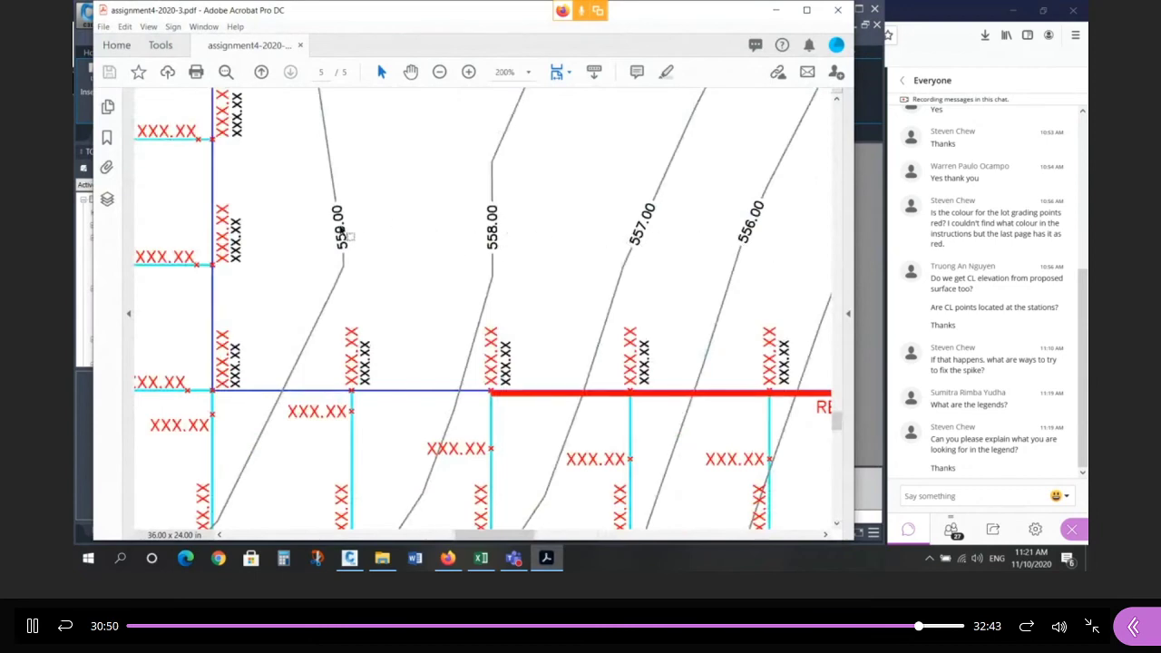
scroll(450, 240, "down", 2, "ctrl")
scroll(450, 240, "down", 2, "ctrl")
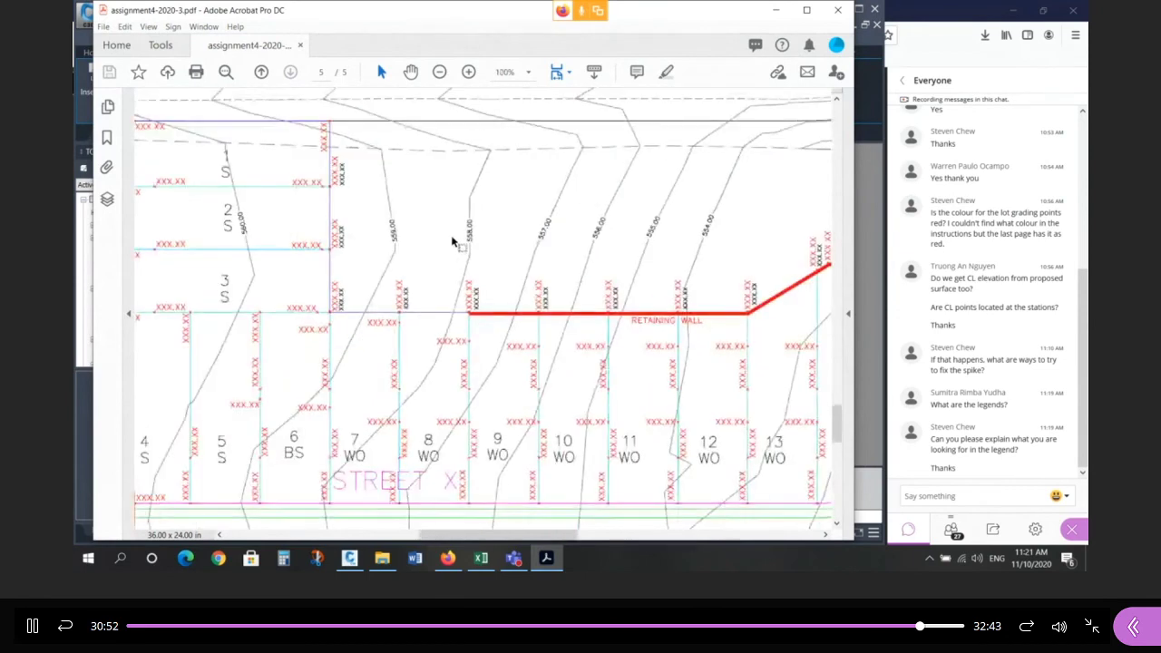
scroll(451, 242, "down", 3, "ctrl")
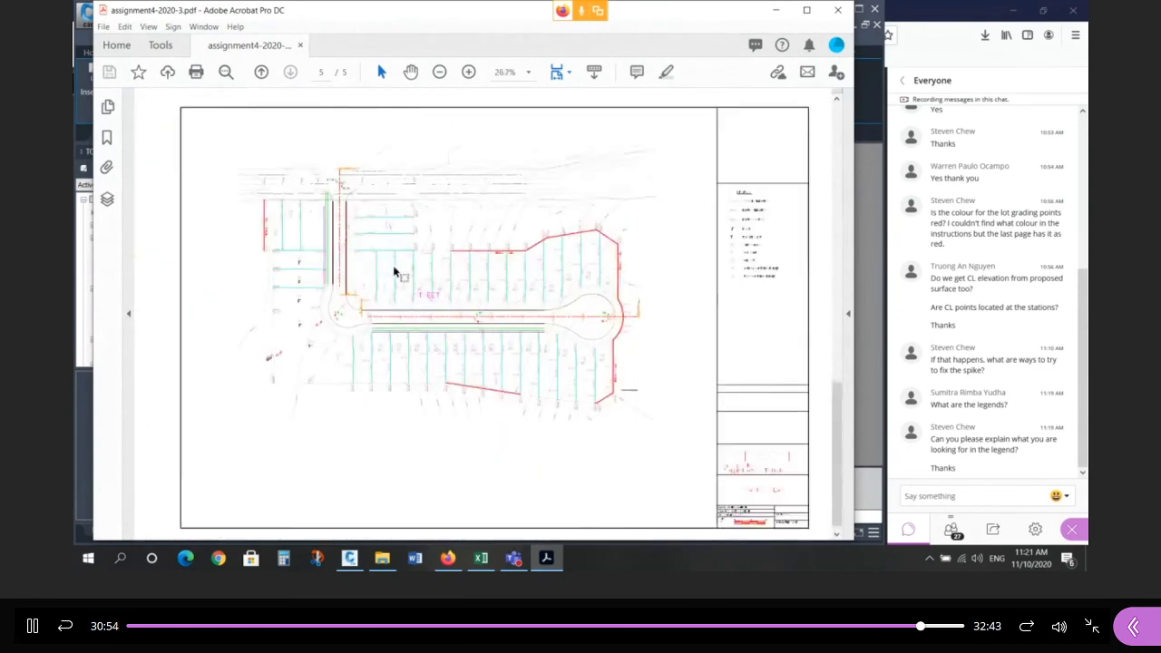
Recheck the requirements list on page 1 of the assignment, close the PDF and return to the Grading layout in Civil 3D.
scroll(456, 263, "up", 10)
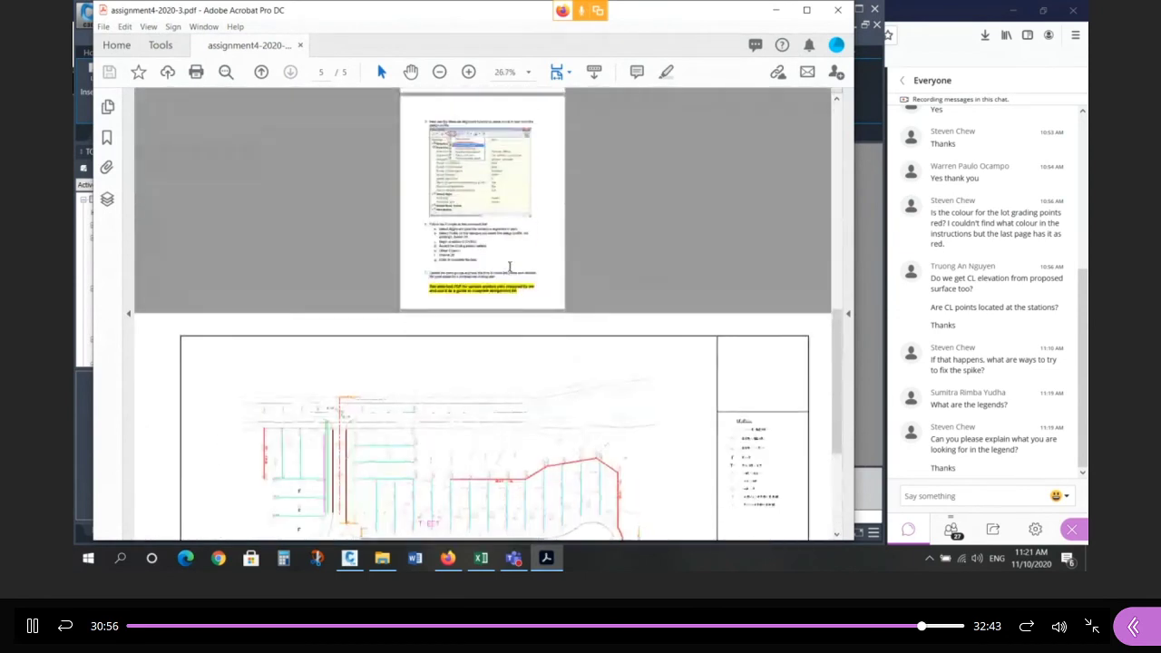
scroll(509, 266, "up", 5)
scroll(562, 297, "up", 3, "ctrl")
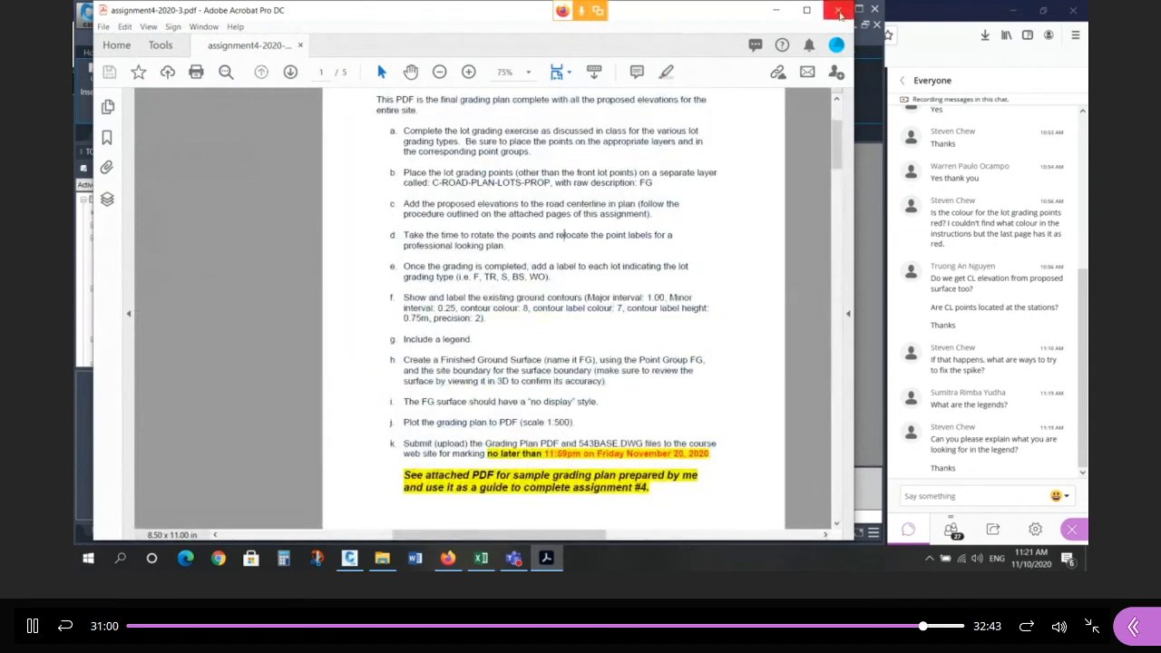
left_click(838, 11)
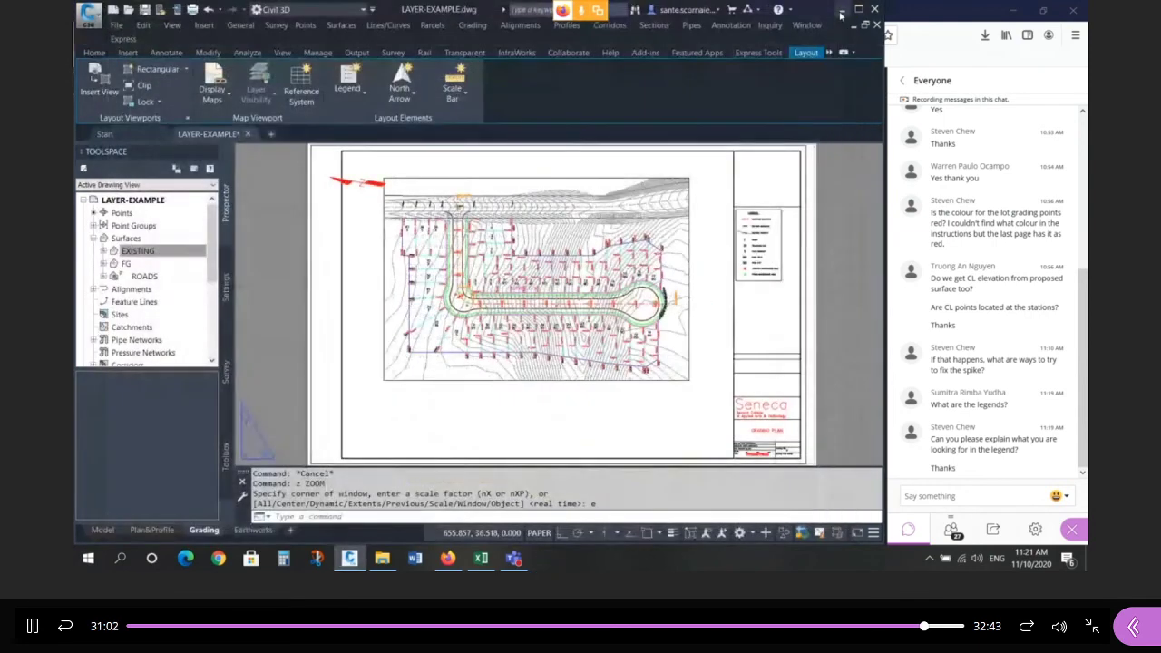